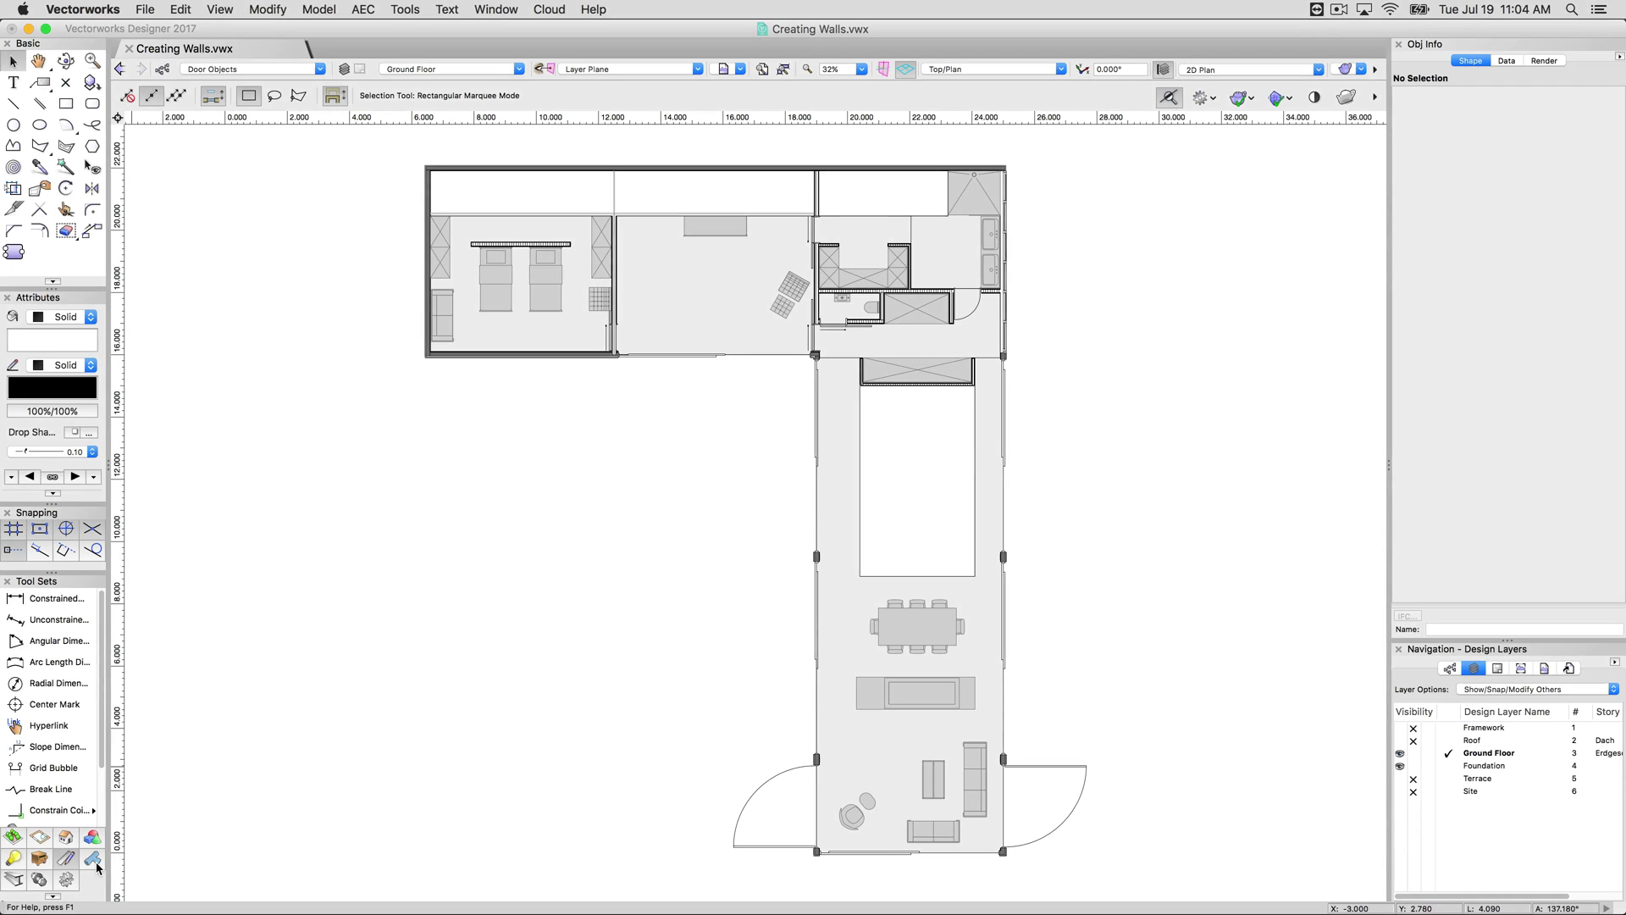
- Activate the Wall tool from the Building Shell tool set
{"action": "left_click", "coordinate": [65, 841]}
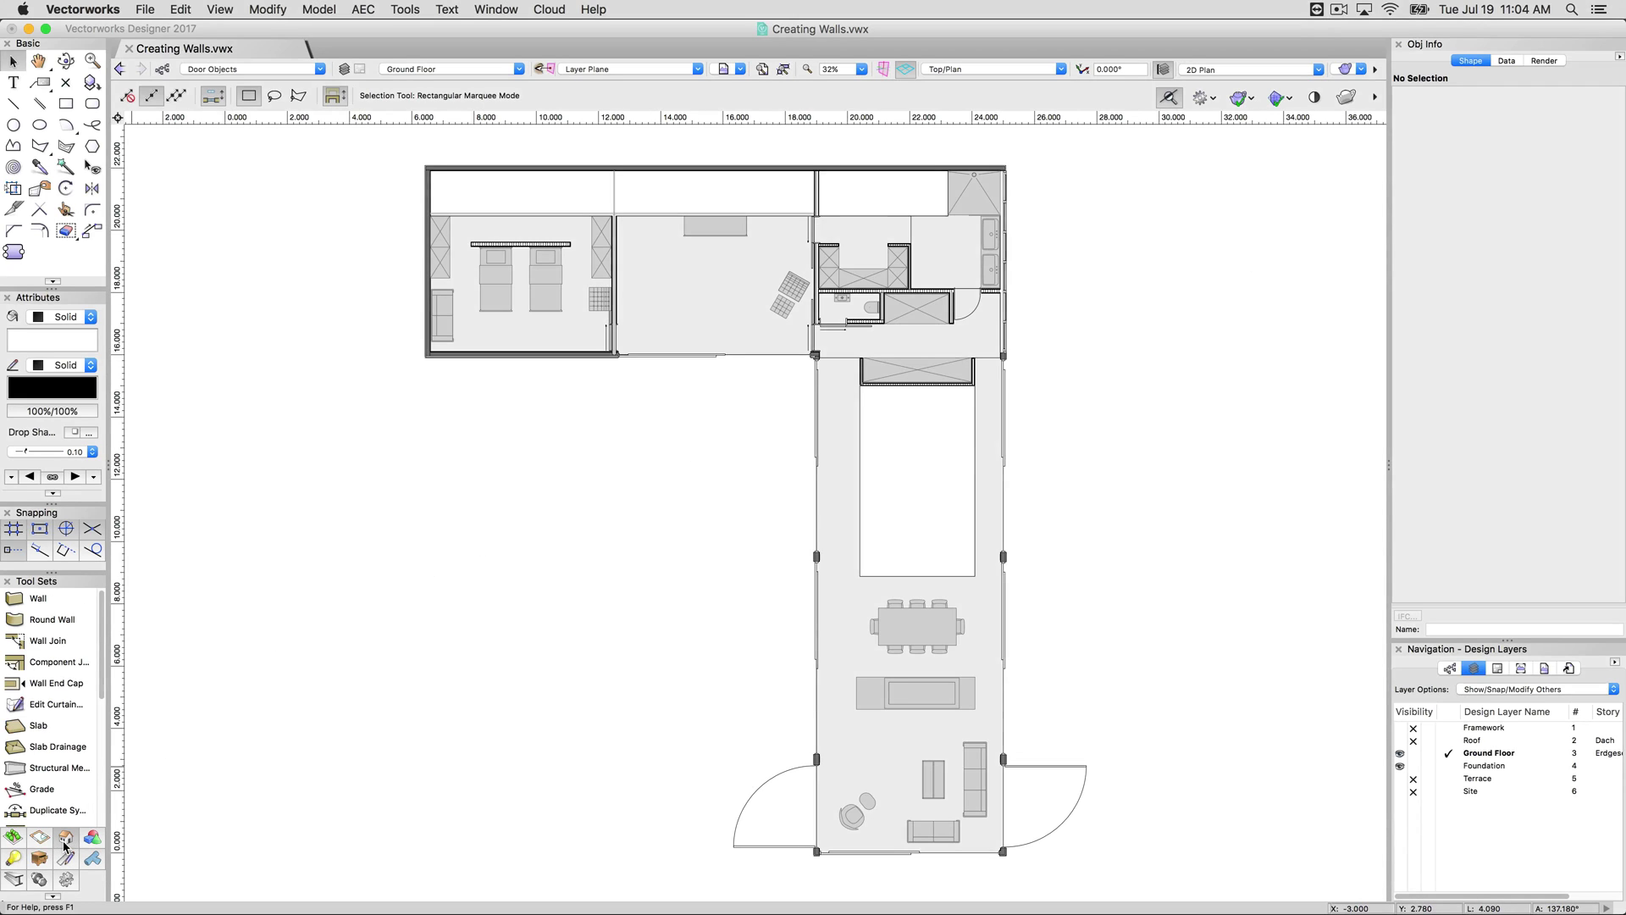
{"action": "left_click", "coordinate": [38, 598]}
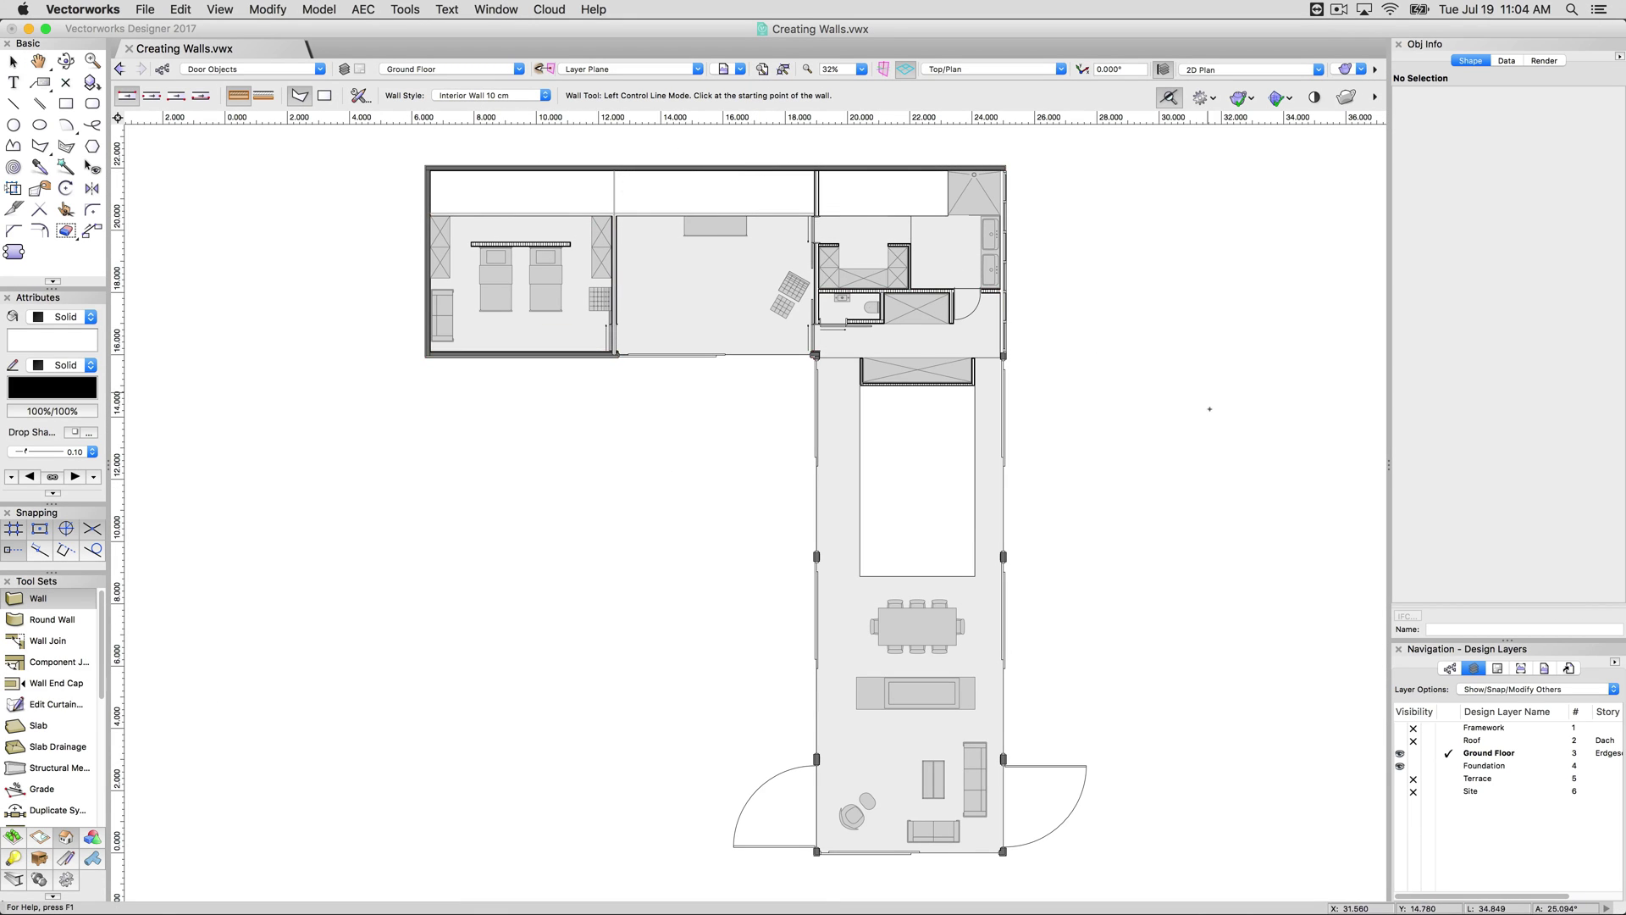
- Pan to empty drawing space and choose the Ext Bearing-Wd Frame 140mm-Siding (Wd) wall style
{"action": "key", "text": "h"}
{"action": "left_click_drag", "start_coordinate": [1330, 517], "coordinate": [319, 497]}
{"action": "key", "text": "9"}
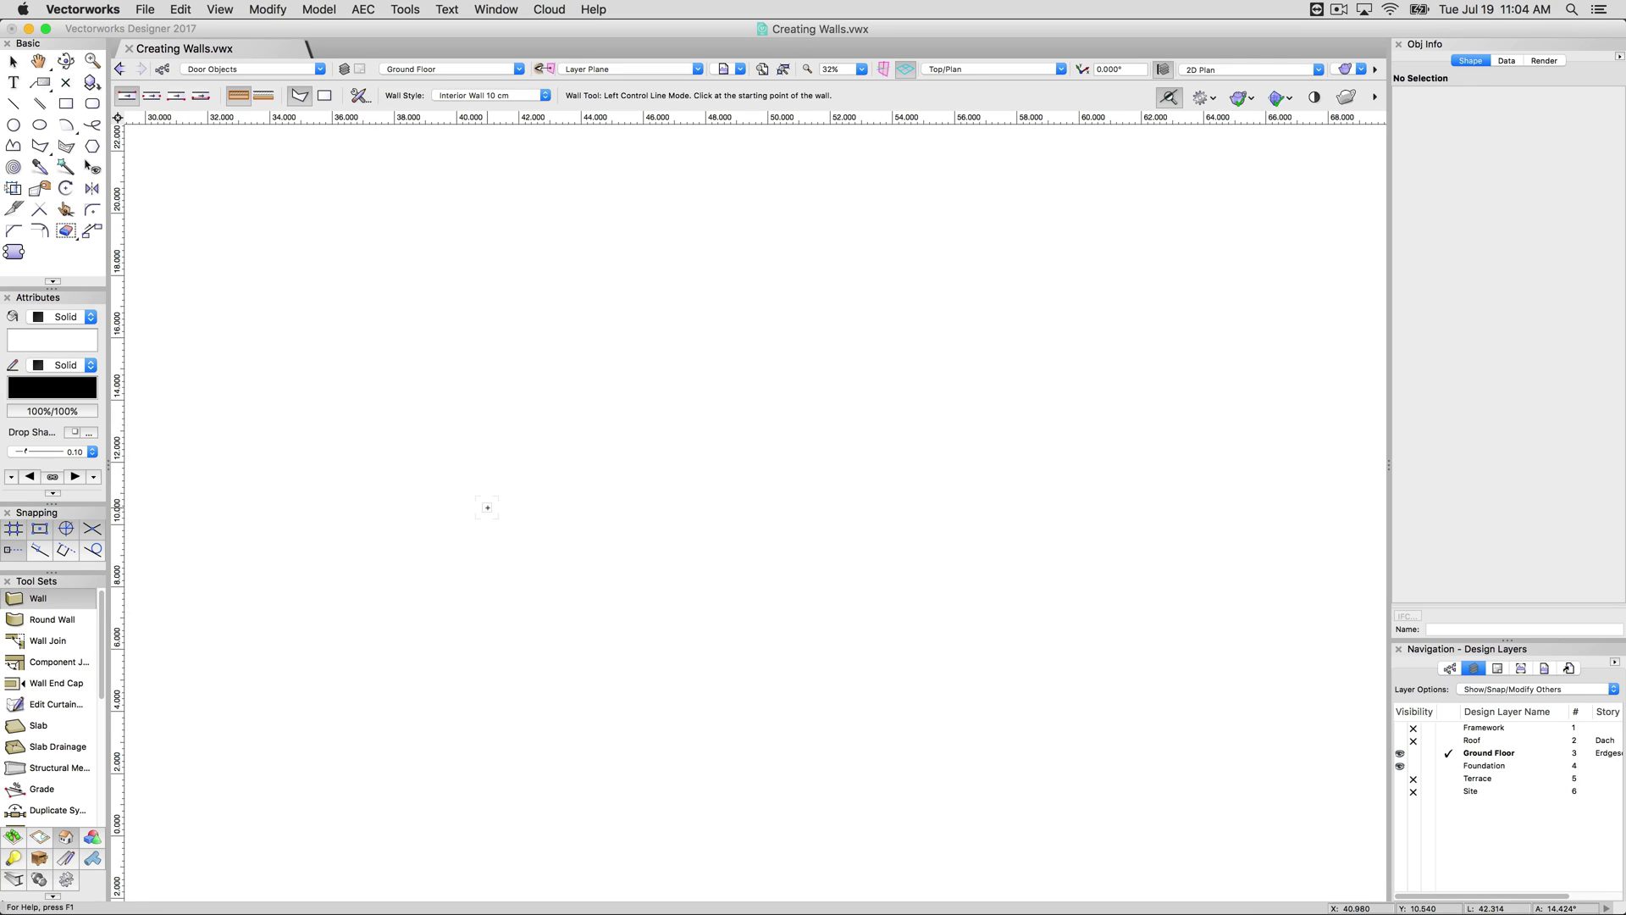
{"action": "scroll", "coordinate": [506, 500], "scroll_direction": "up", "scroll_amount": 5}
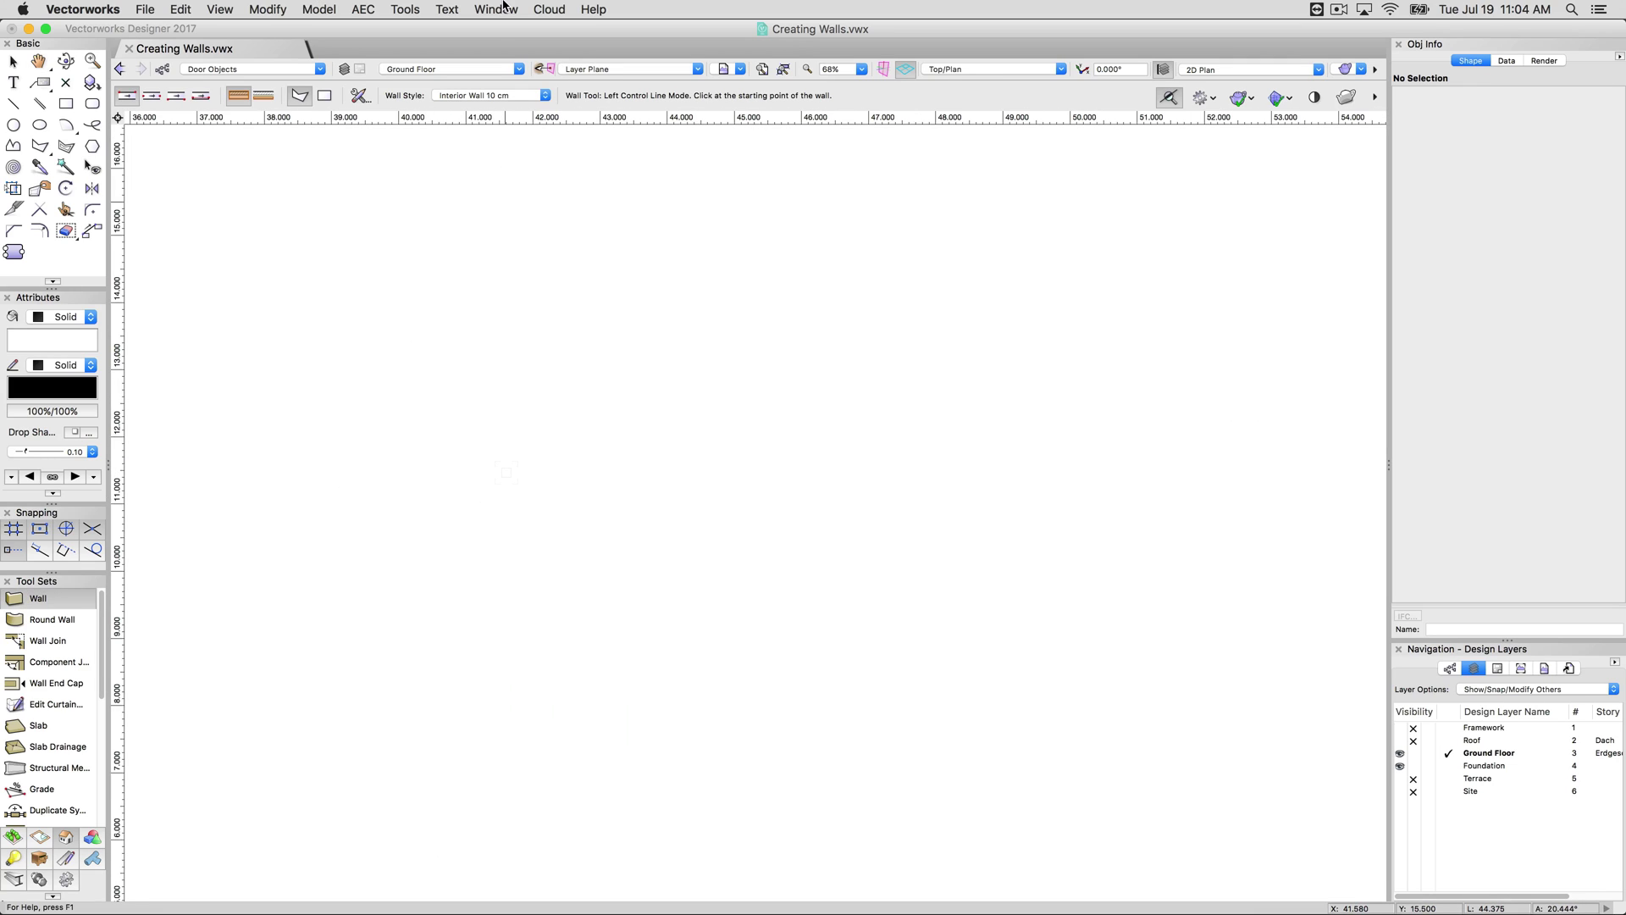
{"action": "left_click", "coordinate": [497, 95]}
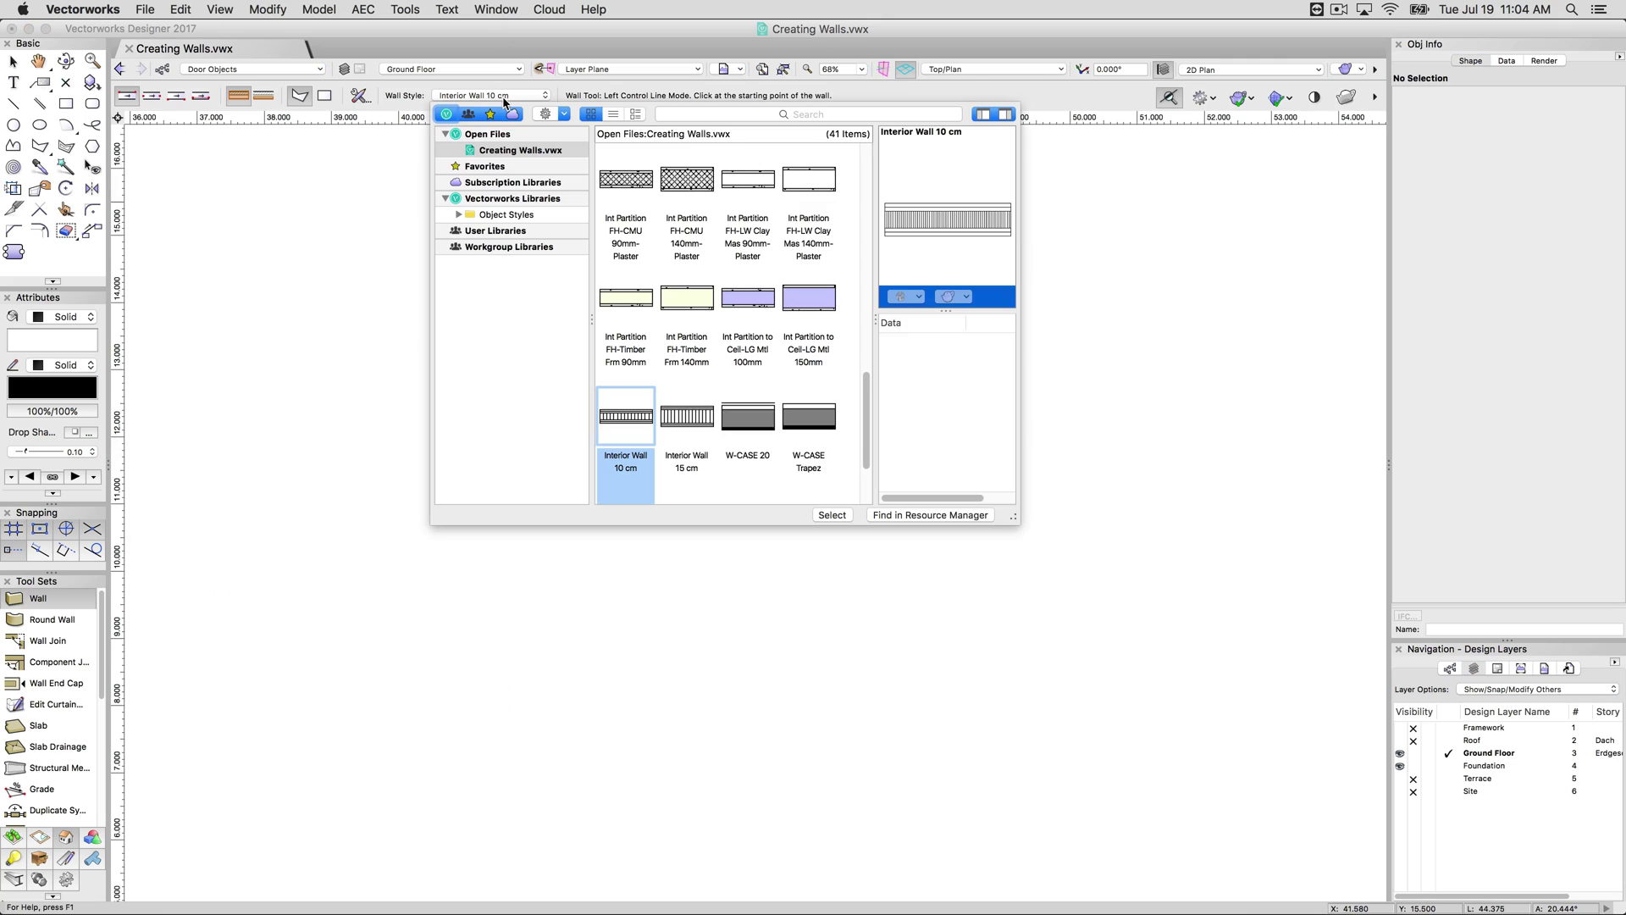
{"action": "scroll", "coordinate": [690, 280], "scroll_direction": "up", "scroll_amount": 5}
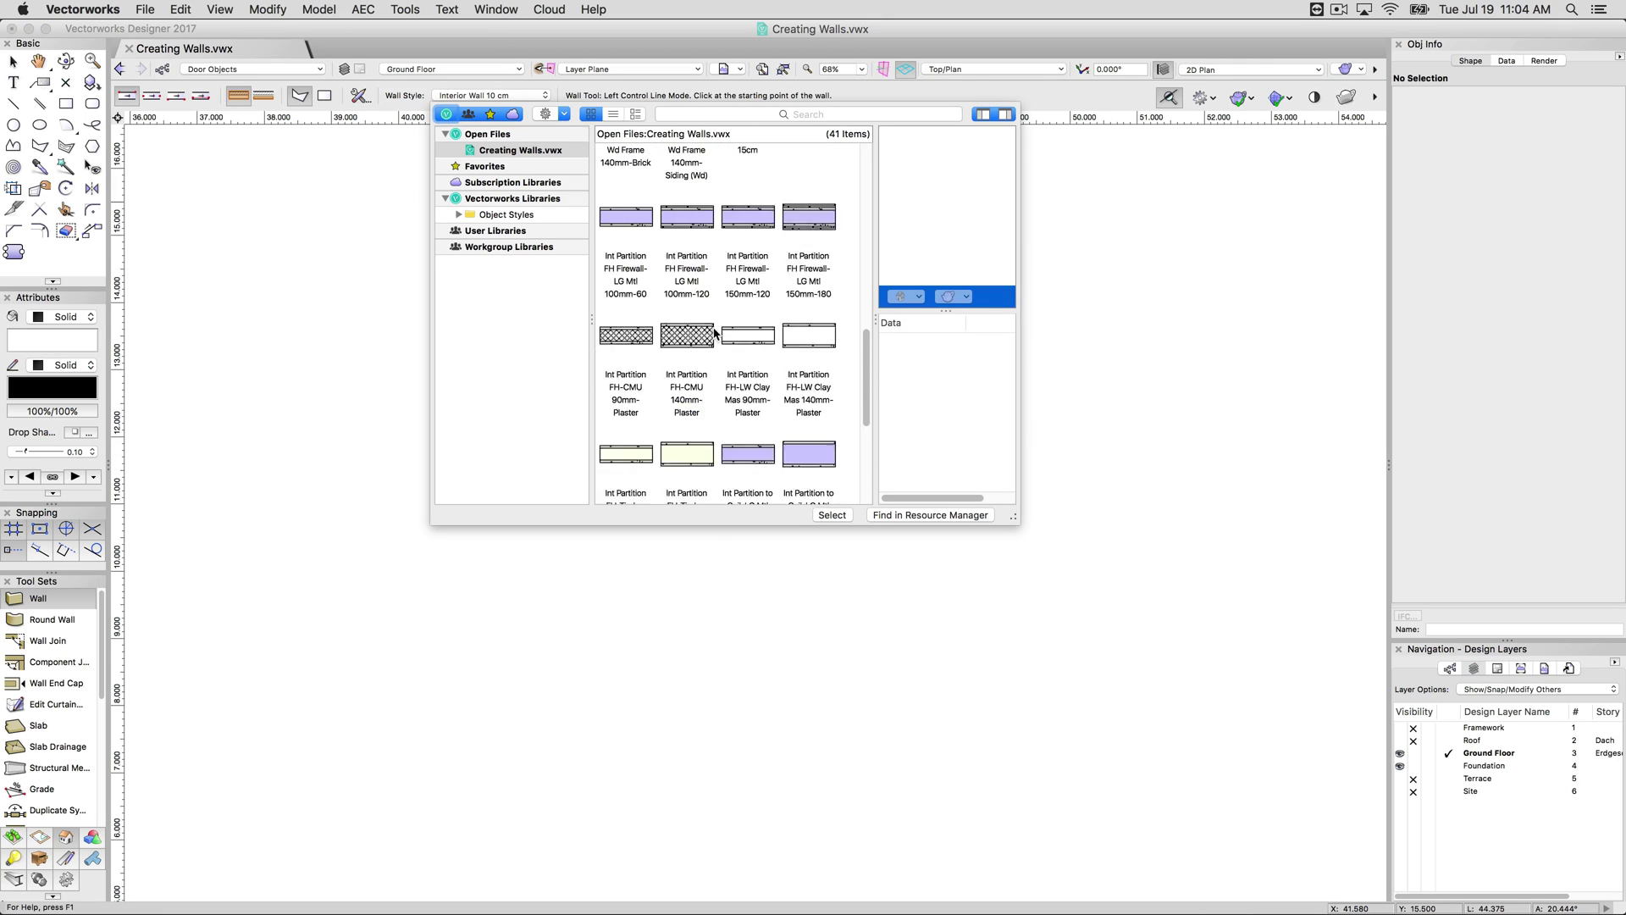
{"action": "scroll", "coordinate": [678, 370], "scroll_direction": "up", "scroll_amount": 2}
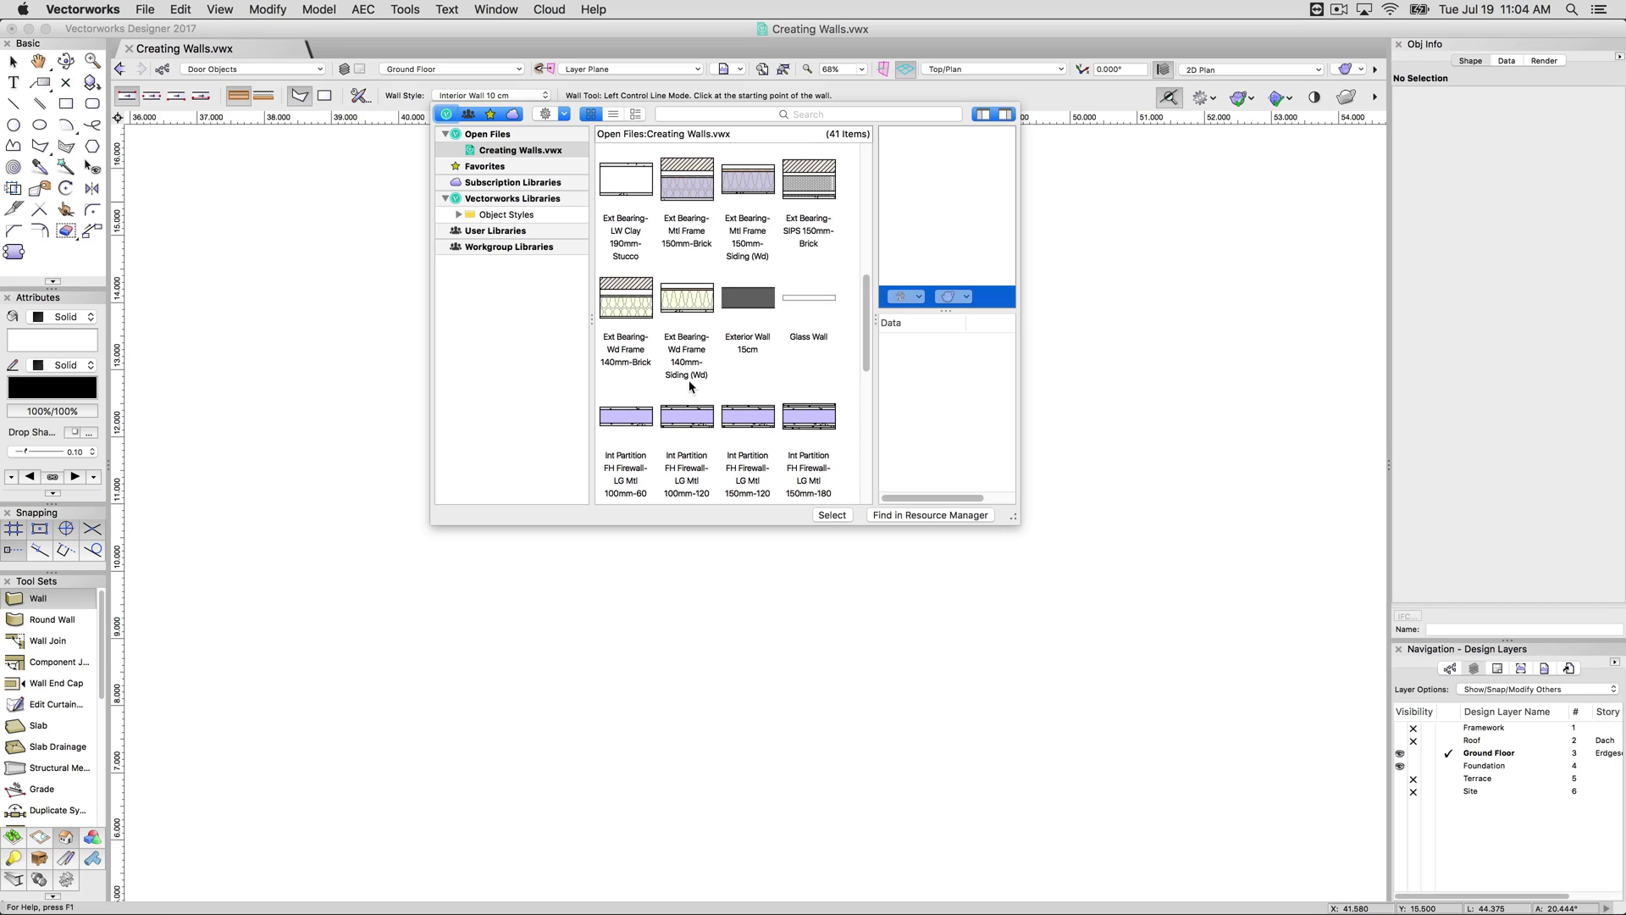
{"action": "left_click", "coordinate": [691, 301]}
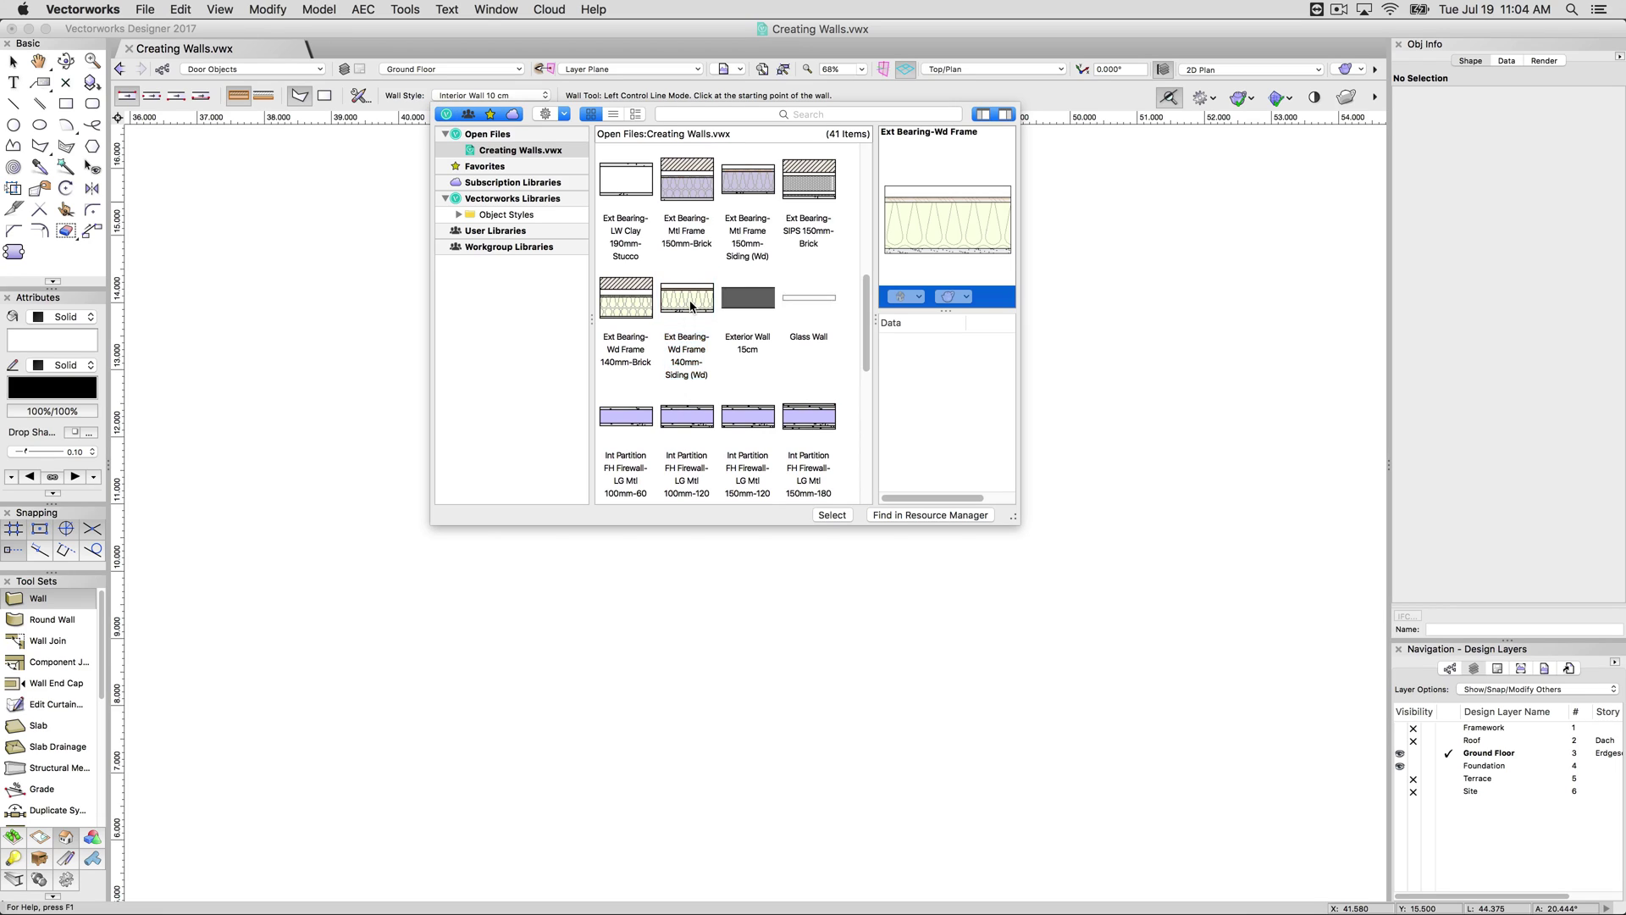
{"action": "double_click", "coordinate": [691, 303]}
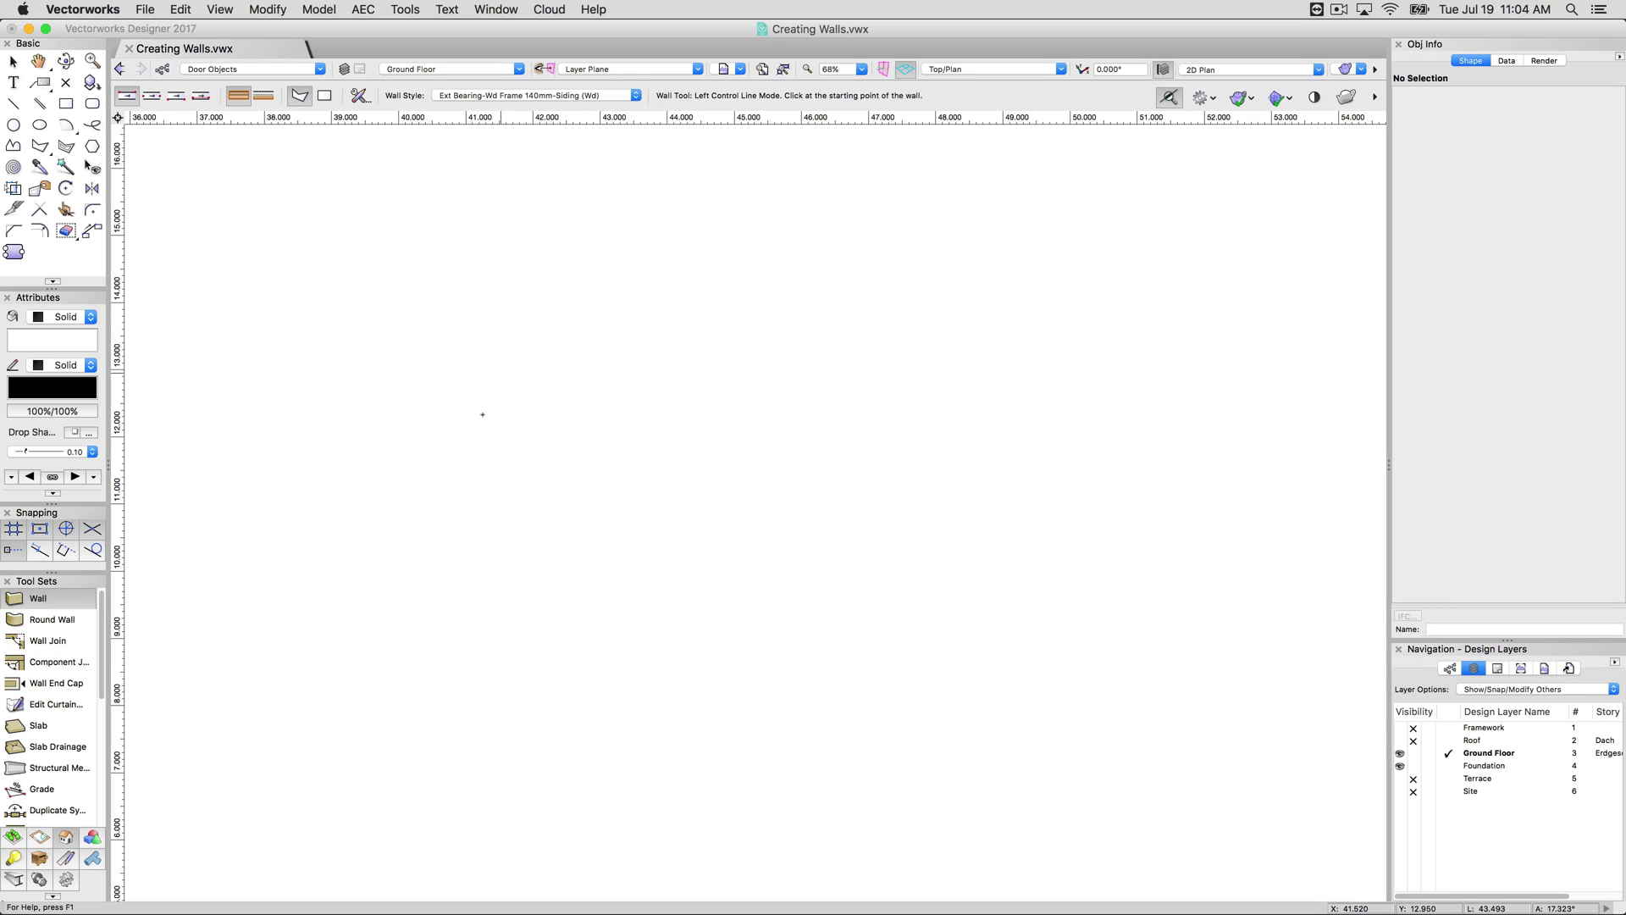
- Draw a two-segment horizontal wall across the empty area
{"action": "scroll", "coordinate": [477, 429], "scroll_direction": "up", "scroll_amount": 4}
{"action": "left_click", "coordinate": [440, 402]}
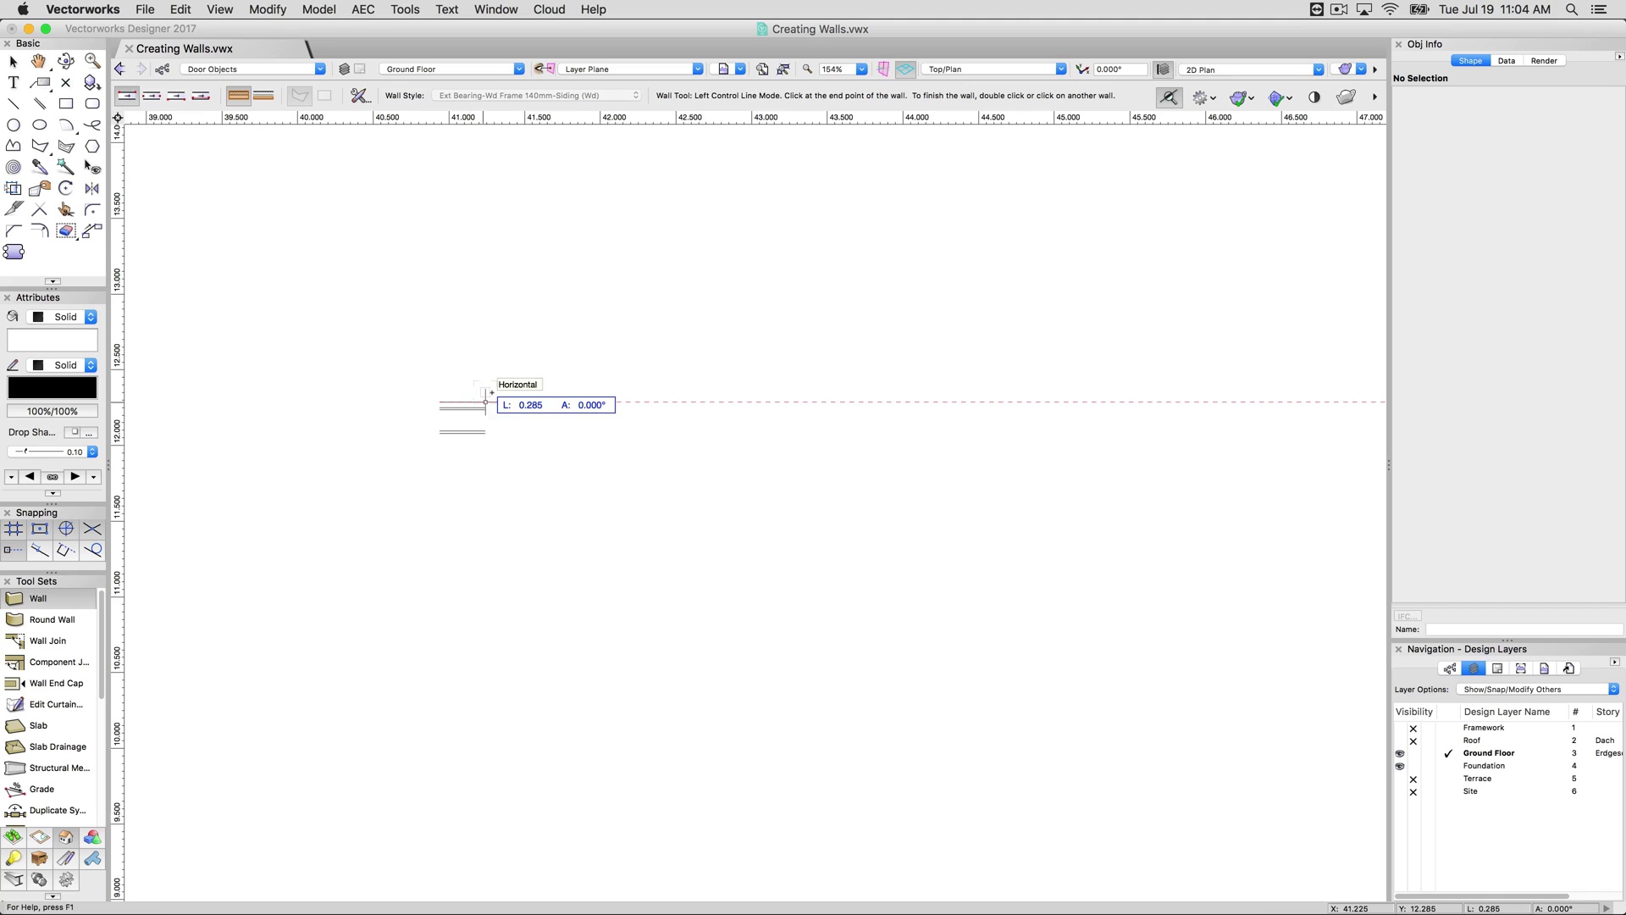
{"action": "left_click", "coordinate": [659, 401]}
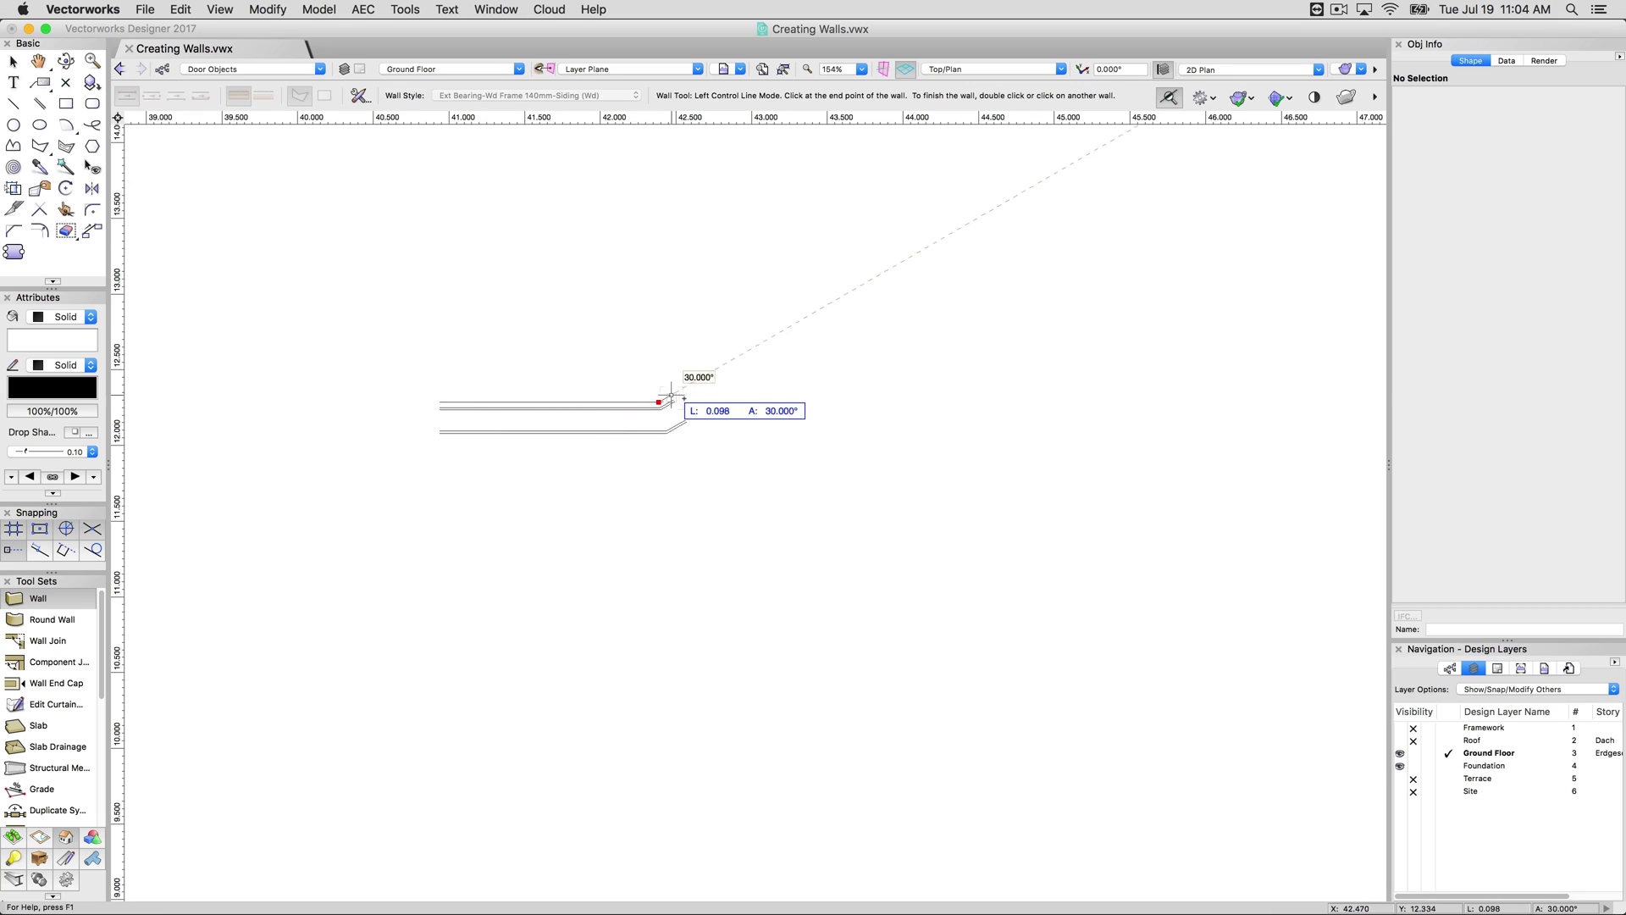
{"action": "double_click", "coordinate": [859, 401]}
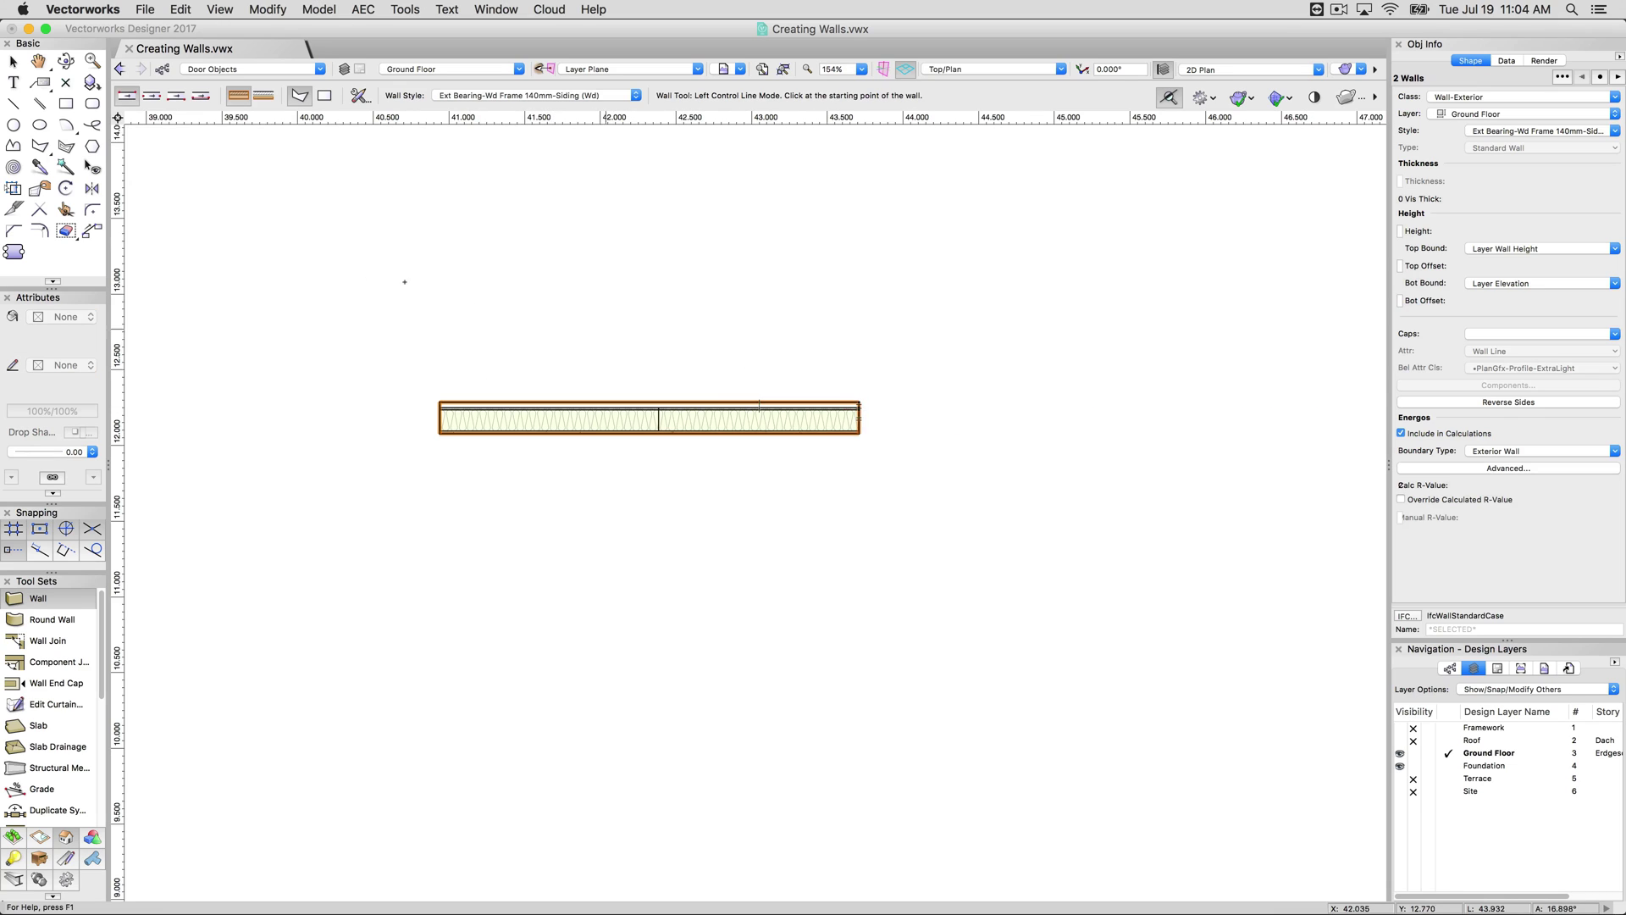
- Delete the right-hand segment, leaving one 1.445 m wall, and zoom to it
{"action": "key", "text": "x"}
{"action": "left_click", "coordinate": [751, 410]}
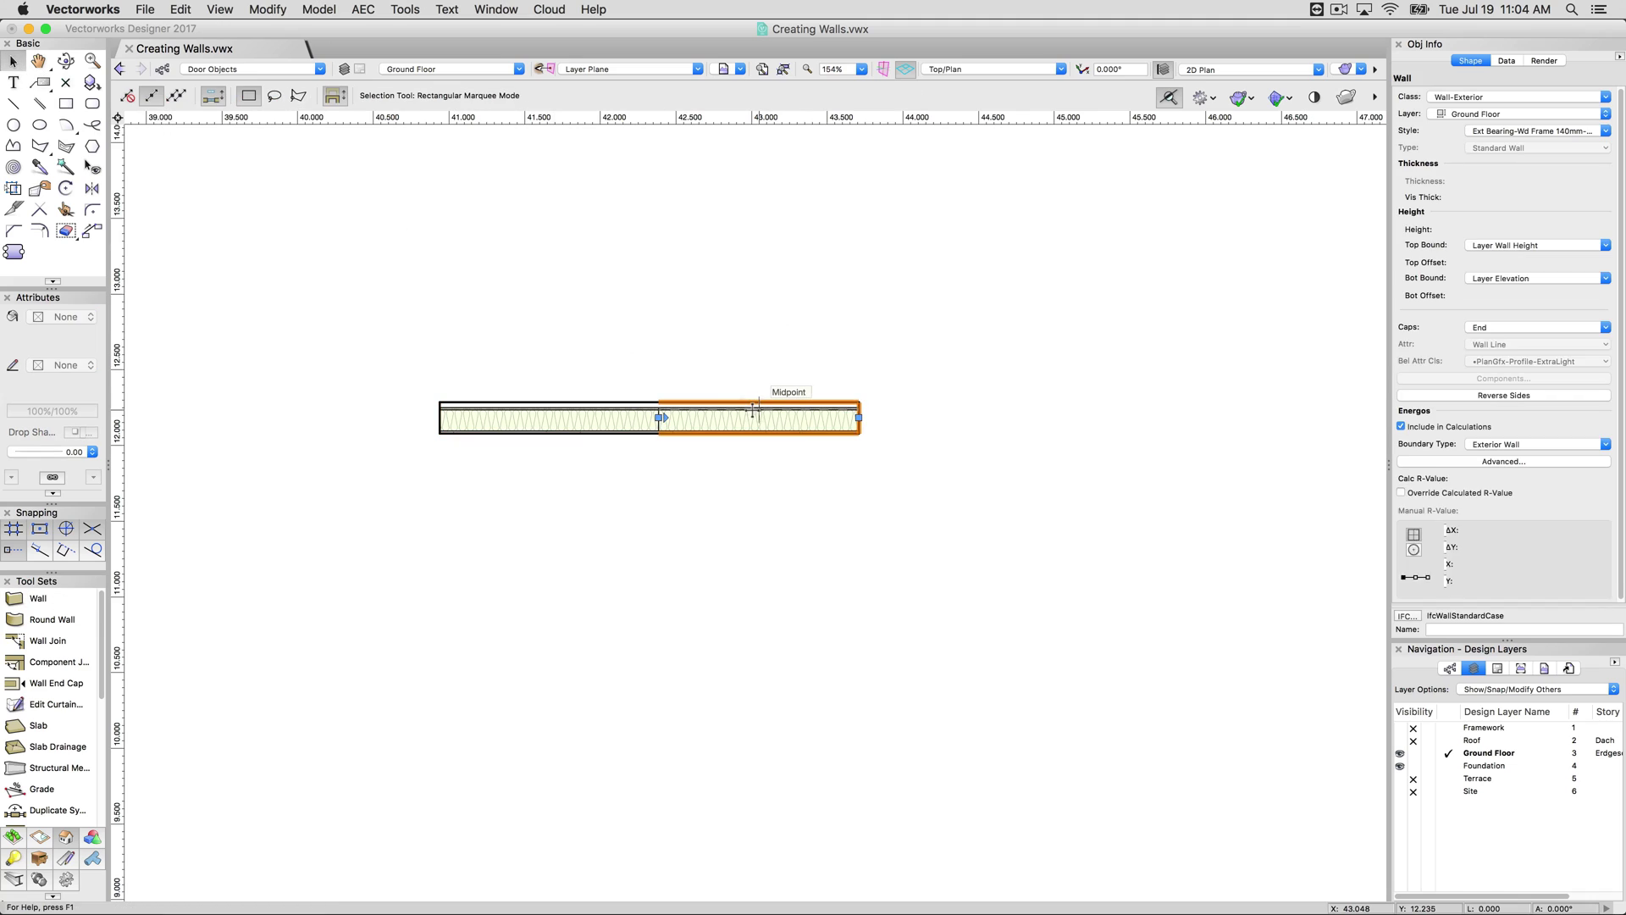
{"action": "key", "text": "Delete"}
{"action": "left_click", "coordinate": [550, 420]}
{"action": "scroll", "coordinate": [412, 398], "scroll_direction": "up", "scroll_amount": 5}
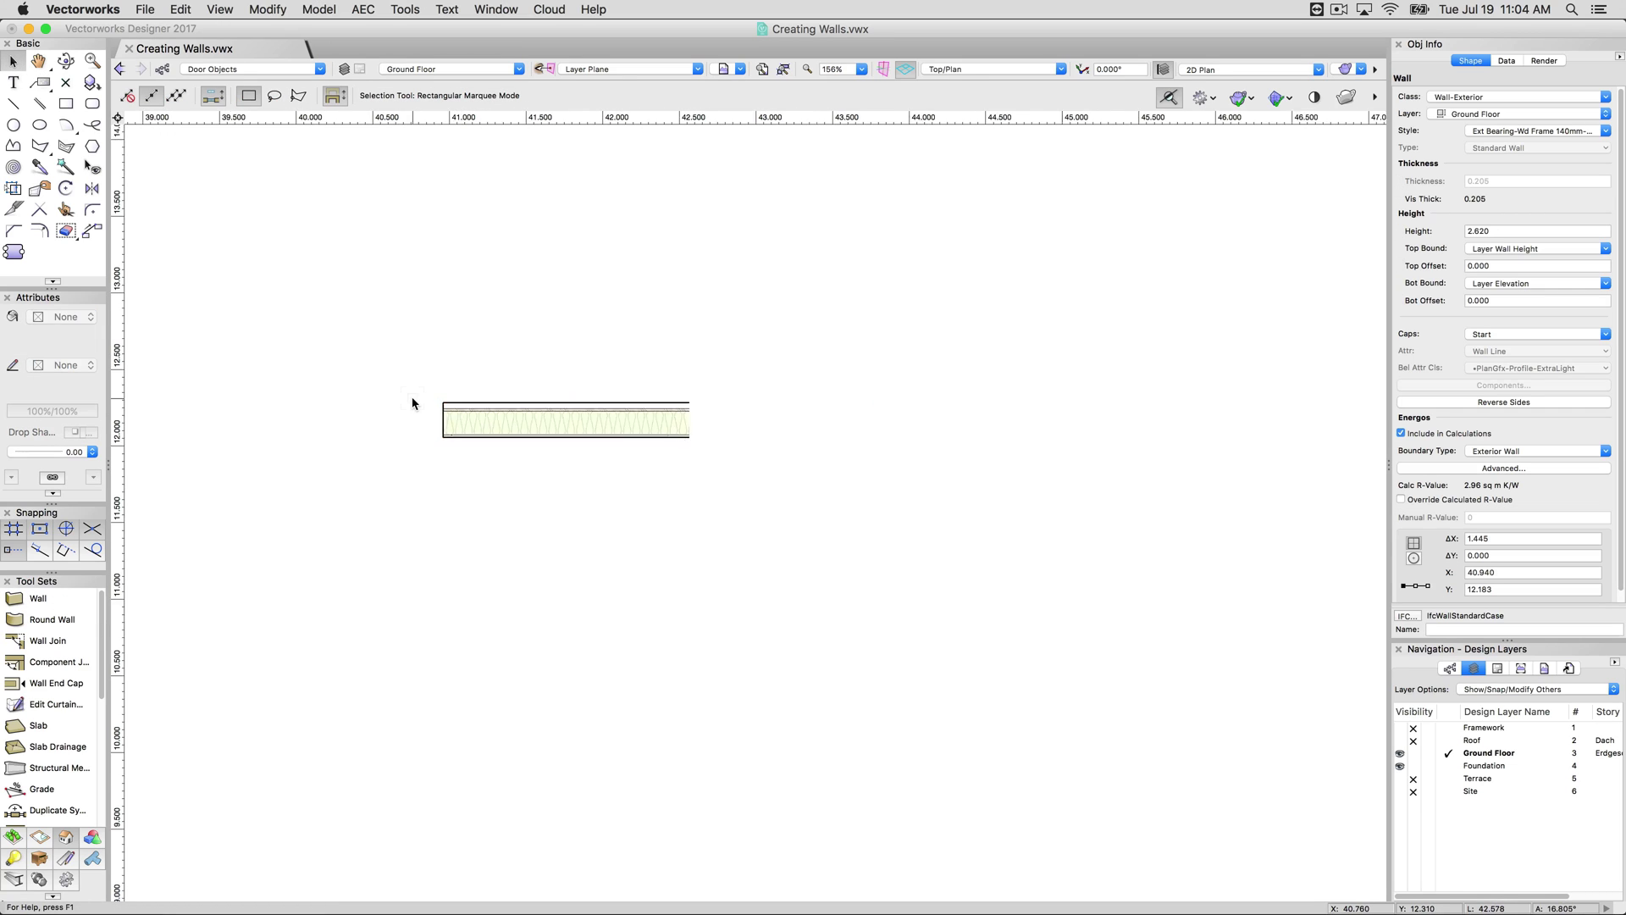
{"action": "middle_click_drag", "start_coordinate": [846, 373], "coordinate": [647, 388]}
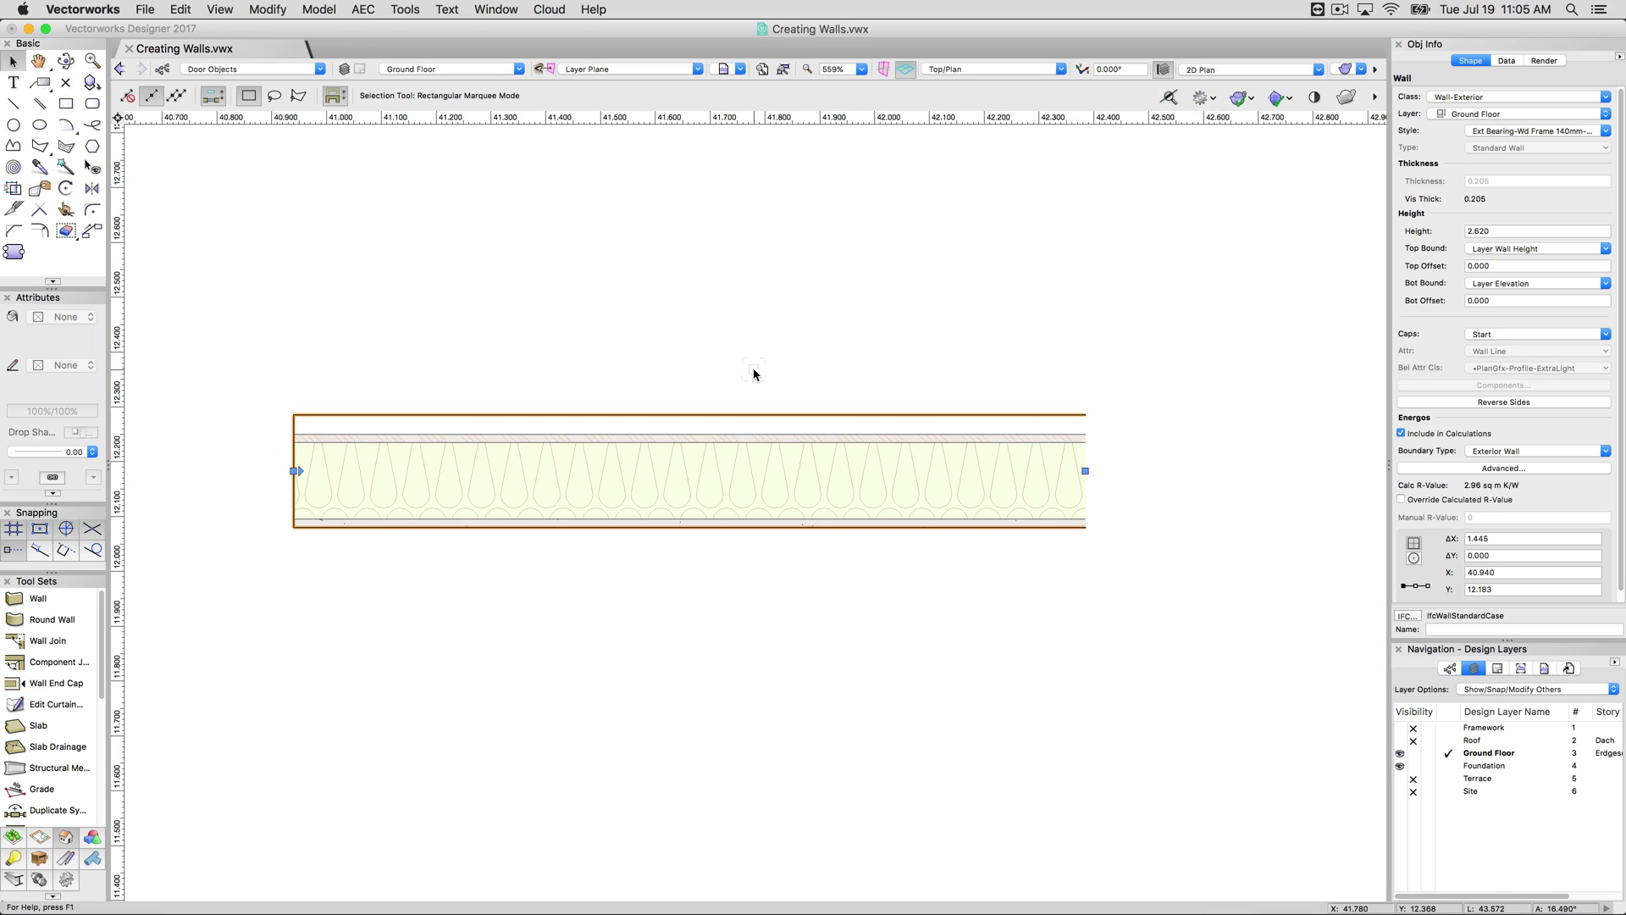
- Draw a wall above the first, then one below it using Right Control Line
{"action": "left_click", "coordinate": [39, 598]}
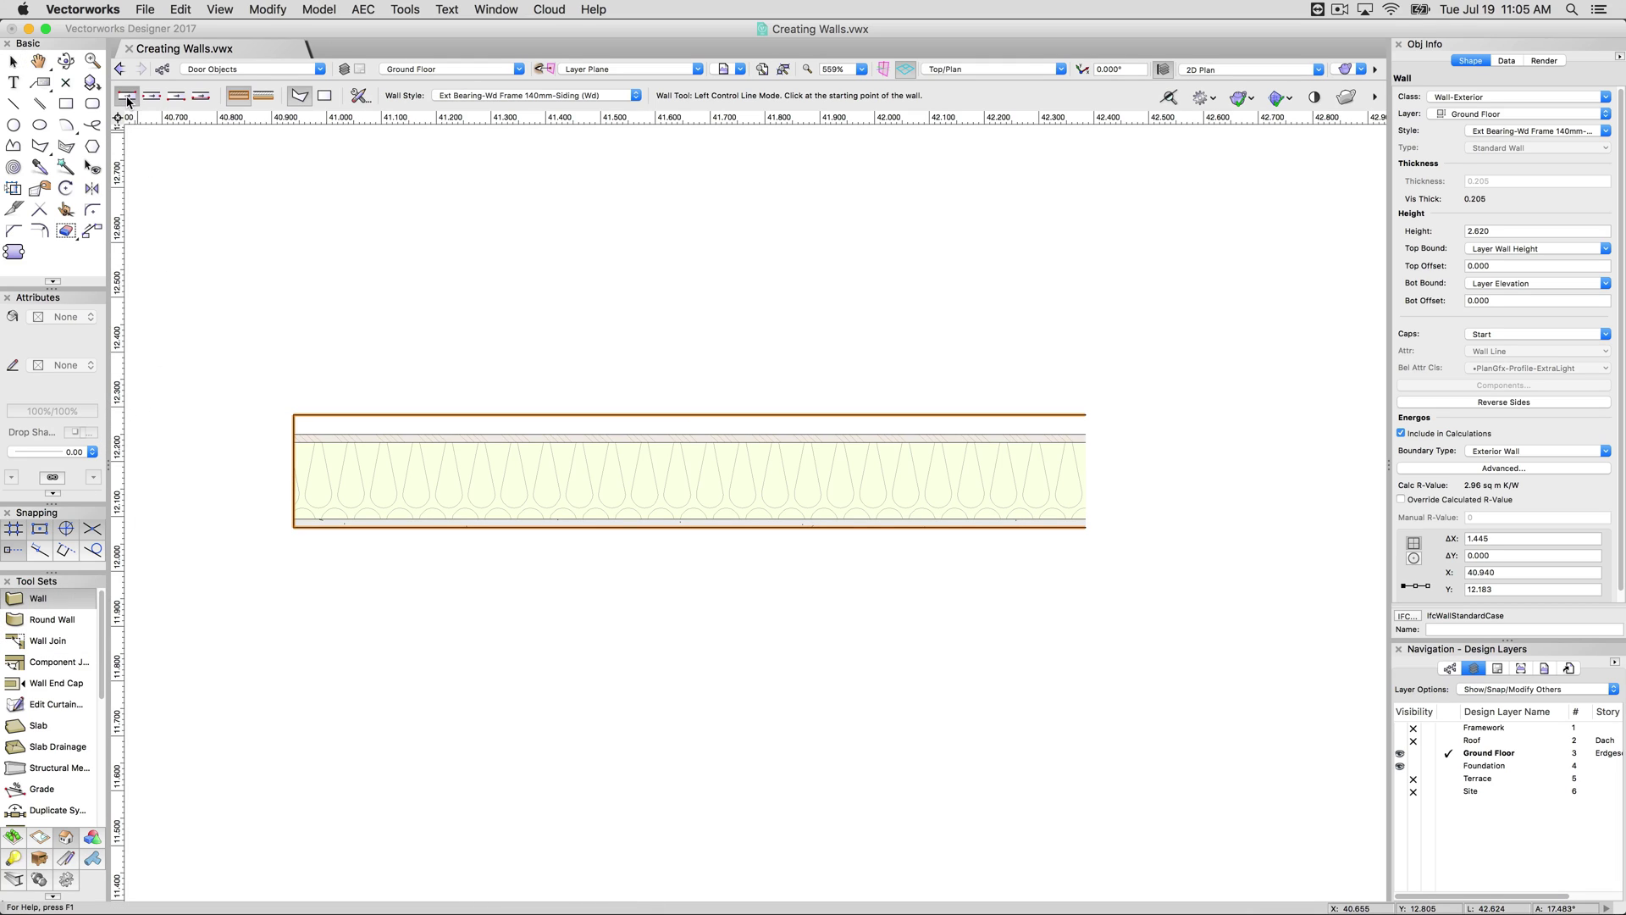
{"action": "left_click", "coordinate": [287, 255]}
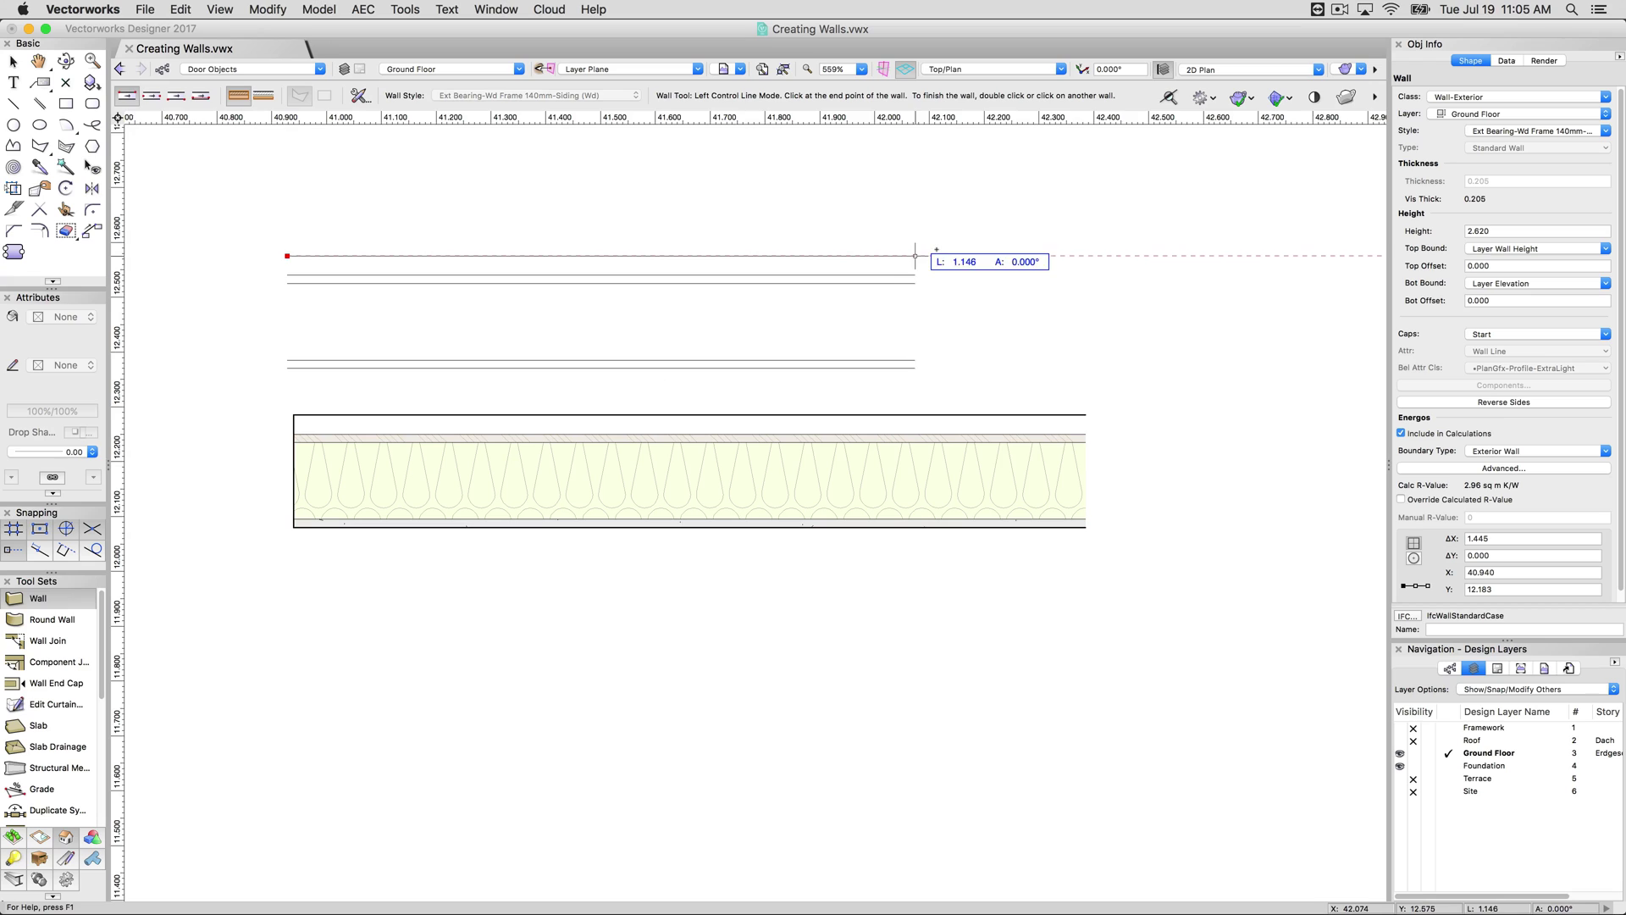
{"action": "double_click", "coordinate": [1035, 255]}
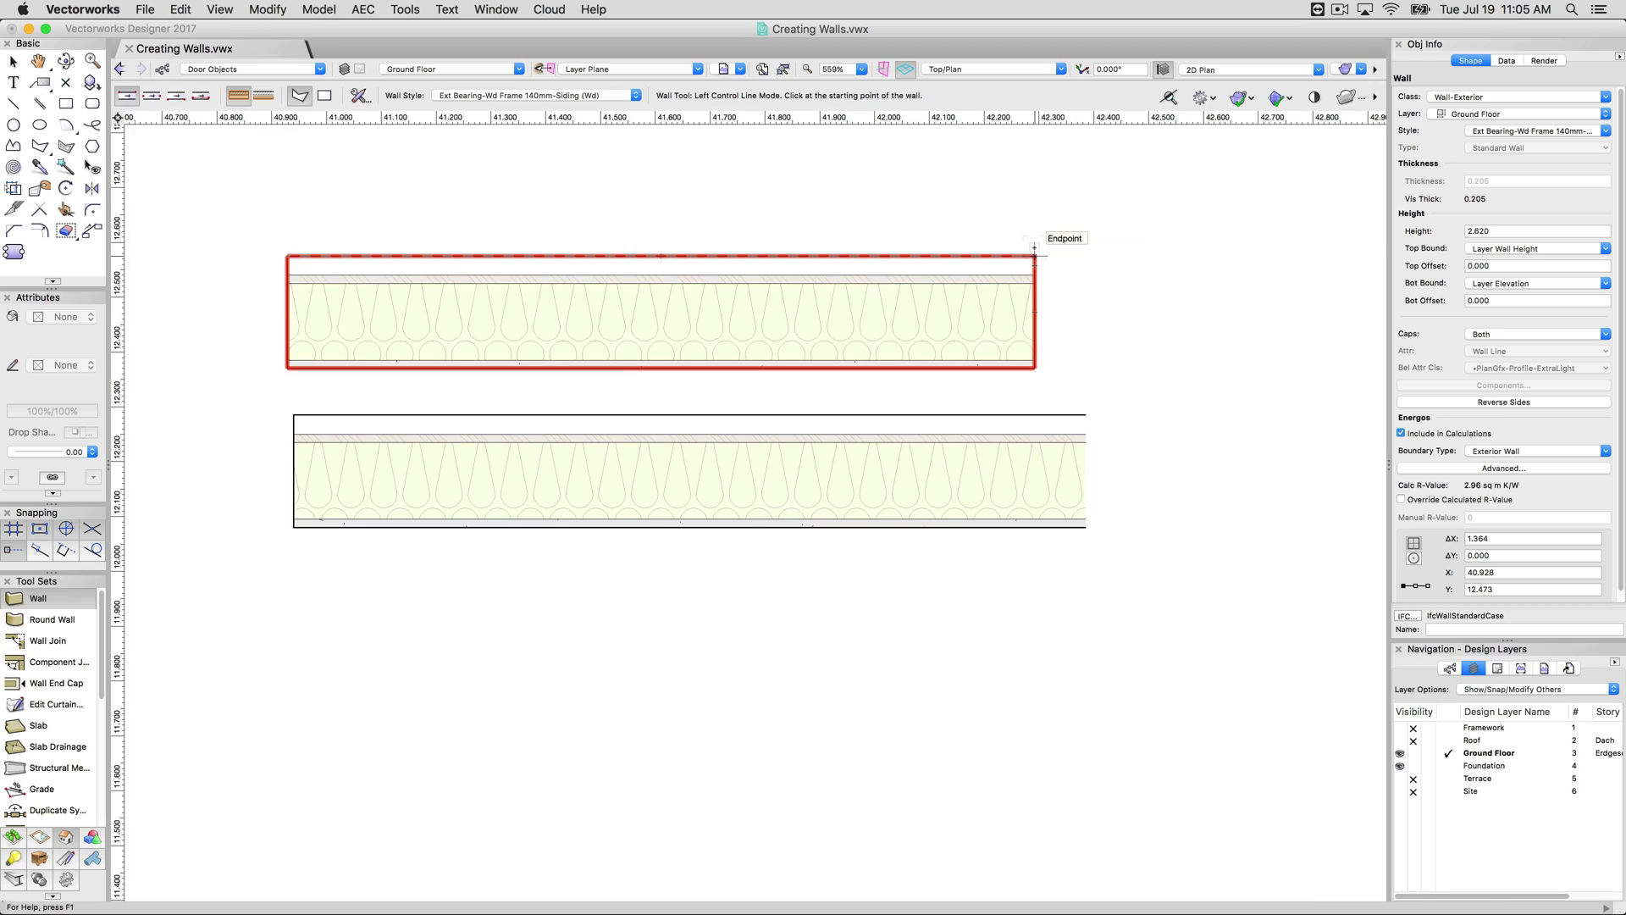
{"action": "left_click", "coordinate": [170, 98]}
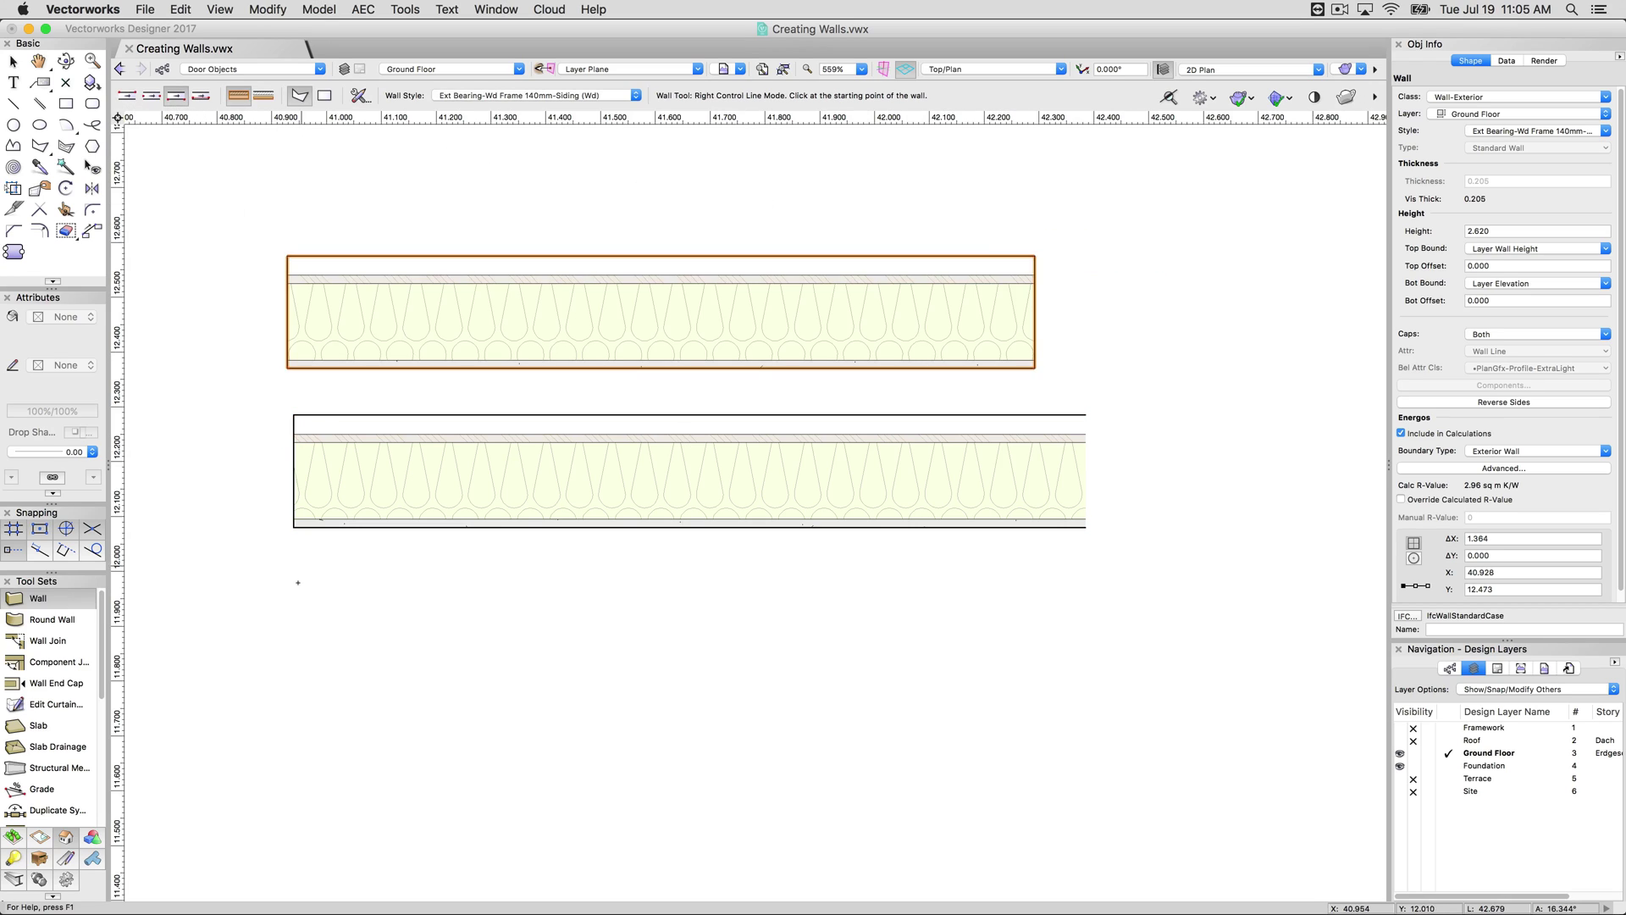
{"action": "left_click", "coordinate": [293, 704]}
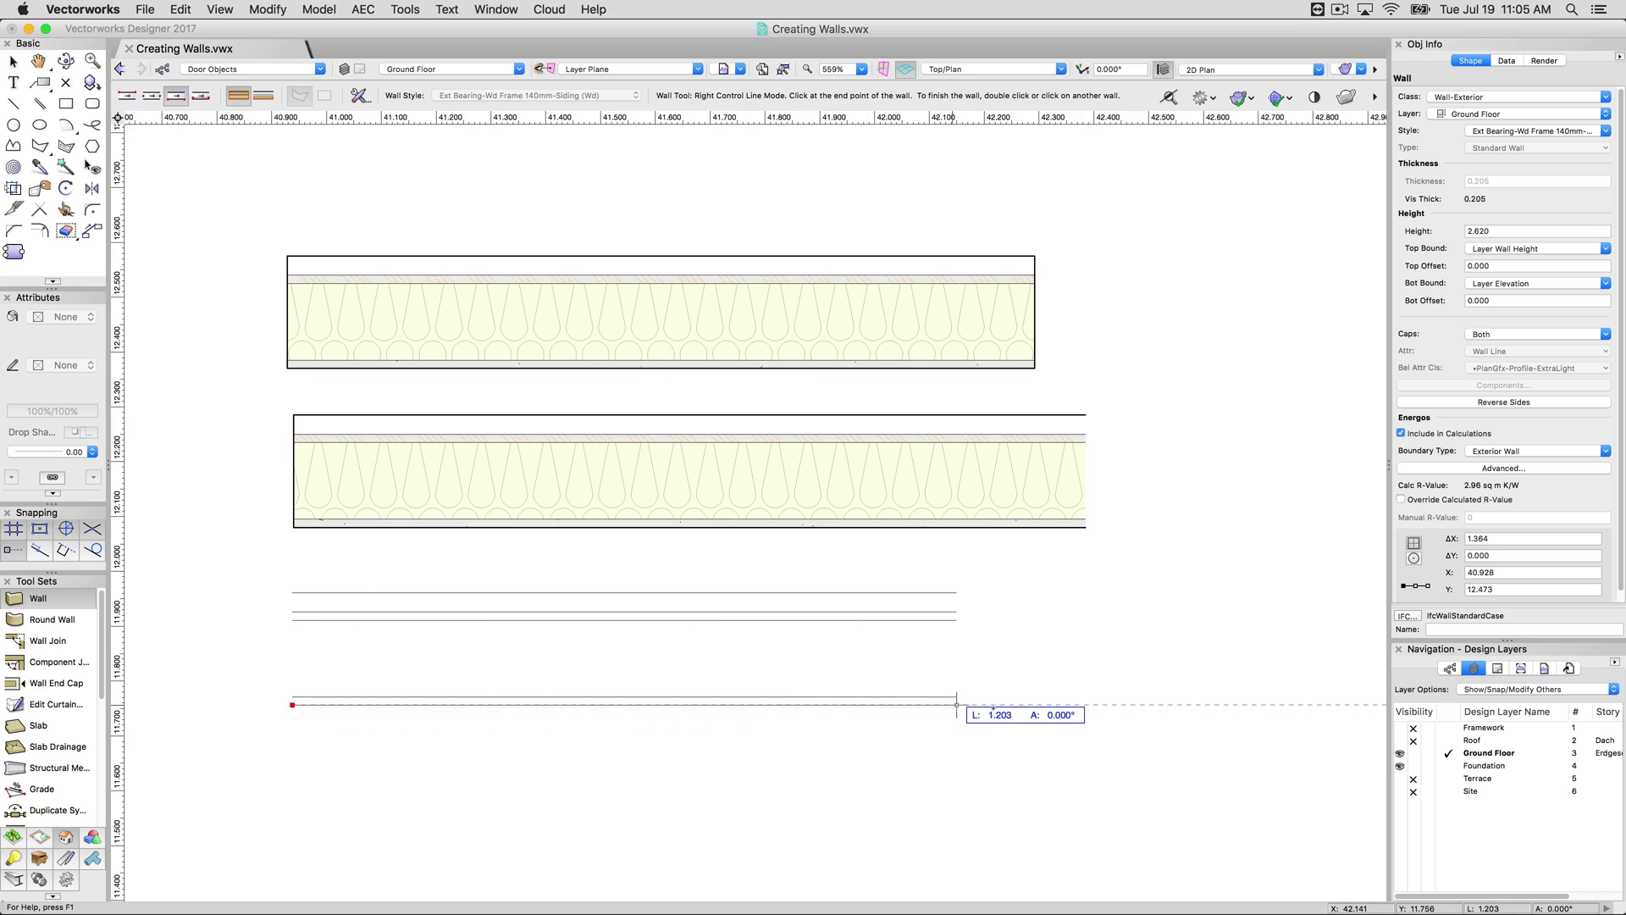
{"action": "double_click", "coordinate": [1101, 703]}
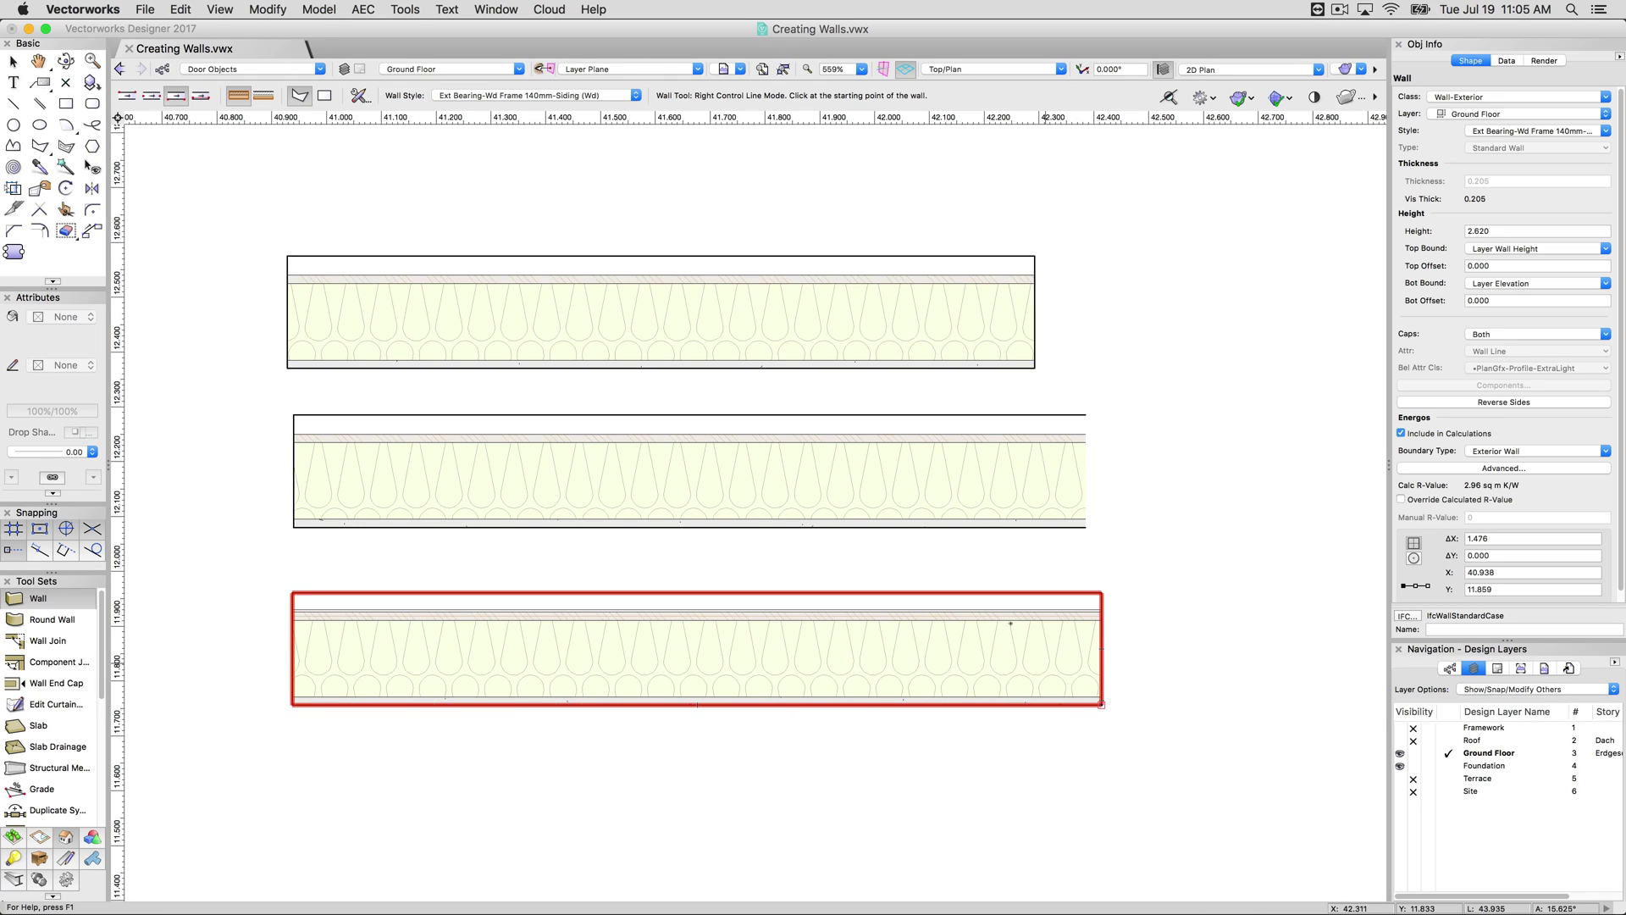
- Draw a wall near the top using Center Control Line mode
{"action": "left_click", "coordinate": [151, 95]}
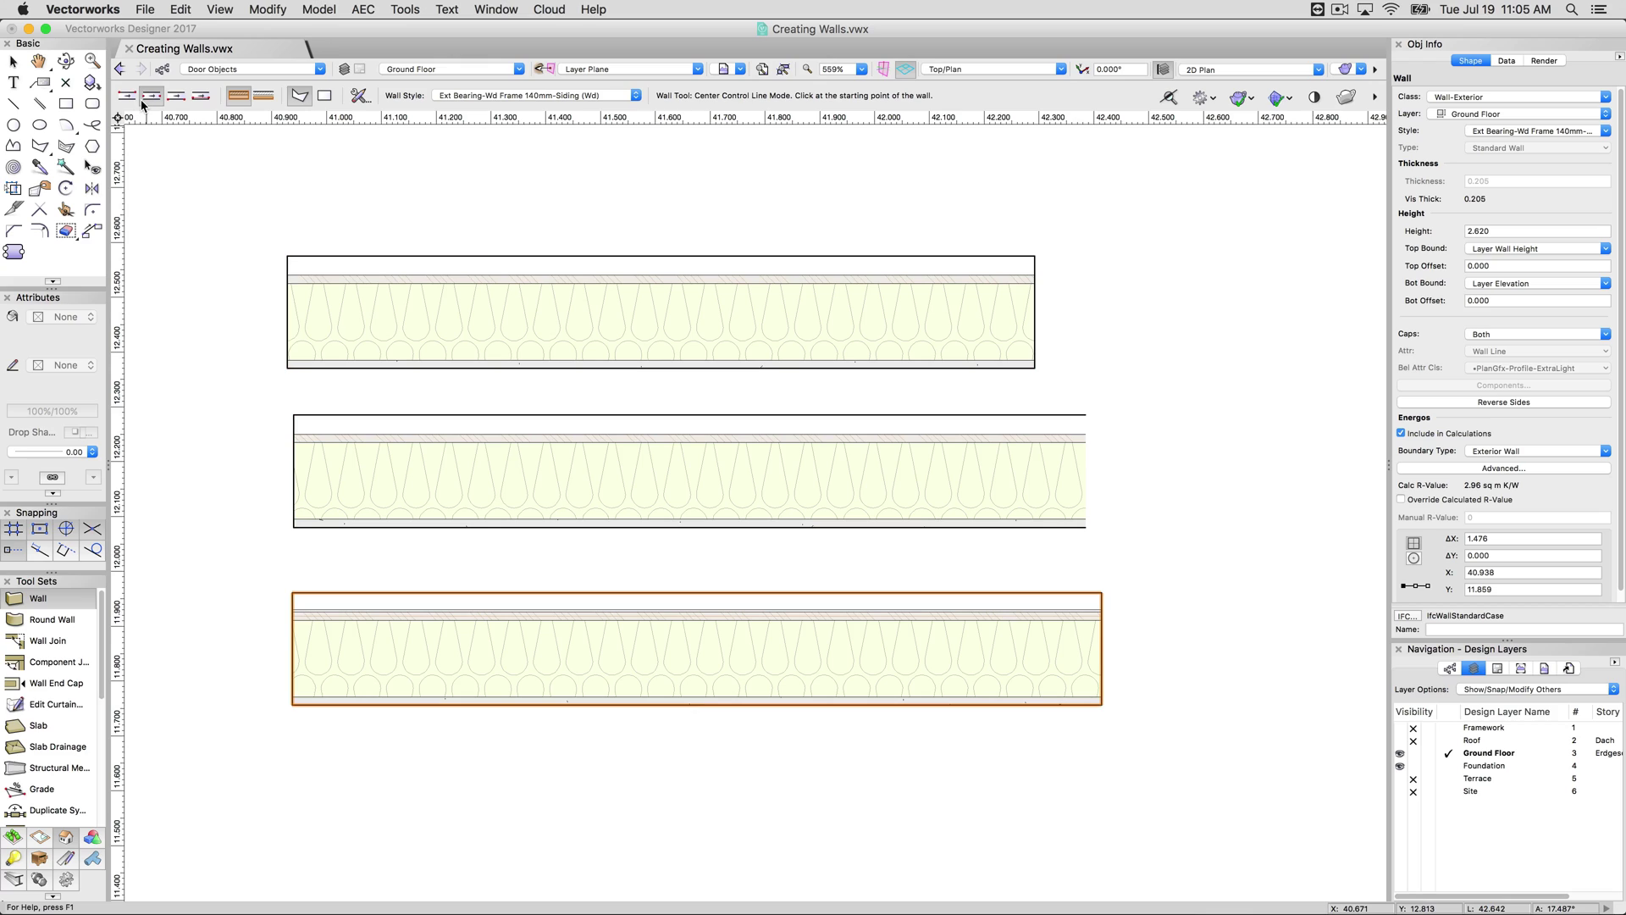
{"action": "left_click", "coordinate": [291, 179]}
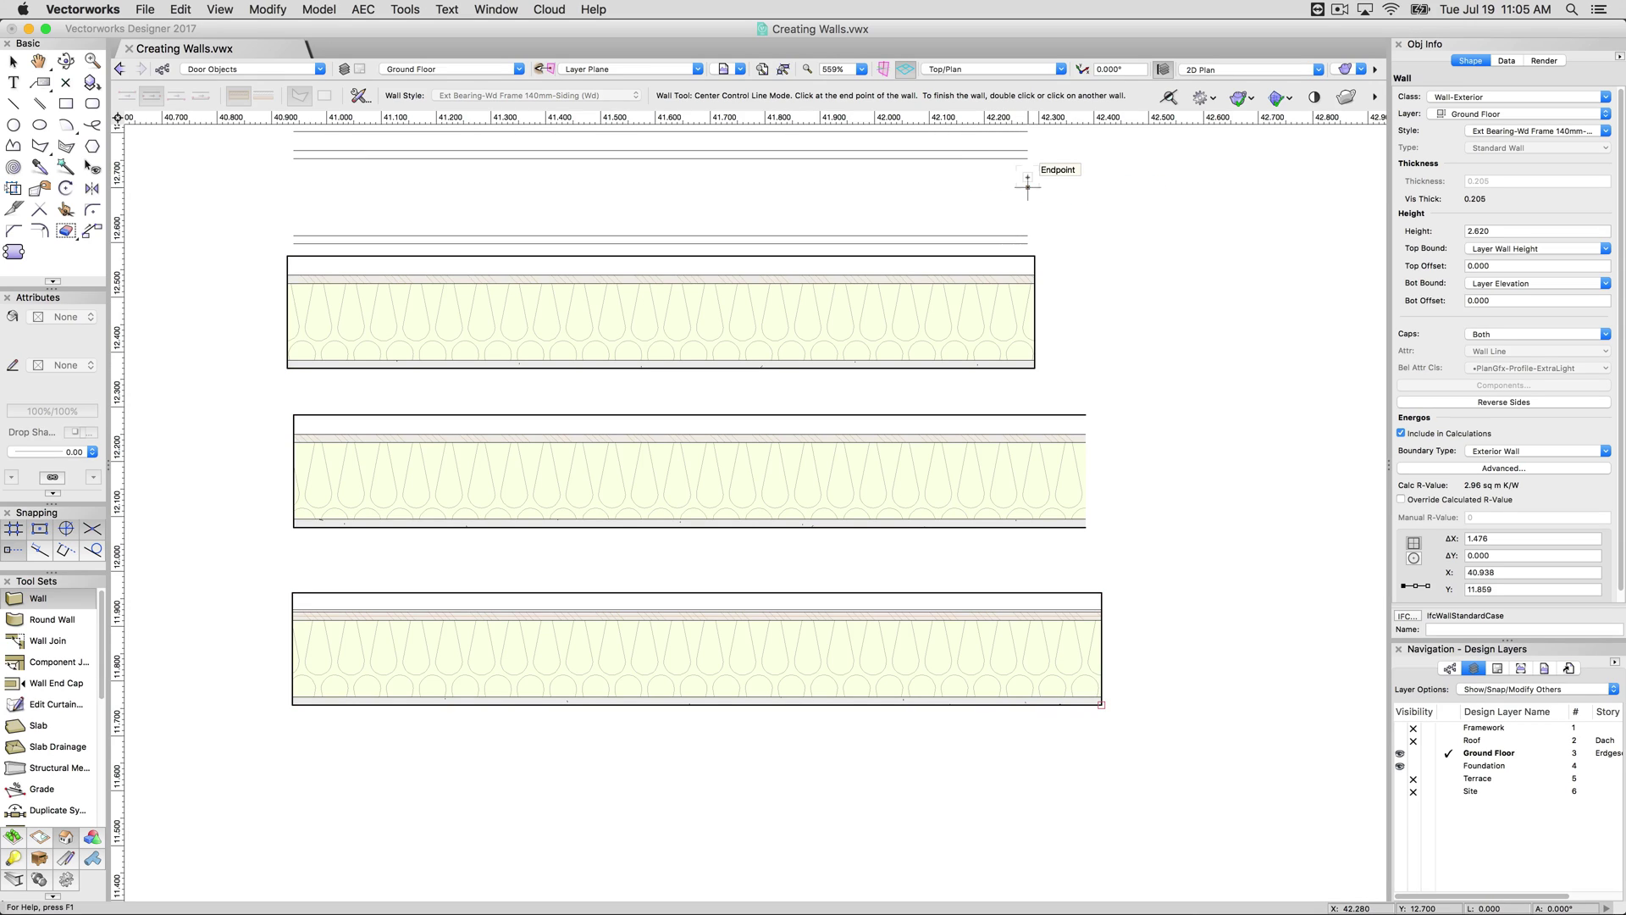
{"action": "left_click", "coordinate": [1074, 186]}
{"action": "left_click", "coordinate": [1074, 185]}
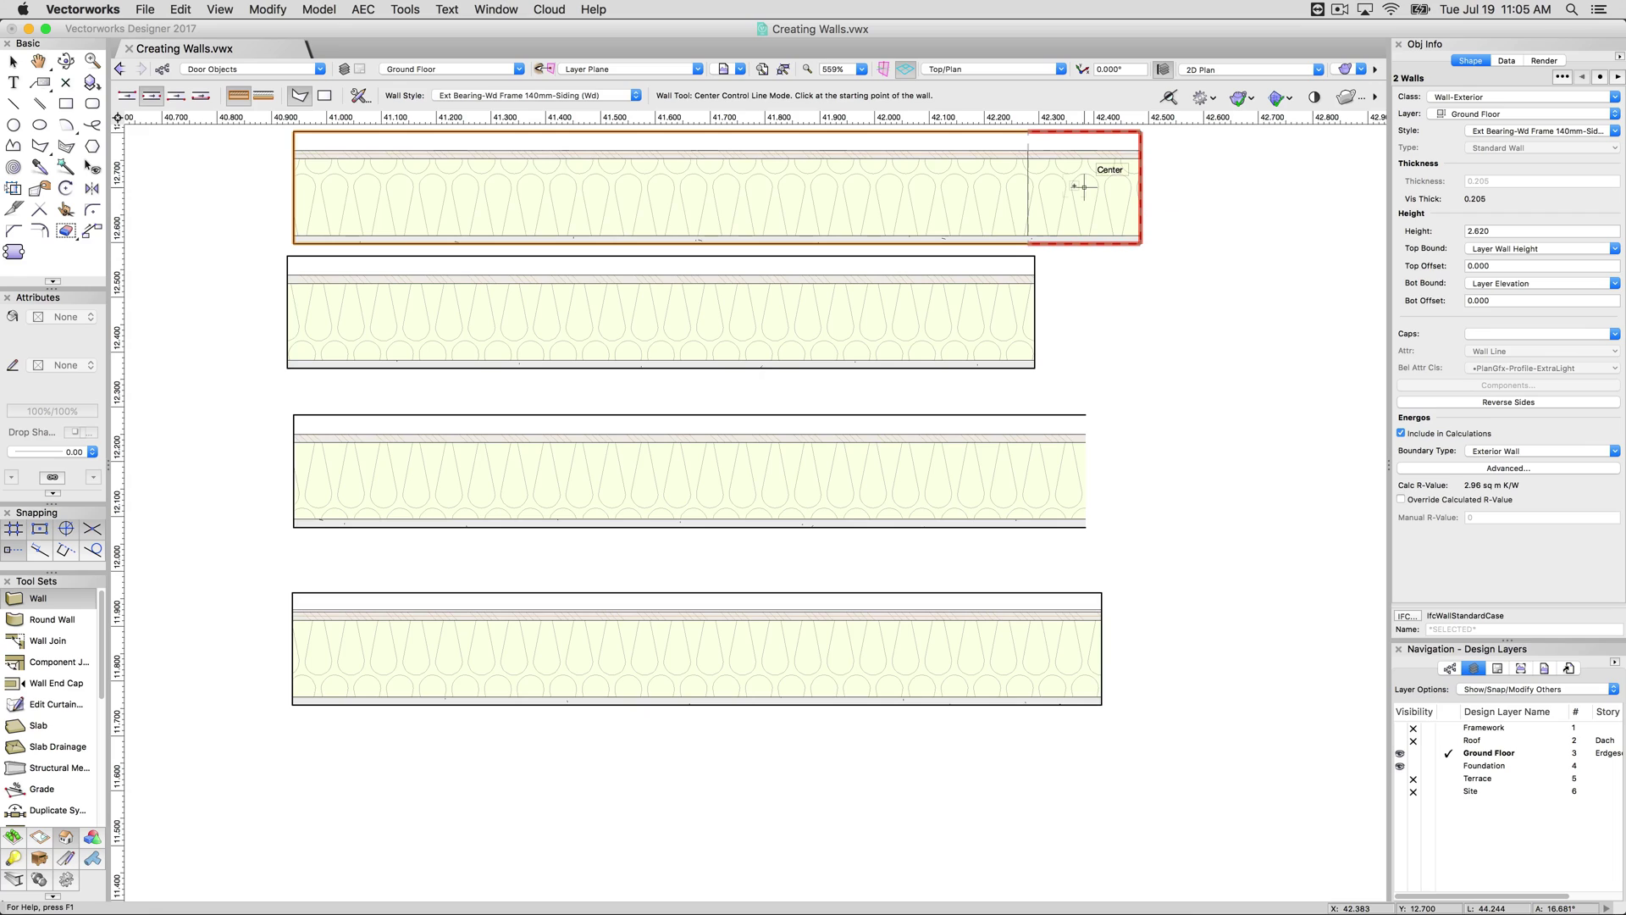
- Delete all walls, then draw and undo a test wall in Custom Control Line mode
{"action": "key", "text": "super+a"}
{"action": "key", "text": "Delete"}
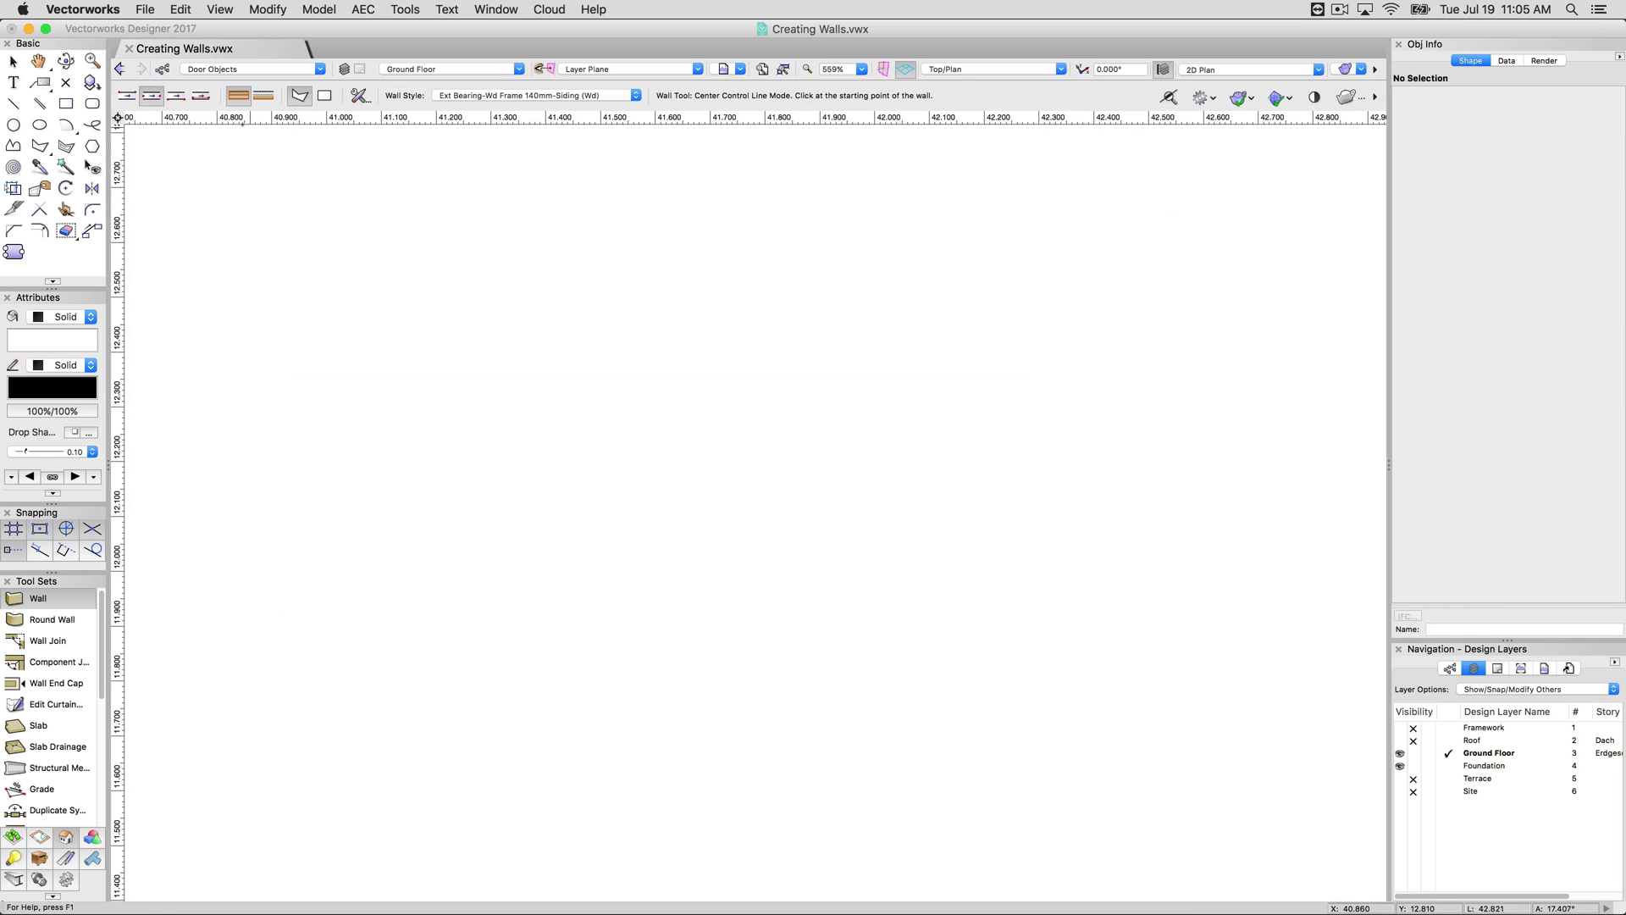
{"action": "left_click", "coordinate": [200, 98]}
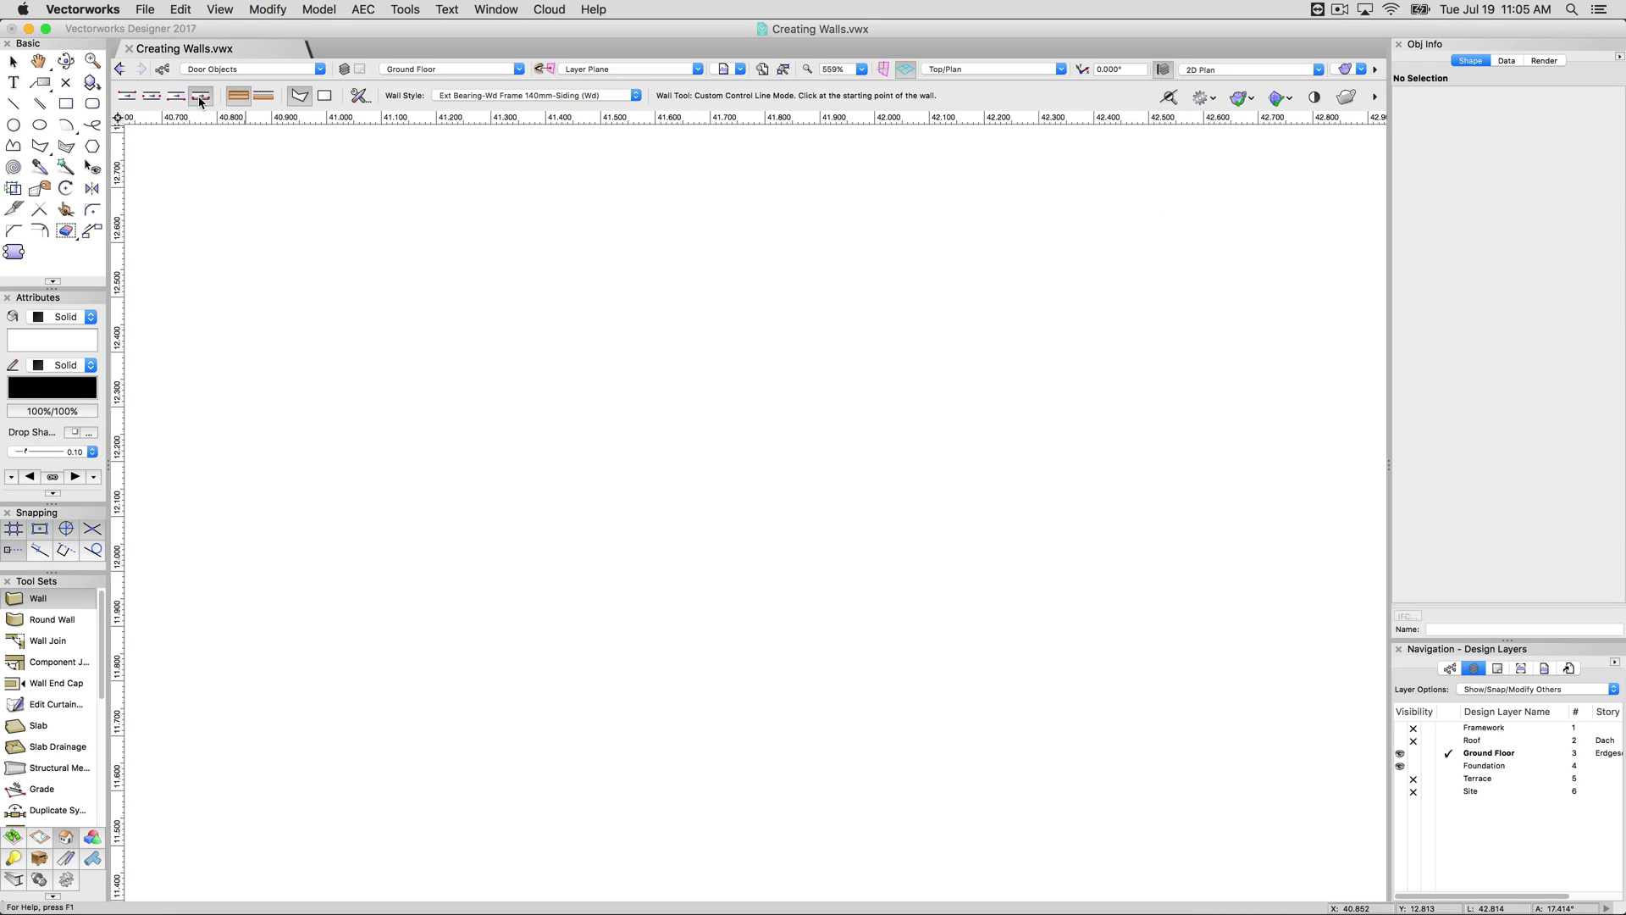
{"action": "left_click", "coordinate": [257, 403]}
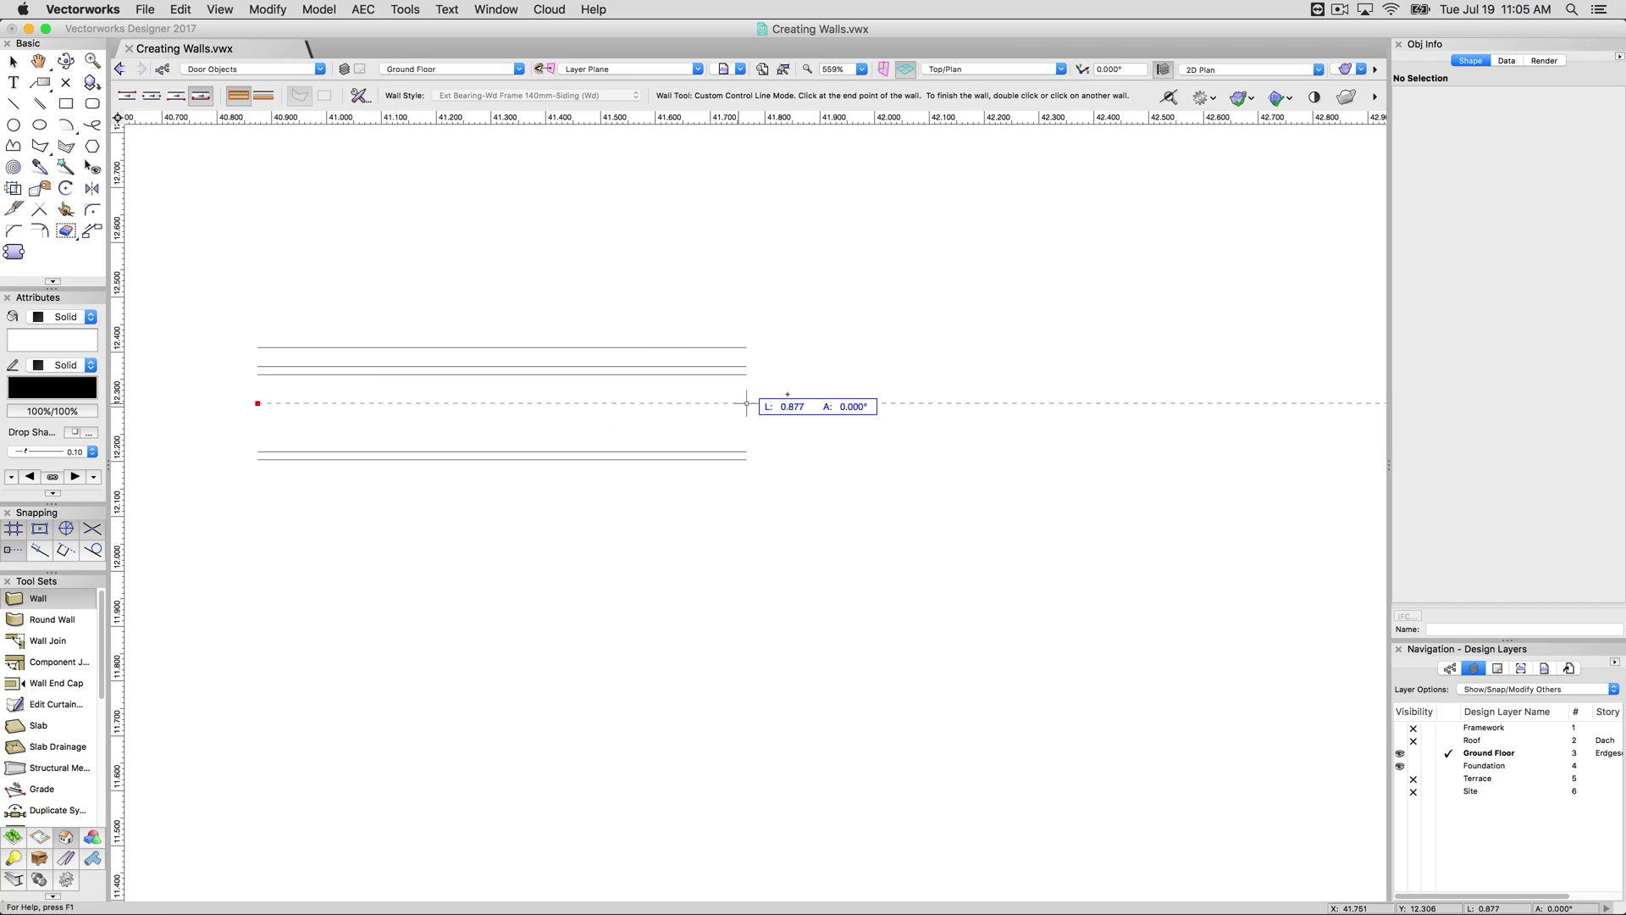
{"action": "double_click", "coordinate": [1020, 402]}
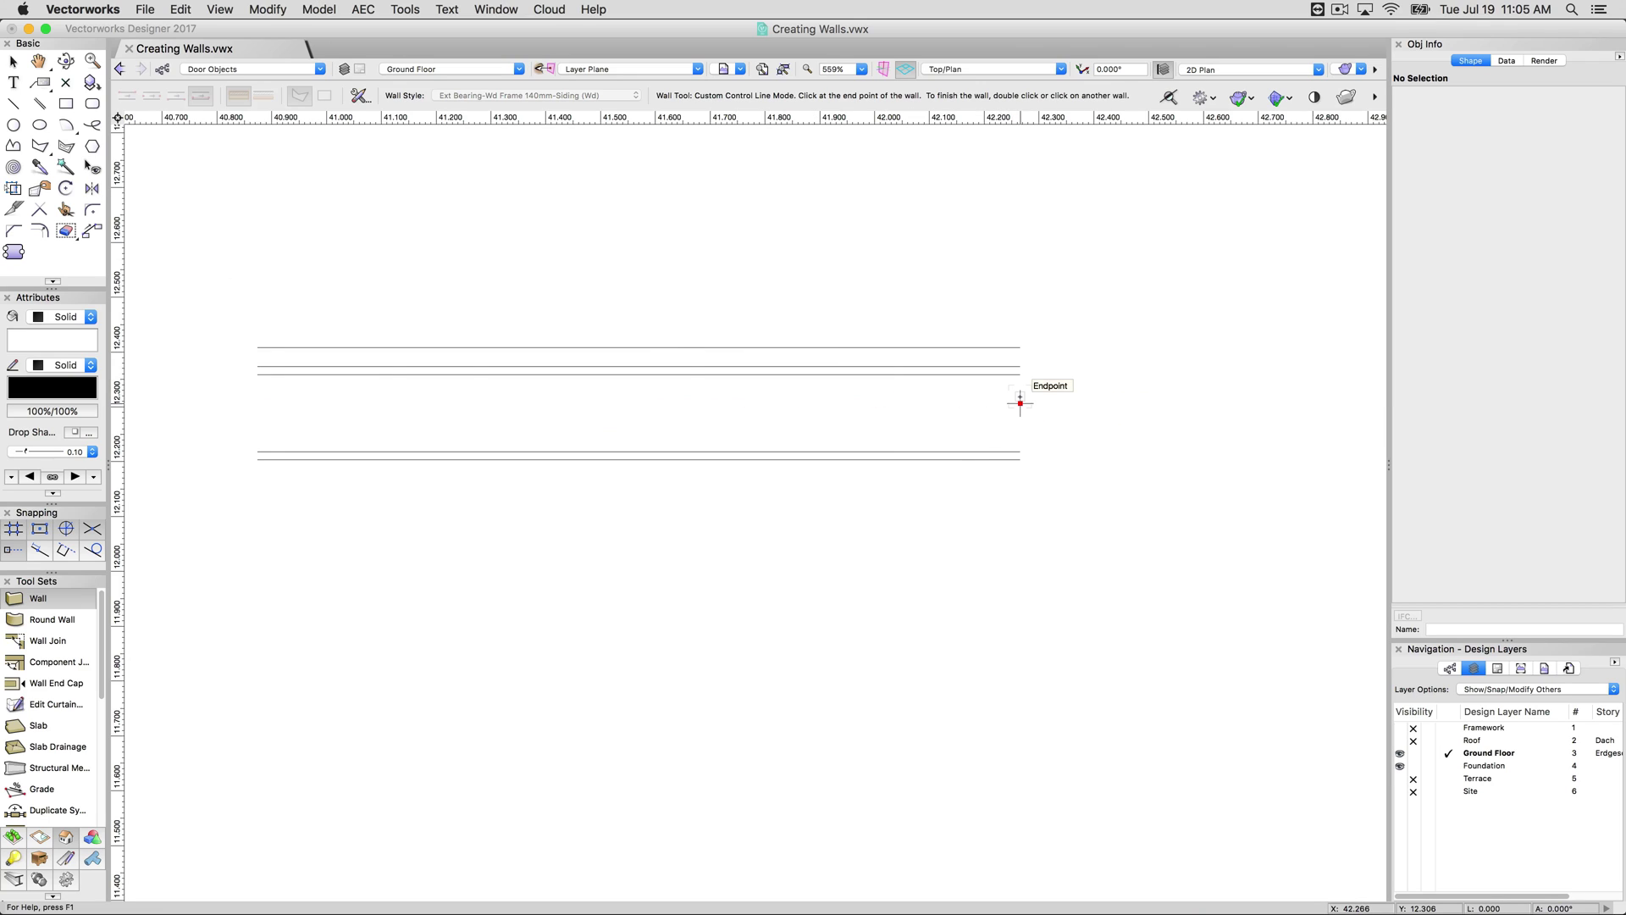
{"action": "key", "text": "super+z"}
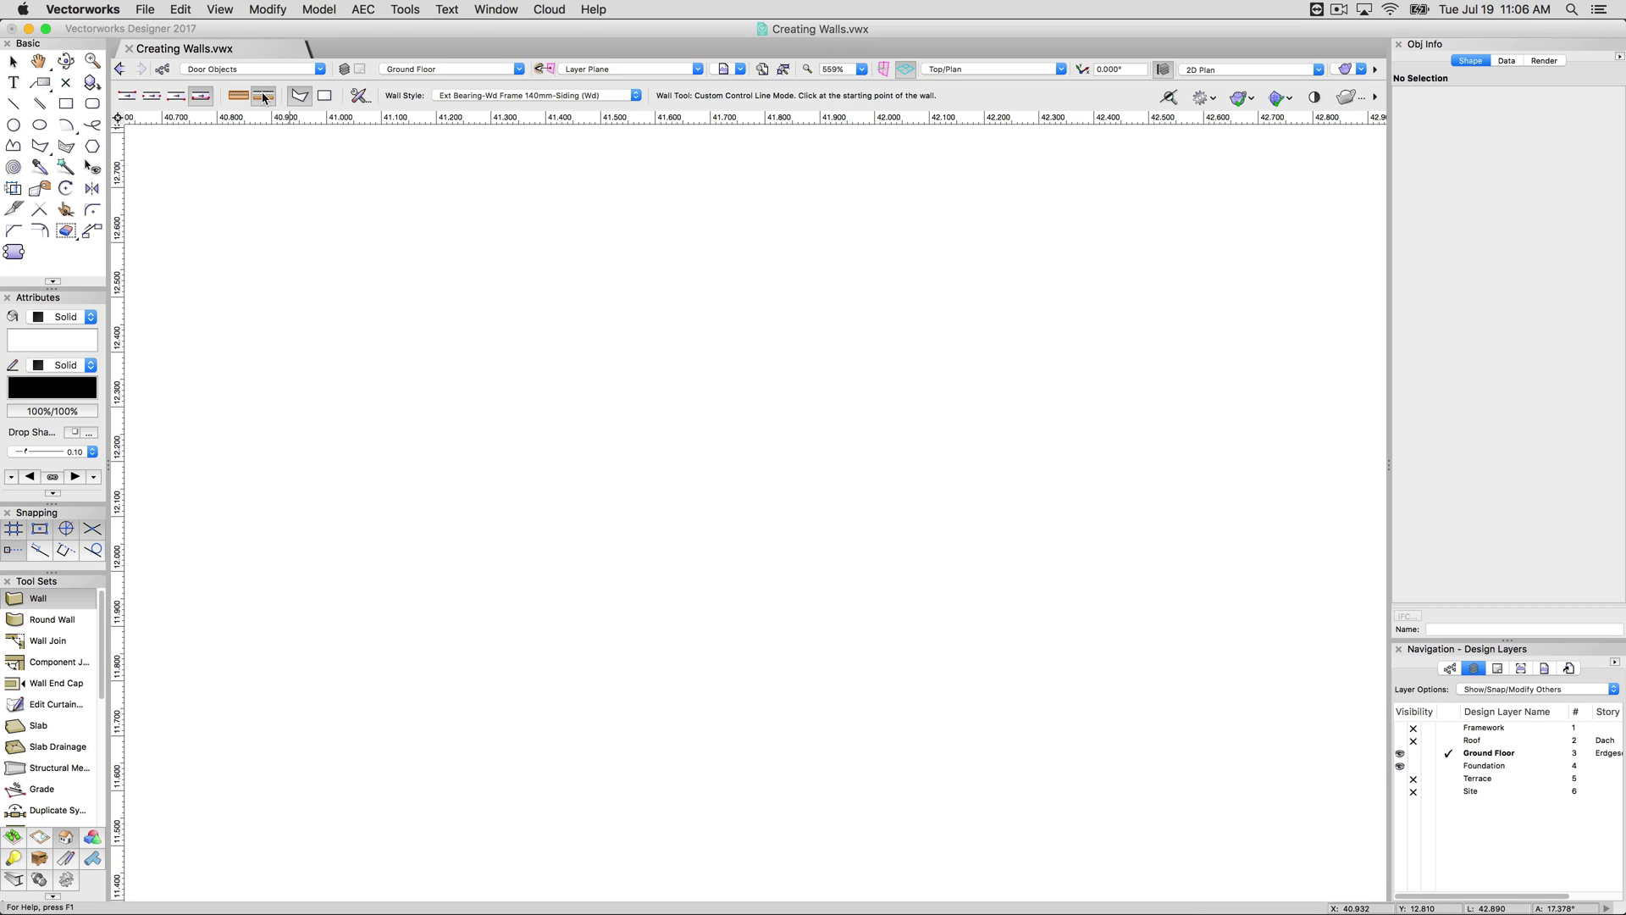
- Draw three comparison walls in Custom, Left and Right Control Line modes
{"action": "left_click", "coordinate": [298, 452]}
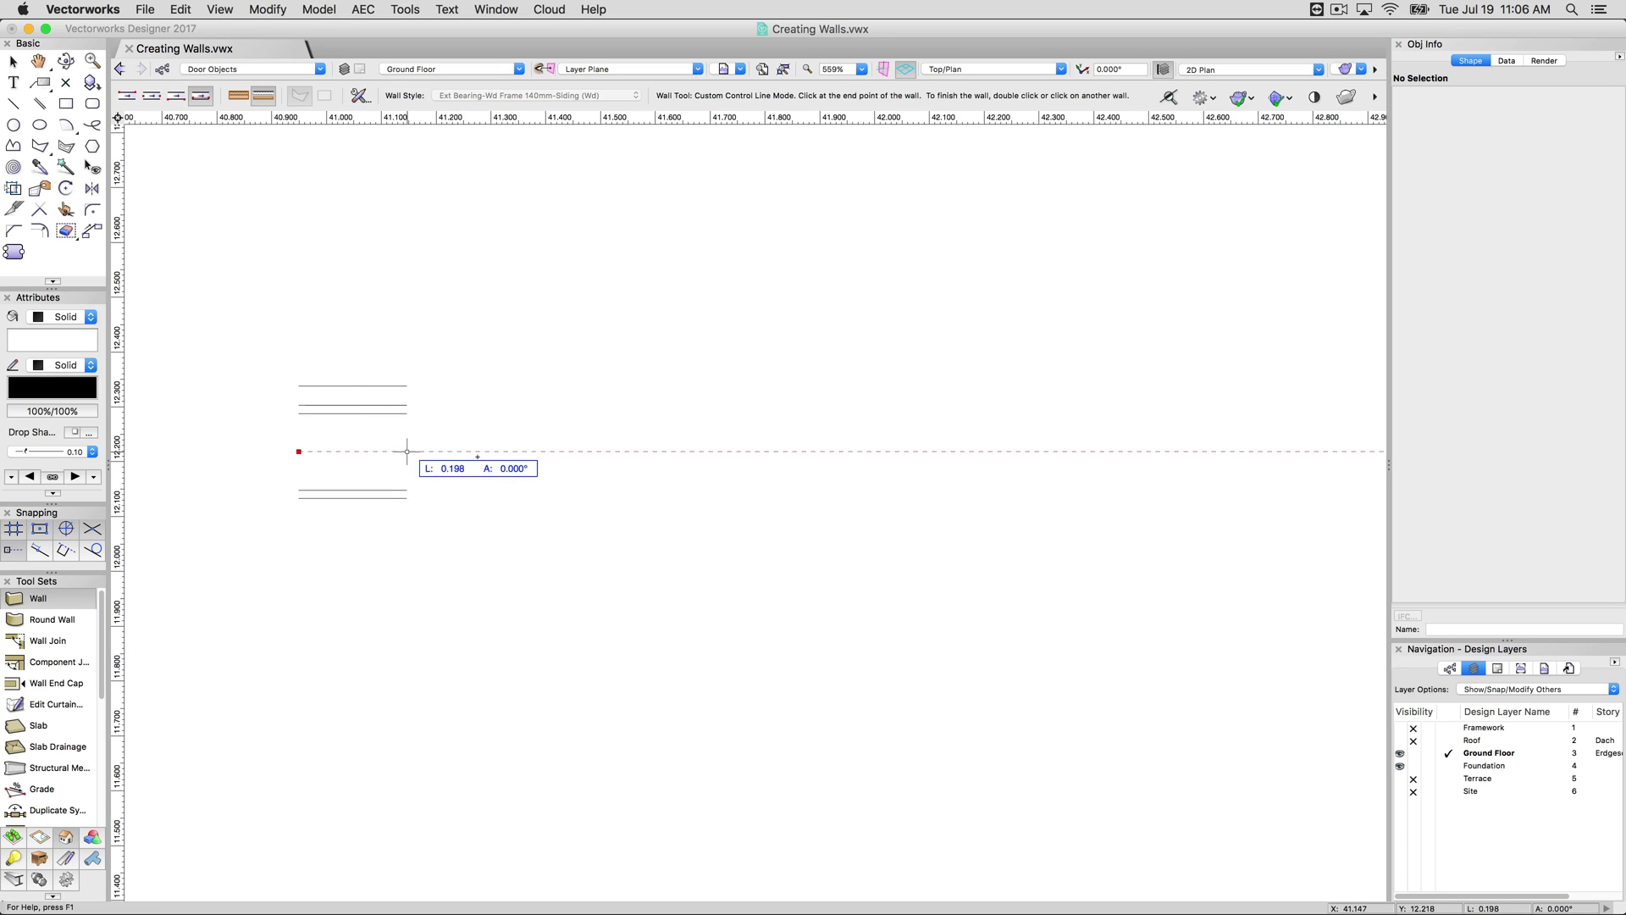
{"action": "double_click", "coordinate": [1084, 452]}
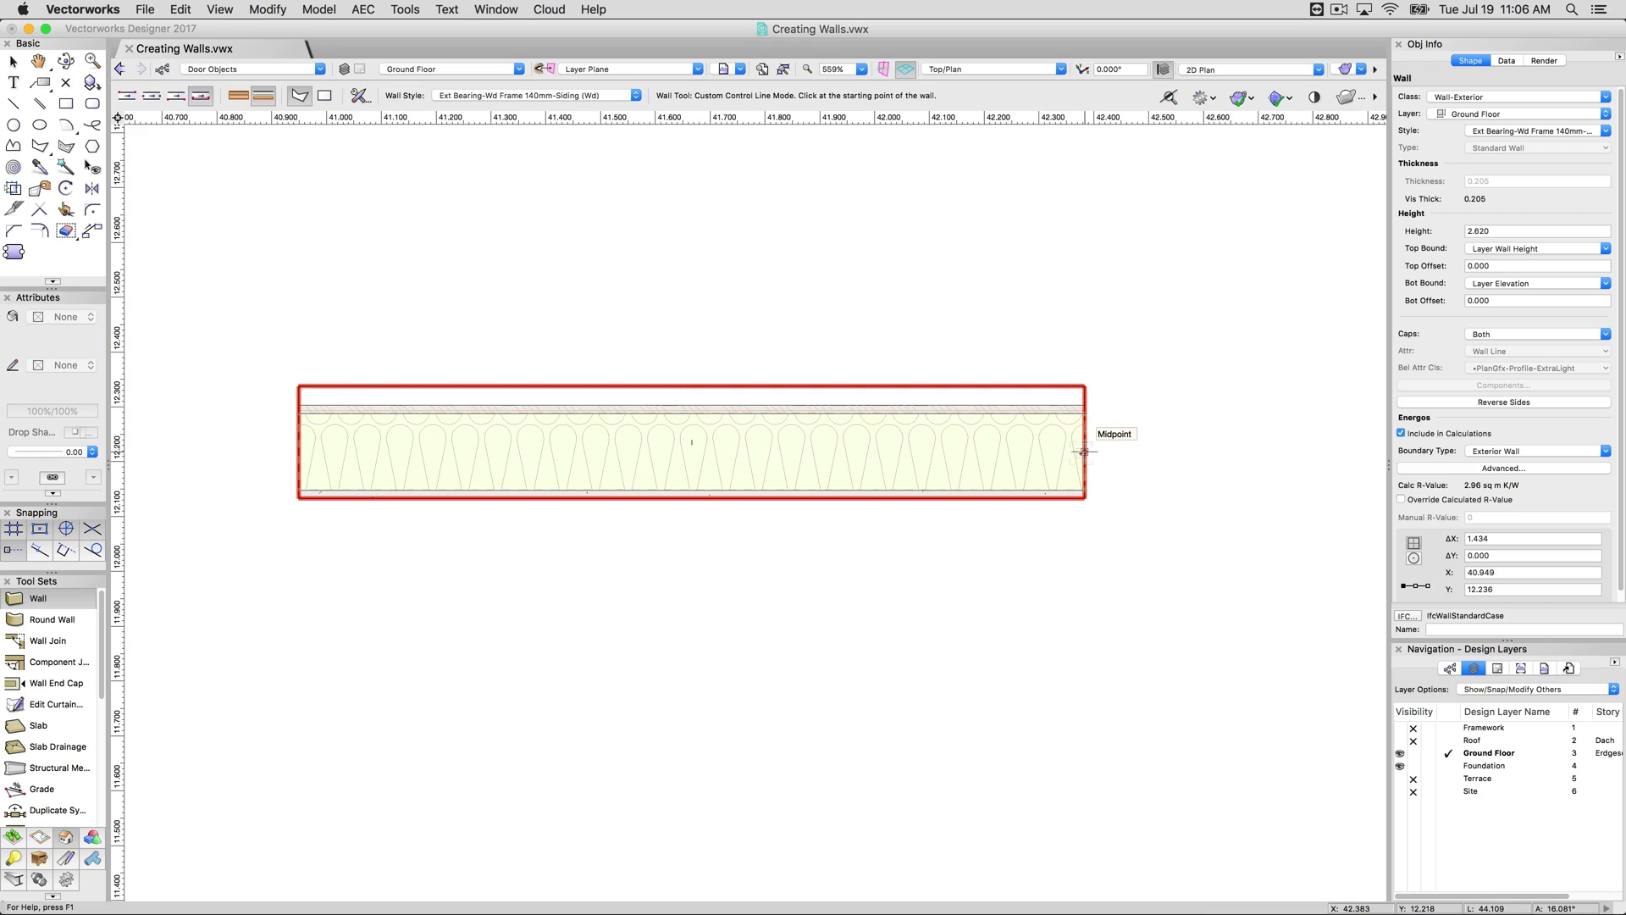
{"action": "left_click", "coordinate": [127, 95]}
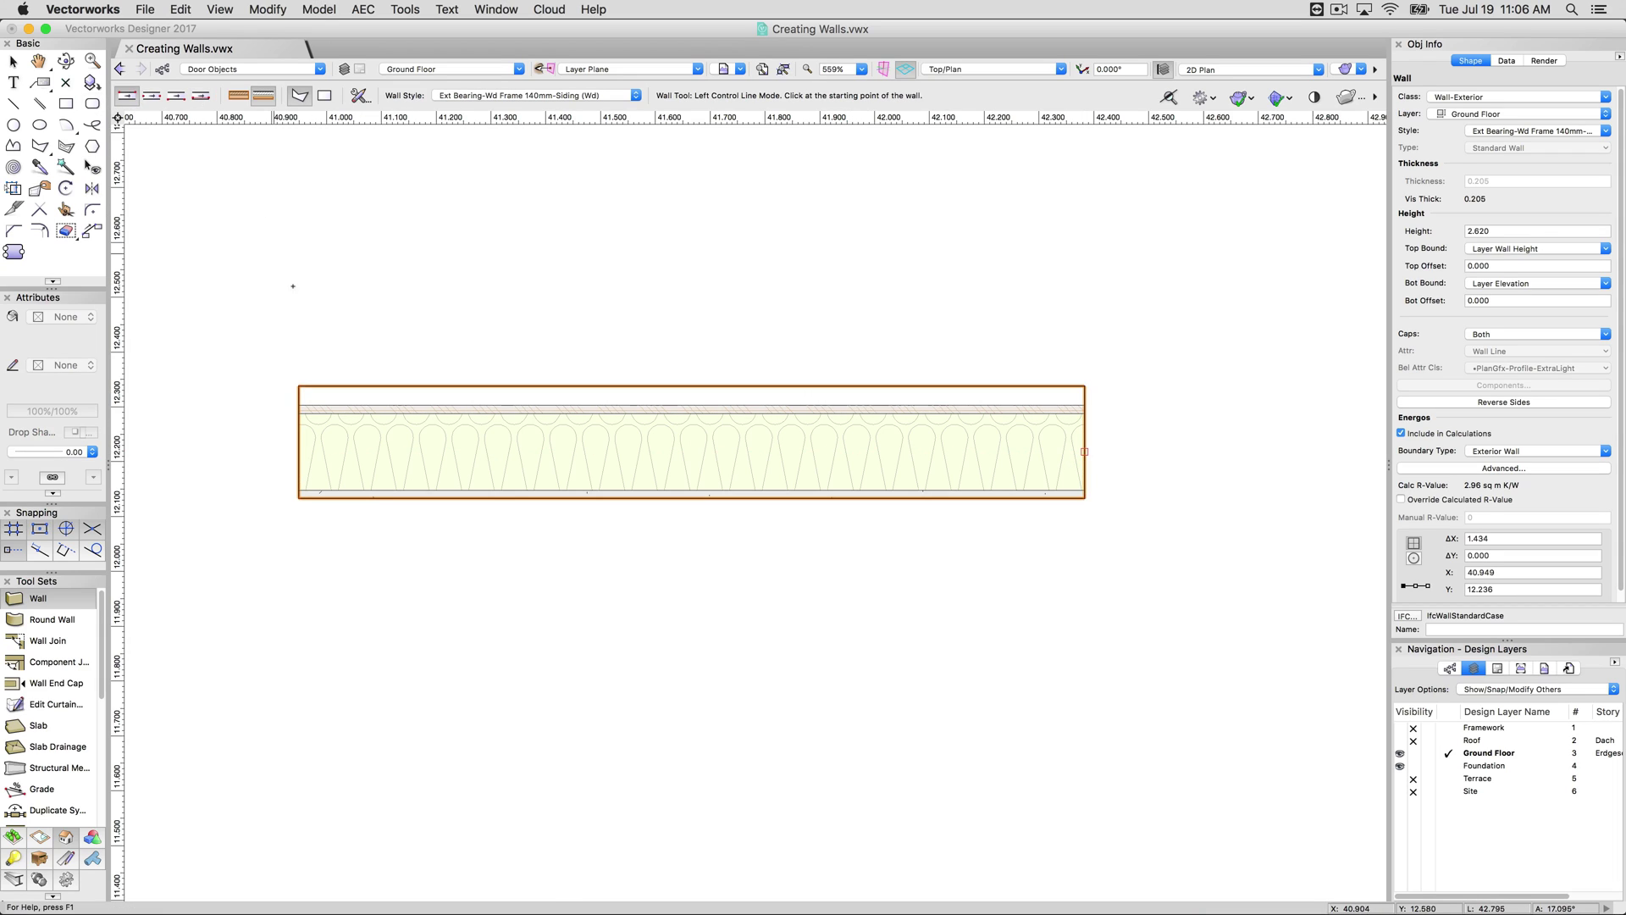
{"action": "left_click", "coordinate": [332, 286]}
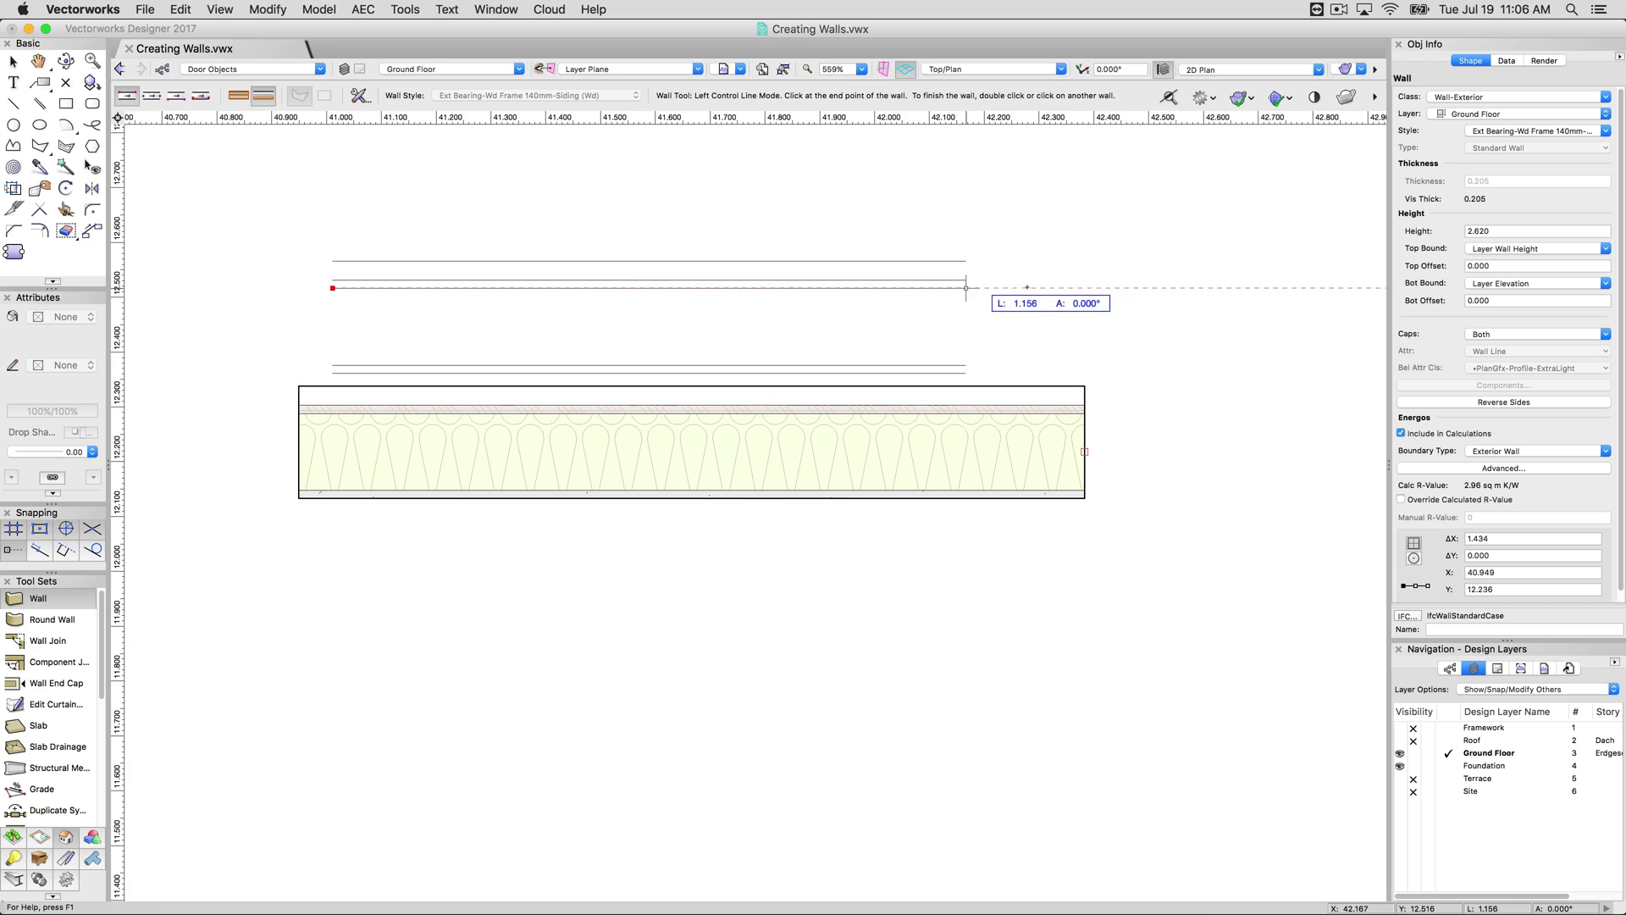
{"action": "double_click", "coordinate": [1073, 285]}
{"action": "left_click", "coordinate": [175, 95]}
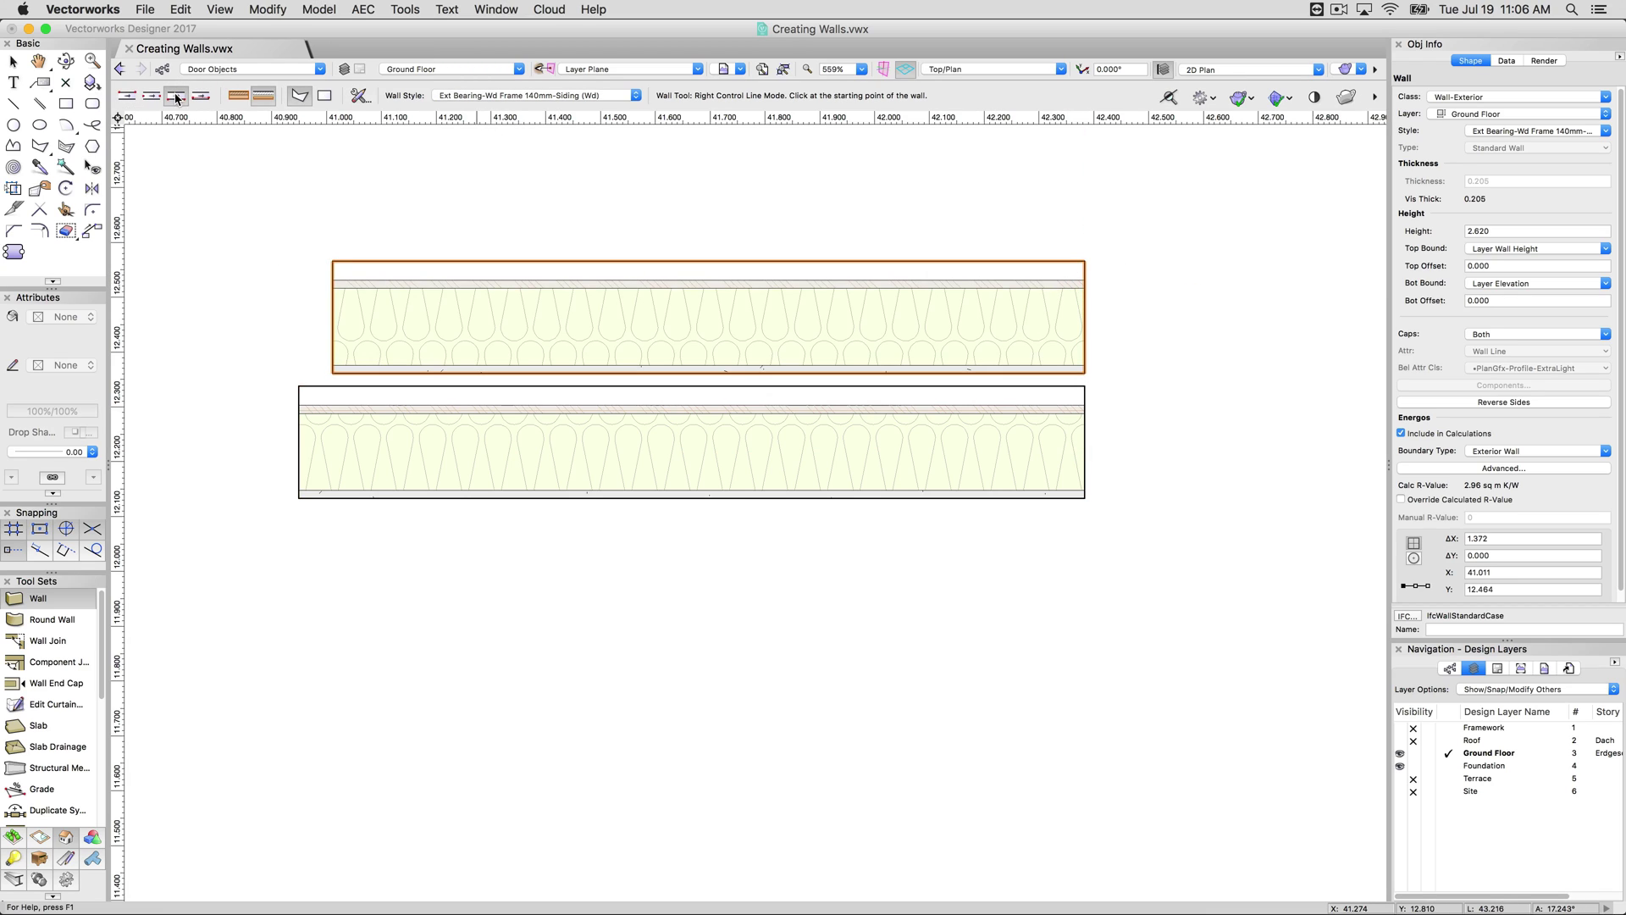
{"action": "left_click", "coordinate": [335, 638]}
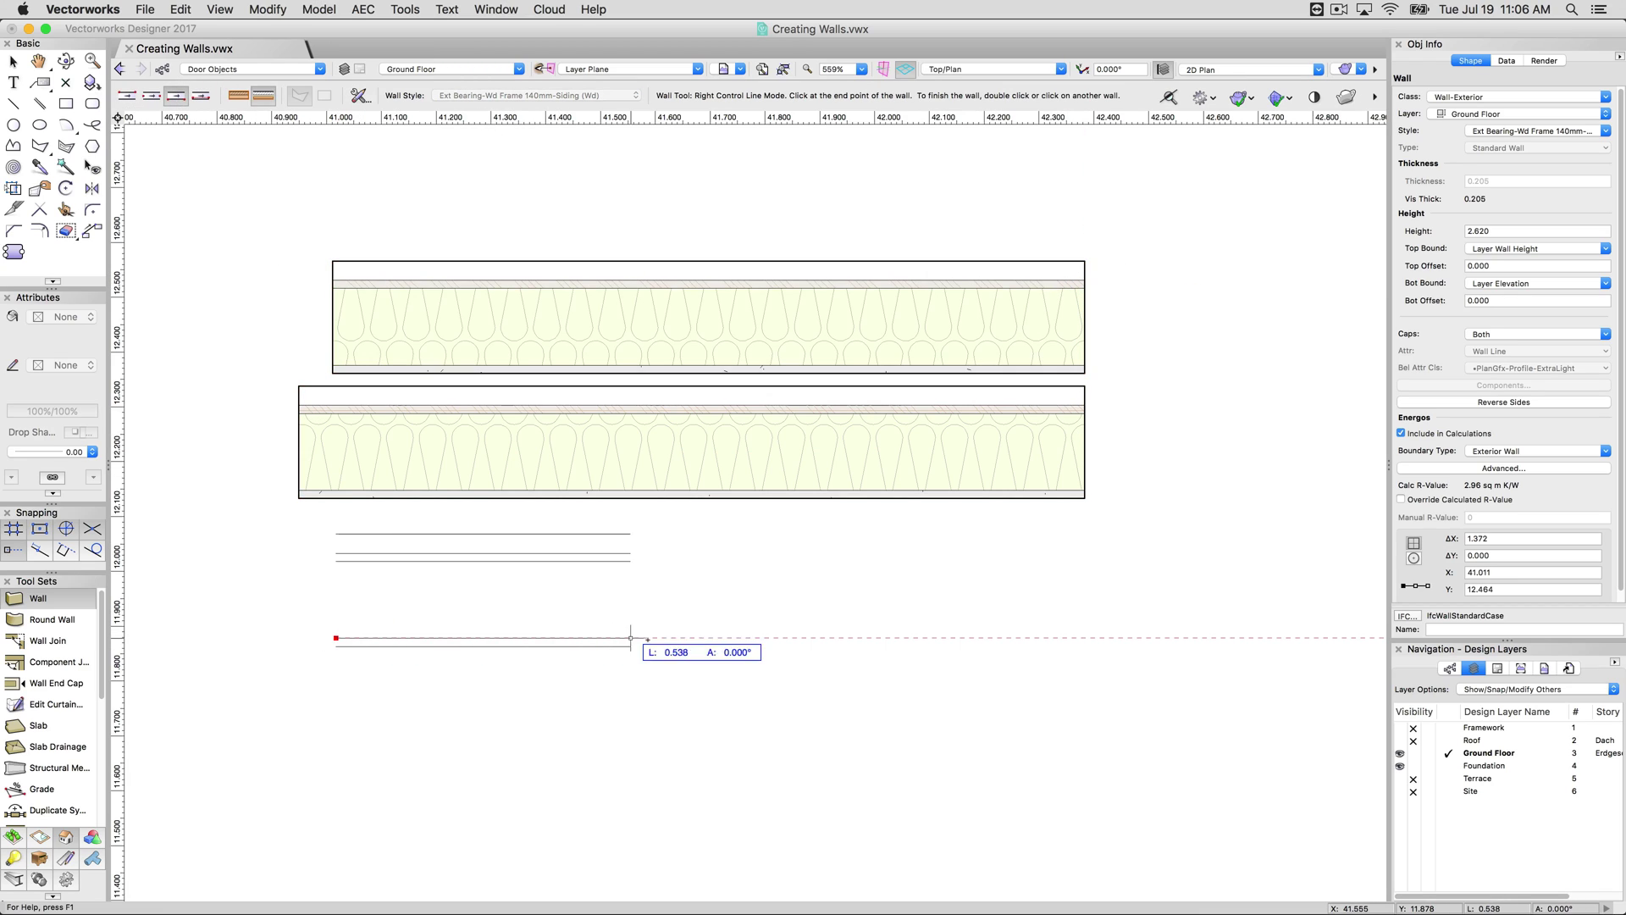
{"action": "double_click", "coordinate": [1080, 635]}
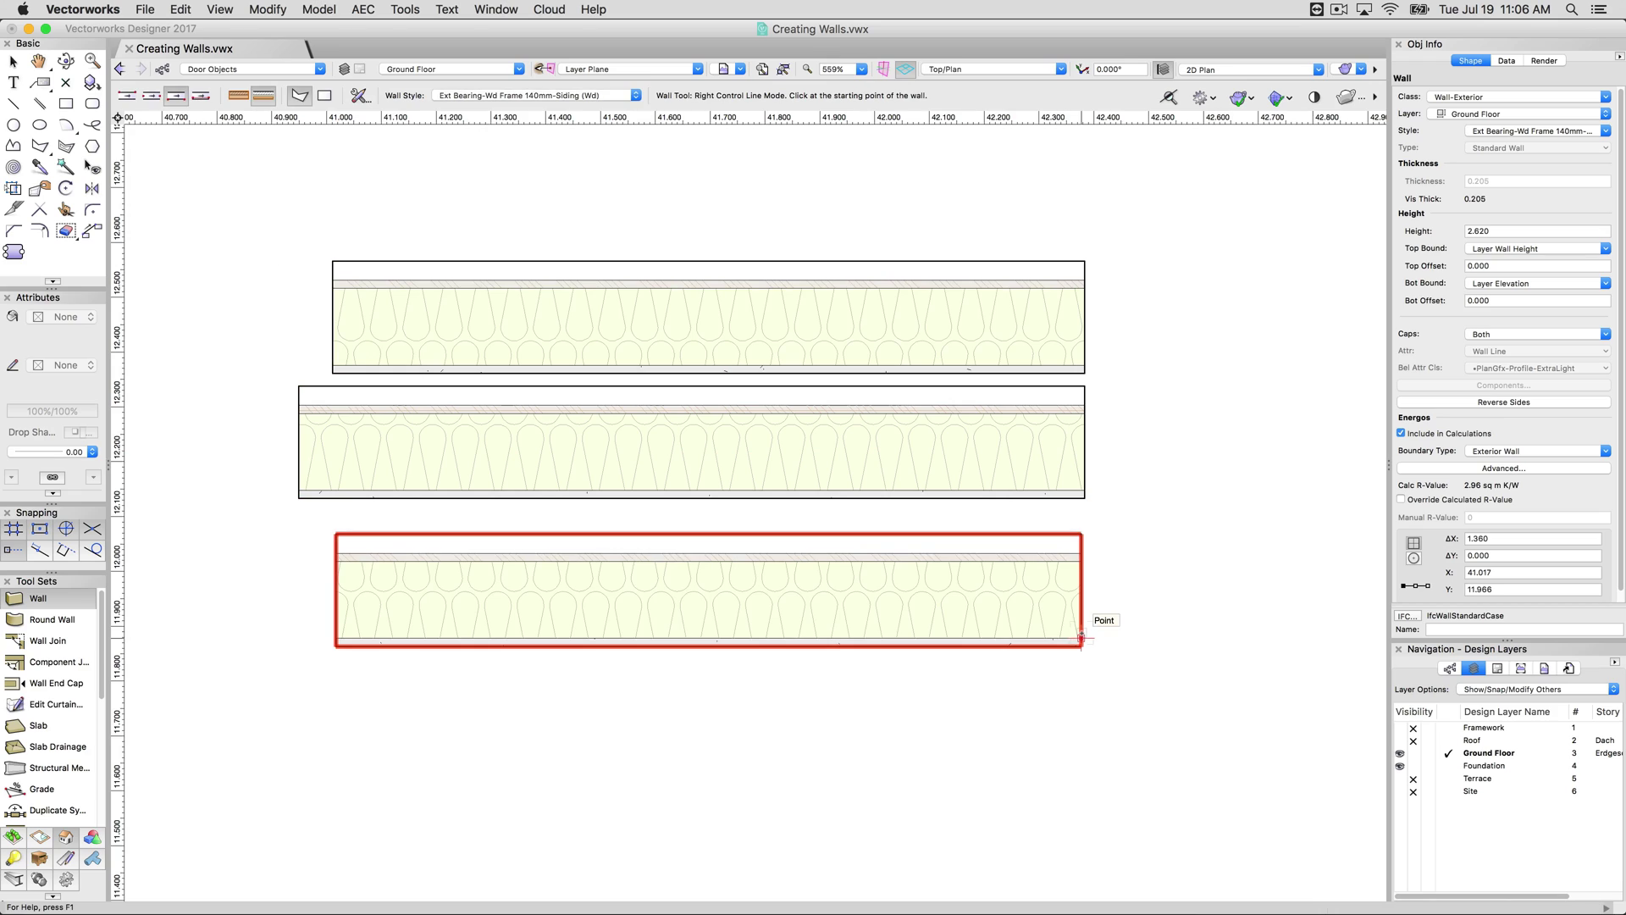
- Delete all three walls and set Left Control Line mode for new walls
{"action": "key", "text": "super+a"}
{"action": "key", "text": "Delete"}
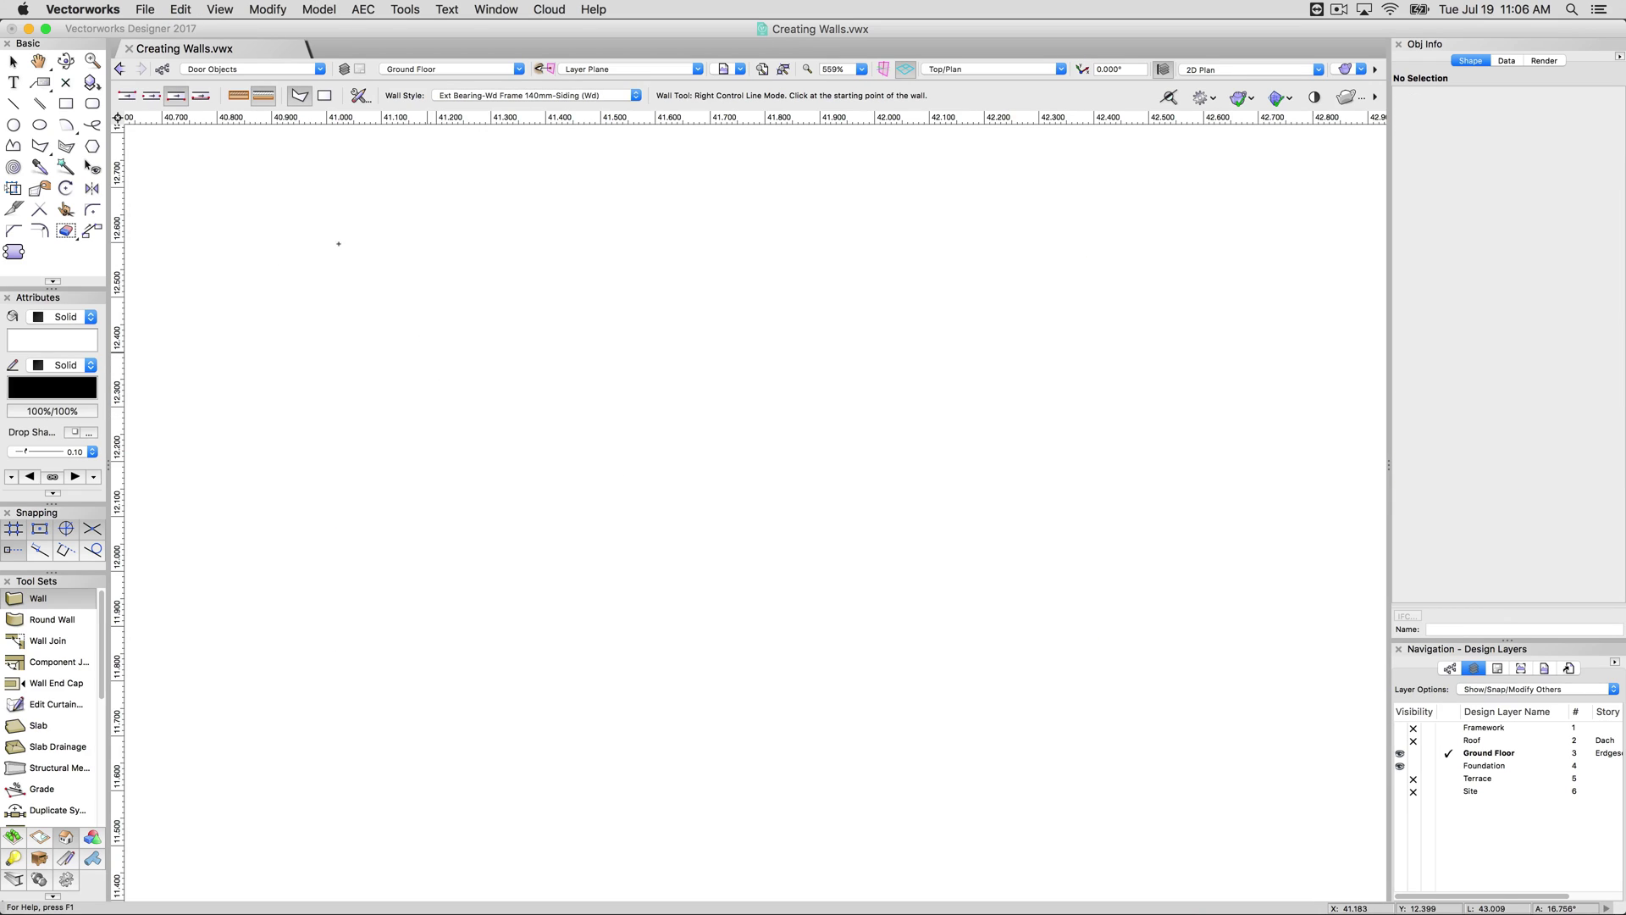
{"action": "left_click", "coordinate": [126, 96]}
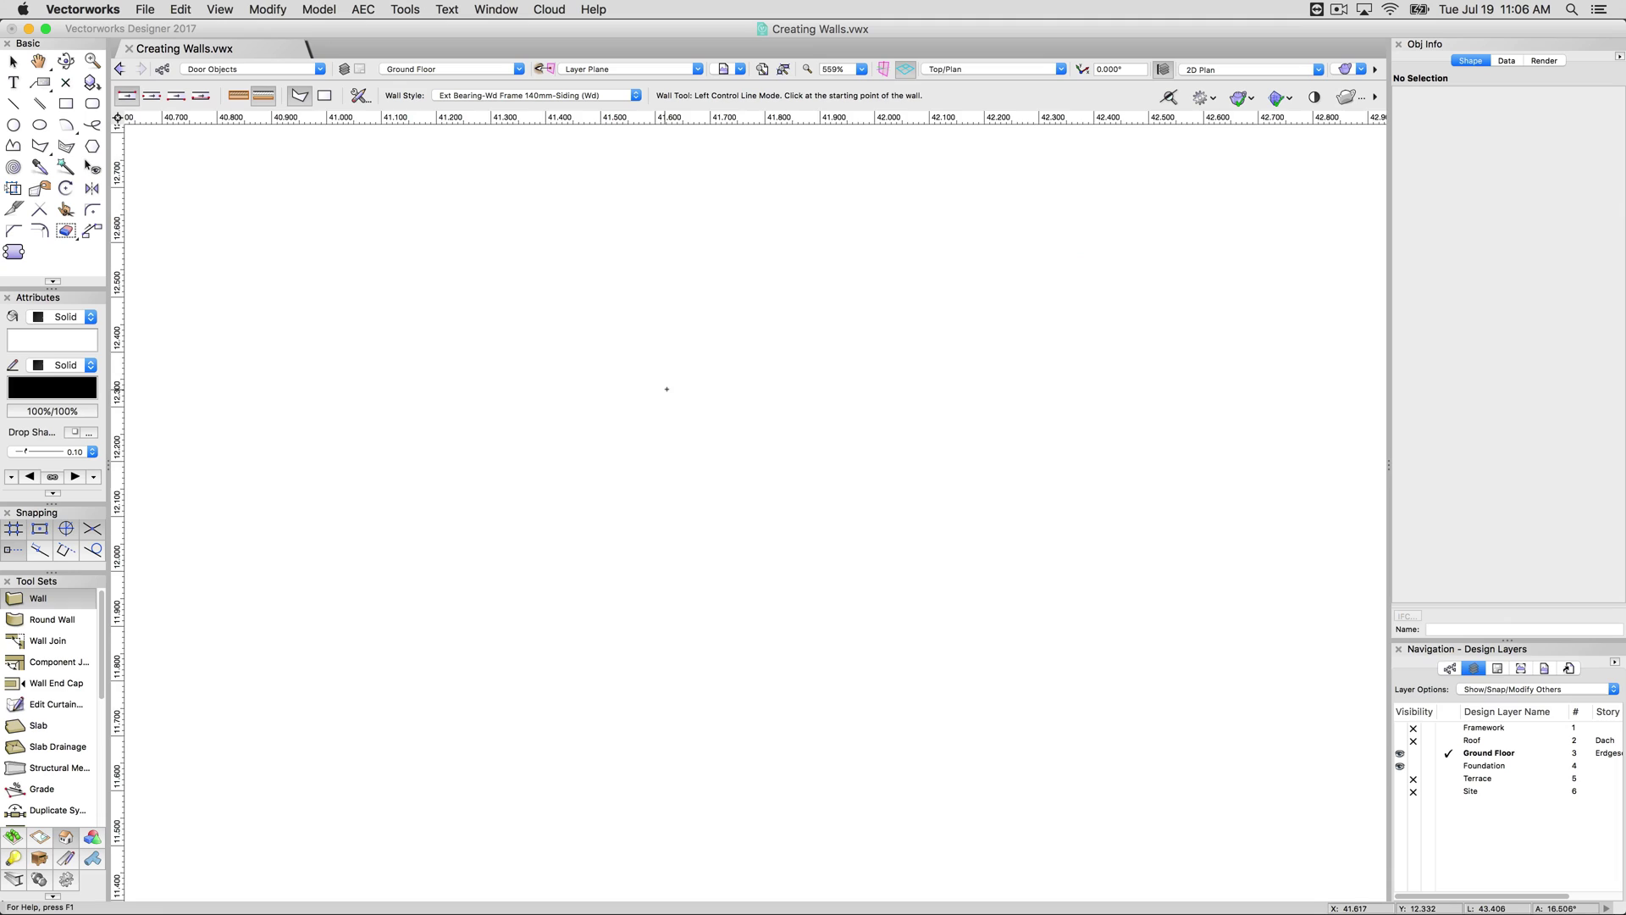
{"action": "scroll", "coordinate": [667, 389], "scroll_direction": "down", "scroll_amount": 6}
{"action": "left_click", "coordinate": [322, 248]}
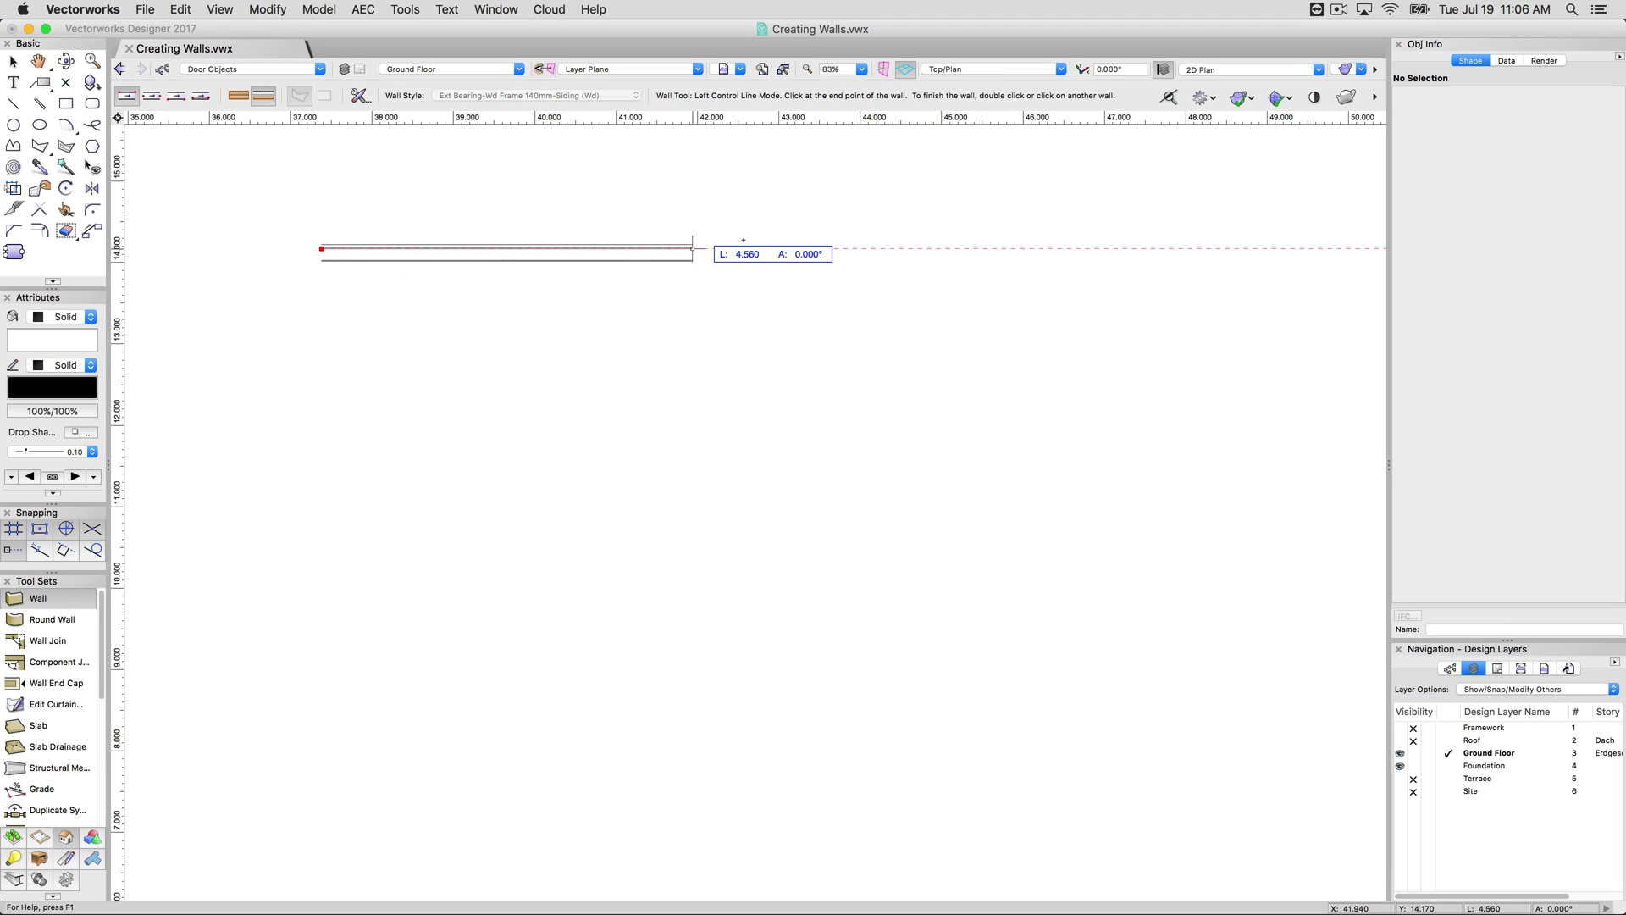
{"action": "left_click", "coordinate": [1063, 248]}
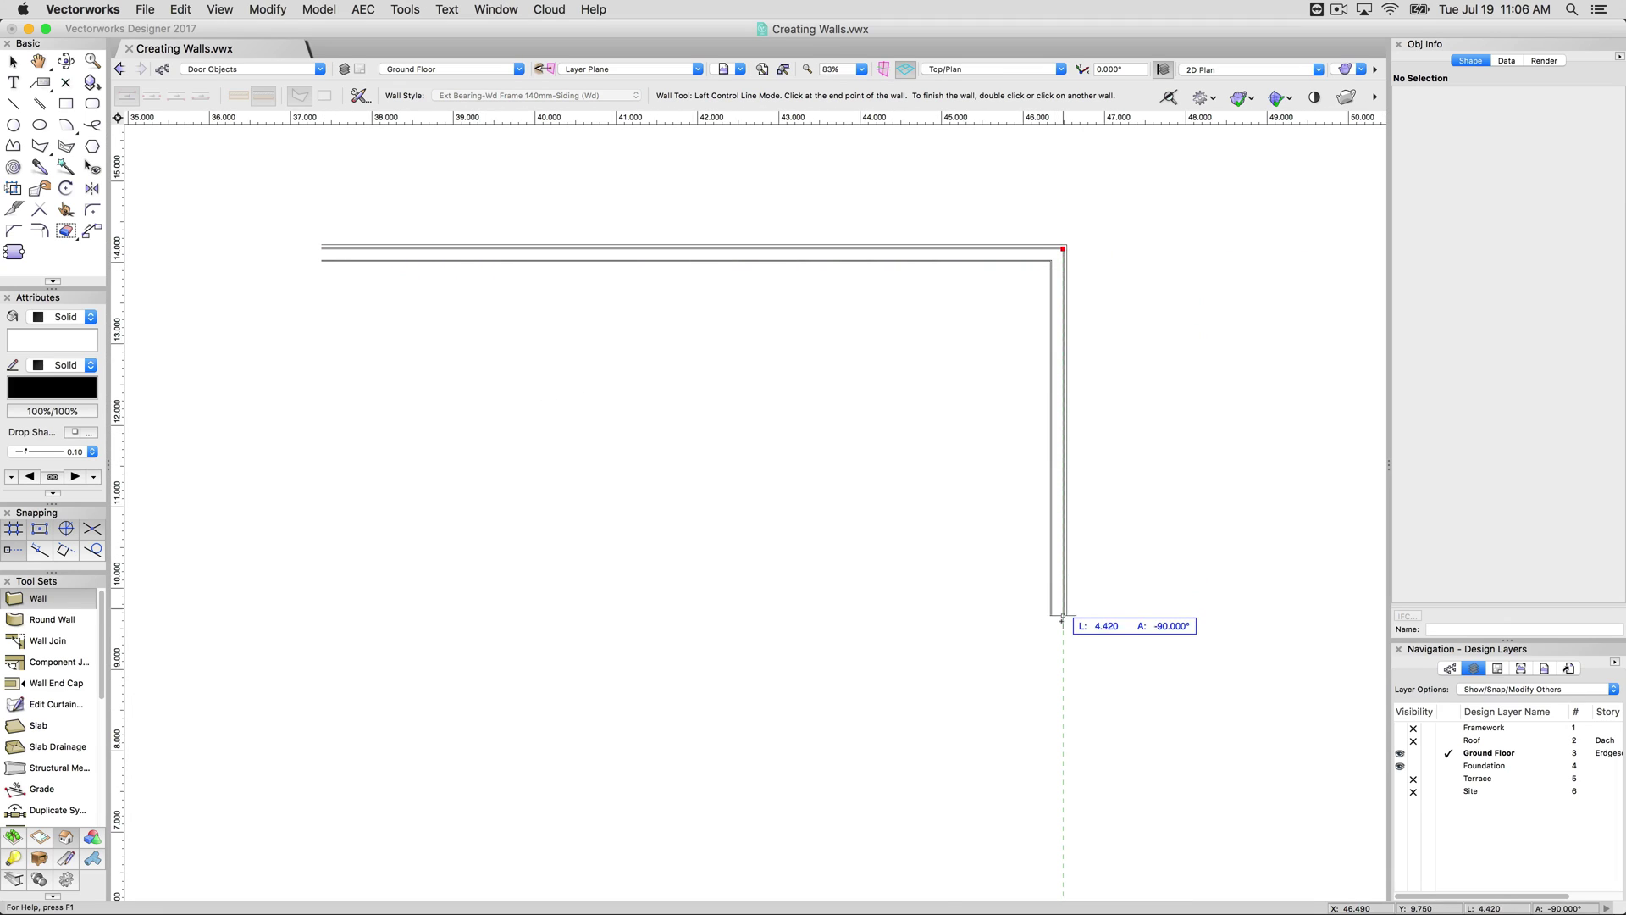
{"action": "left_click", "coordinate": [1064, 619]}
{"action": "left_click", "coordinate": [809, 621]}
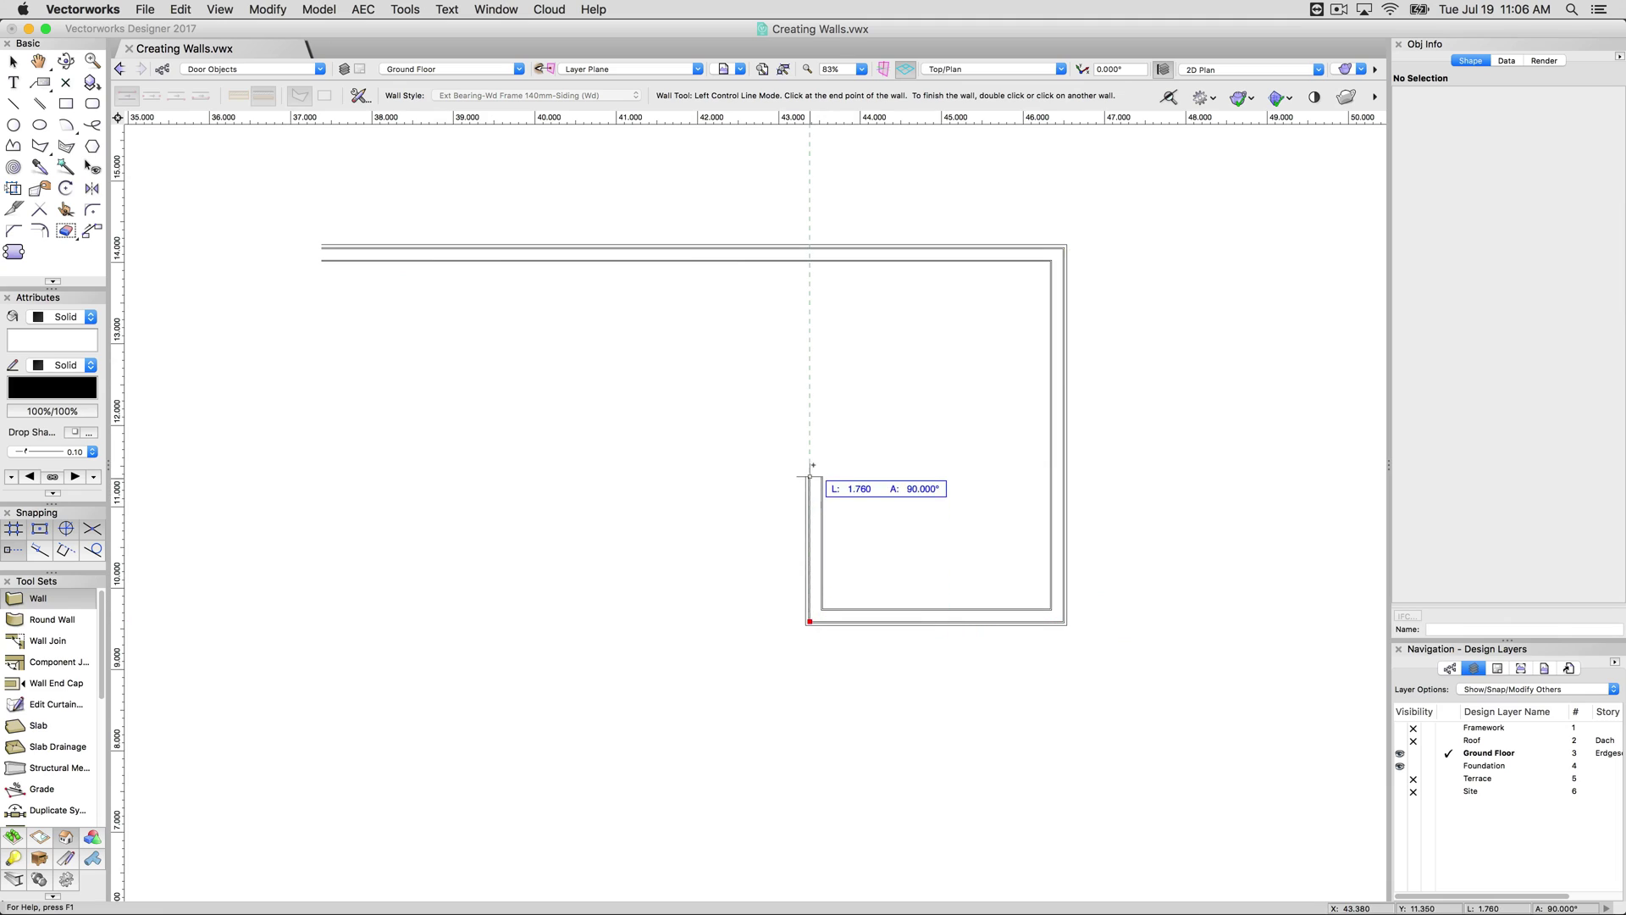
{"action": "left_click", "coordinate": [809, 406]}
{"action": "left_click", "coordinate": [573, 406]}
{"action": "left_click", "coordinate": [575, 342]}
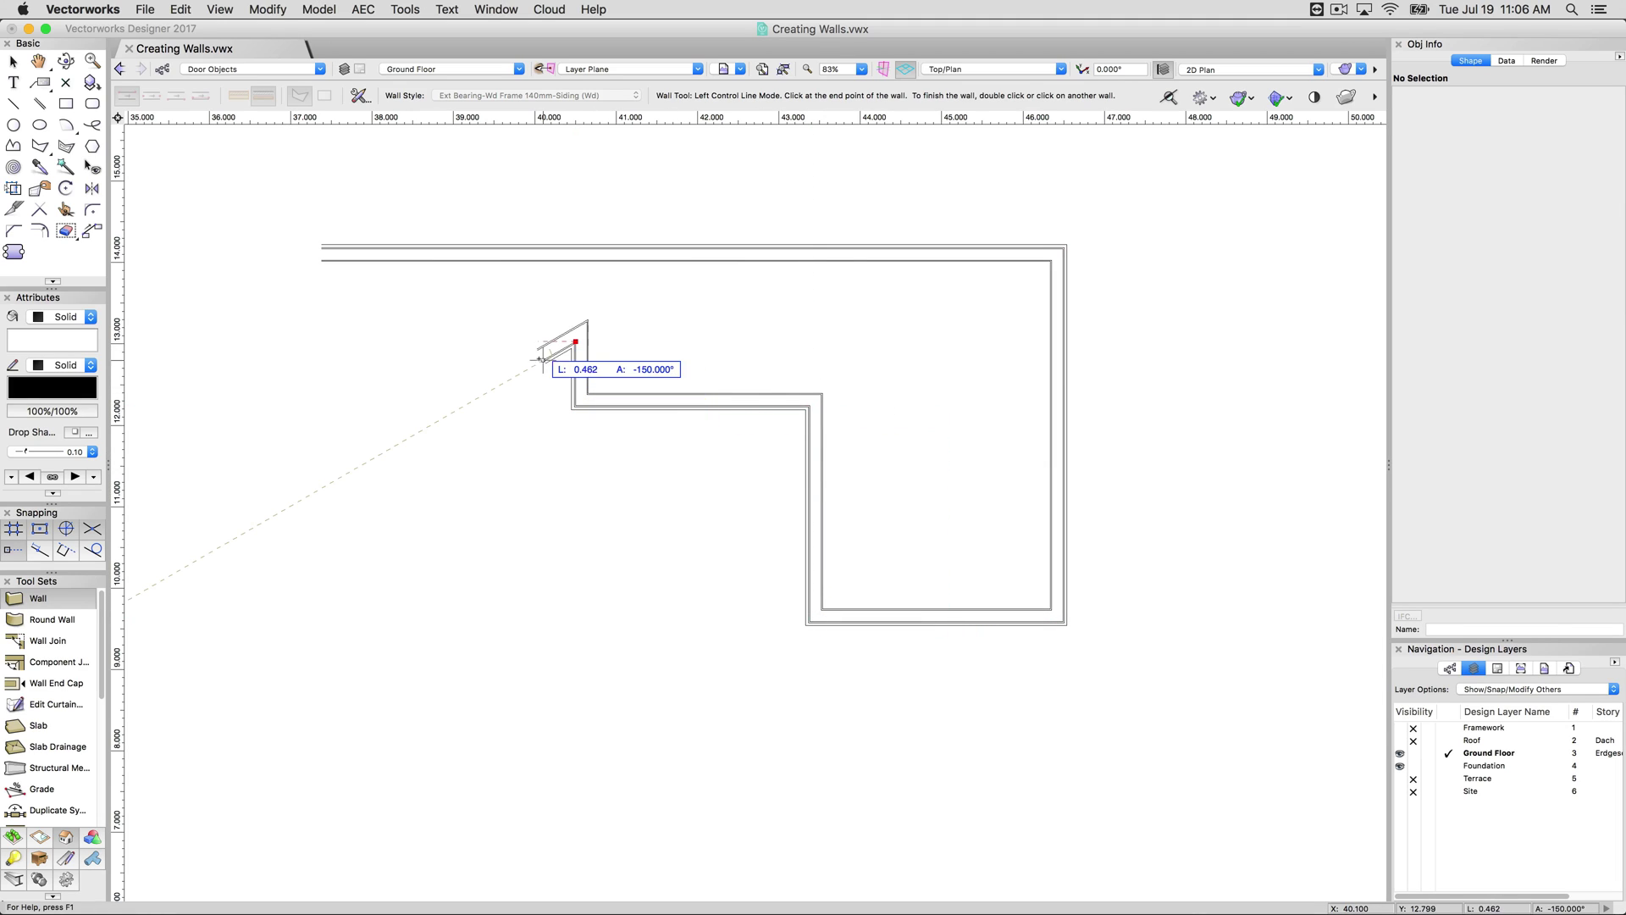
{"action": "left_click", "coordinate": [536, 354]}
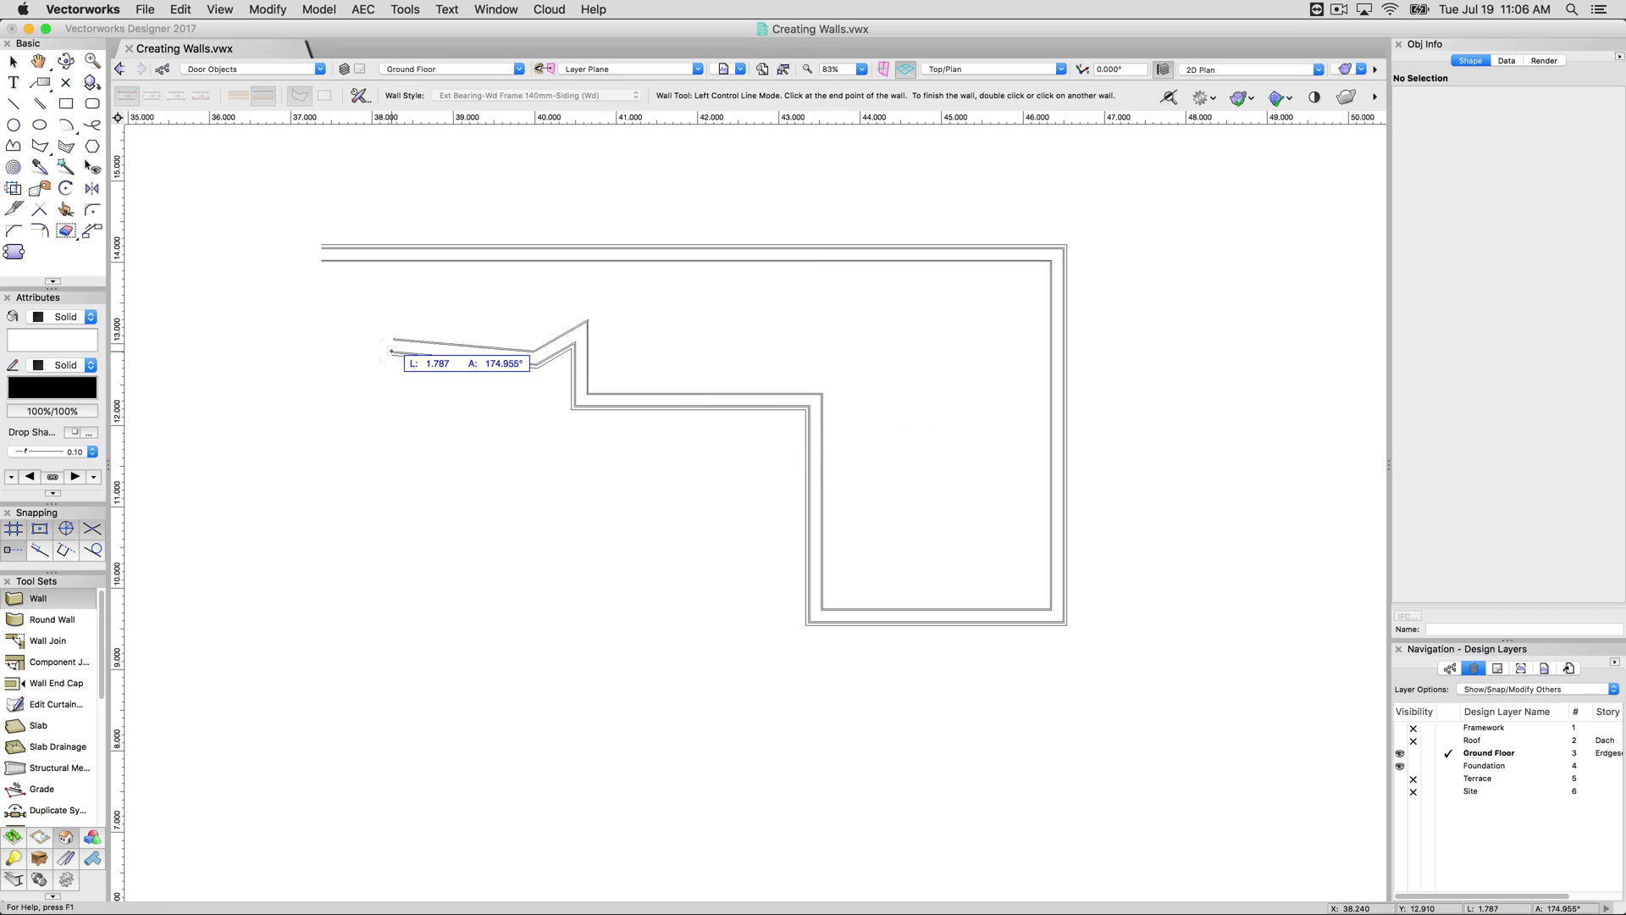
{"action": "key", "text": "BackSpace"}
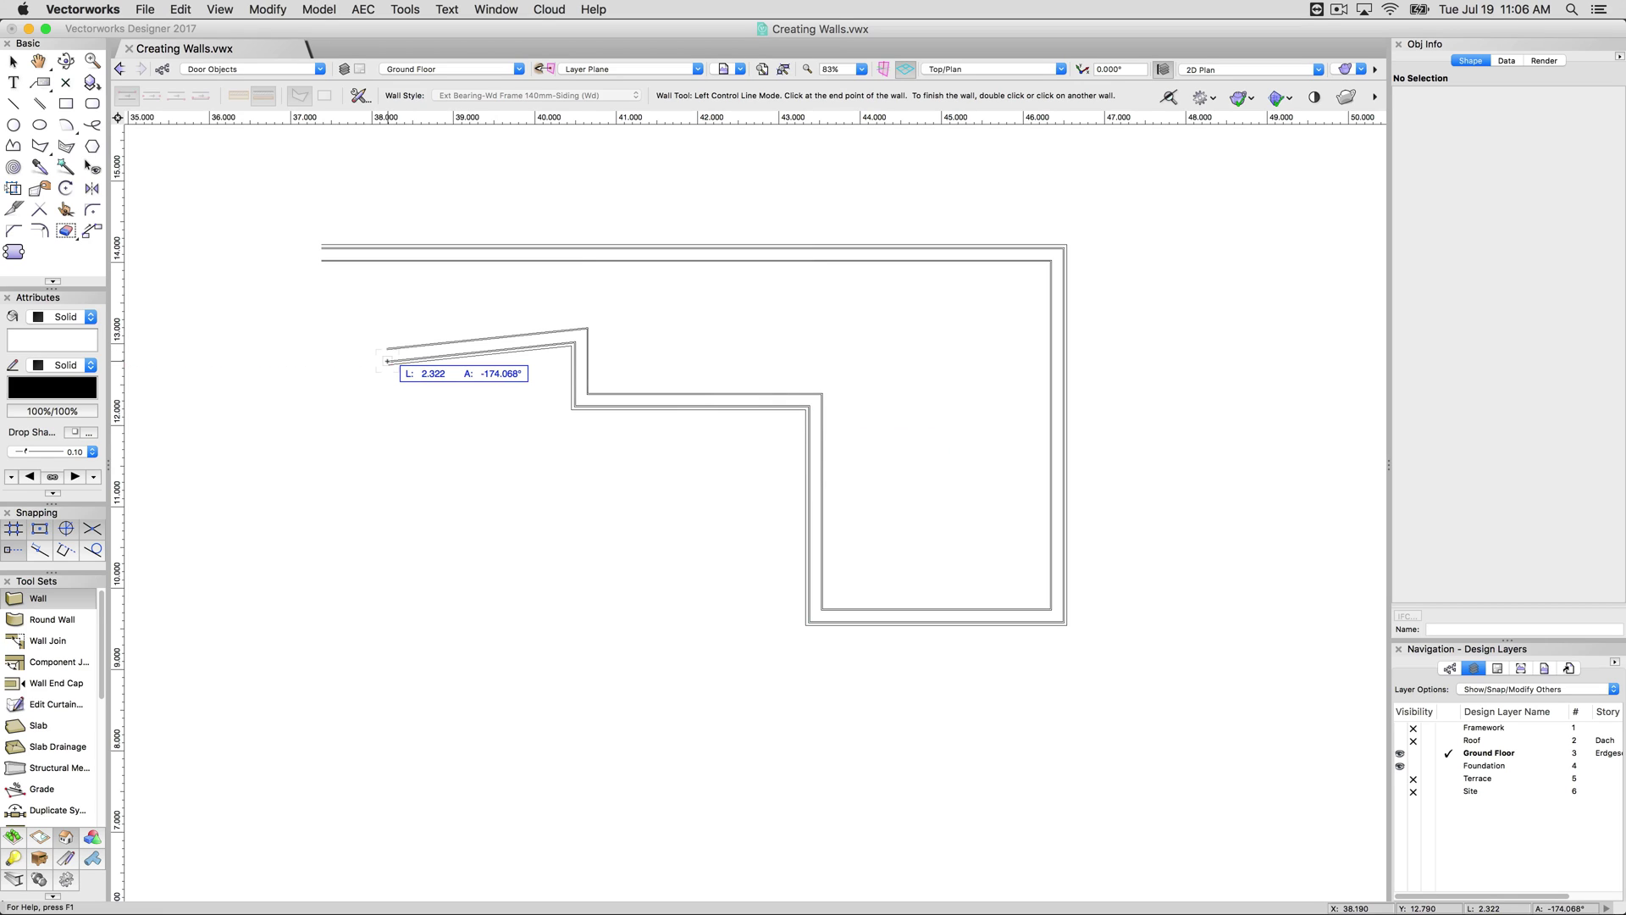
{"action": "key", "text": "BackSpace"}
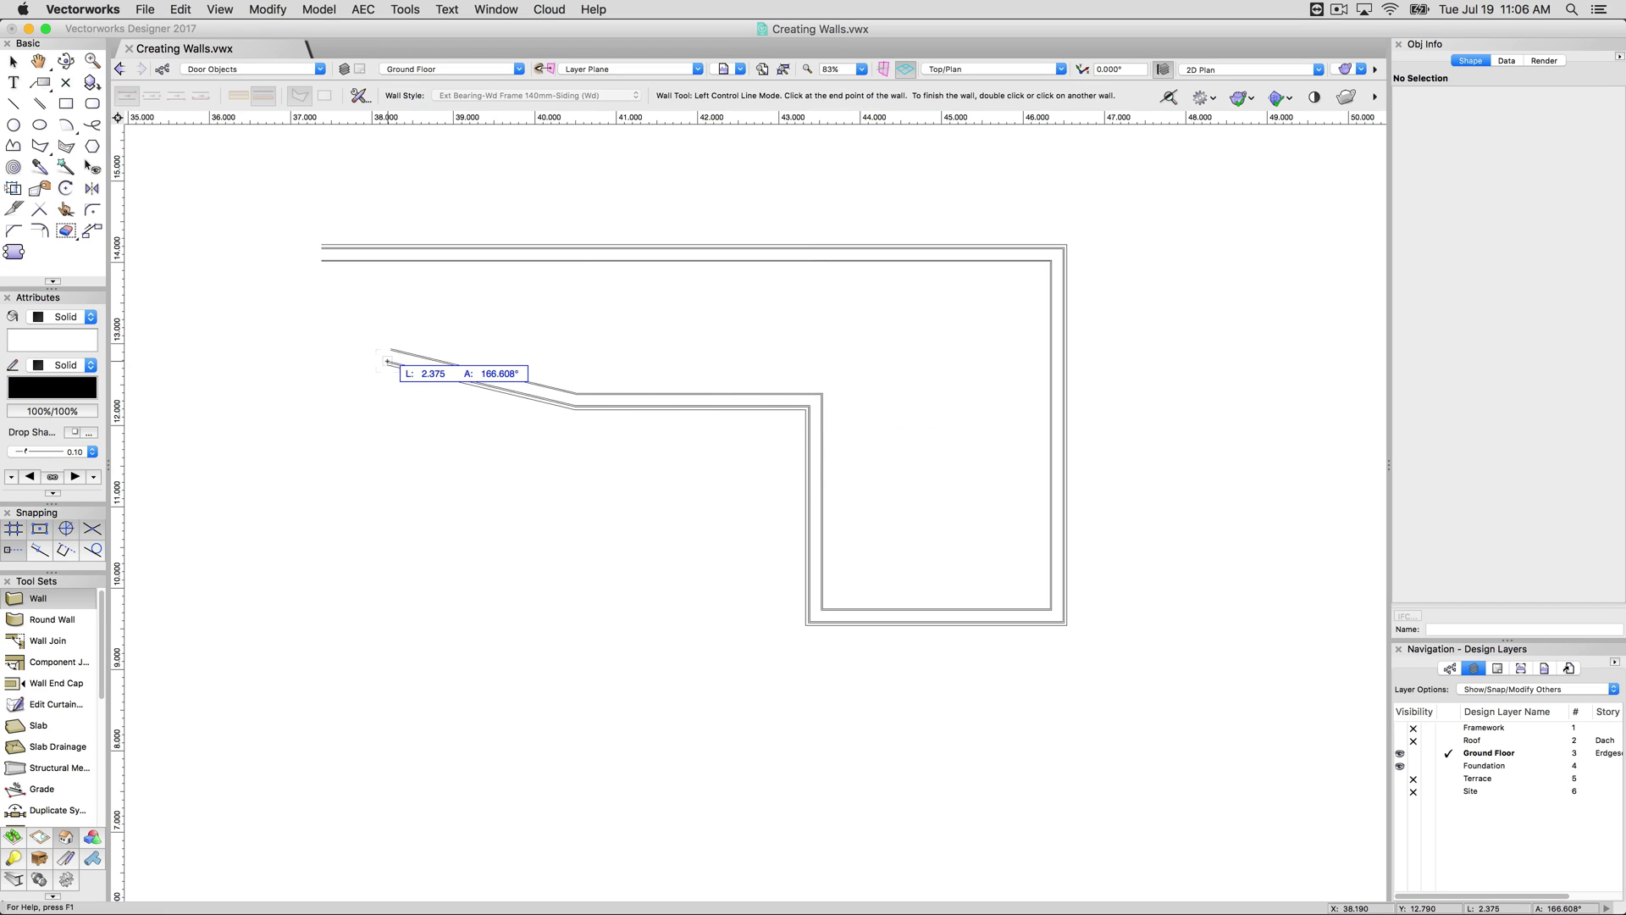
{"action": "key", "text": "BackSpace"}
{"action": "key", "text": "BackSpace"}
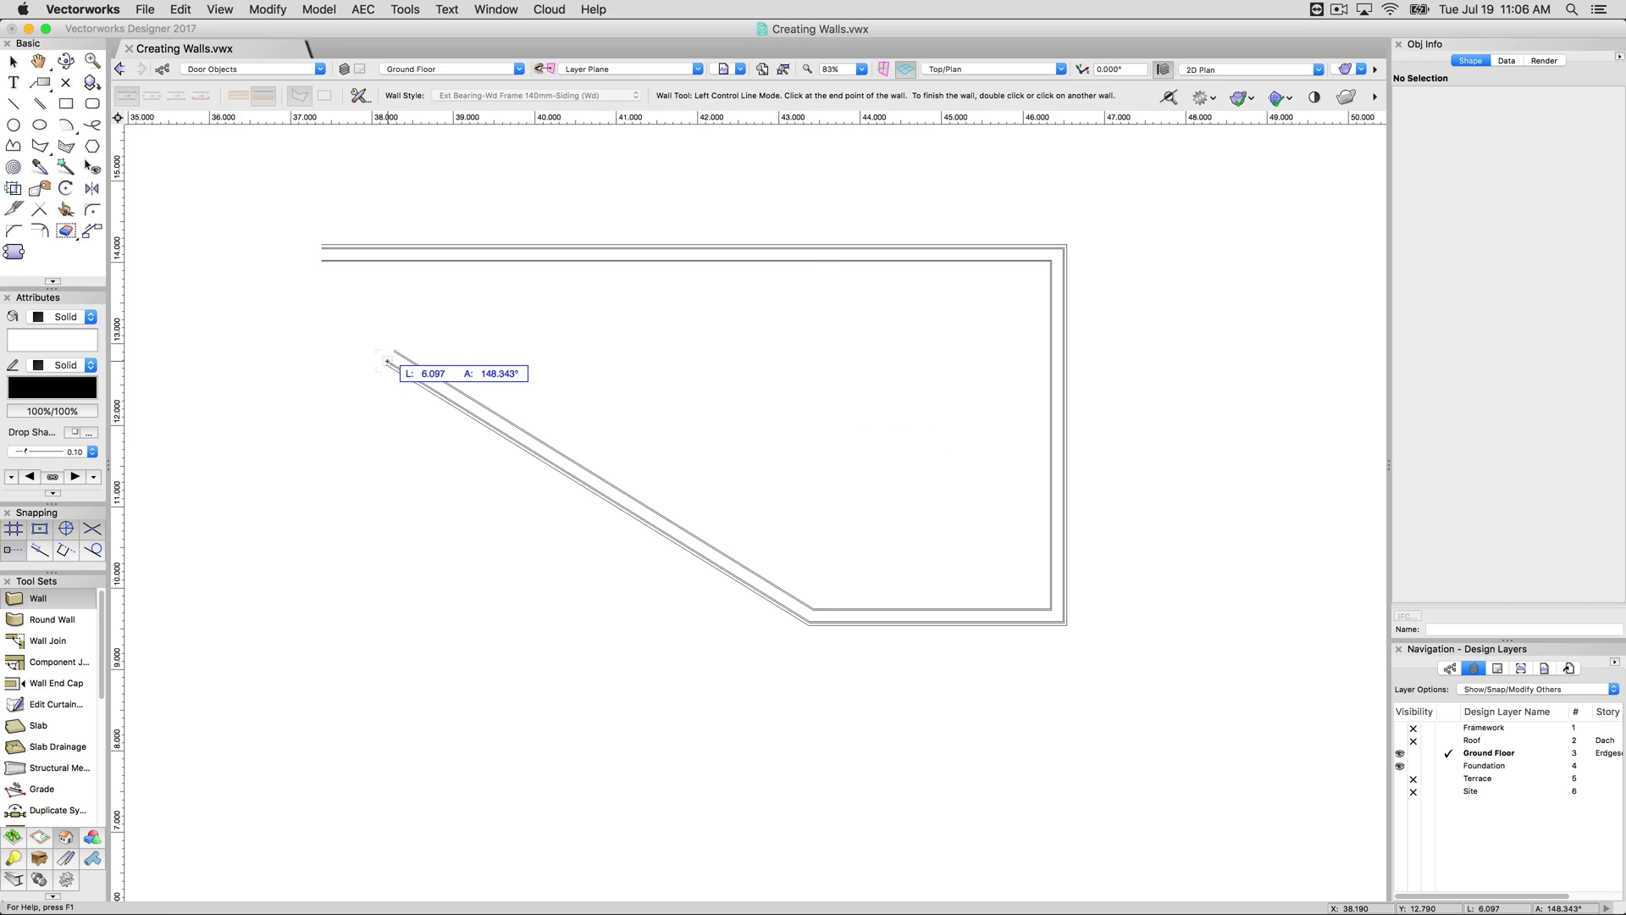
{"action": "key", "text": "BackSpace"}
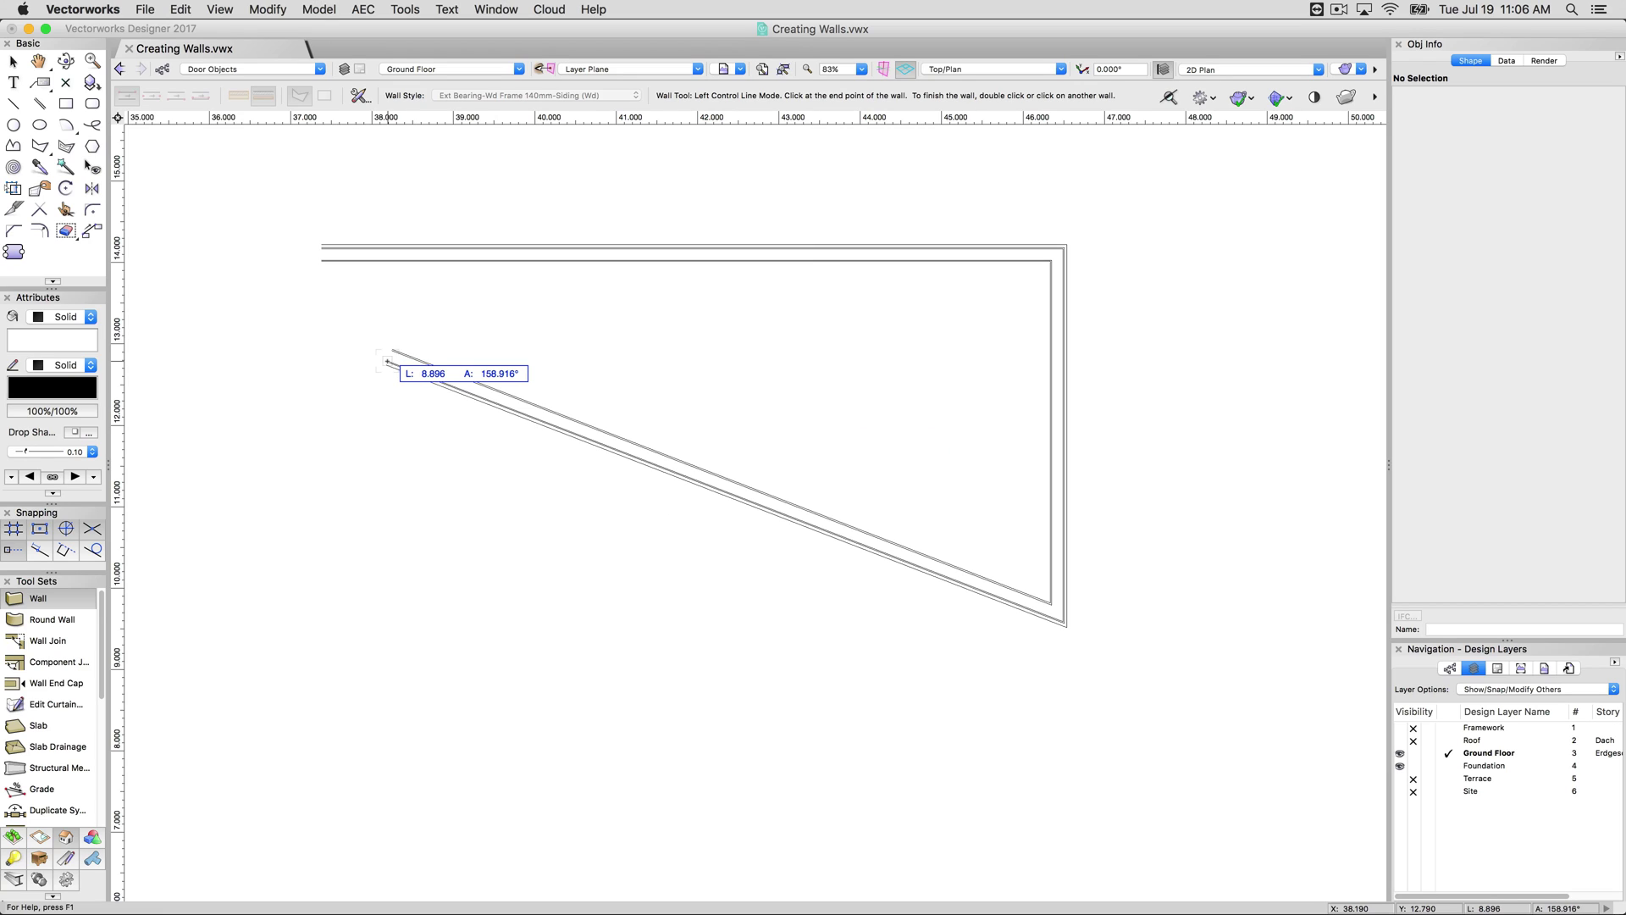
{"action": "key", "text": "Escape"}
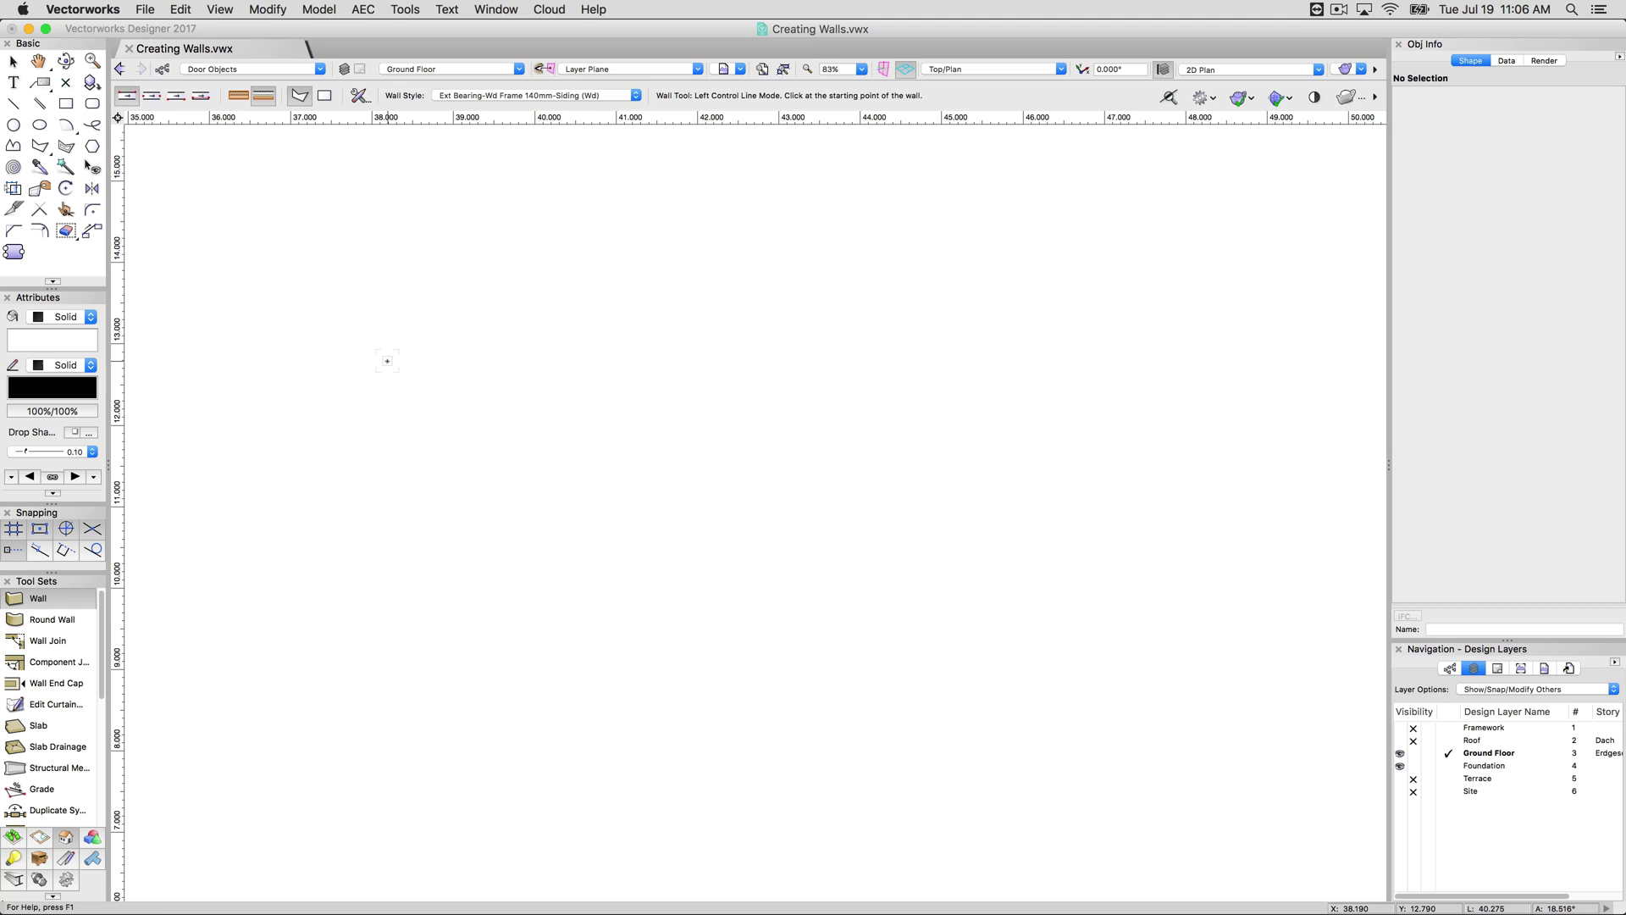
{"action": "left_click", "coordinate": [366, 324]}
{"action": "left_click", "coordinate": [631, 620]}
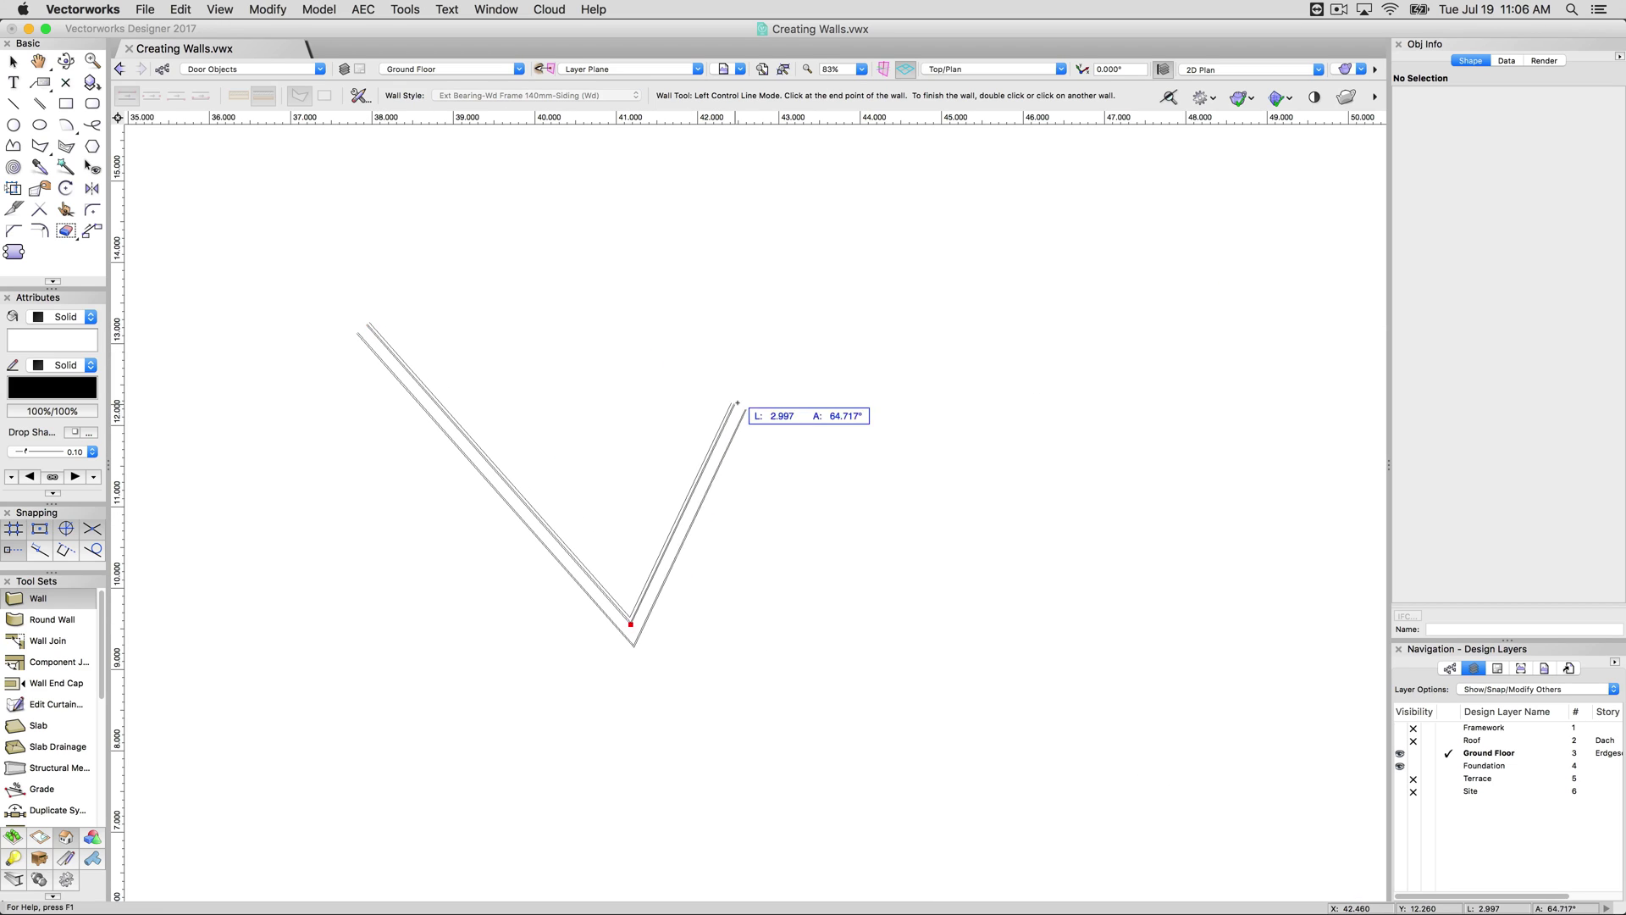
{"action": "left_click", "coordinate": [736, 403]}
{"action": "left_click", "coordinate": [938, 630]}
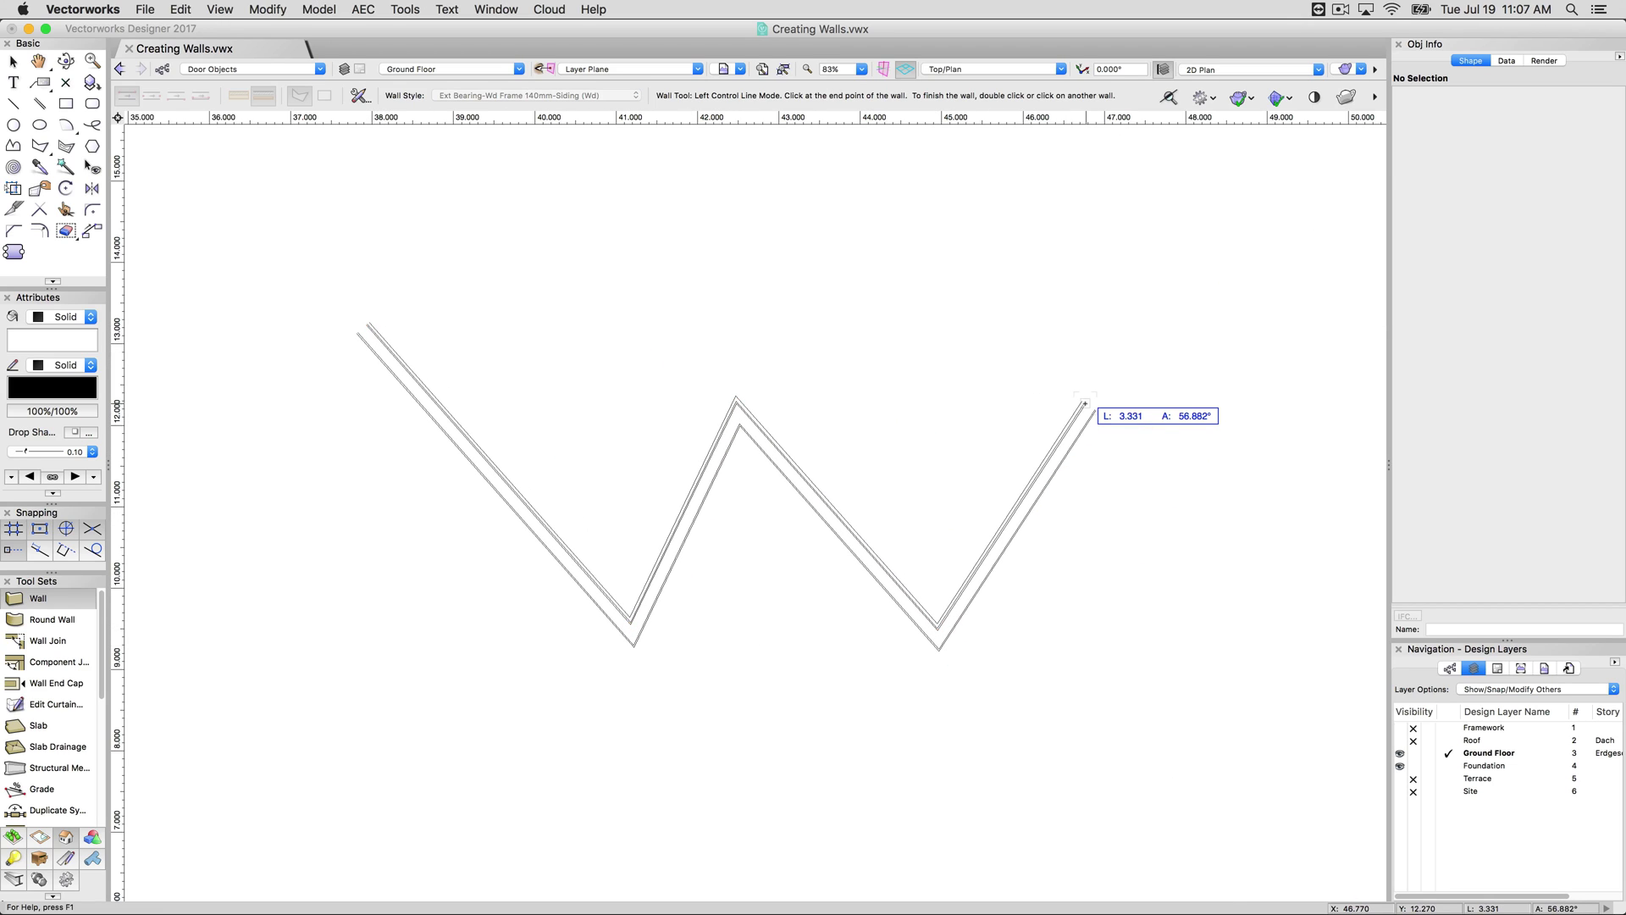
{"action": "key", "text": "BackSpace"}
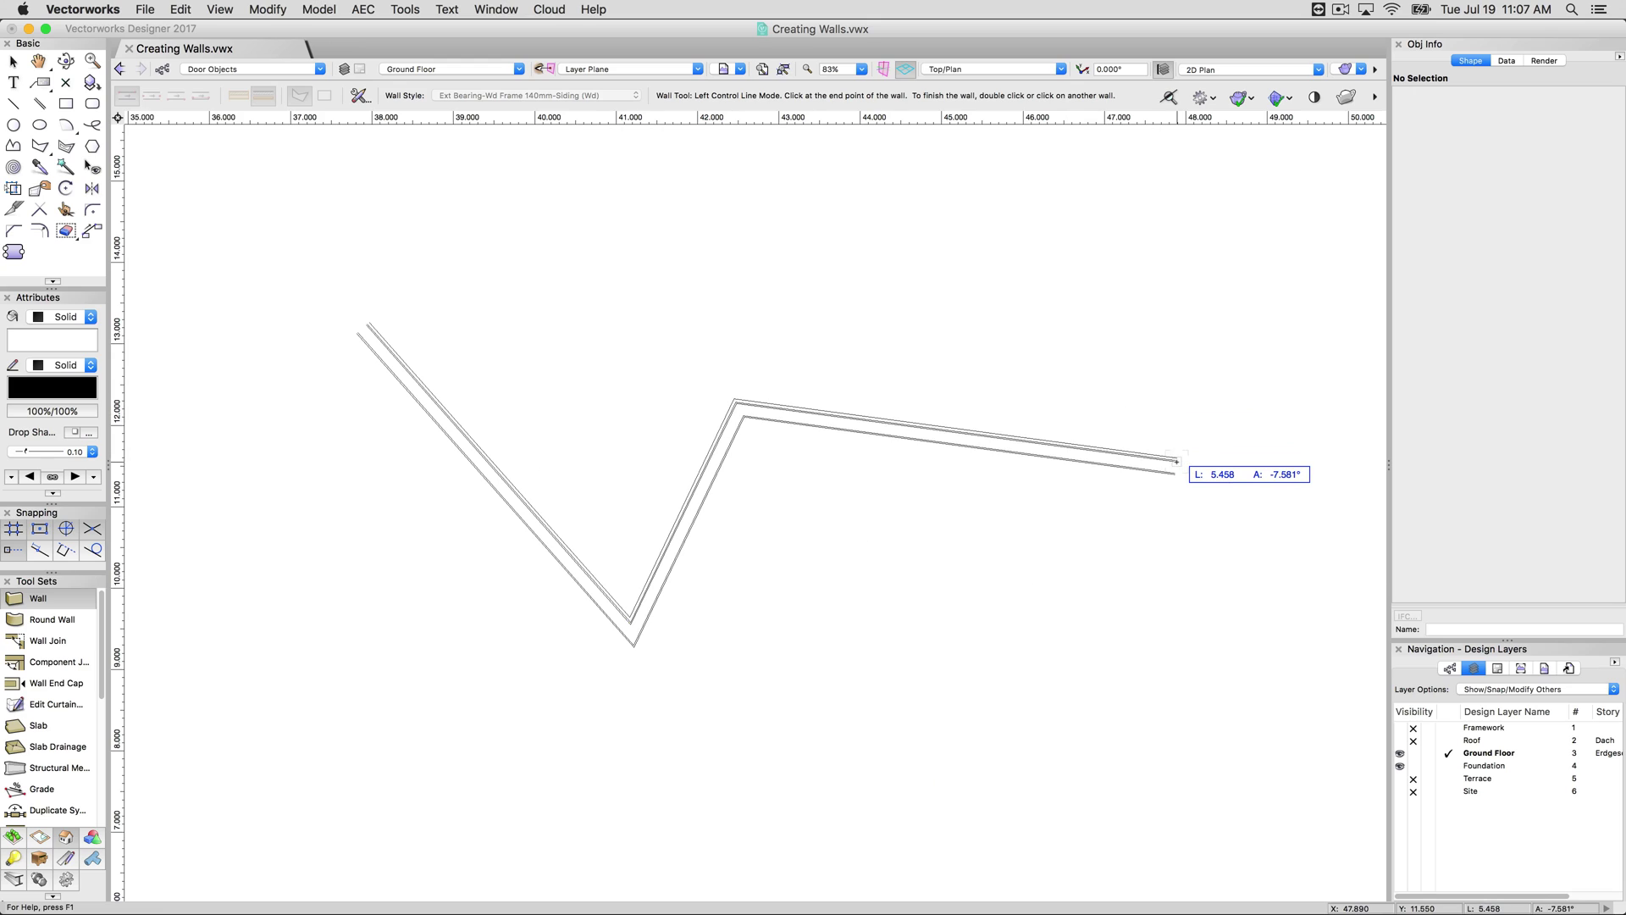
{"action": "key", "text": "BackSpace"}
{"action": "key", "text": "BackSpace"}
{"action": "key", "text": "BackSpace"}
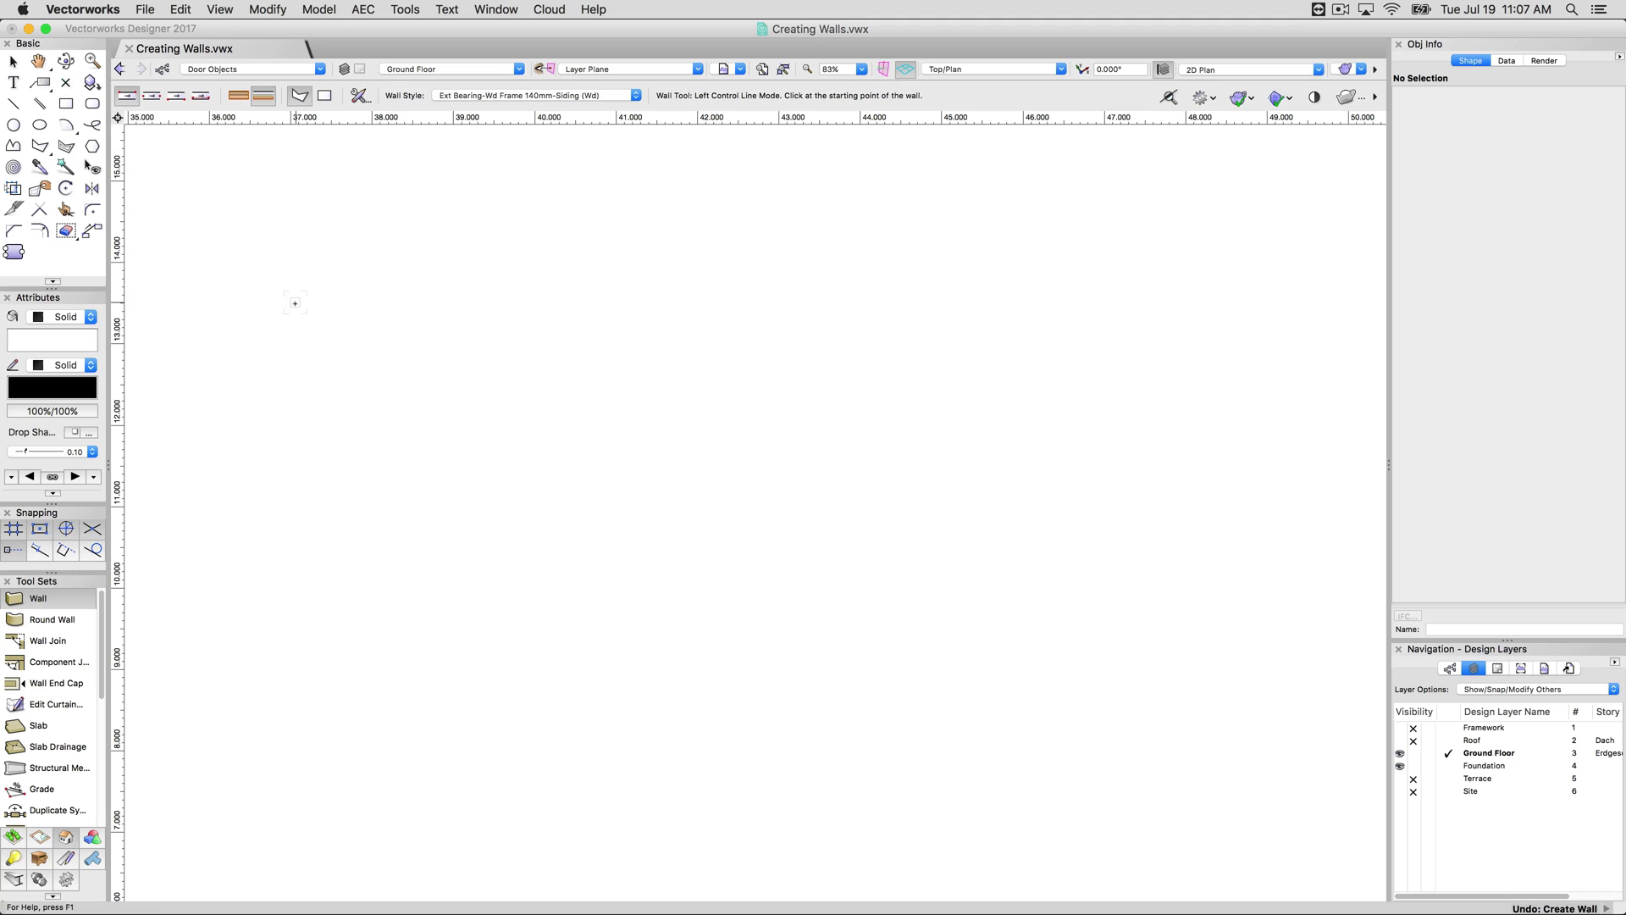
- Draw a large closed six-corner wall outline at the top of the plan
{"action": "left_click", "coordinate": [294, 306]}
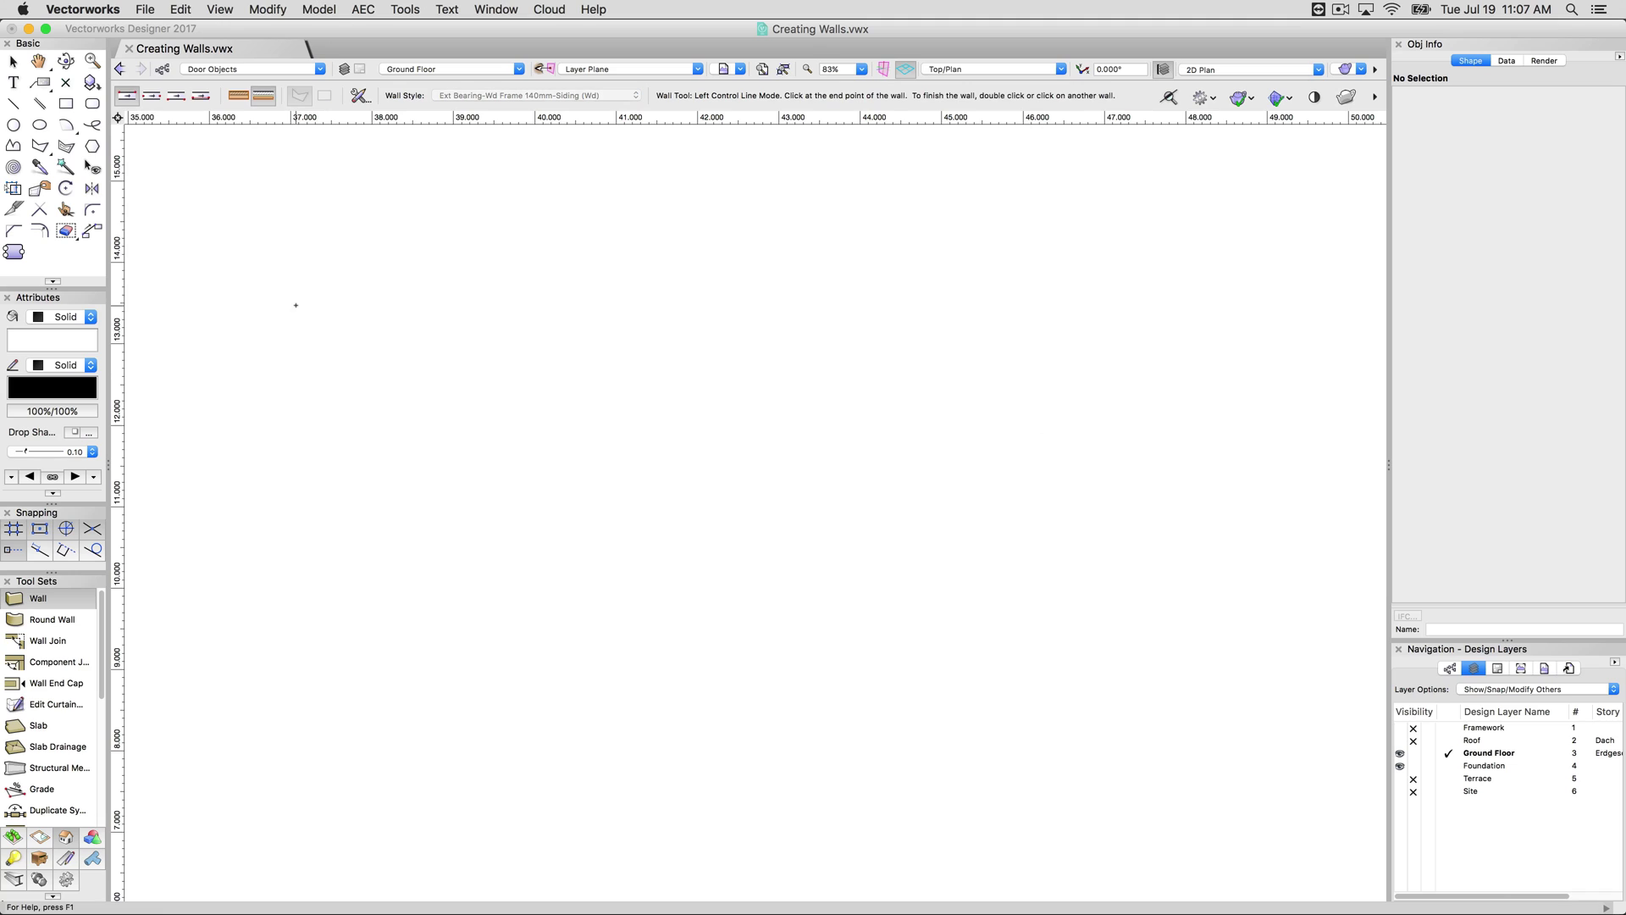
{"action": "left_click", "coordinate": [1155, 306]}
{"action": "left_click", "coordinate": [1155, 627]}
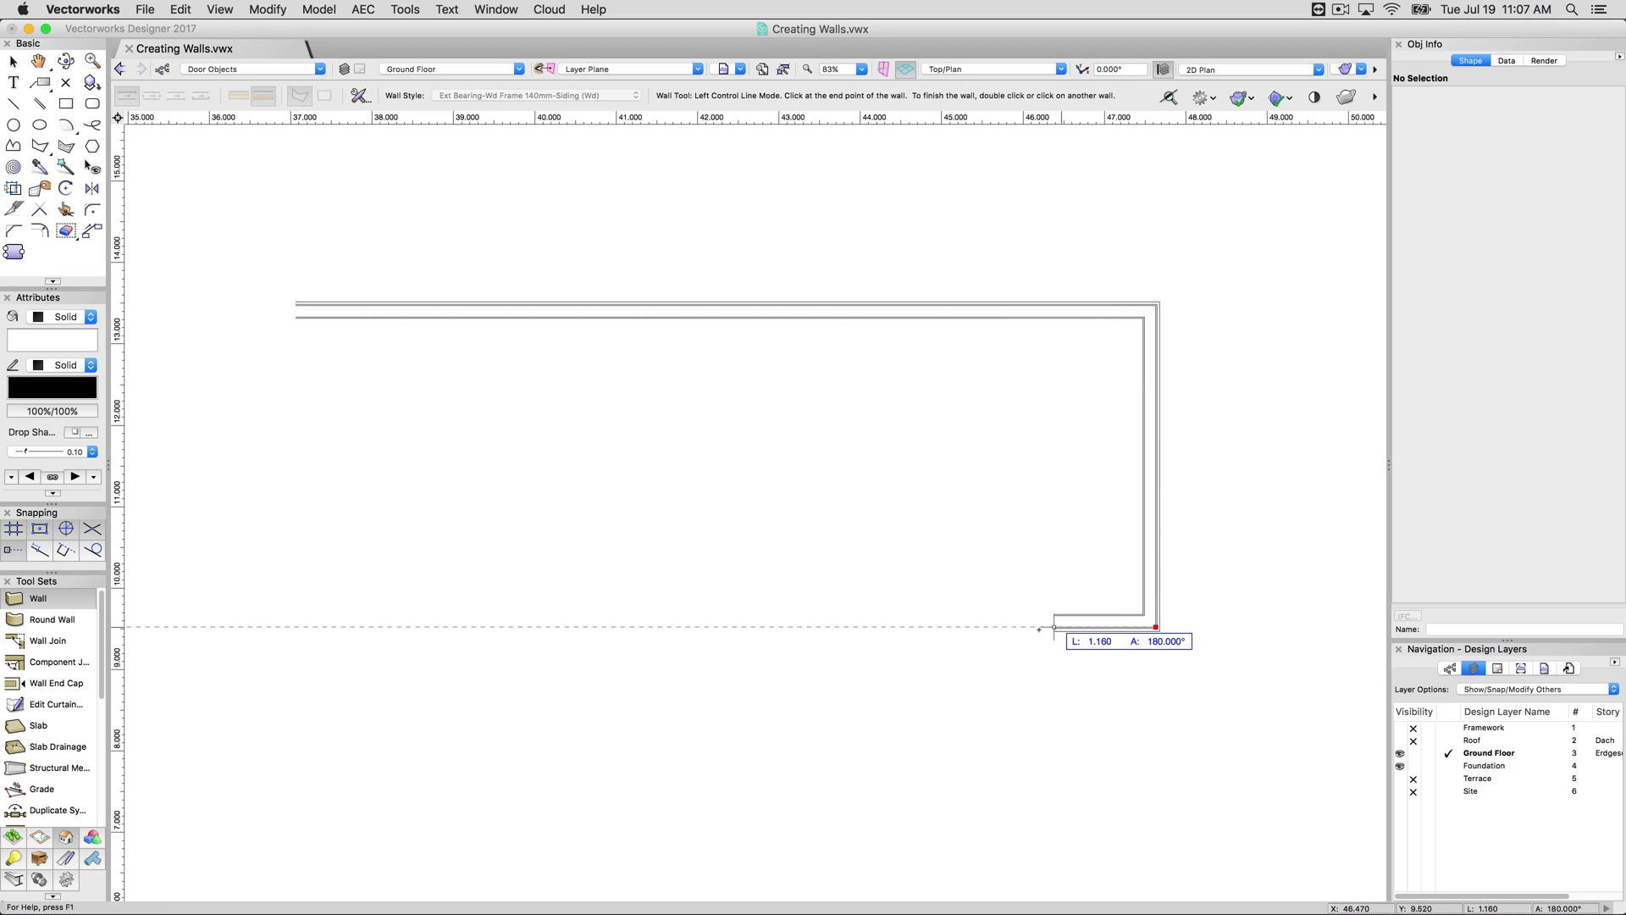
{"action": "left_click", "coordinate": [916, 627]}
{"action": "left_click", "coordinate": [916, 460]}
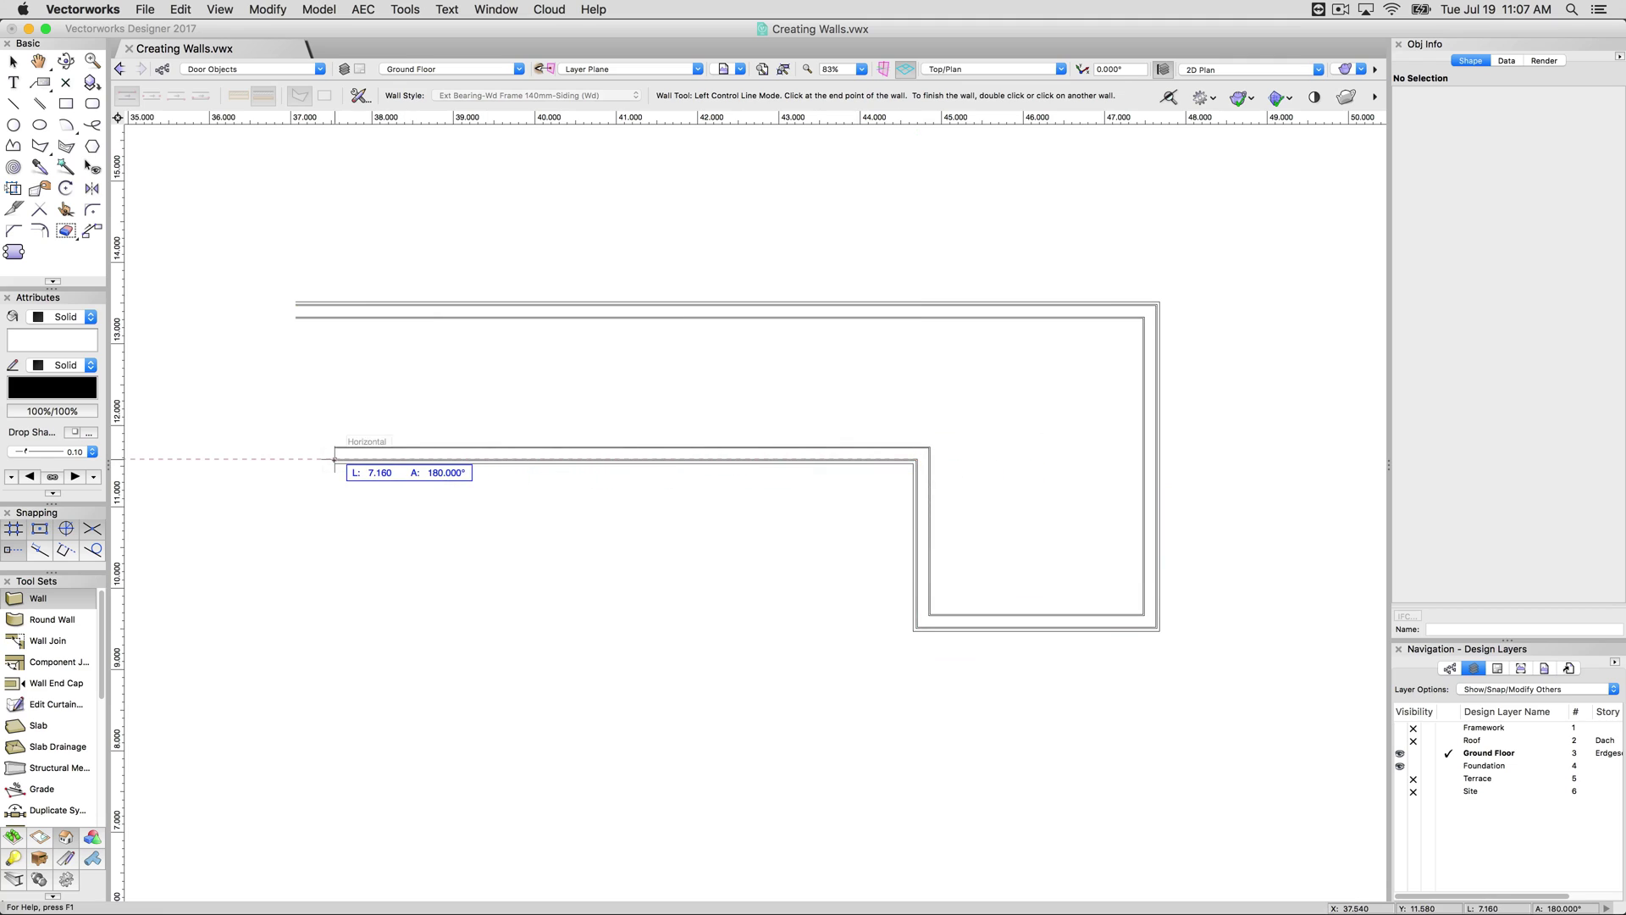
{"action": "left_click", "coordinate": [285, 460]}
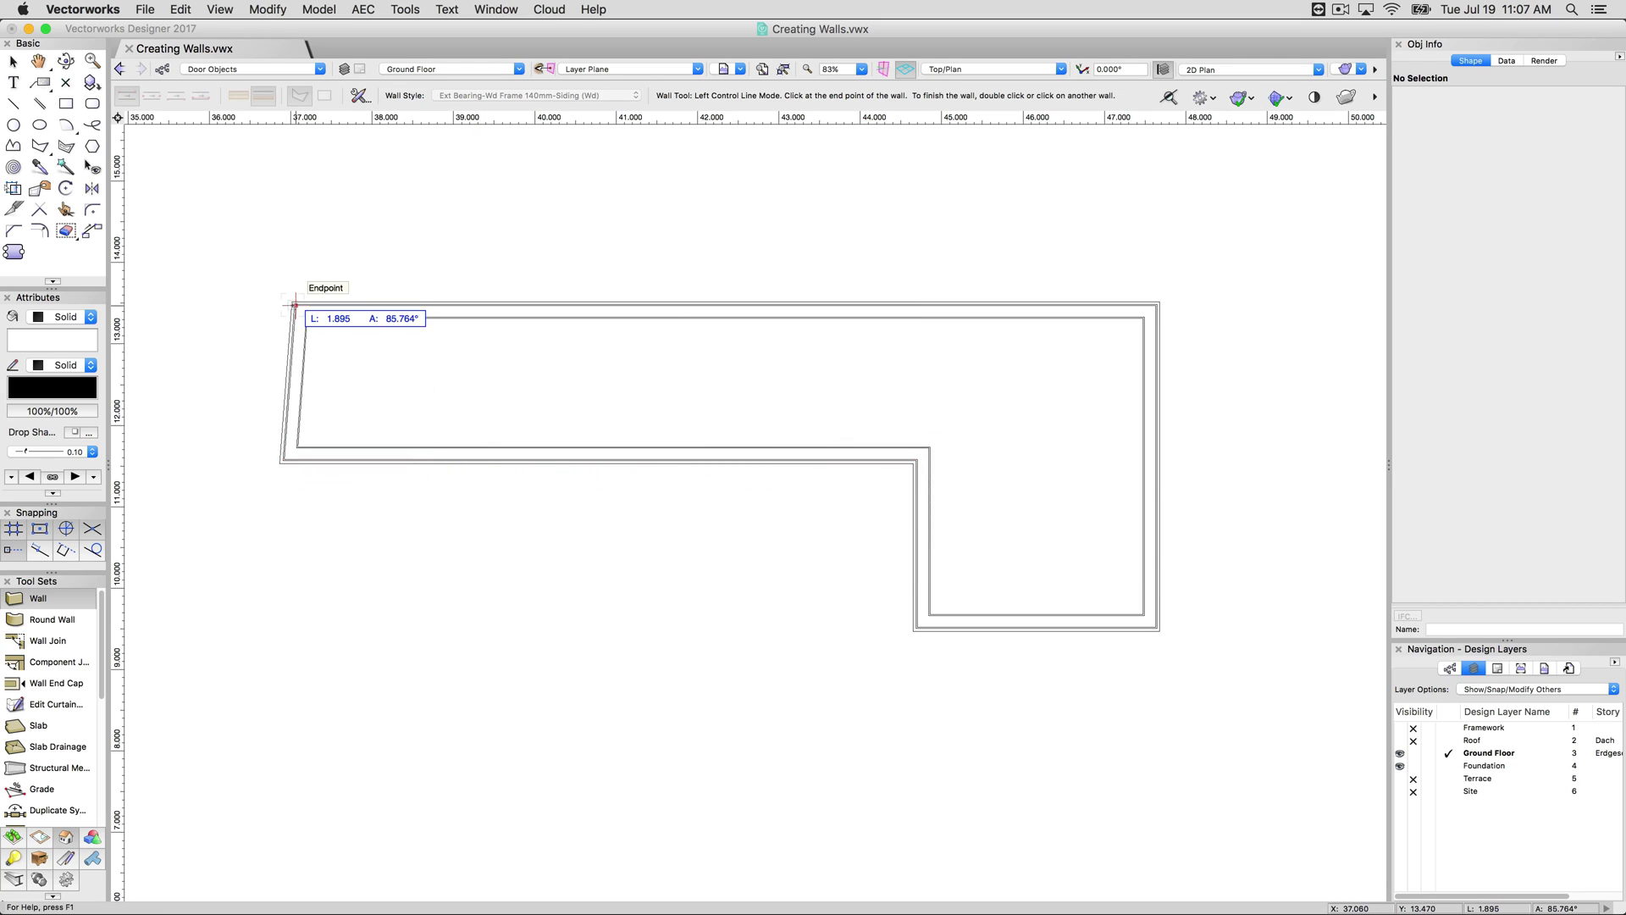
{"action": "left_click", "coordinate": [292, 304]}
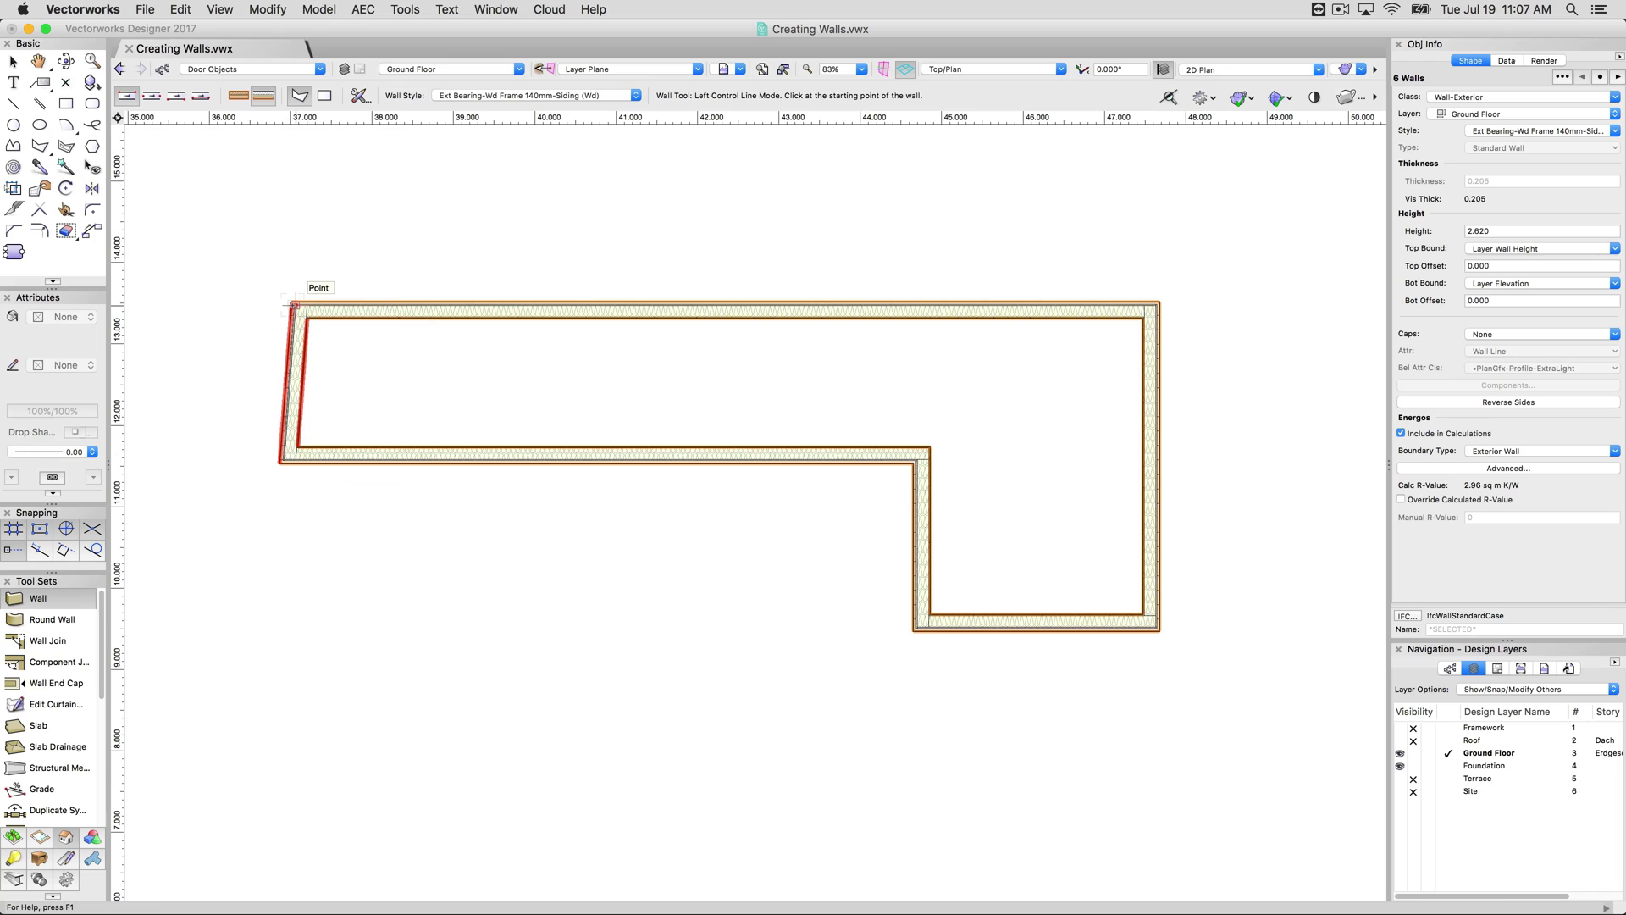
- Draw an open hooked four-wall run below the outline
{"action": "left_click", "coordinate": [278, 568]}
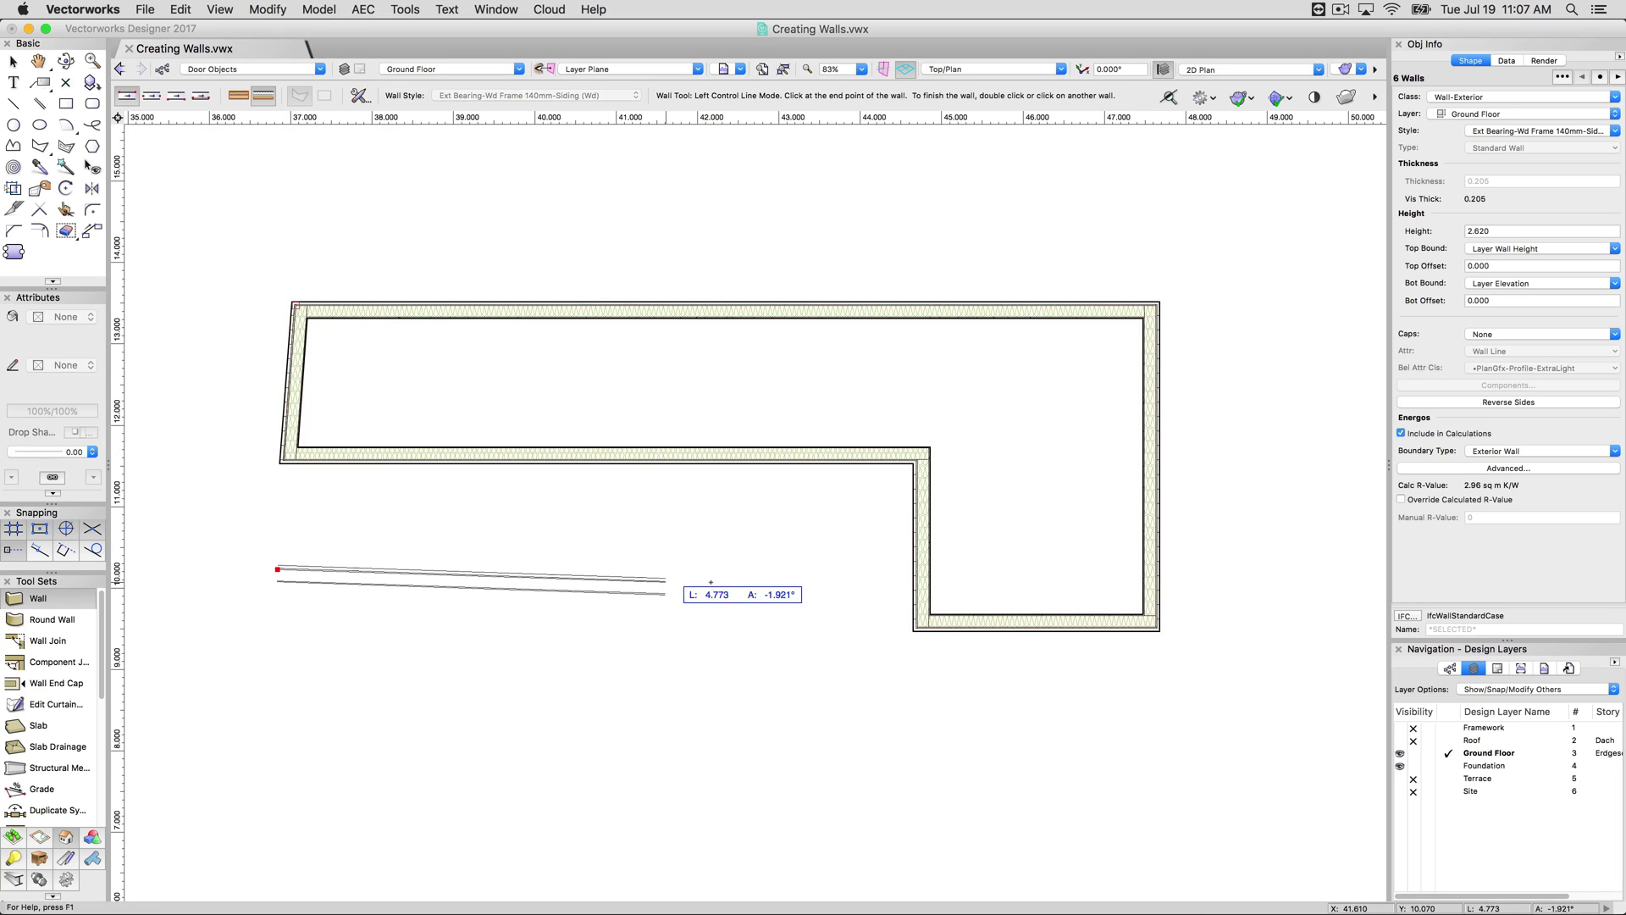
{"action": "left_click", "coordinate": [775, 569]}
{"action": "left_click", "coordinate": [776, 842]}
{"action": "left_click", "coordinate": [614, 843]}
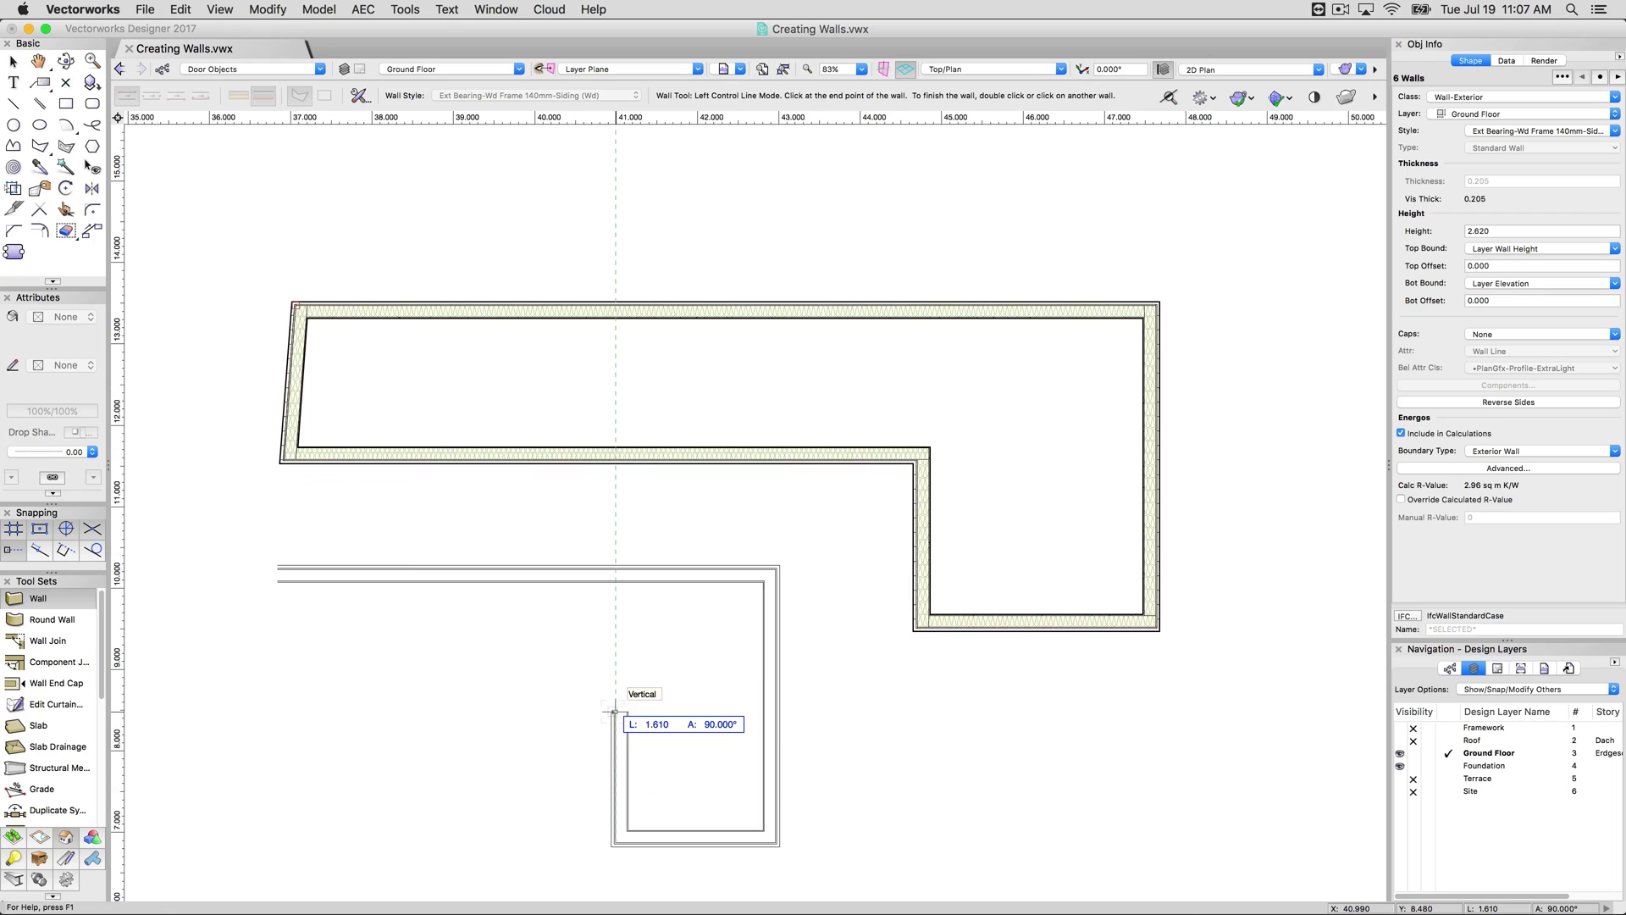
{"action": "left_click", "coordinate": [614, 709]}
{"action": "left_click", "coordinate": [614, 711]}
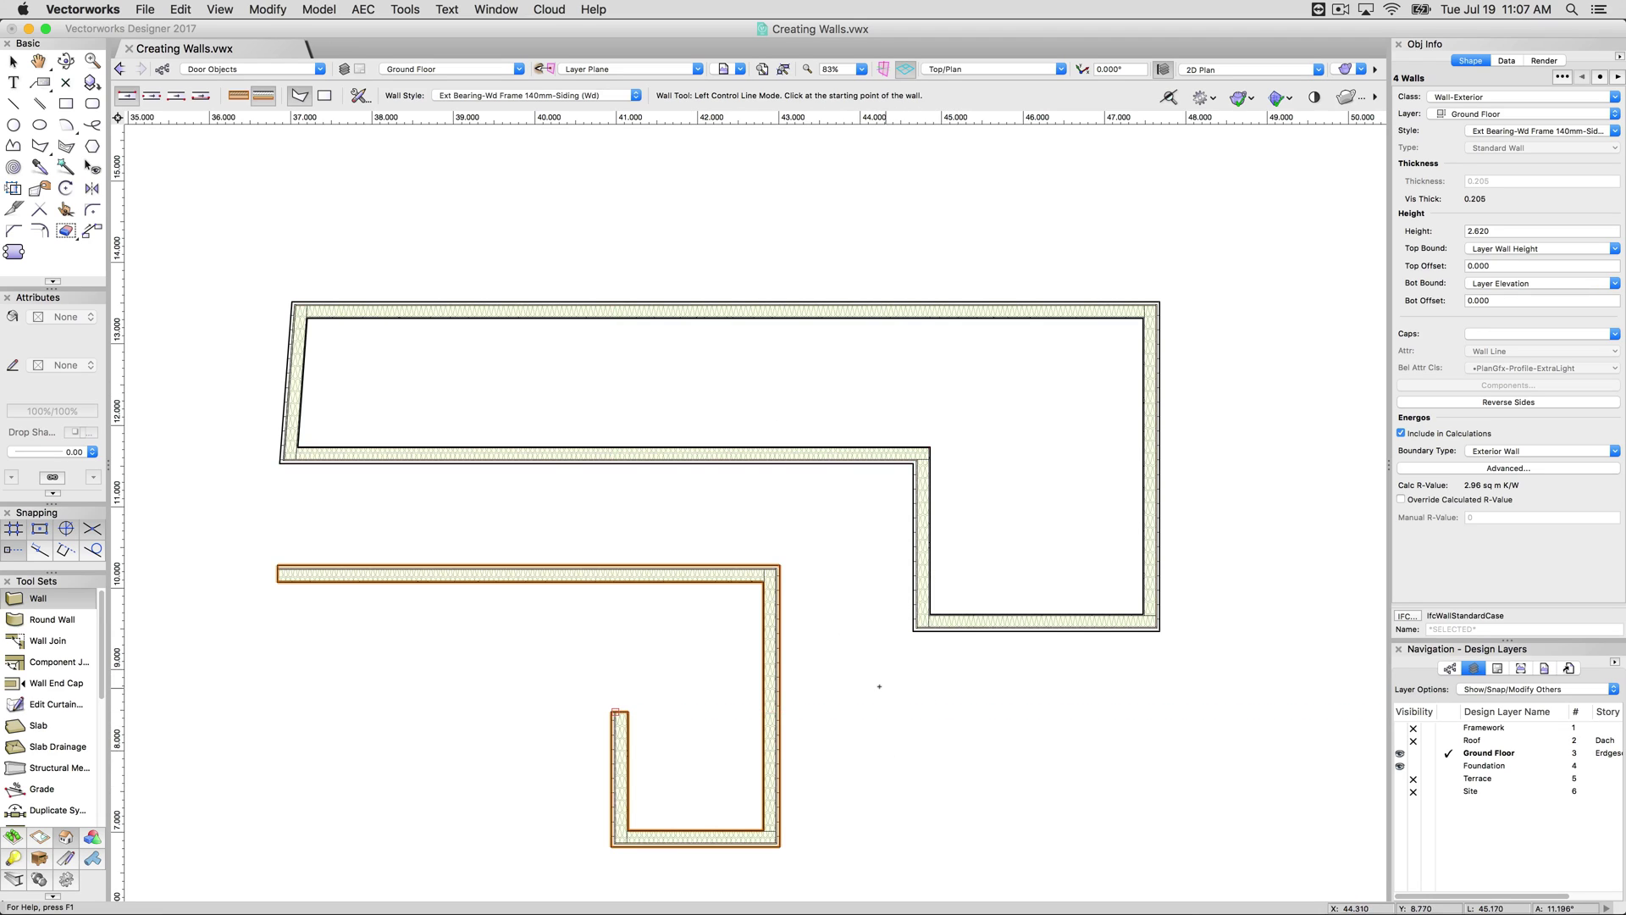
- Draw a small closed rectangular wall enclosure at the lower right
{"action": "left_click", "coordinate": [913, 702]}
{"action": "left_click", "coordinate": [1186, 699]}
{"action": "left_click", "coordinate": [1186, 823]}
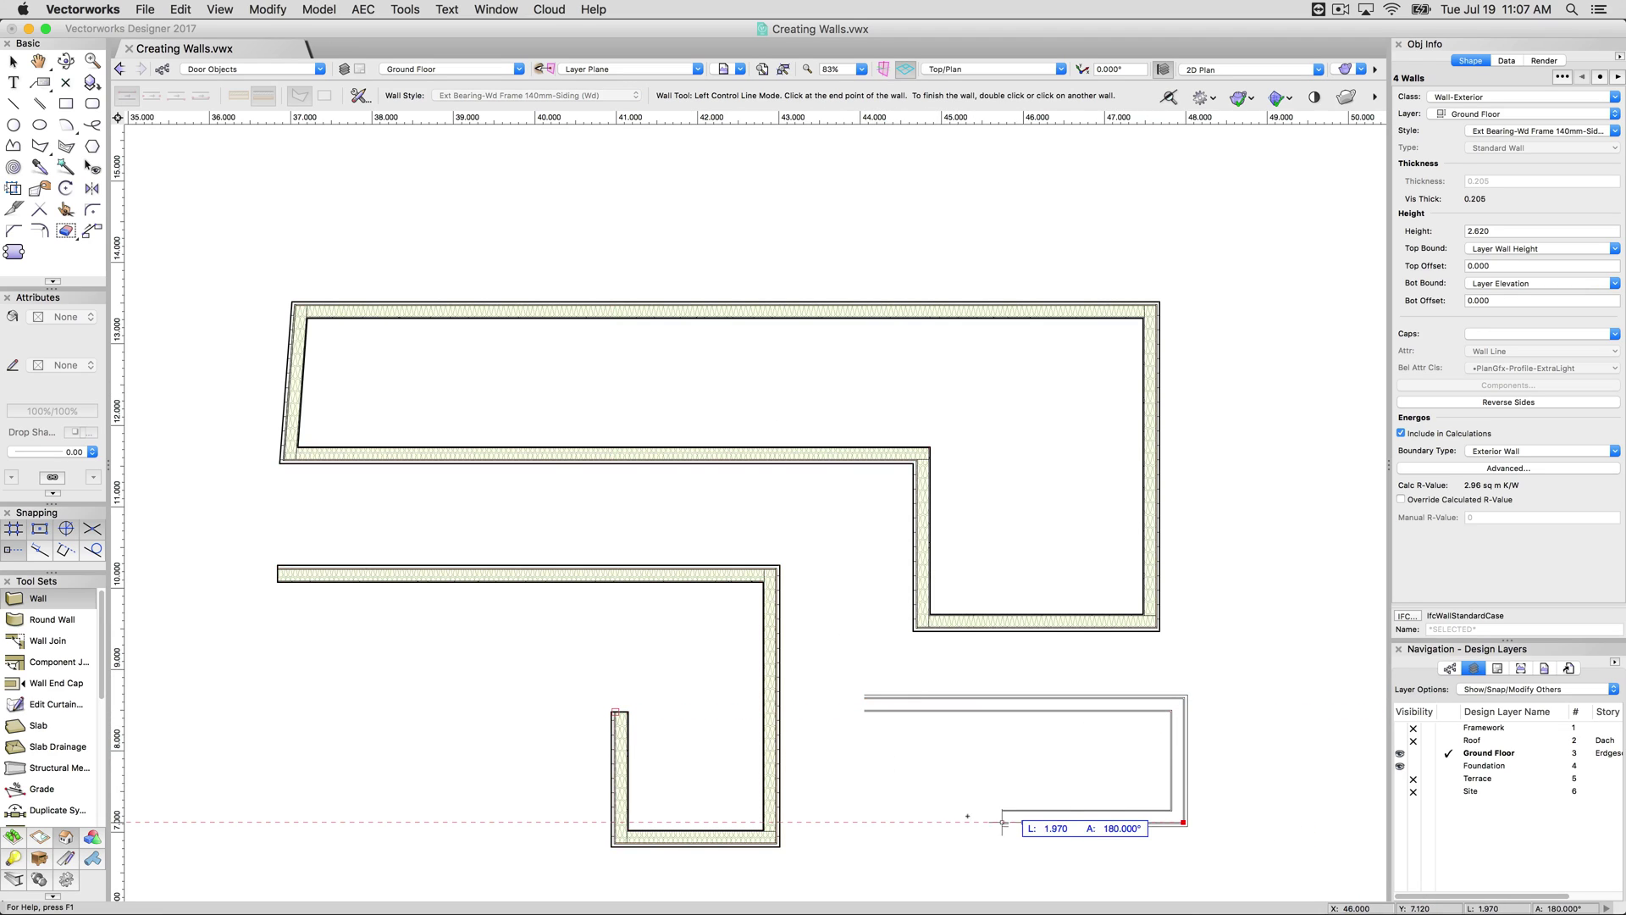
{"action": "left_click", "coordinate": [902, 821]}
{"action": "left_click", "coordinate": [903, 702]}
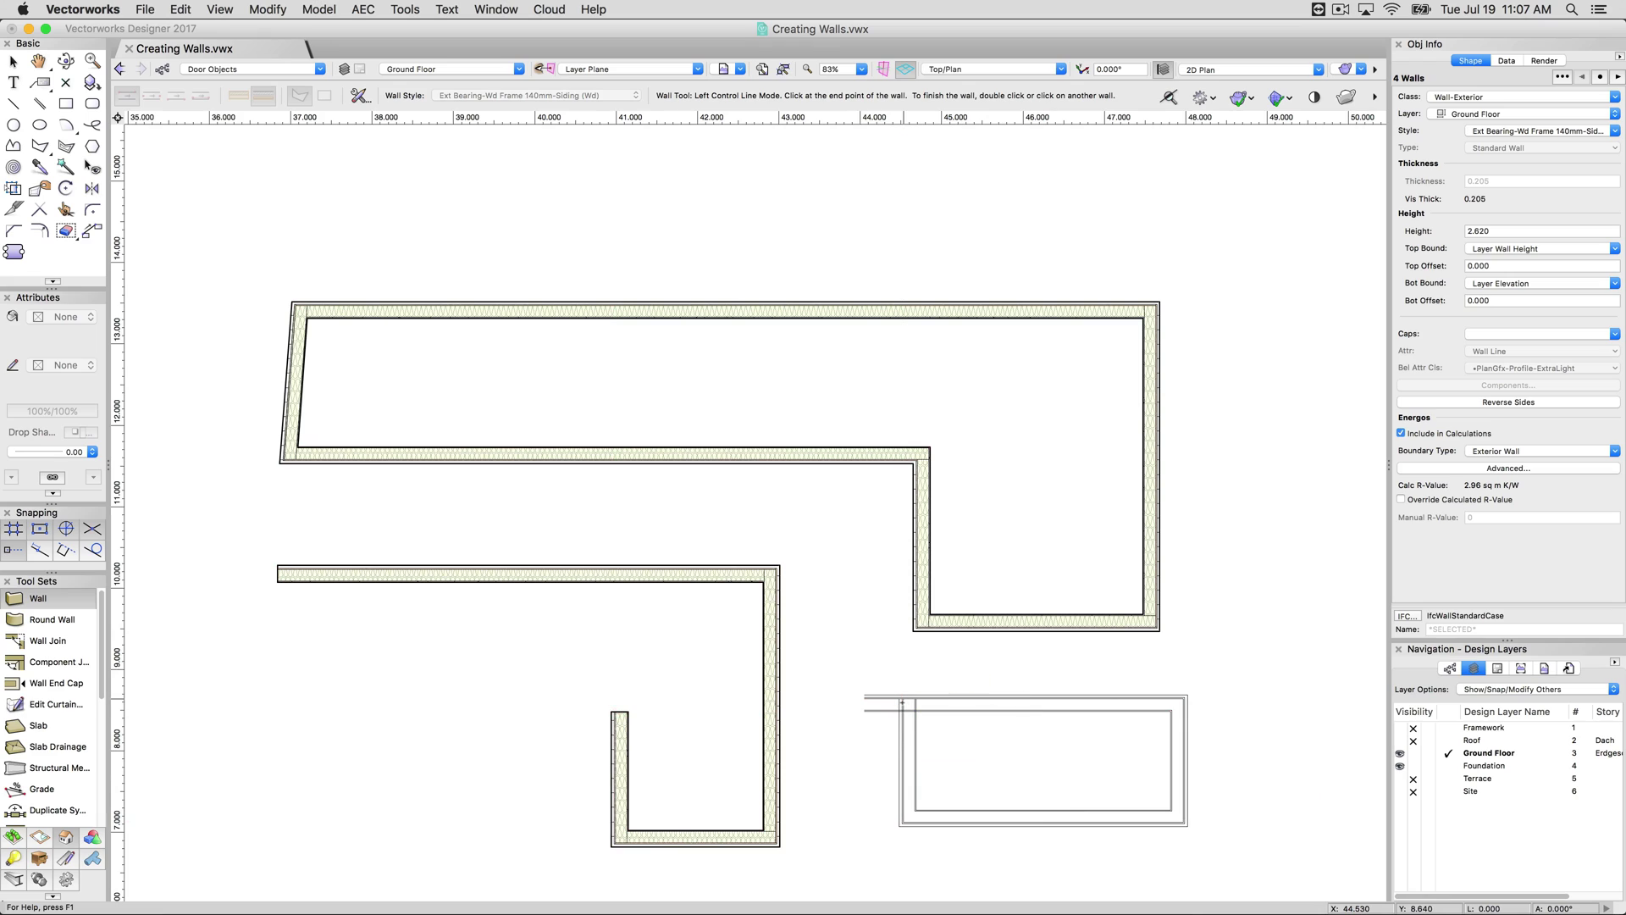
{"action": "double_click", "coordinate": [903, 702]}
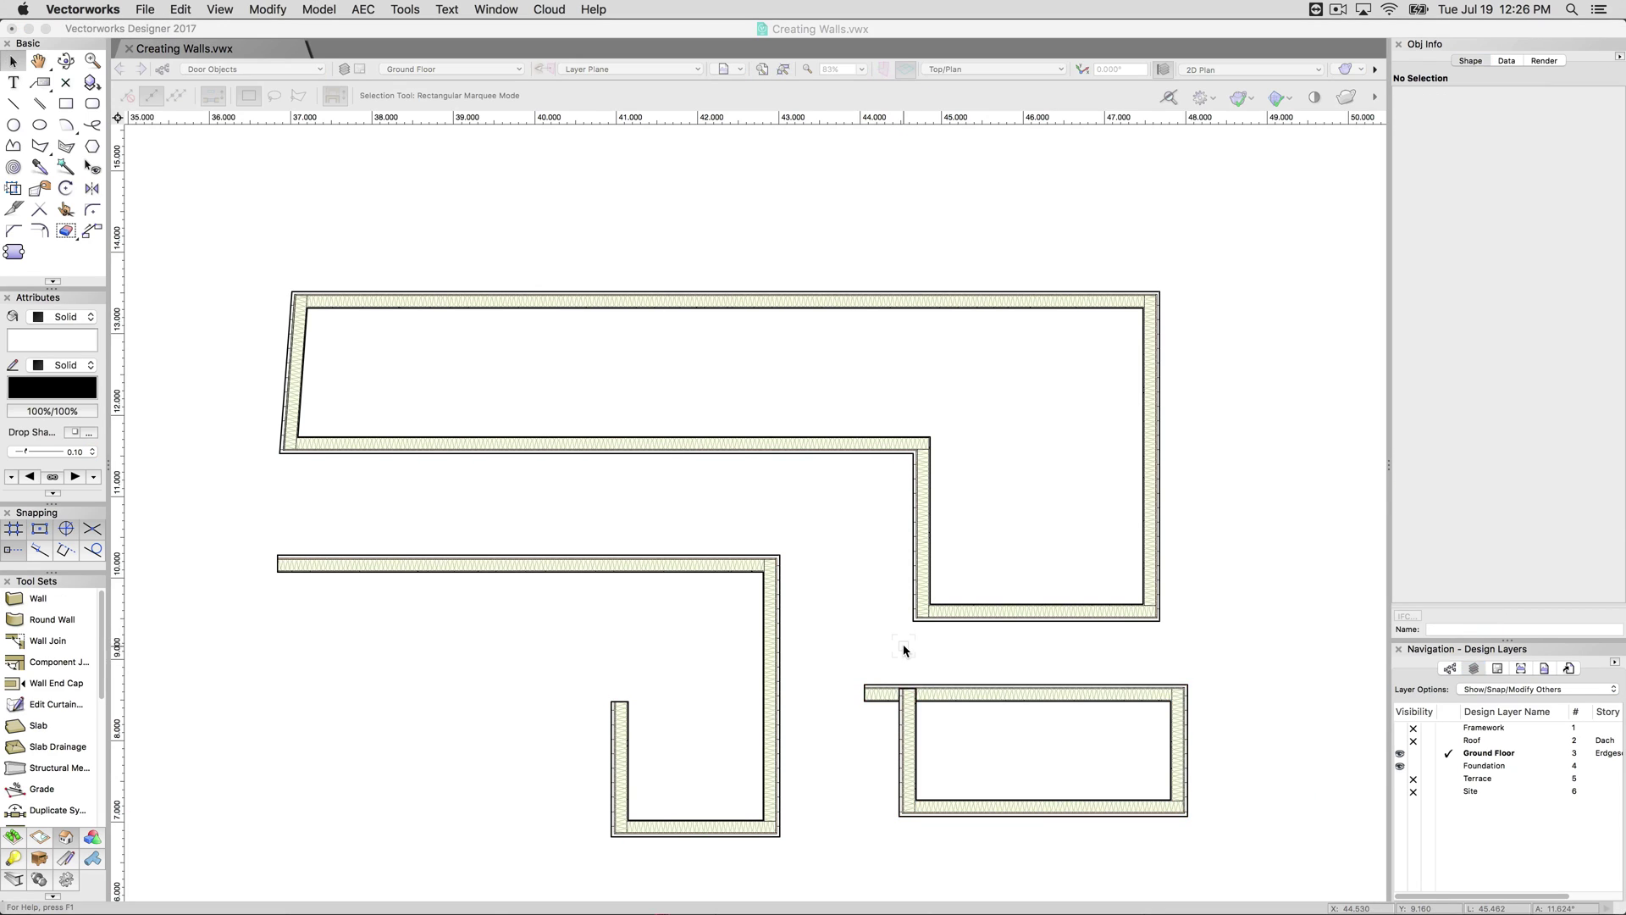
- Marquee-select all 14 walls of the three runs and delete them
{"action": "left_click", "coordinate": [902, 650]}
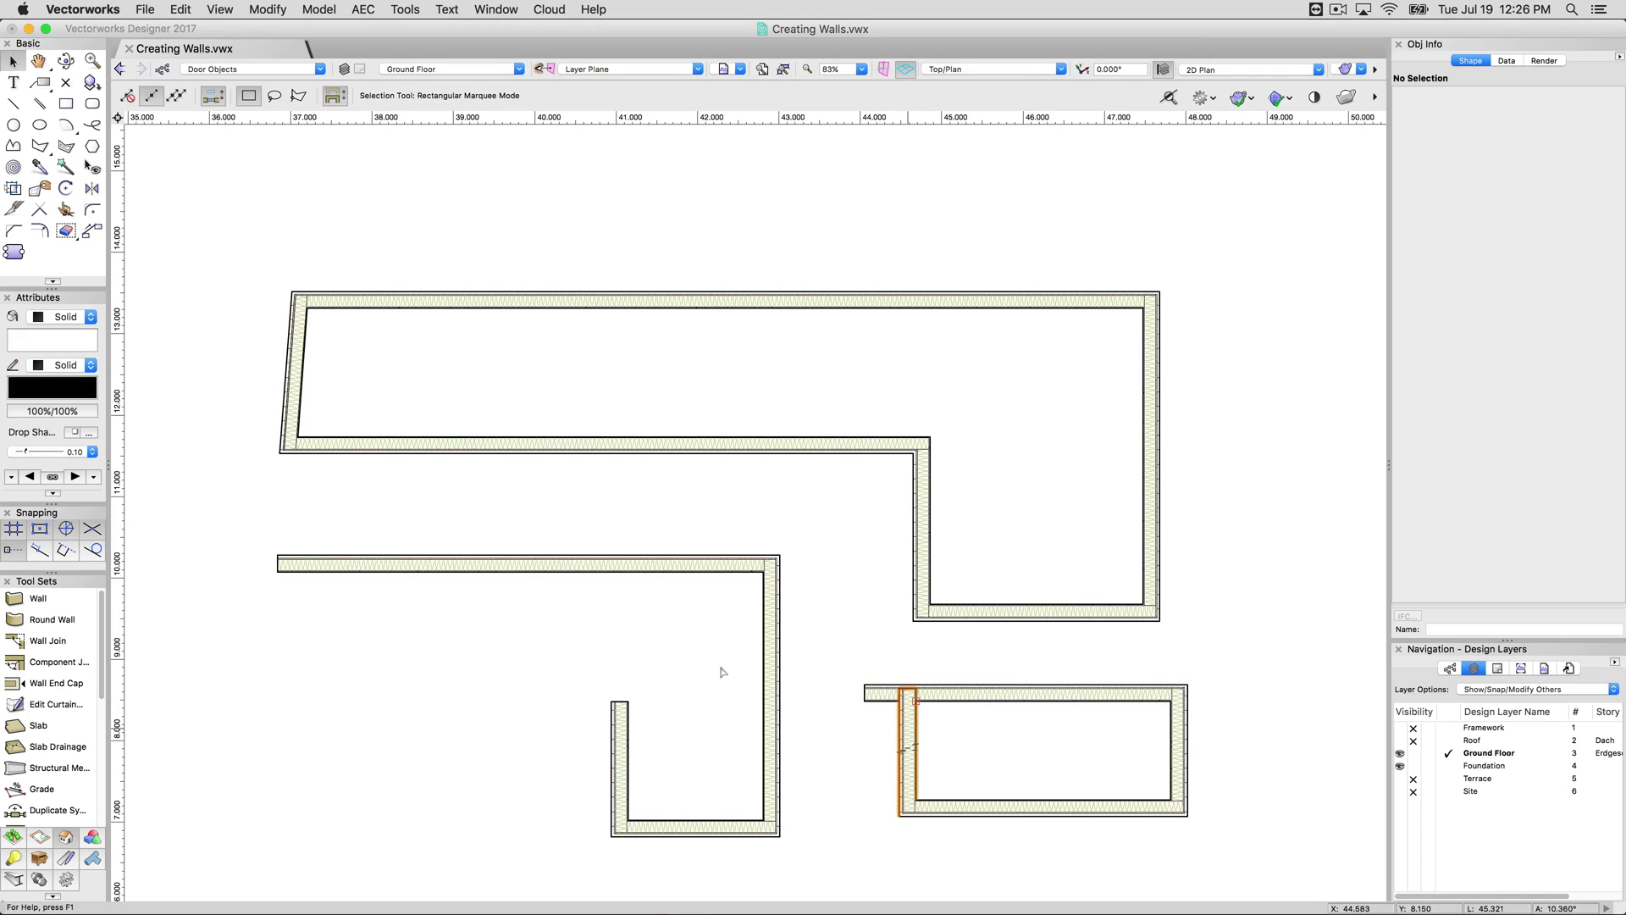
{"action": "left_click_drag", "start_coordinate": [240, 263], "coordinate": [1259, 512]}
{"action": "key", "text": "super+4"}
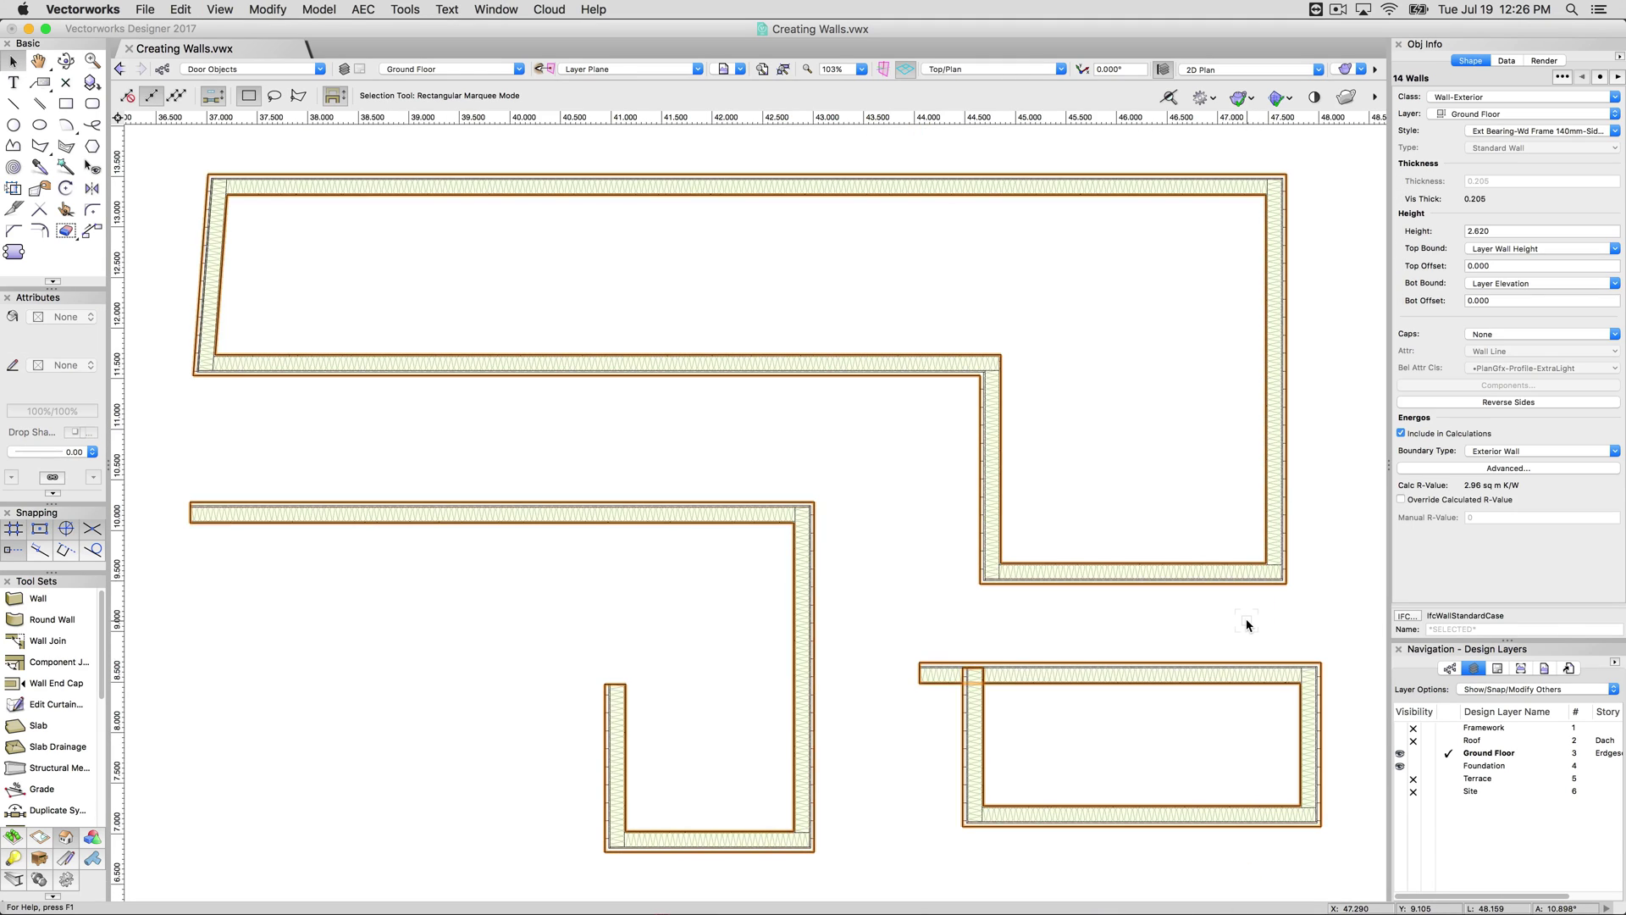
{"action": "key", "text": "Delete"}
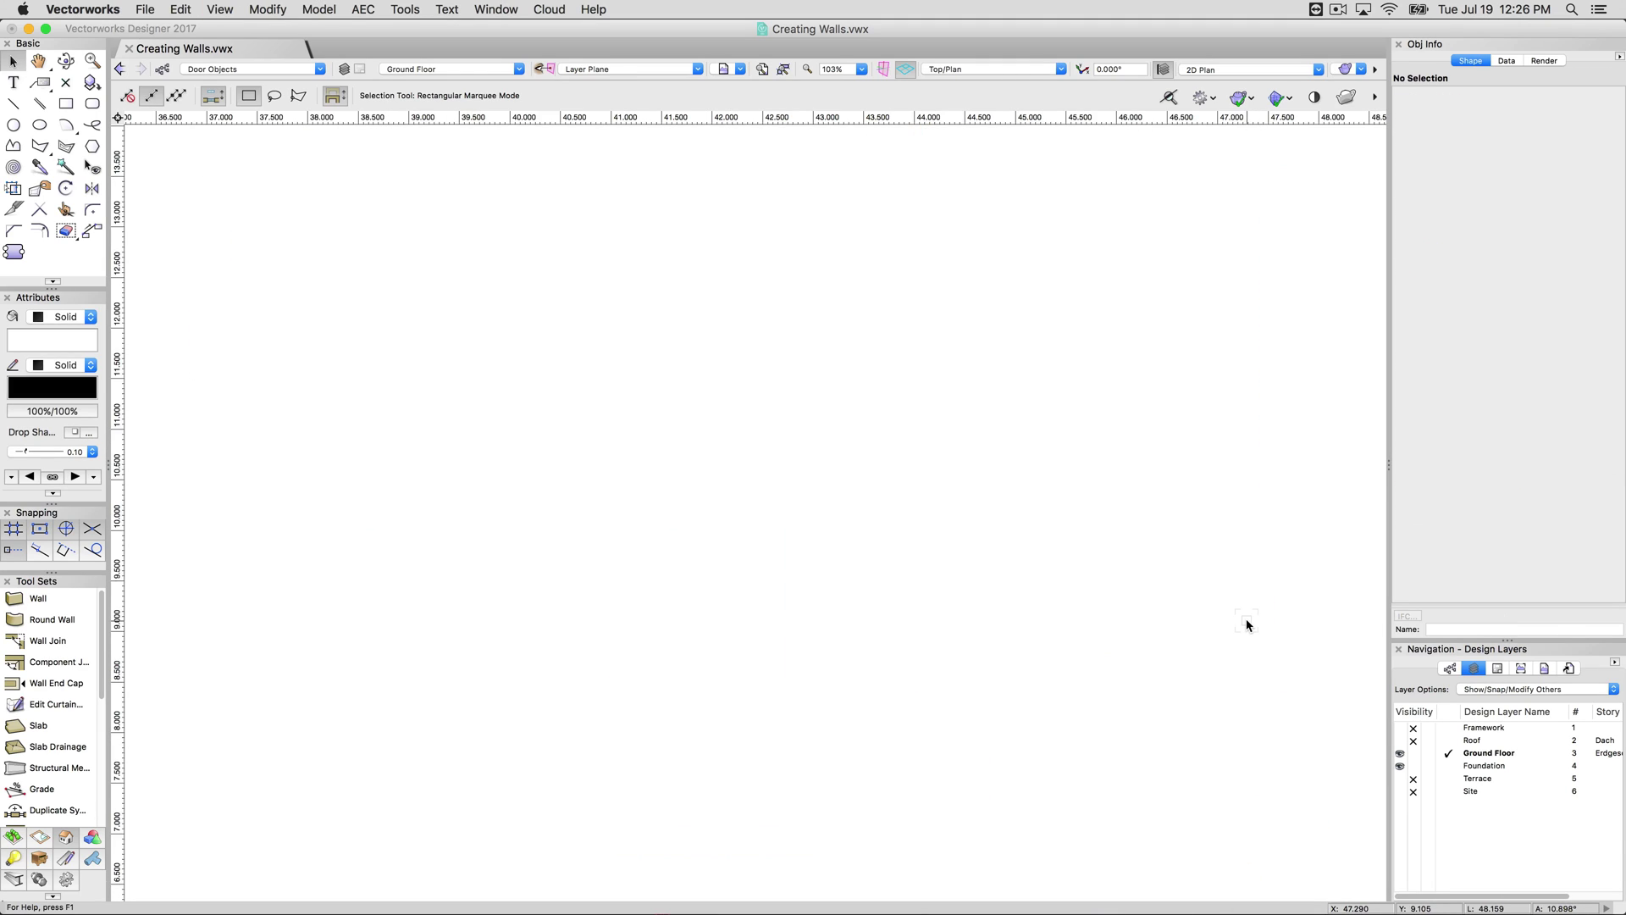
- In Rectangle mode, draw a large four-wall enclosure, then a small one inside it
{"action": "left_click", "coordinate": [51, 619]}
{"action": "left_click", "coordinate": [75, 601]}
{"action": "left_click", "coordinate": [324, 94]}
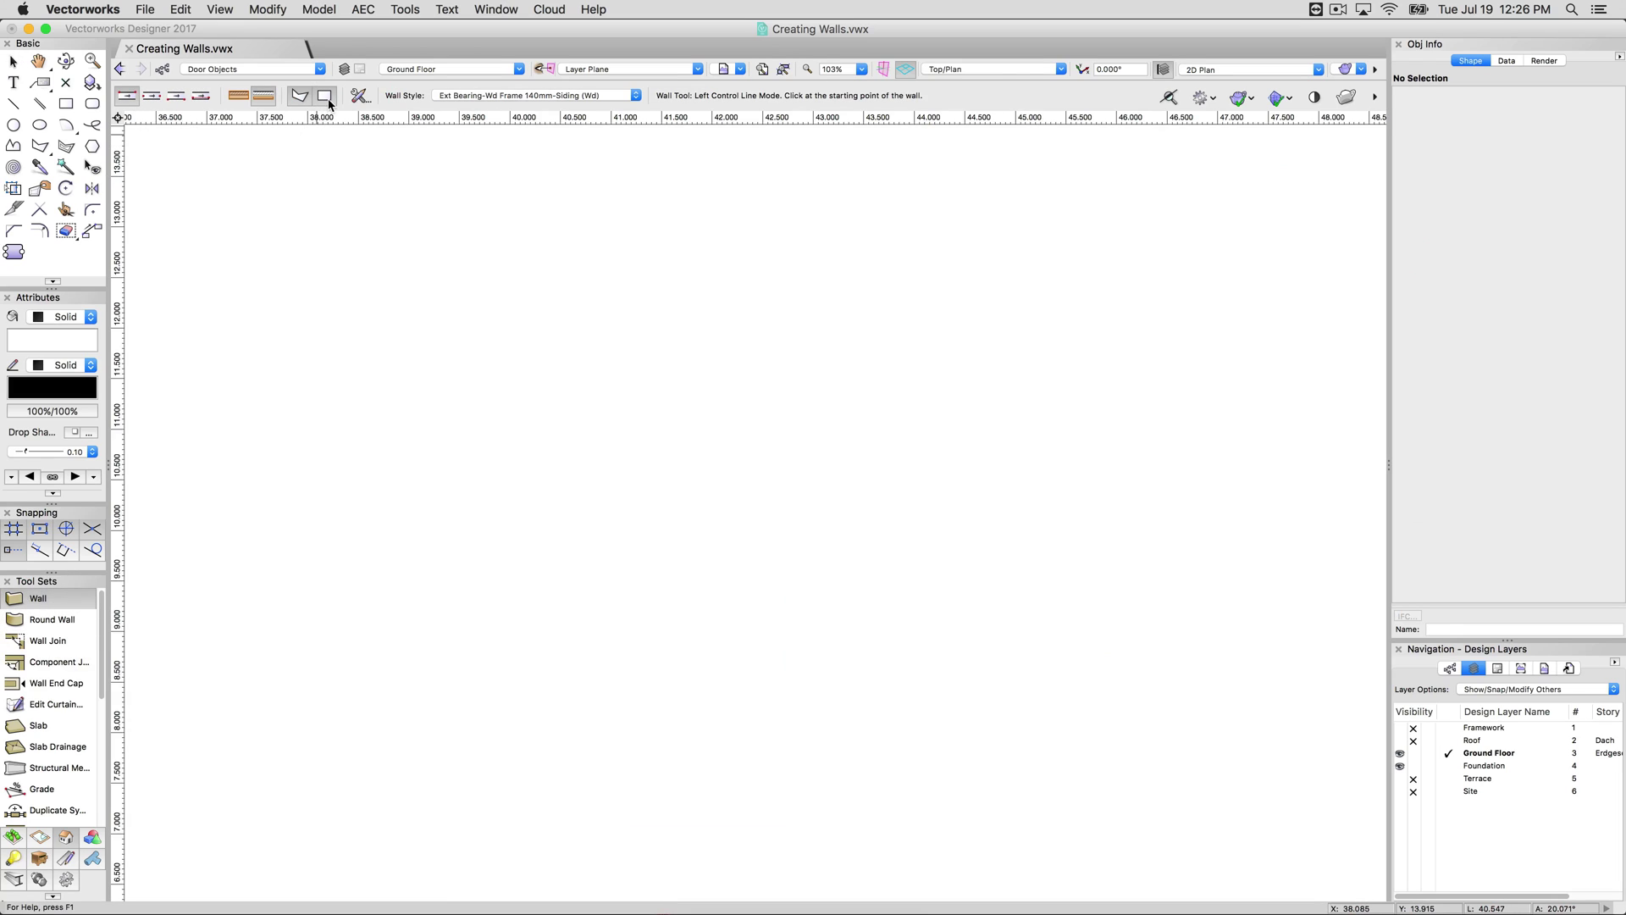
{"action": "scroll", "coordinate": [697, 479], "scroll_direction": "down", "scroll_amount": 2}
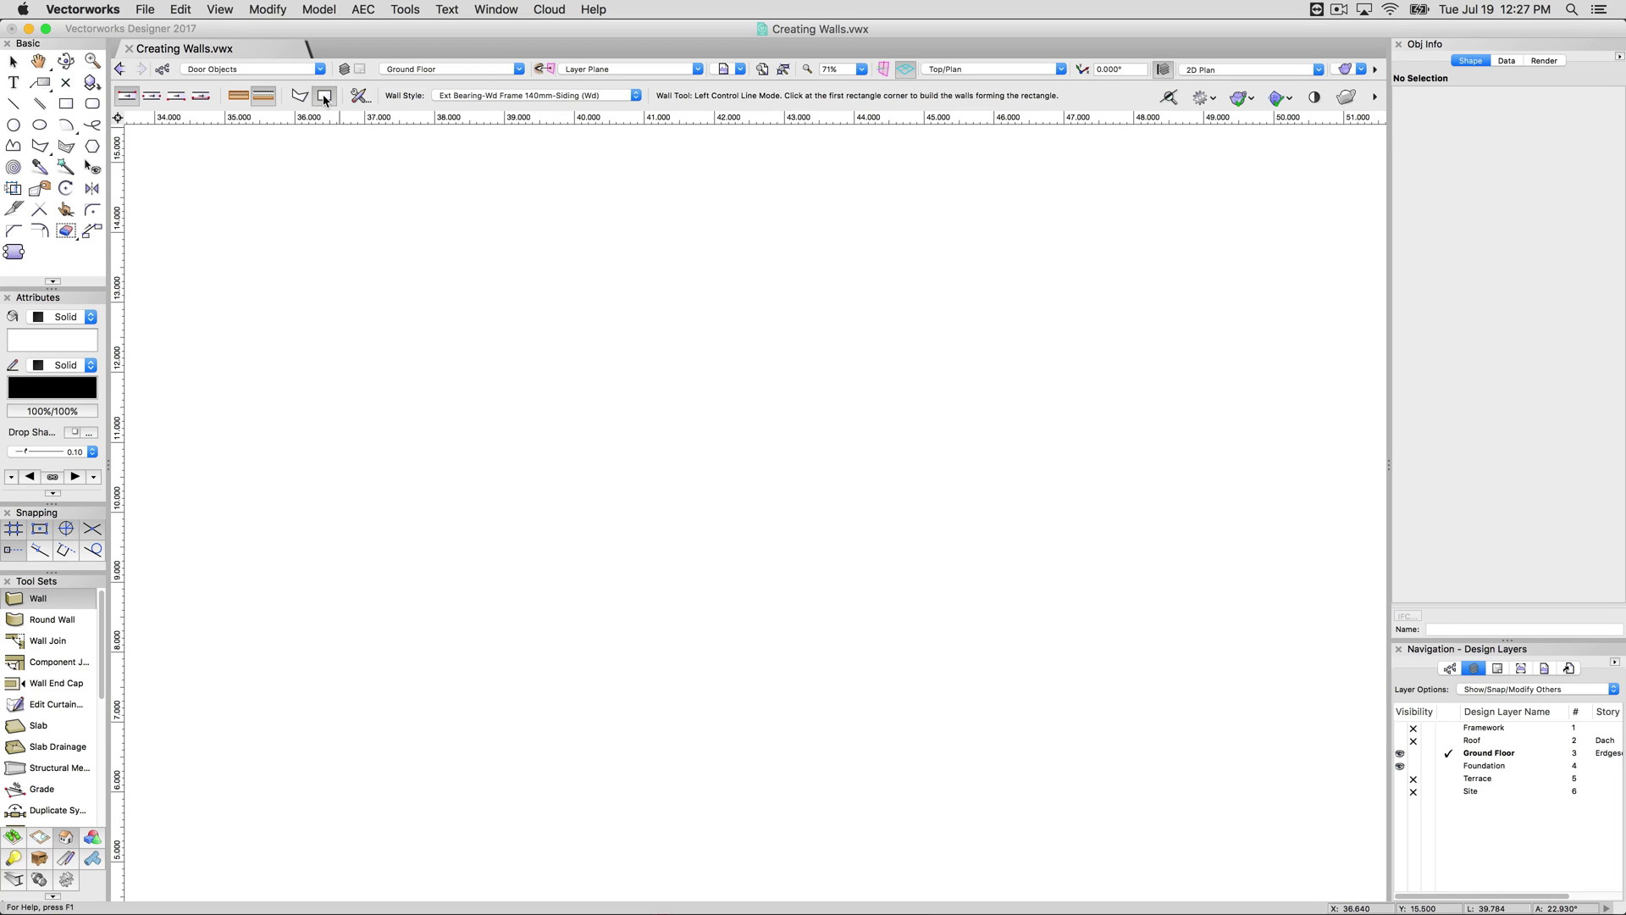
{"action": "left_click", "coordinate": [316, 229]}
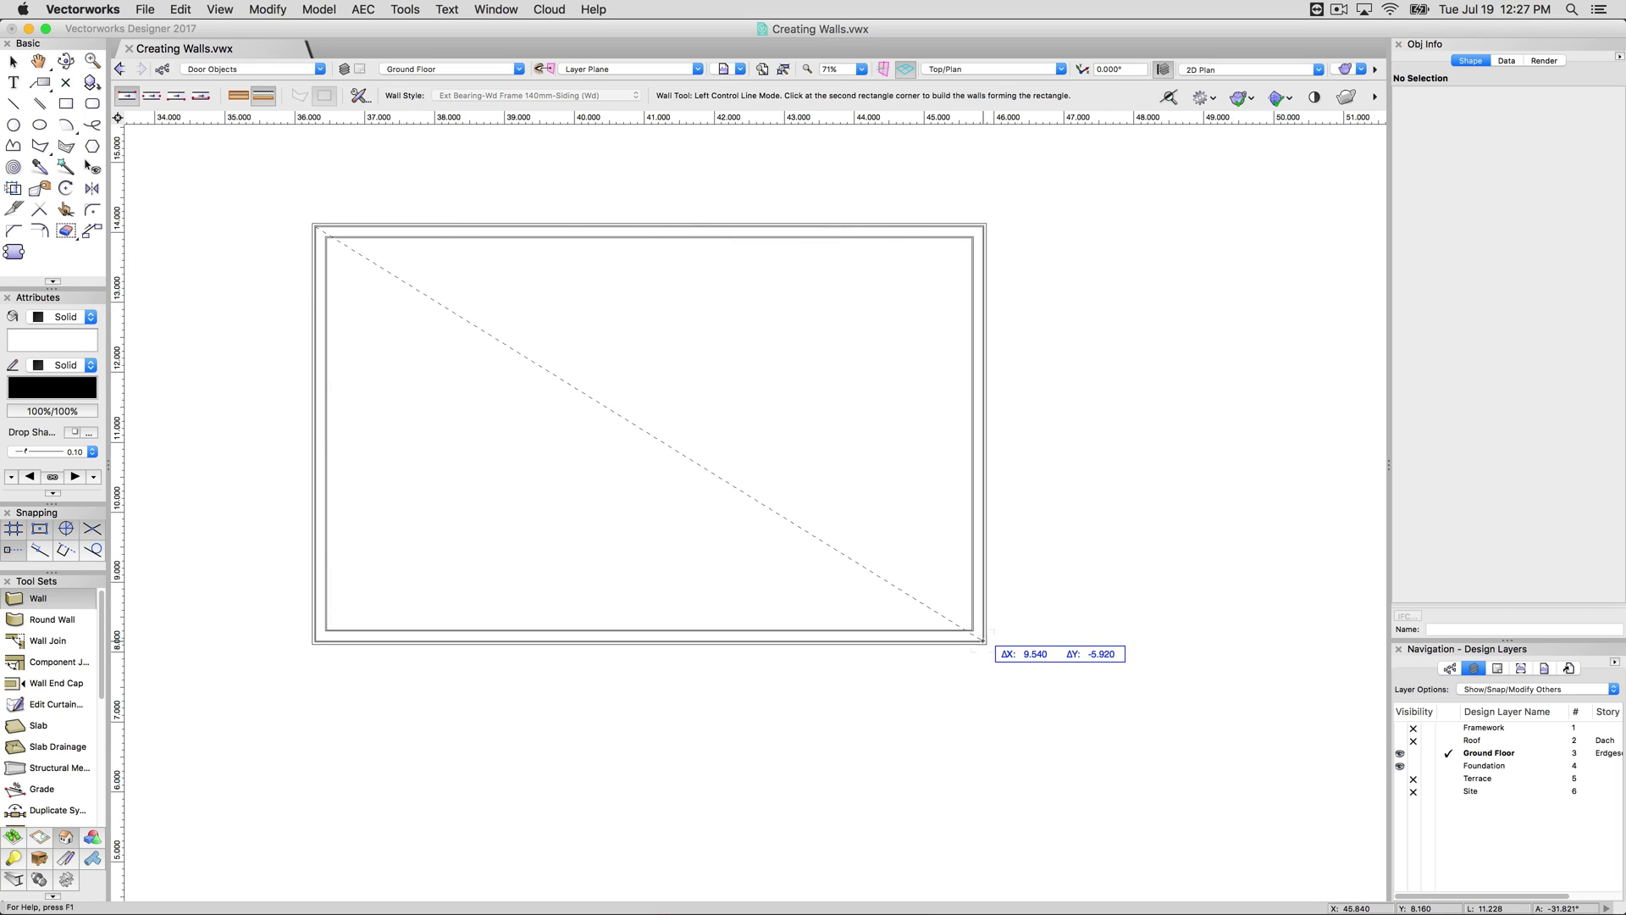
{"action": "left_click", "coordinate": [983, 640]}
{"action": "key", "text": "super+6"}
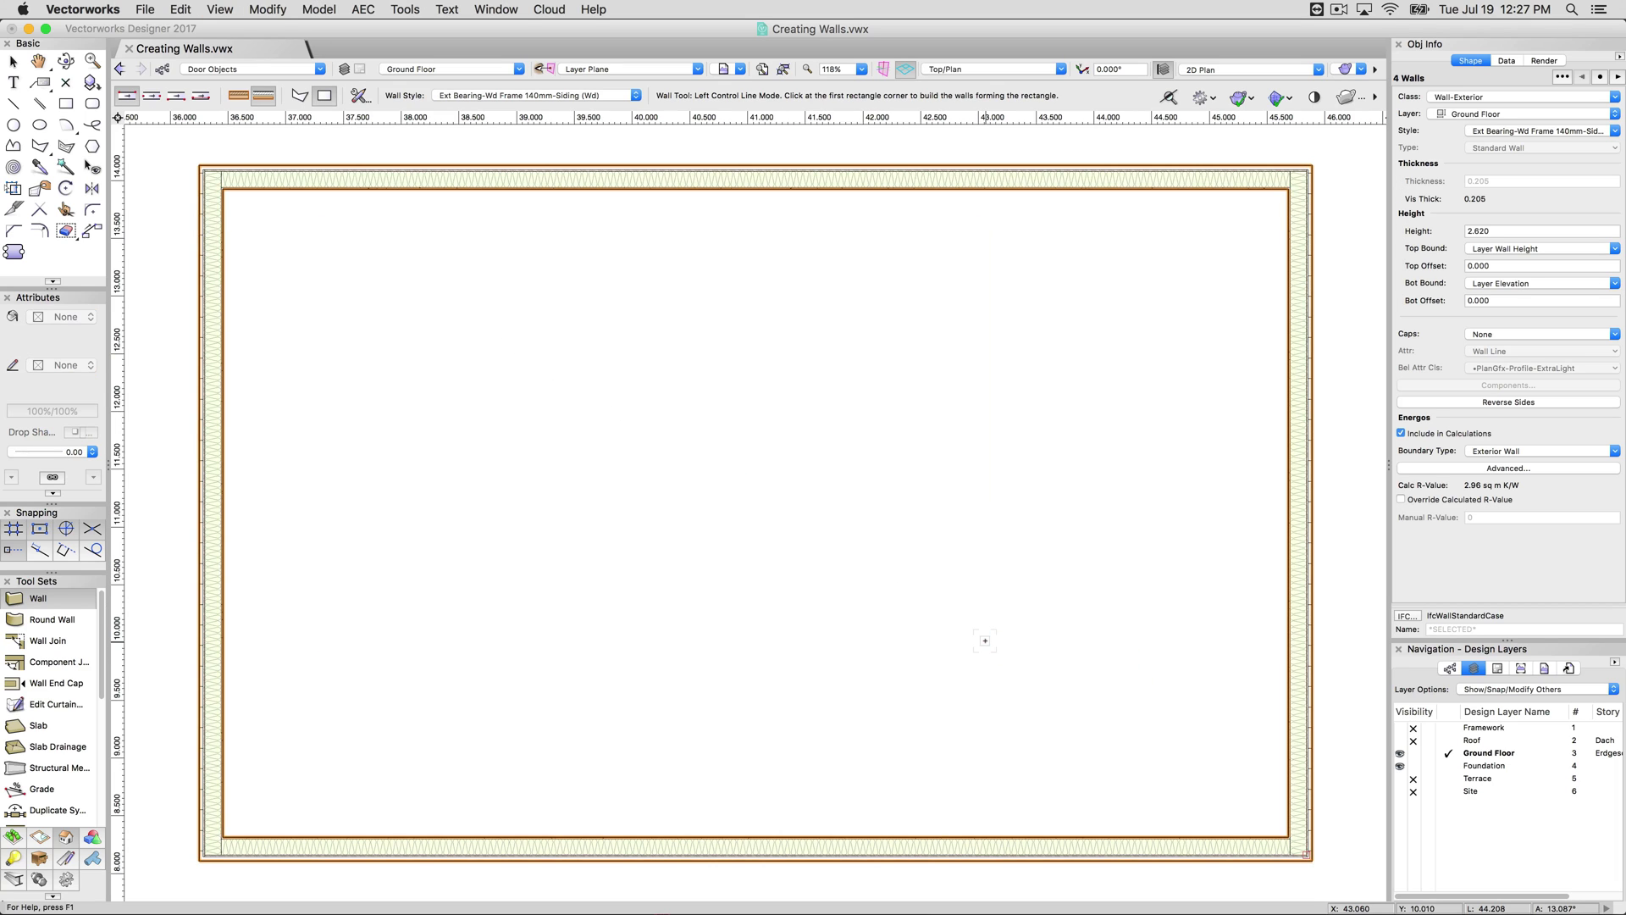
{"action": "left_click", "coordinate": [619, 415]}
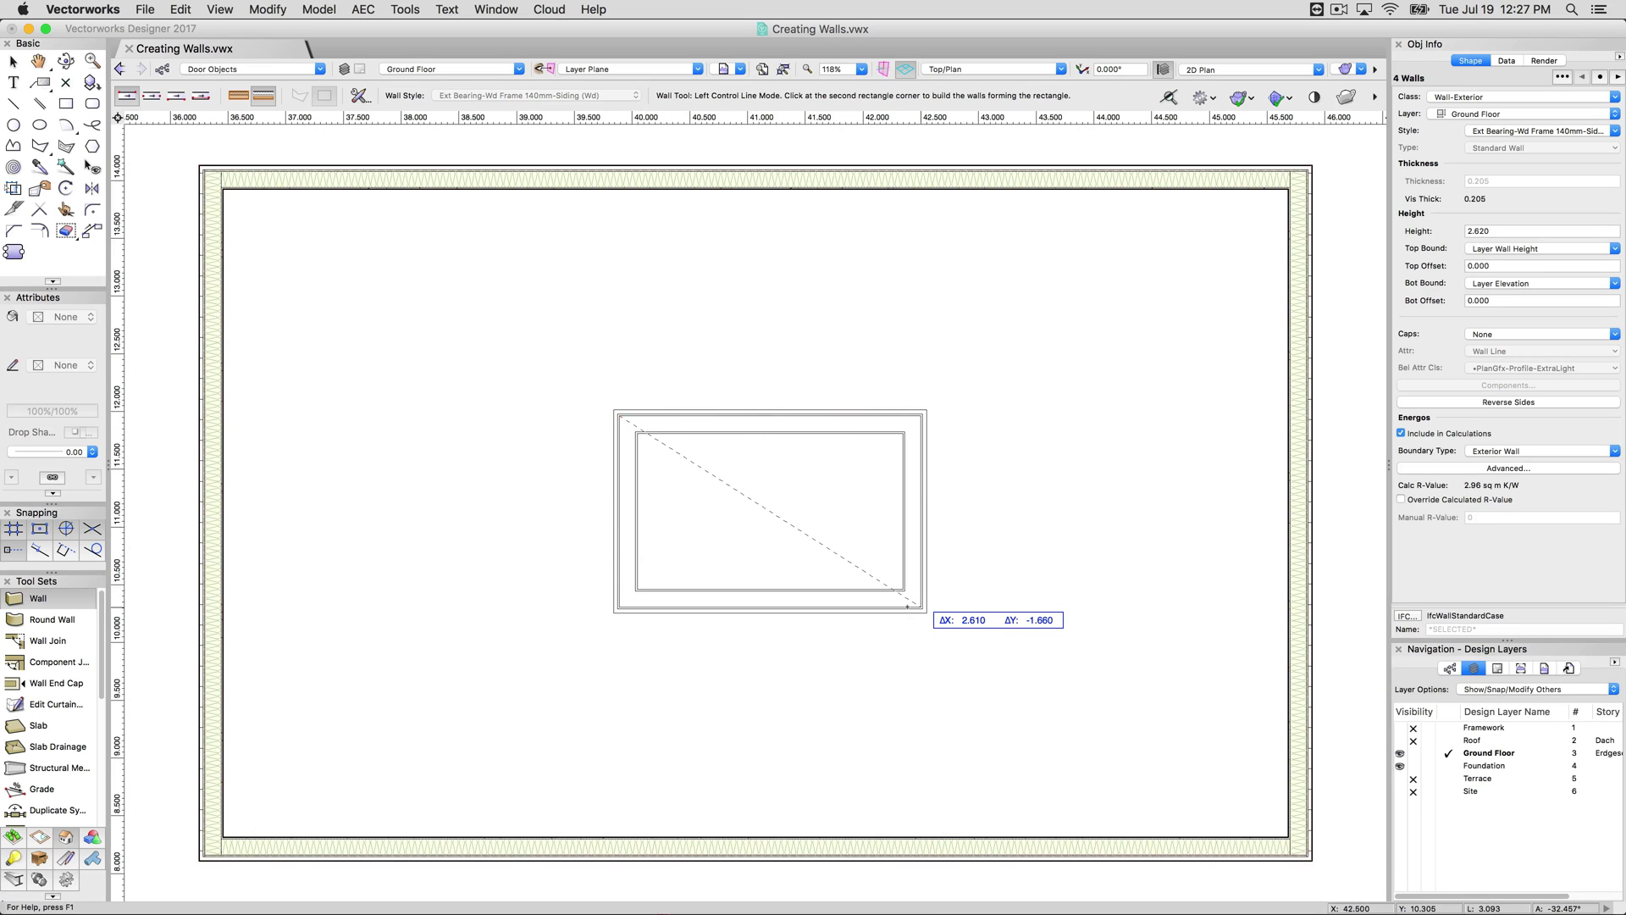
{"action": "left_click", "coordinate": [907, 606]}
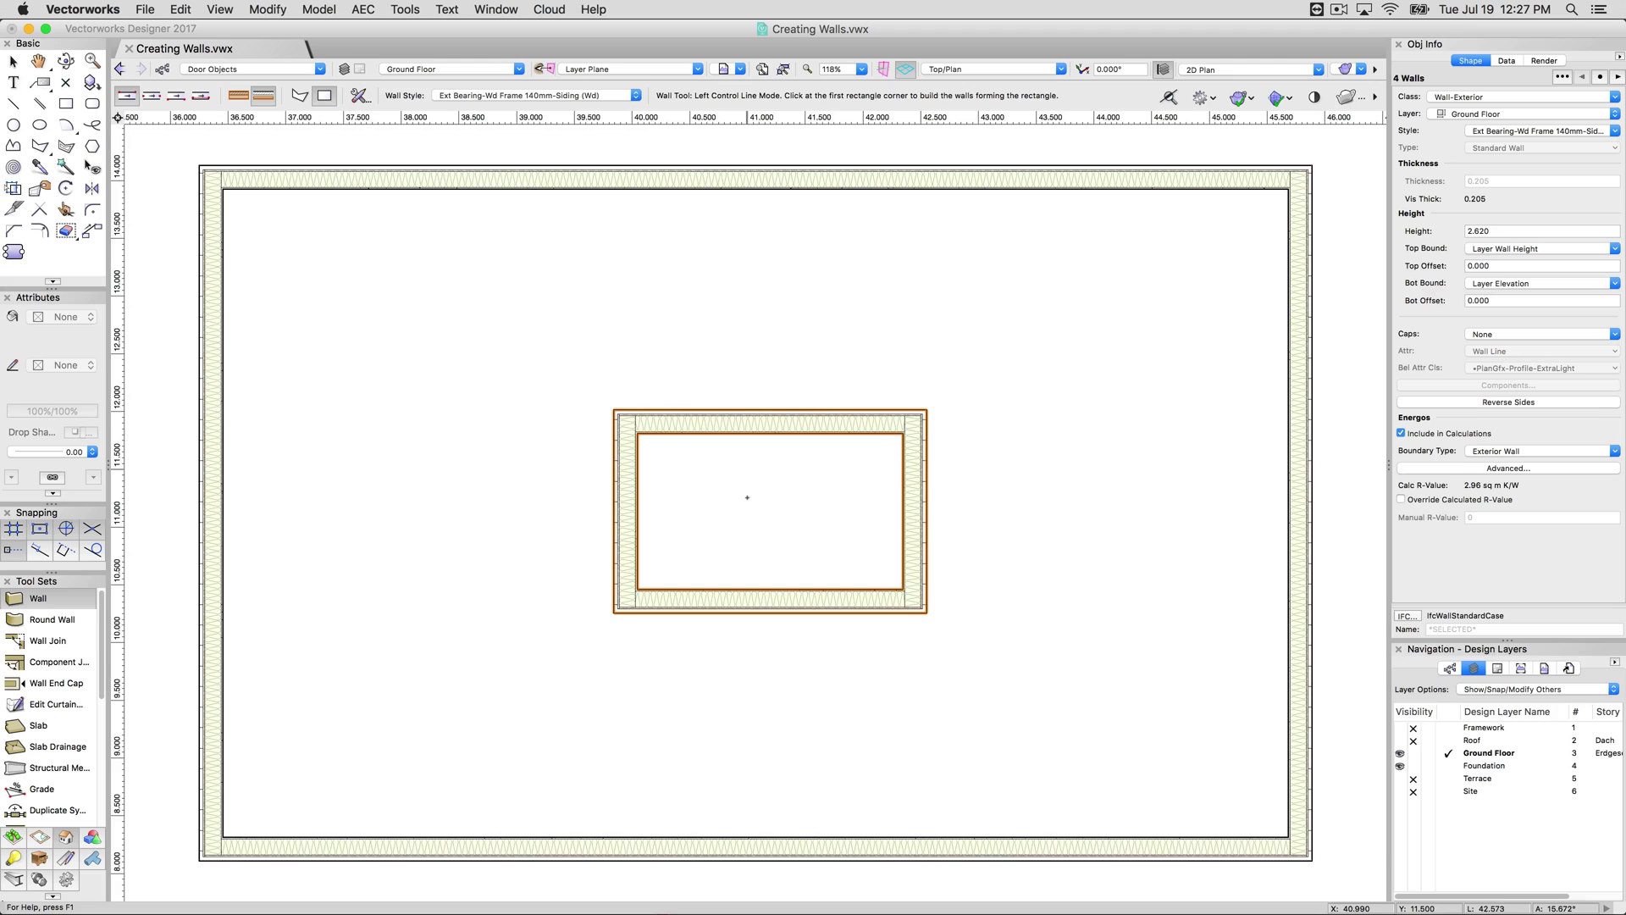
- In Polygon mode, draw two walls closing off a top-left room
{"action": "left_click", "coordinate": [299, 100]}
{"action": "left_click", "coordinate": [354, 177]}
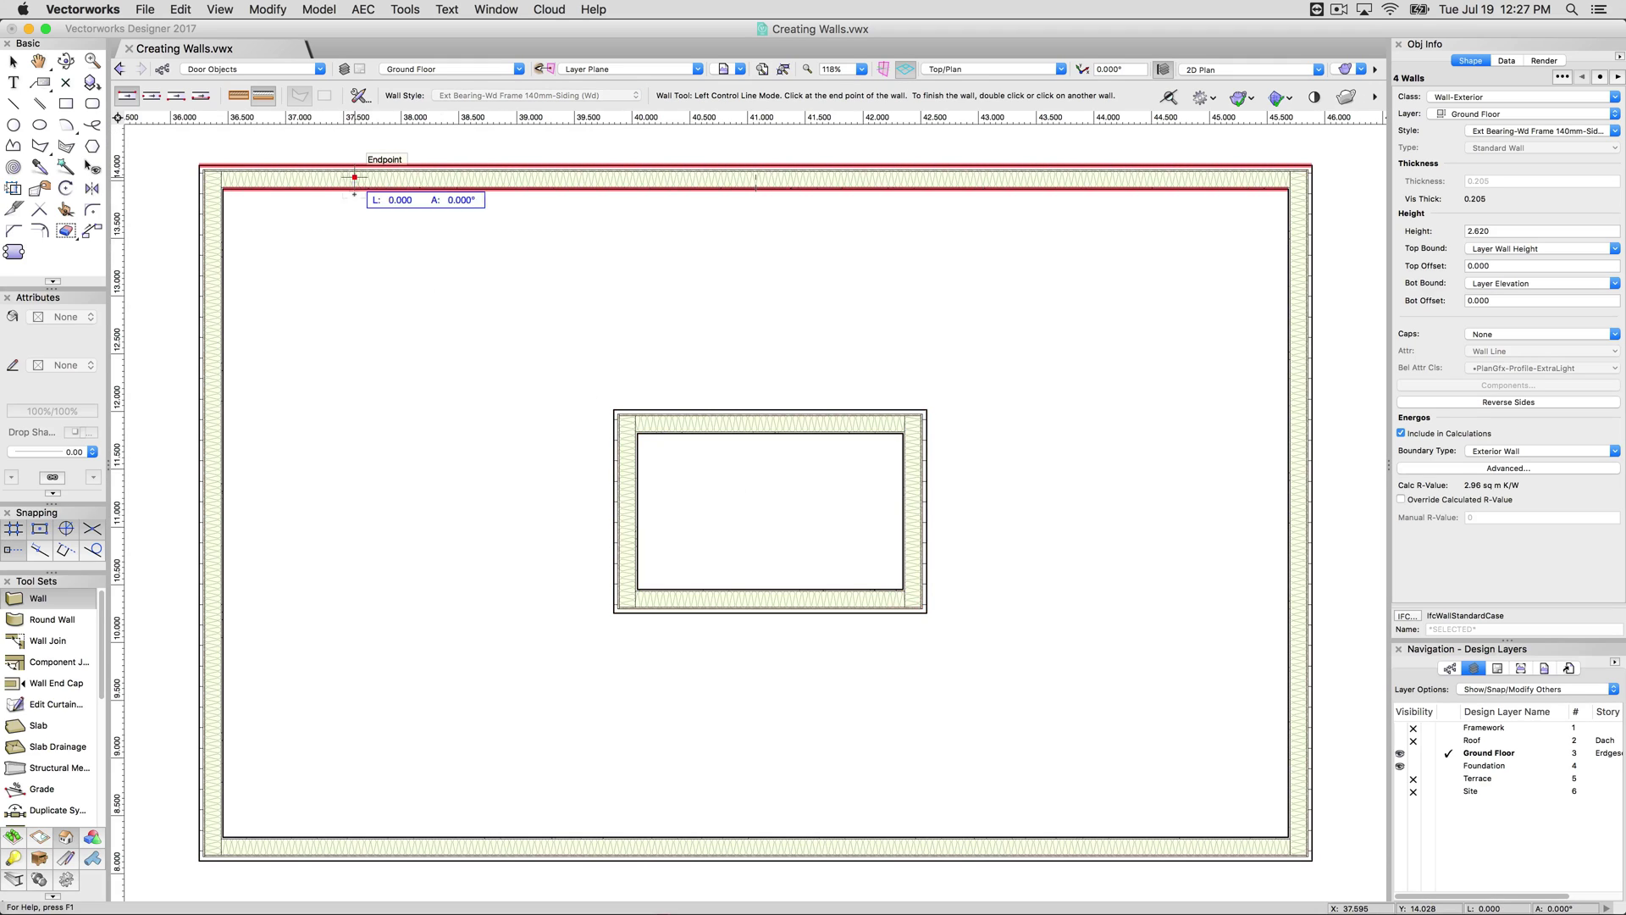
{"action": "left_click", "coordinate": [356, 386]}
{"action": "left_click", "coordinate": [206, 382]}
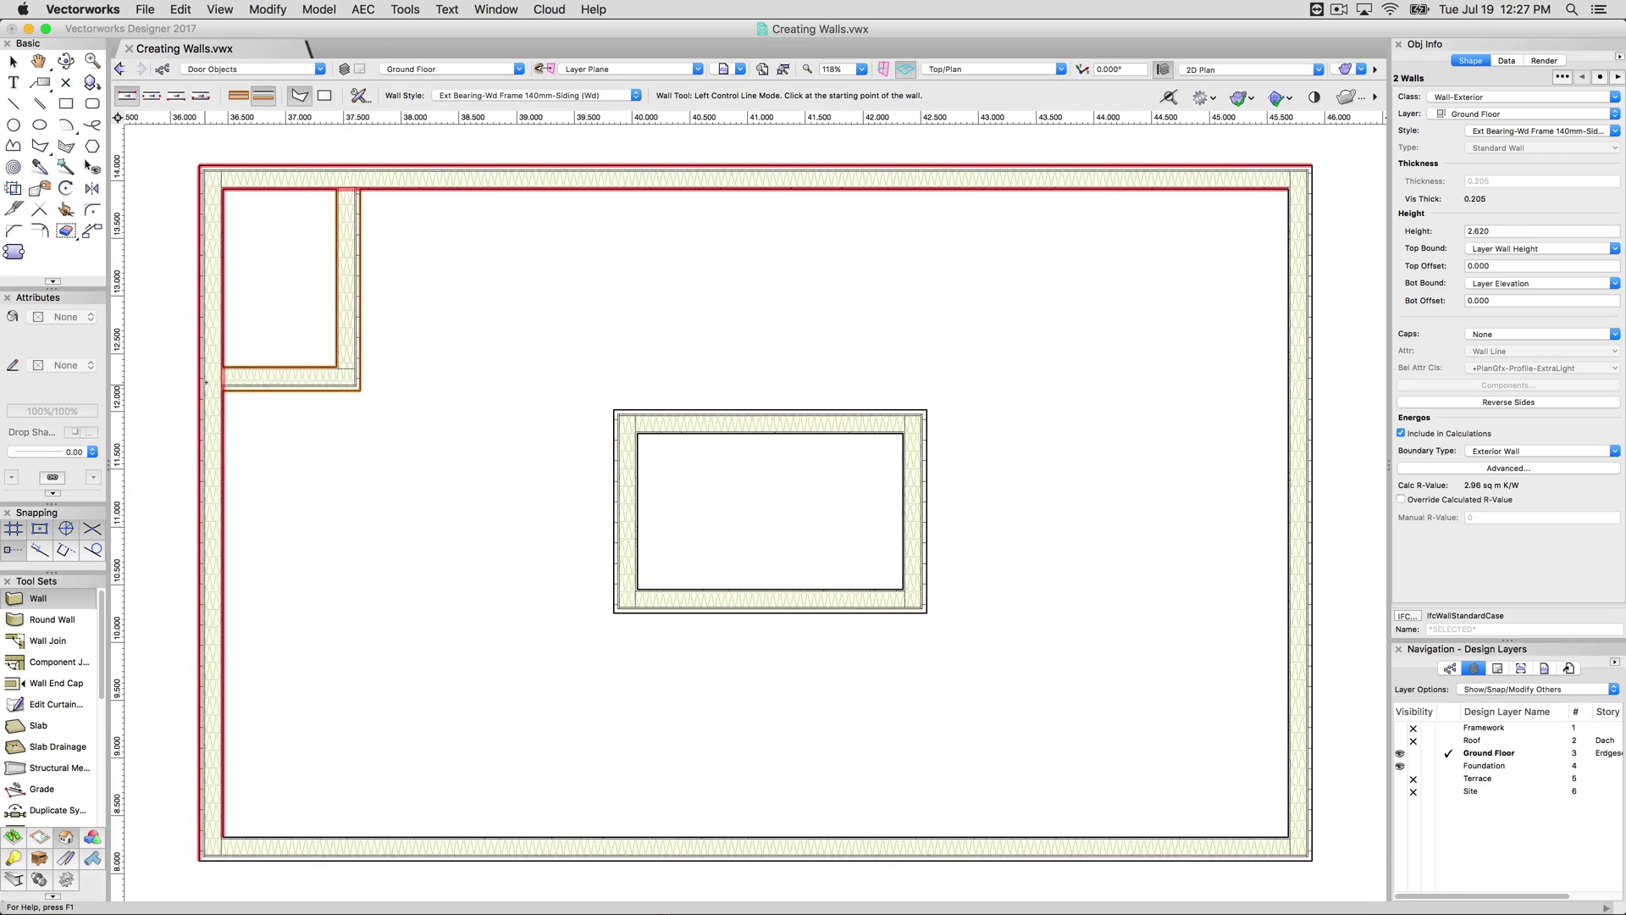
- In Rectangle mode, add a top-right corner room and walls linking the top wall to the centre room
{"action": "left_click", "coordinate": [324, 95]}
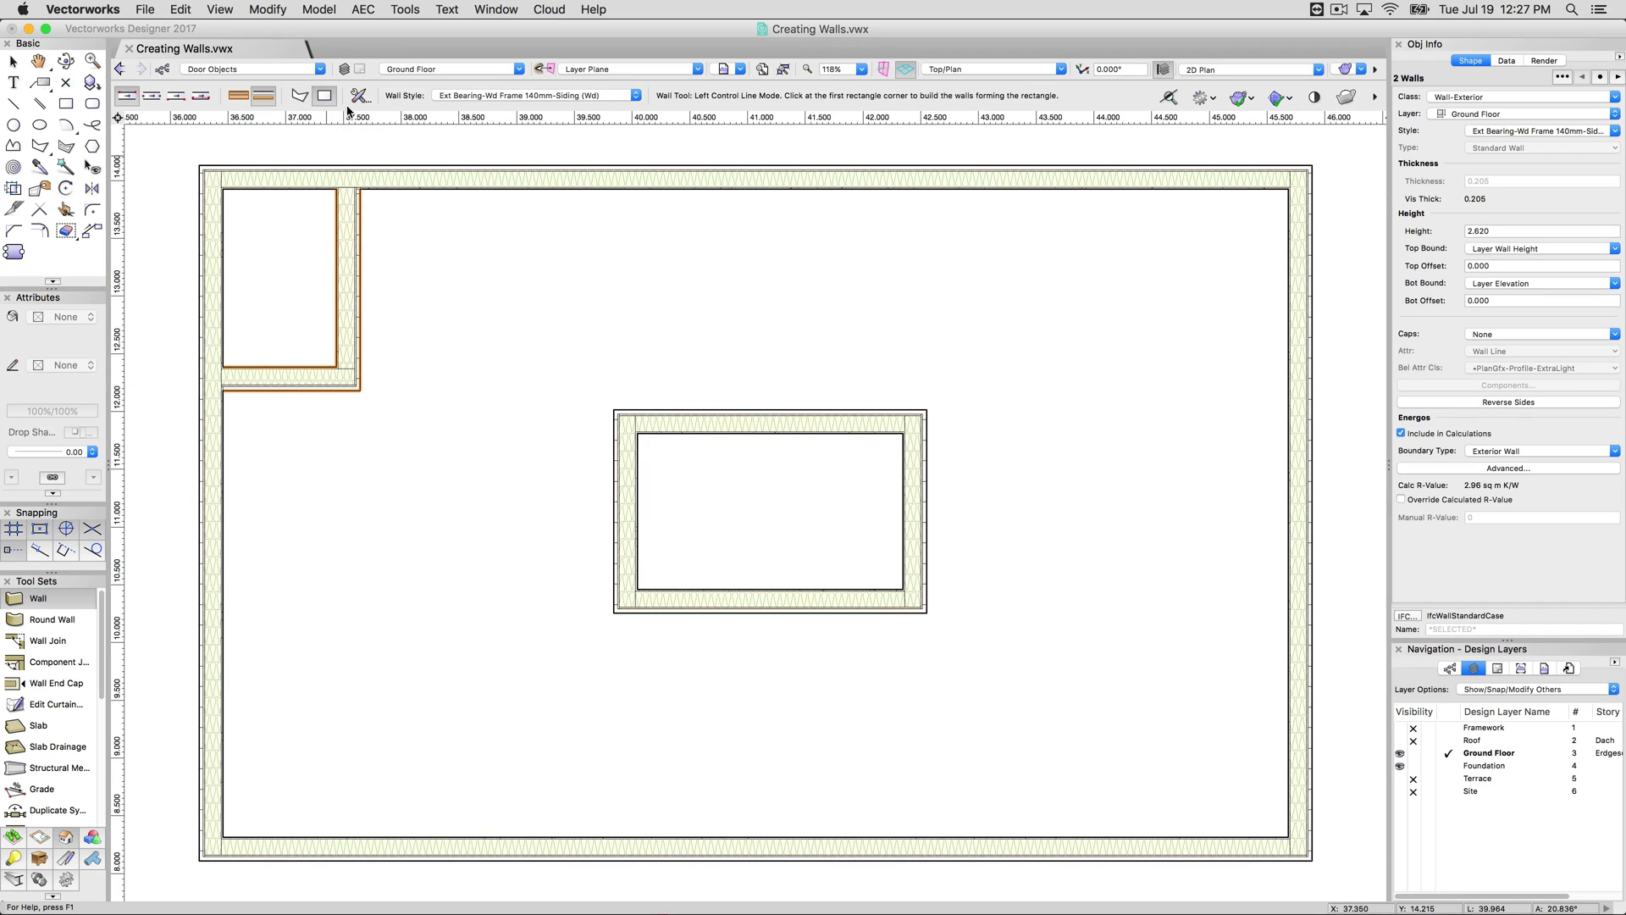
{"action": "left_click", "coordinate": [1051, 177]}
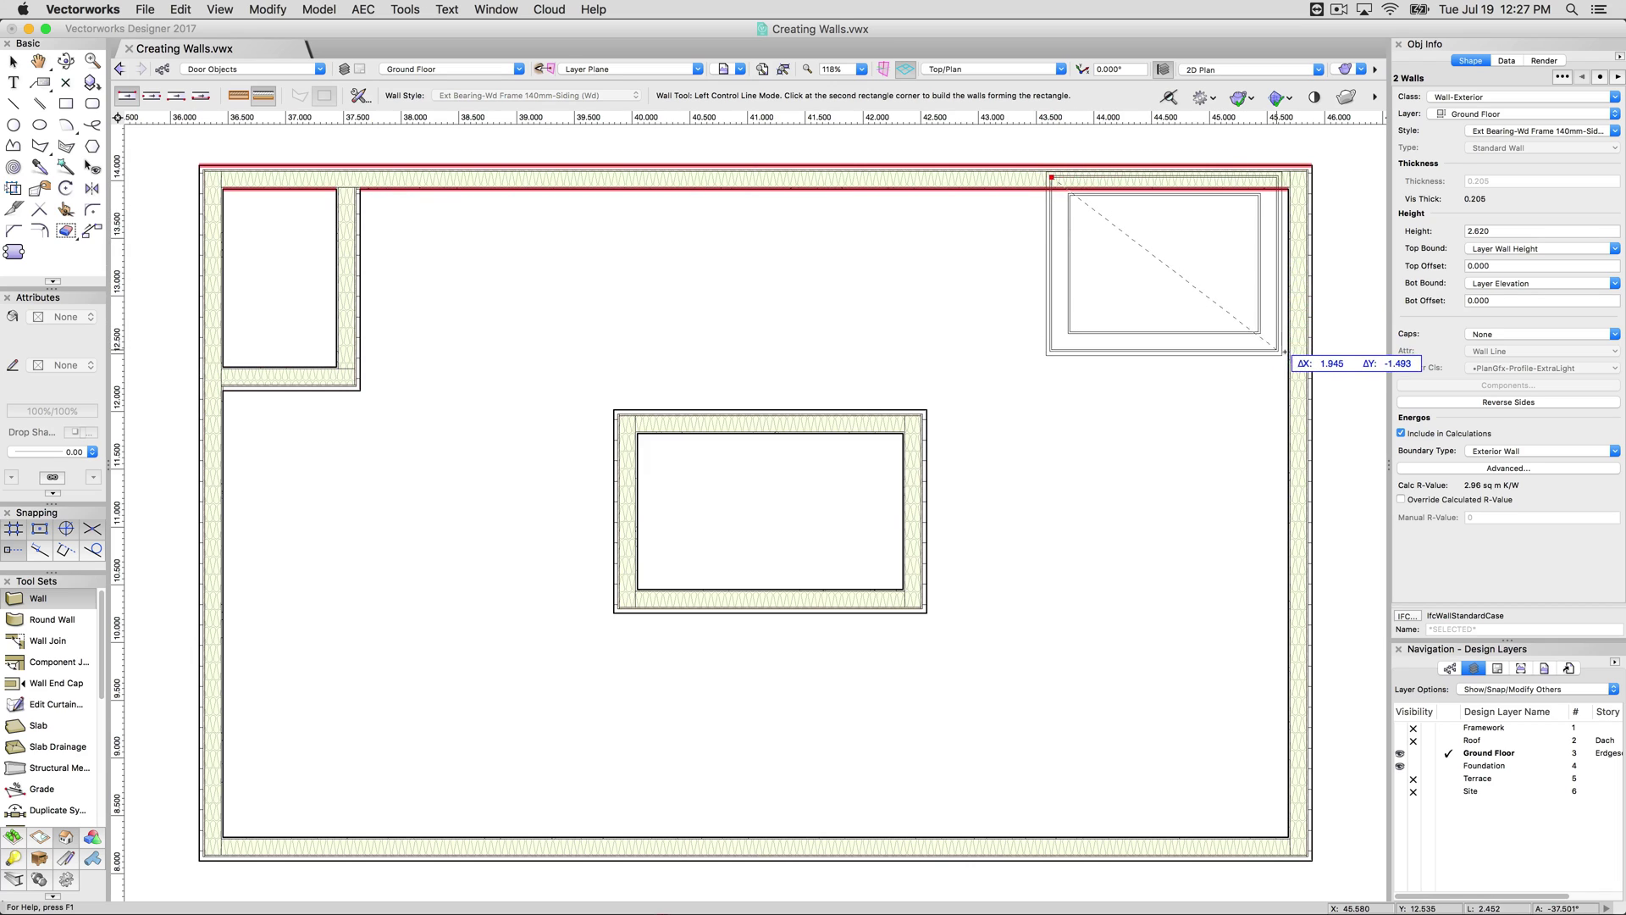
{"action": "left_click", "coordinate": [1300, 442]}
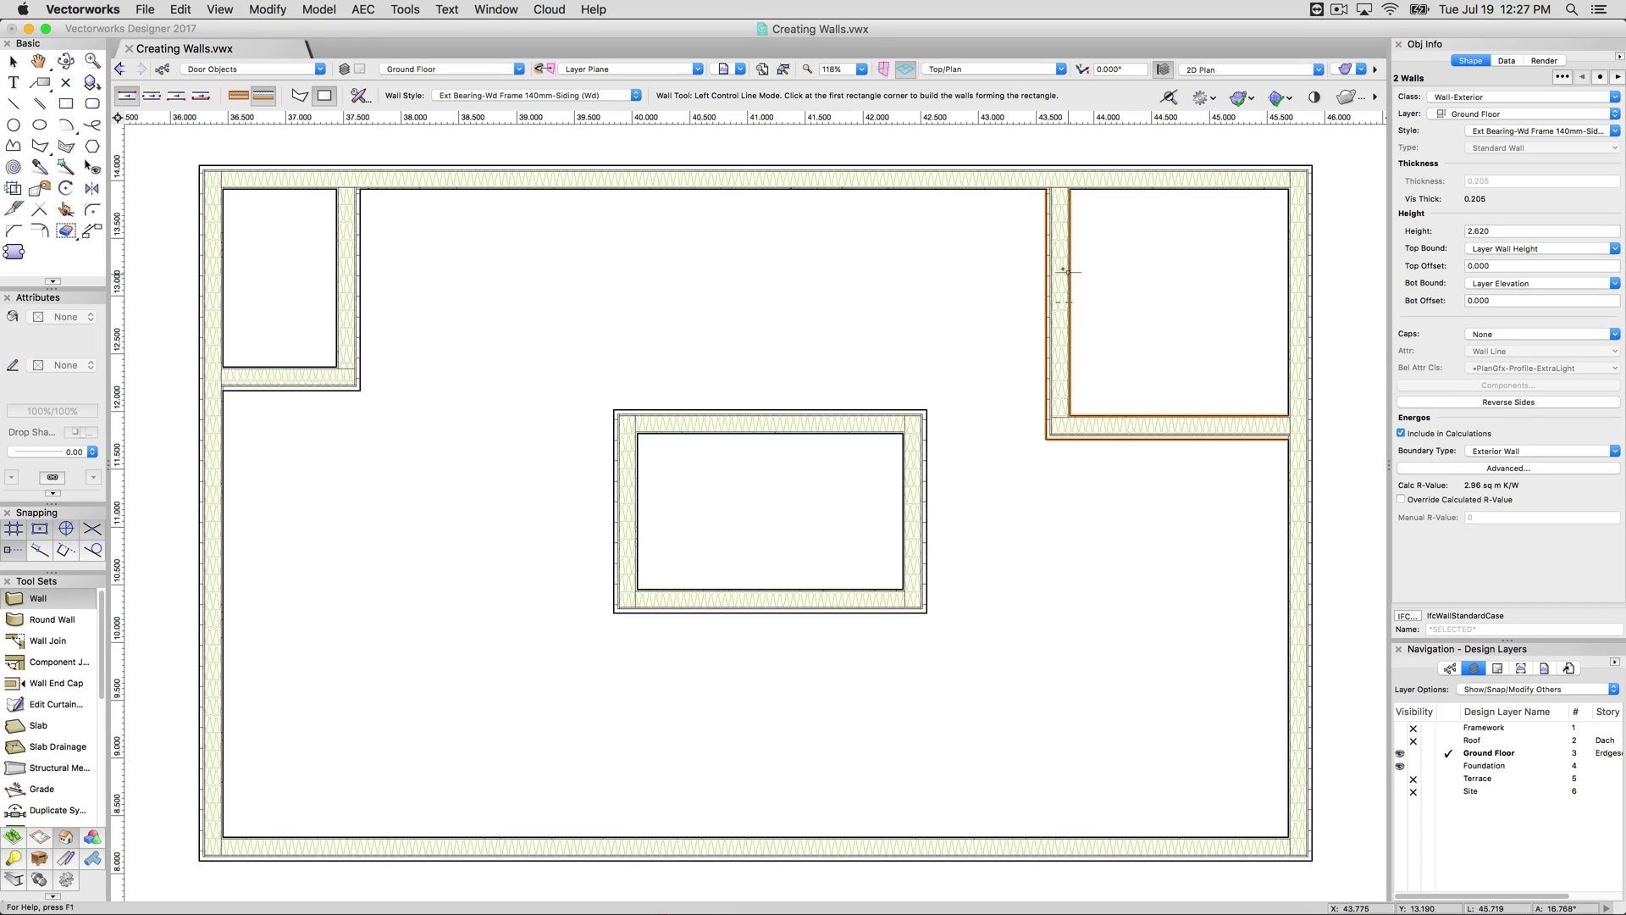
{"action": "left_click", "coordinate": [654, 176]}
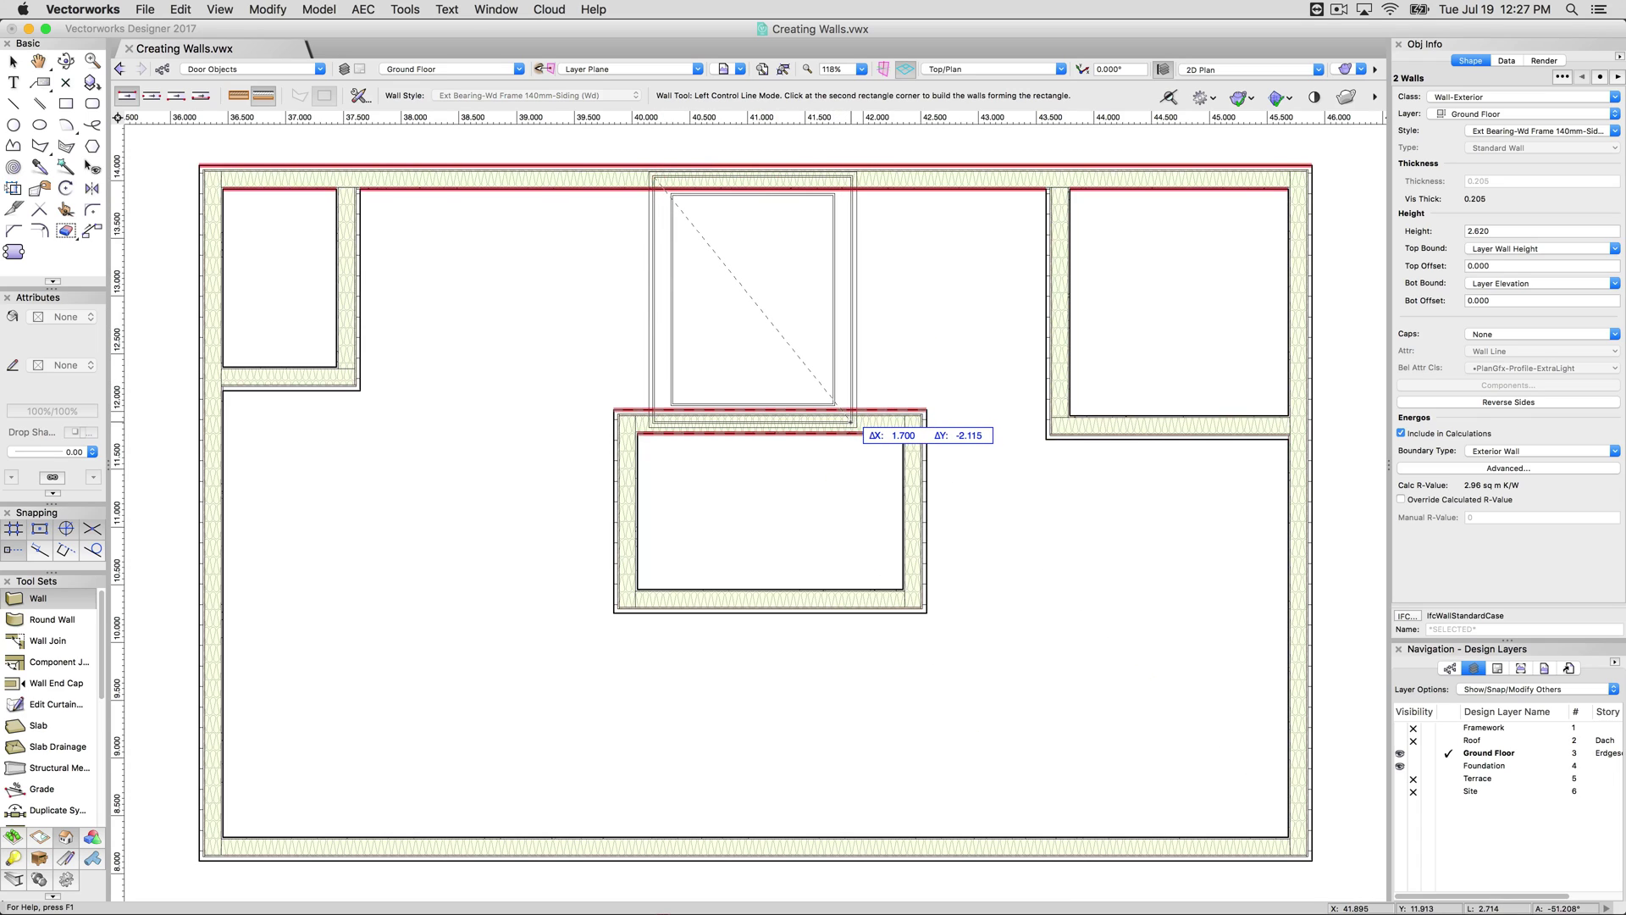
{"action": "left_click", "coordinate": [854, 403]}
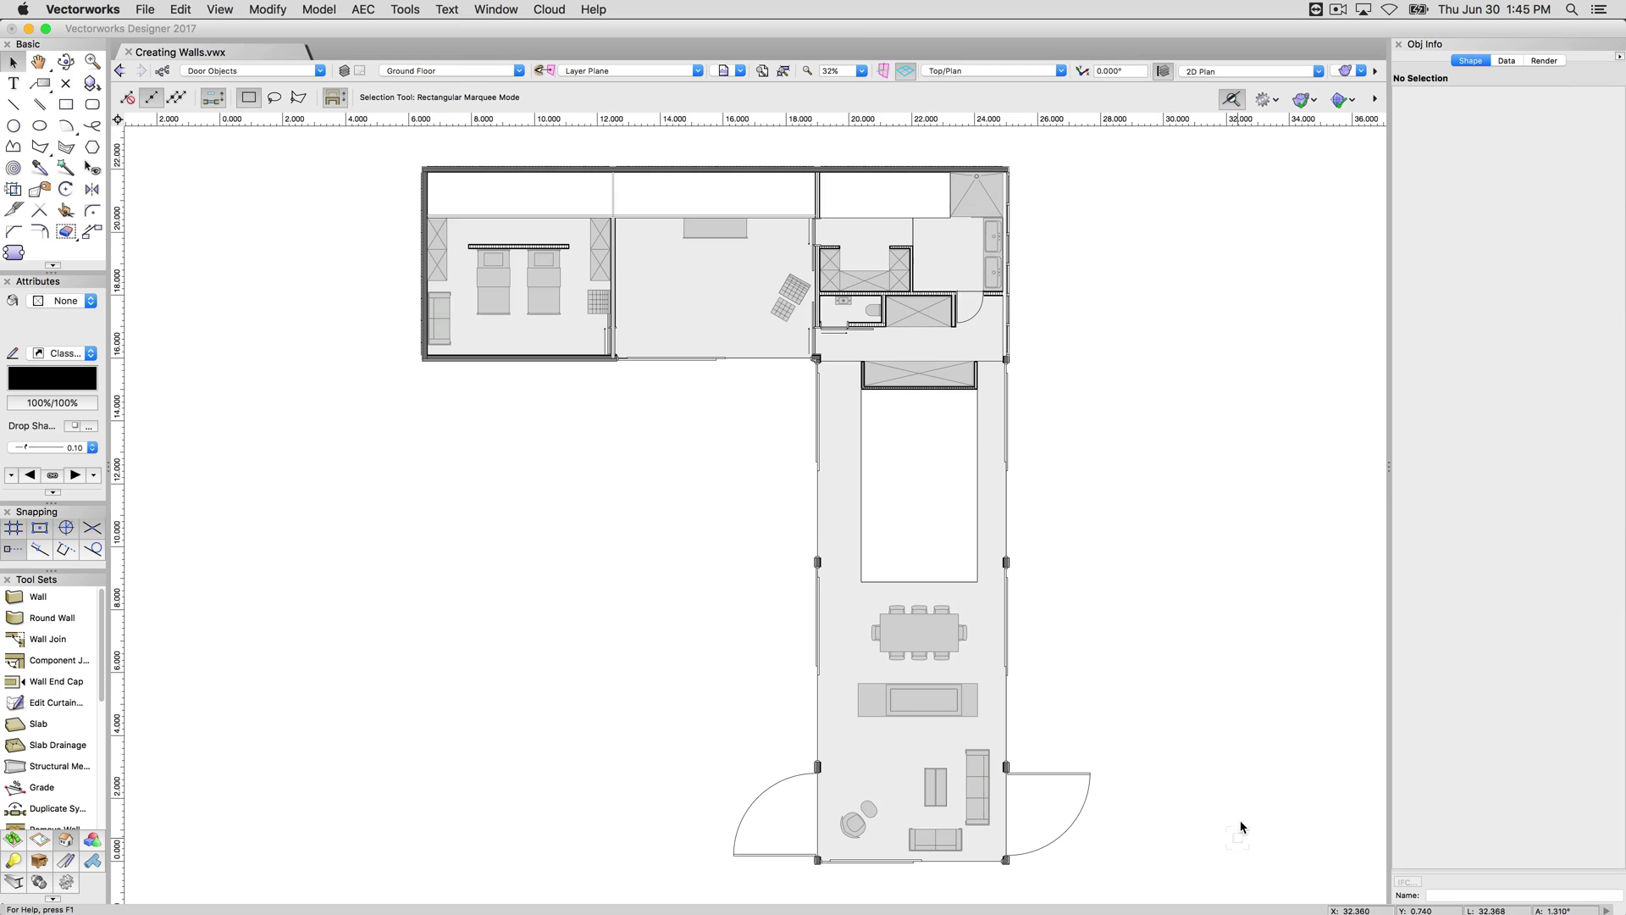
{"action": "scroll", "coordinate": [1008, 238], "scroll_direction": "up", "scroll_amount": 2}
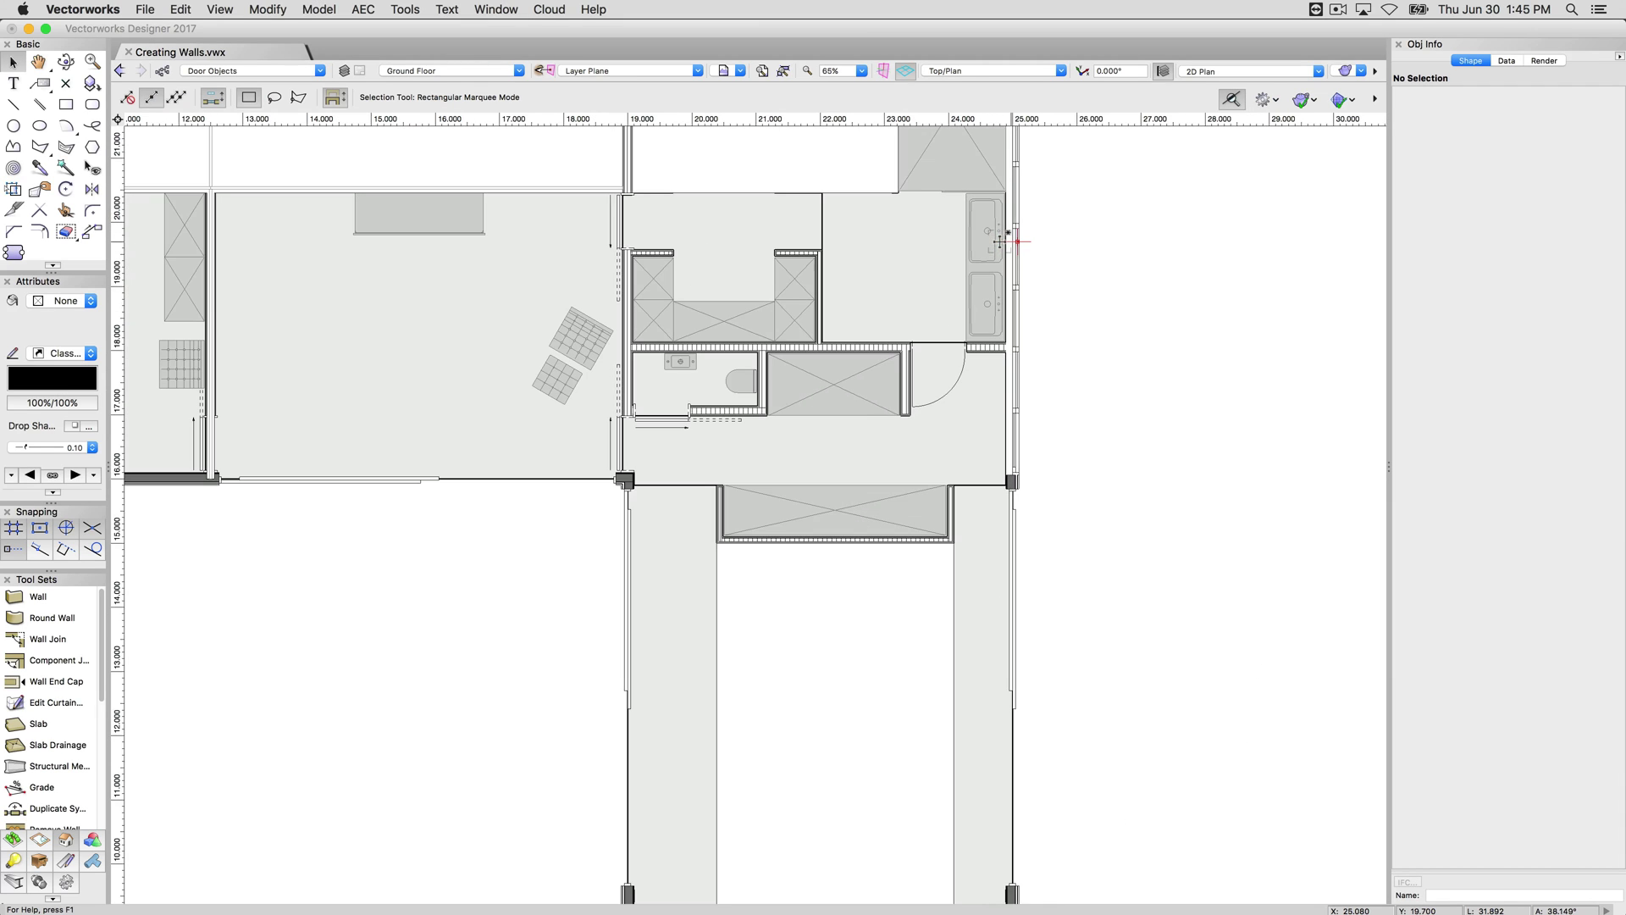
{"action": "scroll", "coordinate": [1073, 293], "scroll_direction": "up", "scroll_amount": 1}
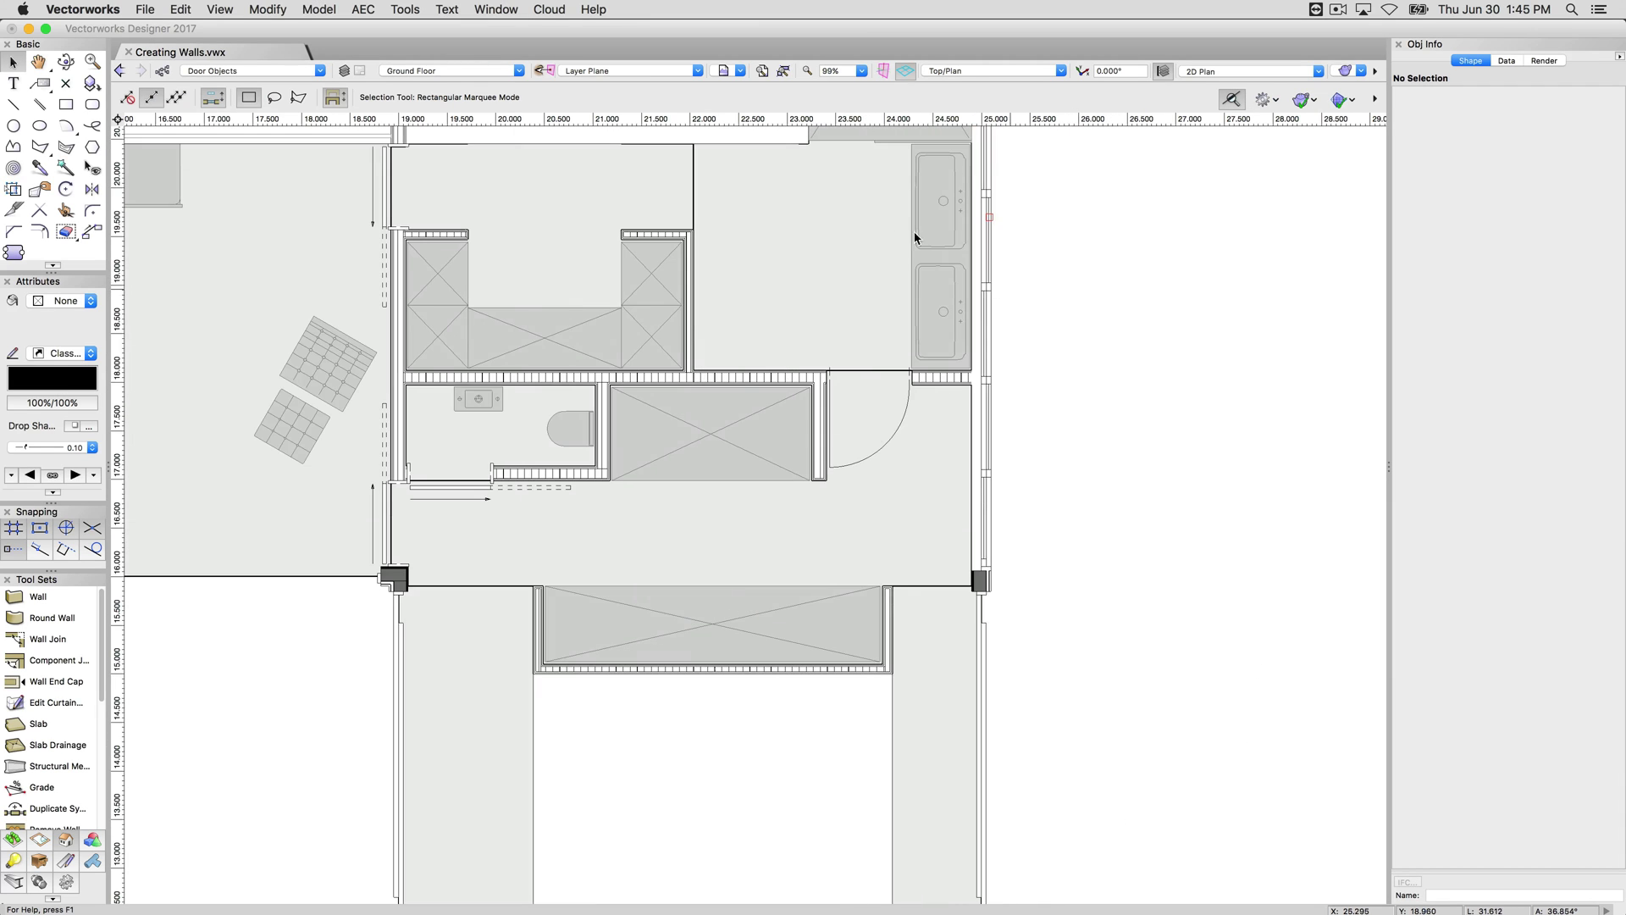
{"action": "left_click", "coordinate": [602, 424]}
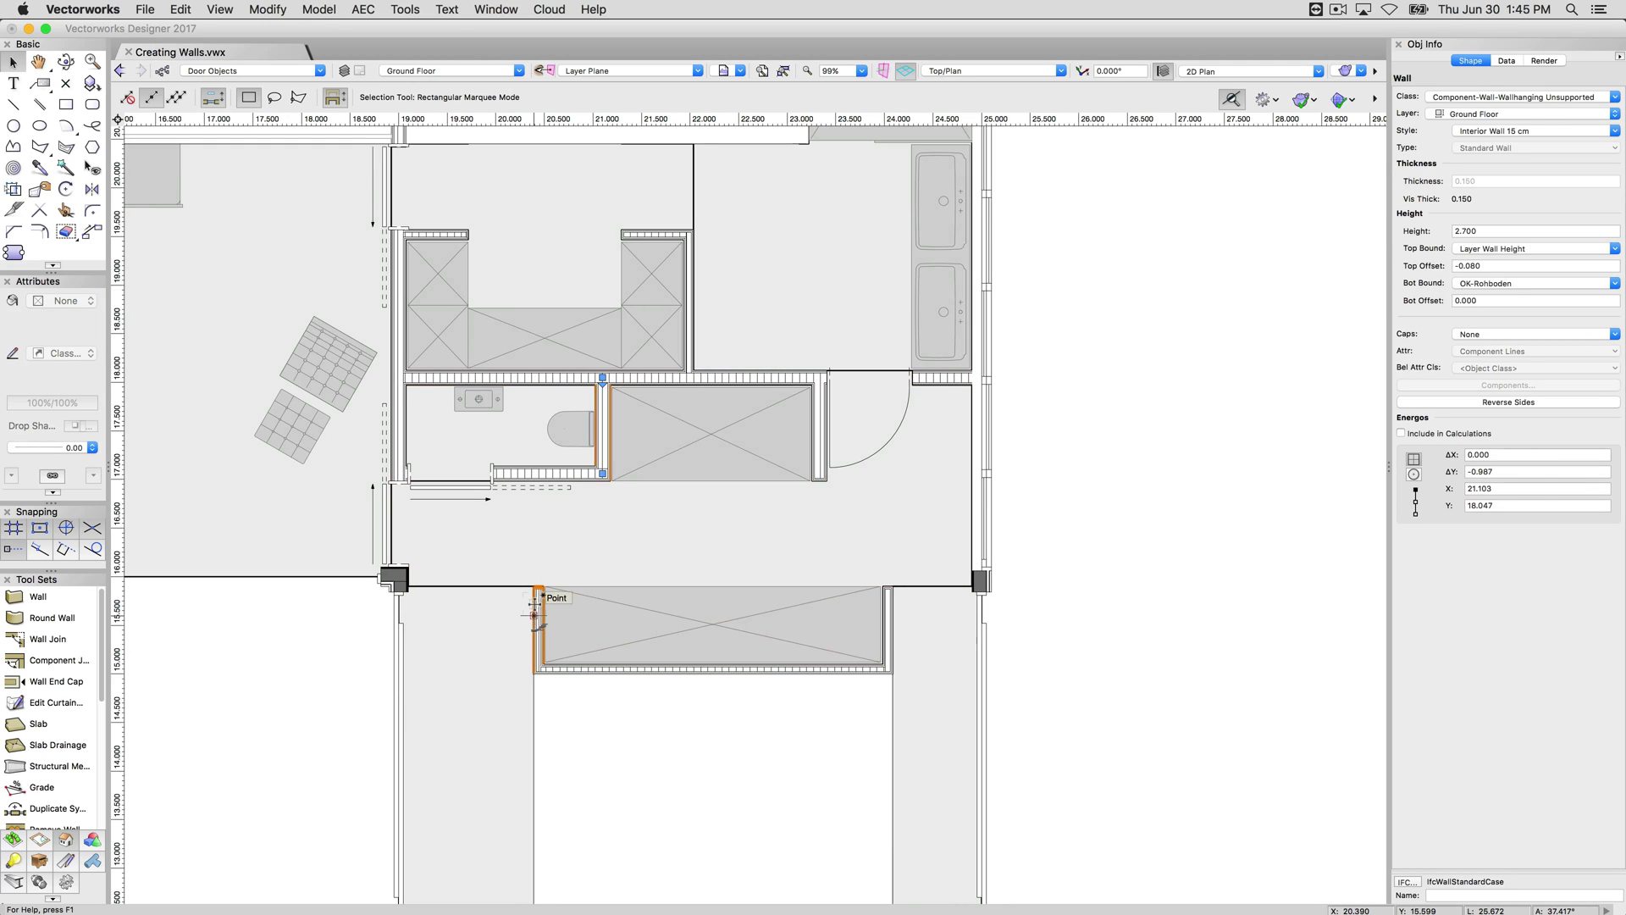
{"action": "left_click", "coordinate": [1107, 452]}
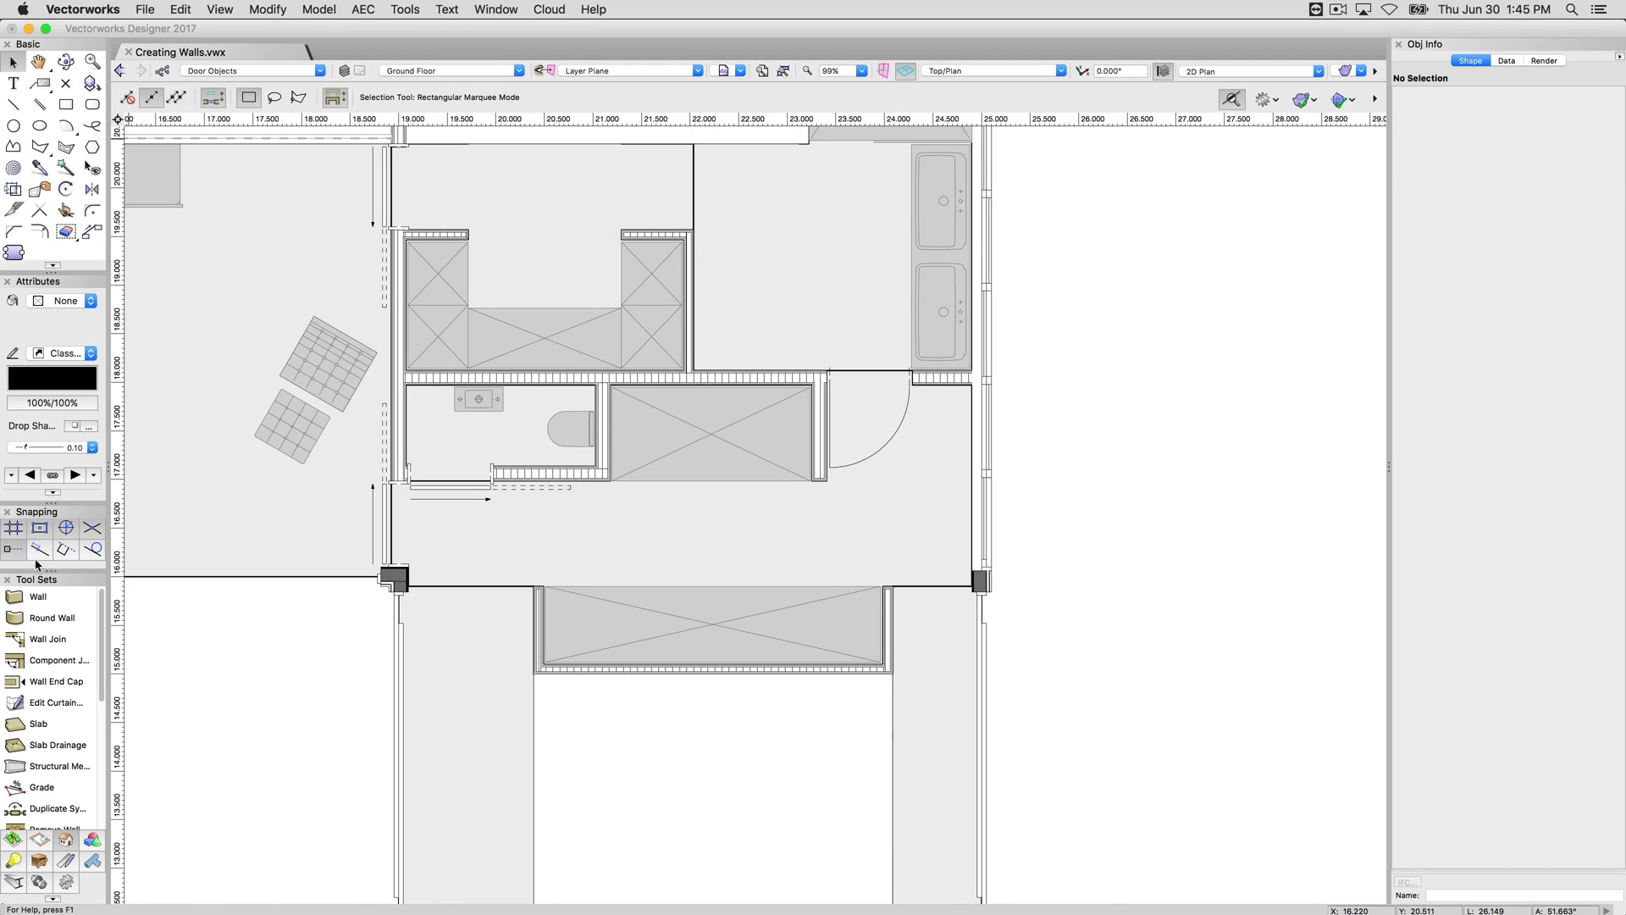
- Activate the Wall tool and choose the Interior Wall 10 cm wall style
{"action": "left_click", "coordinate": [38, 596]}
{"action": "left_click", "coordinate": [491, 98]}
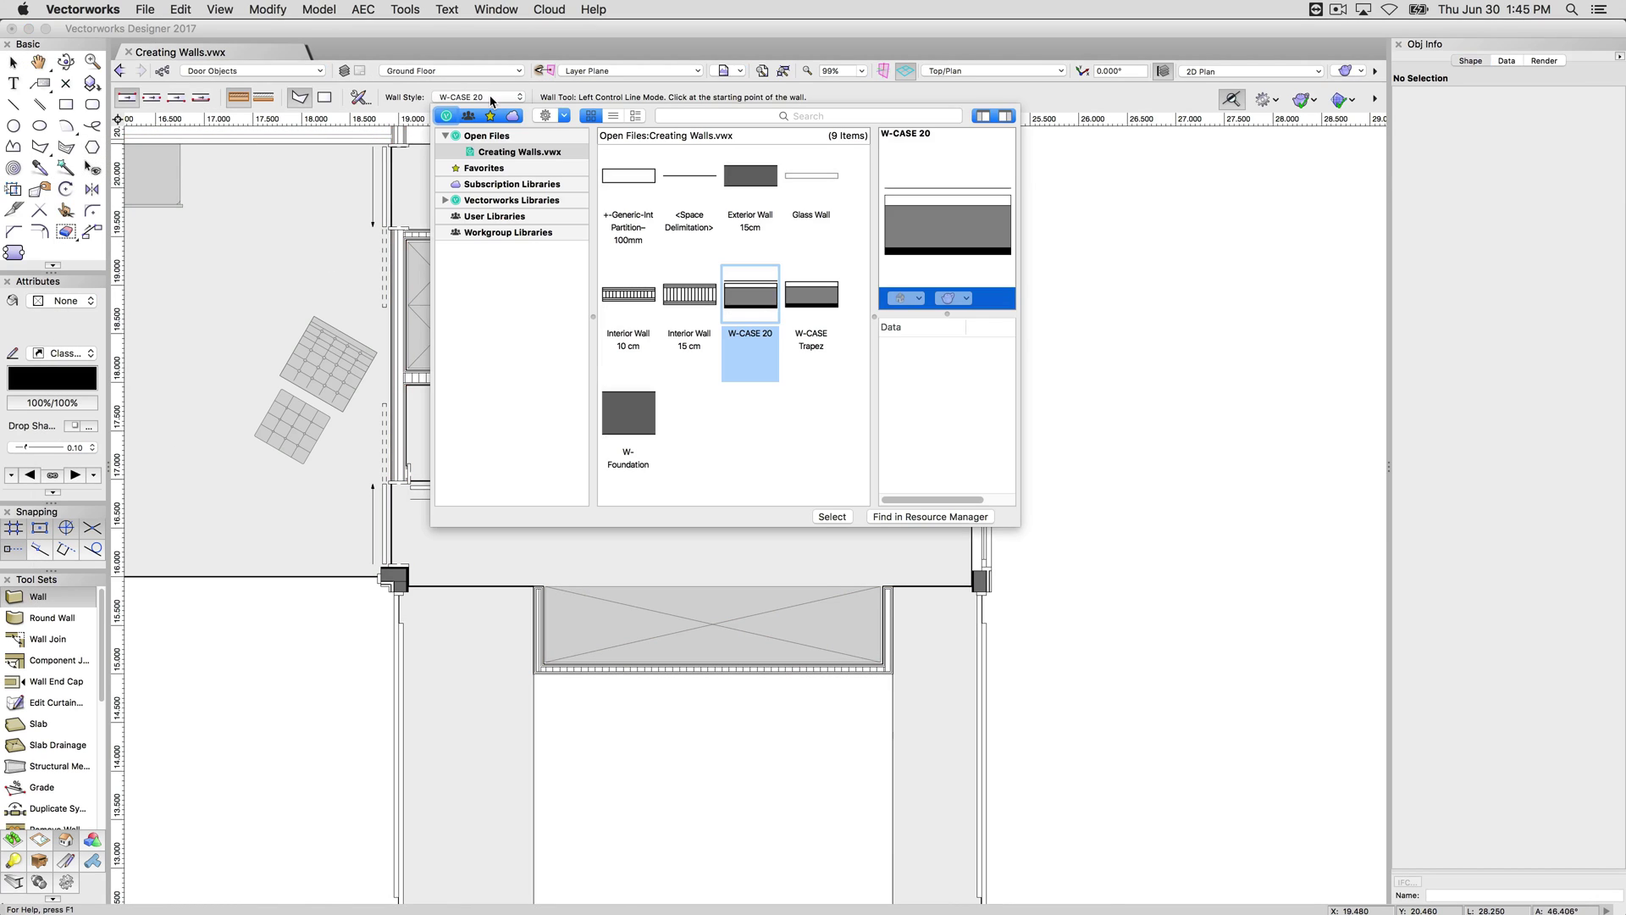
{"action": "double_click", "coordinate": [636, 302]}
- Draw a trial rectangle of walls, then undo it
{"action": "scroll", "coordinate": [773, 332], "scroll_direction": "up", "scroll_amount": 2}
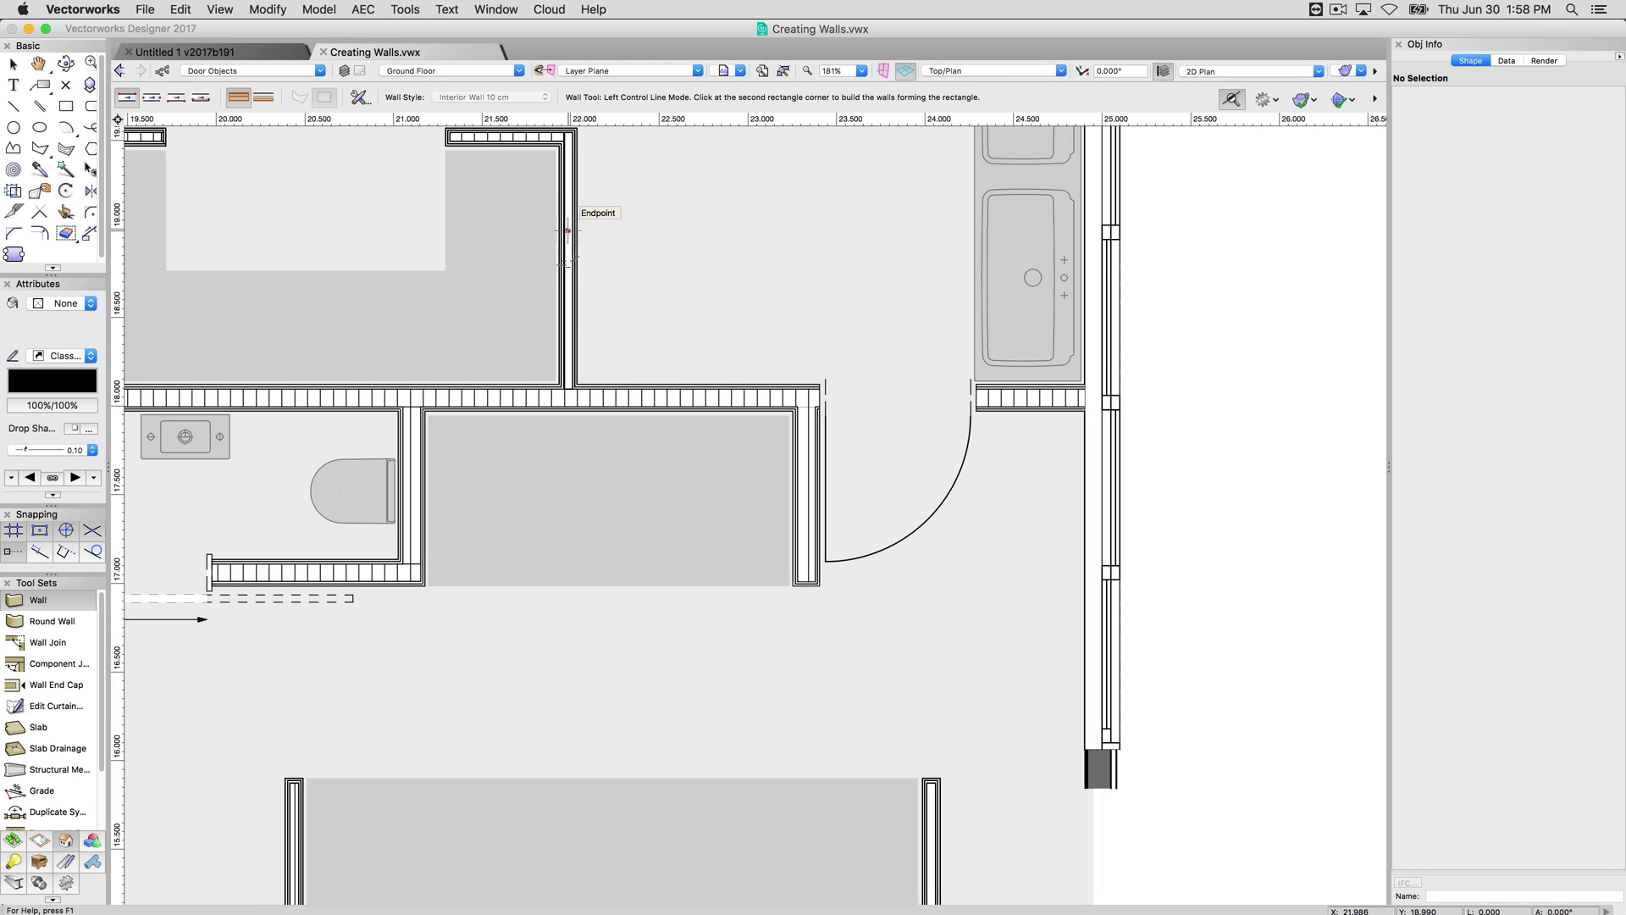
{"action": "left_click", "coordinate": [568, 231]}
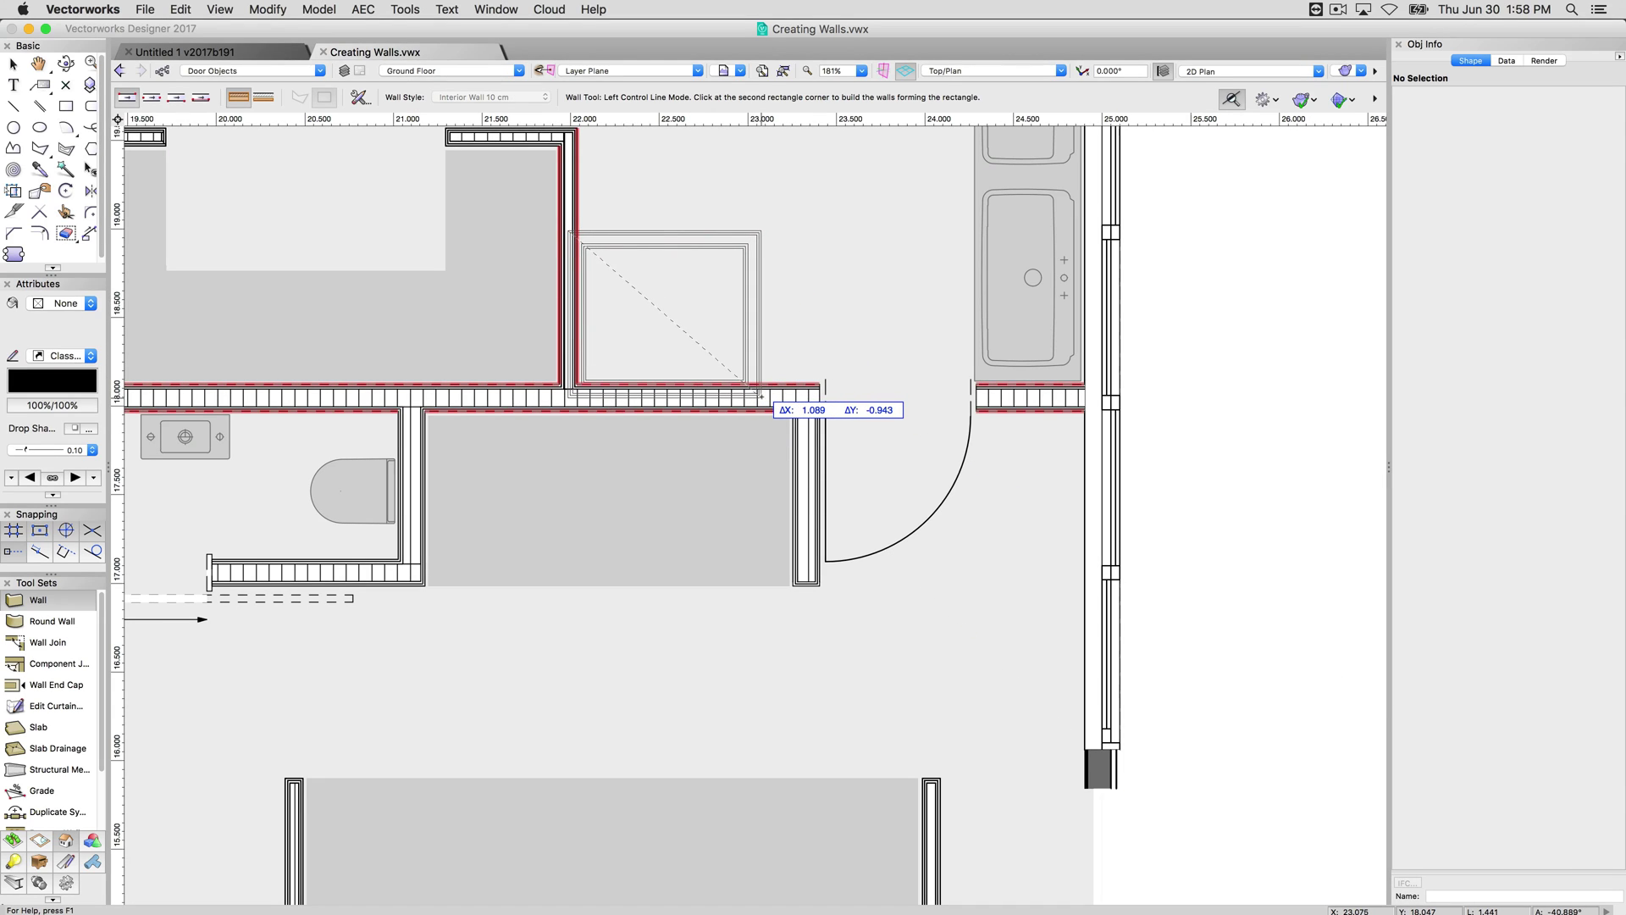
{"action": "left_click", "coordinate": [760, 395]}
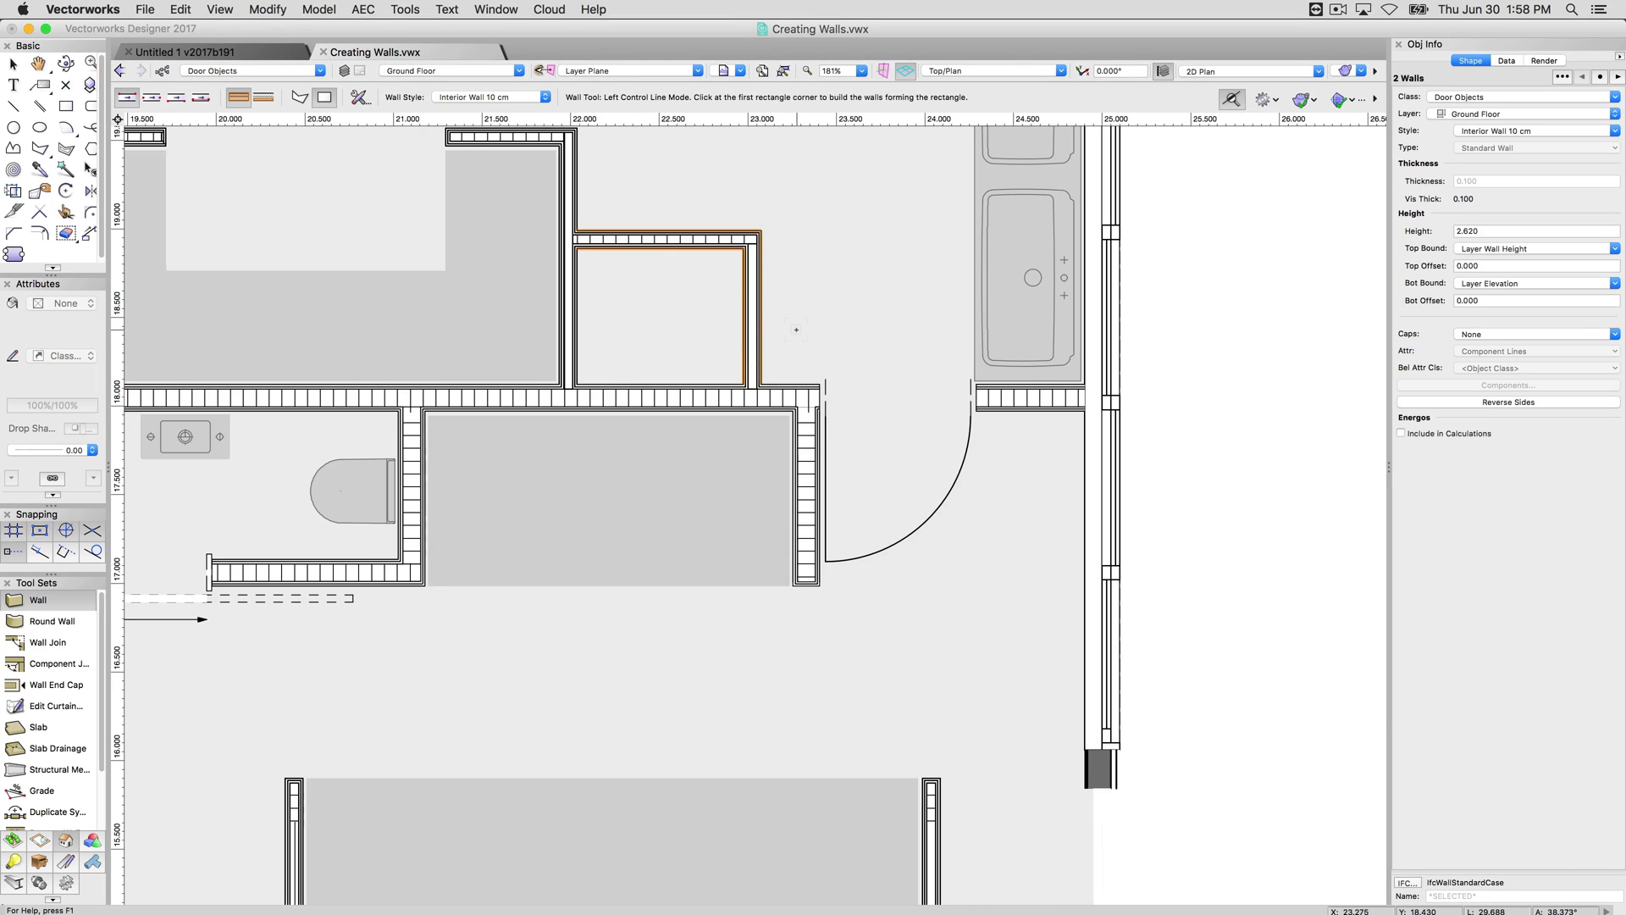
{"action": "key", "text": "super+z"}
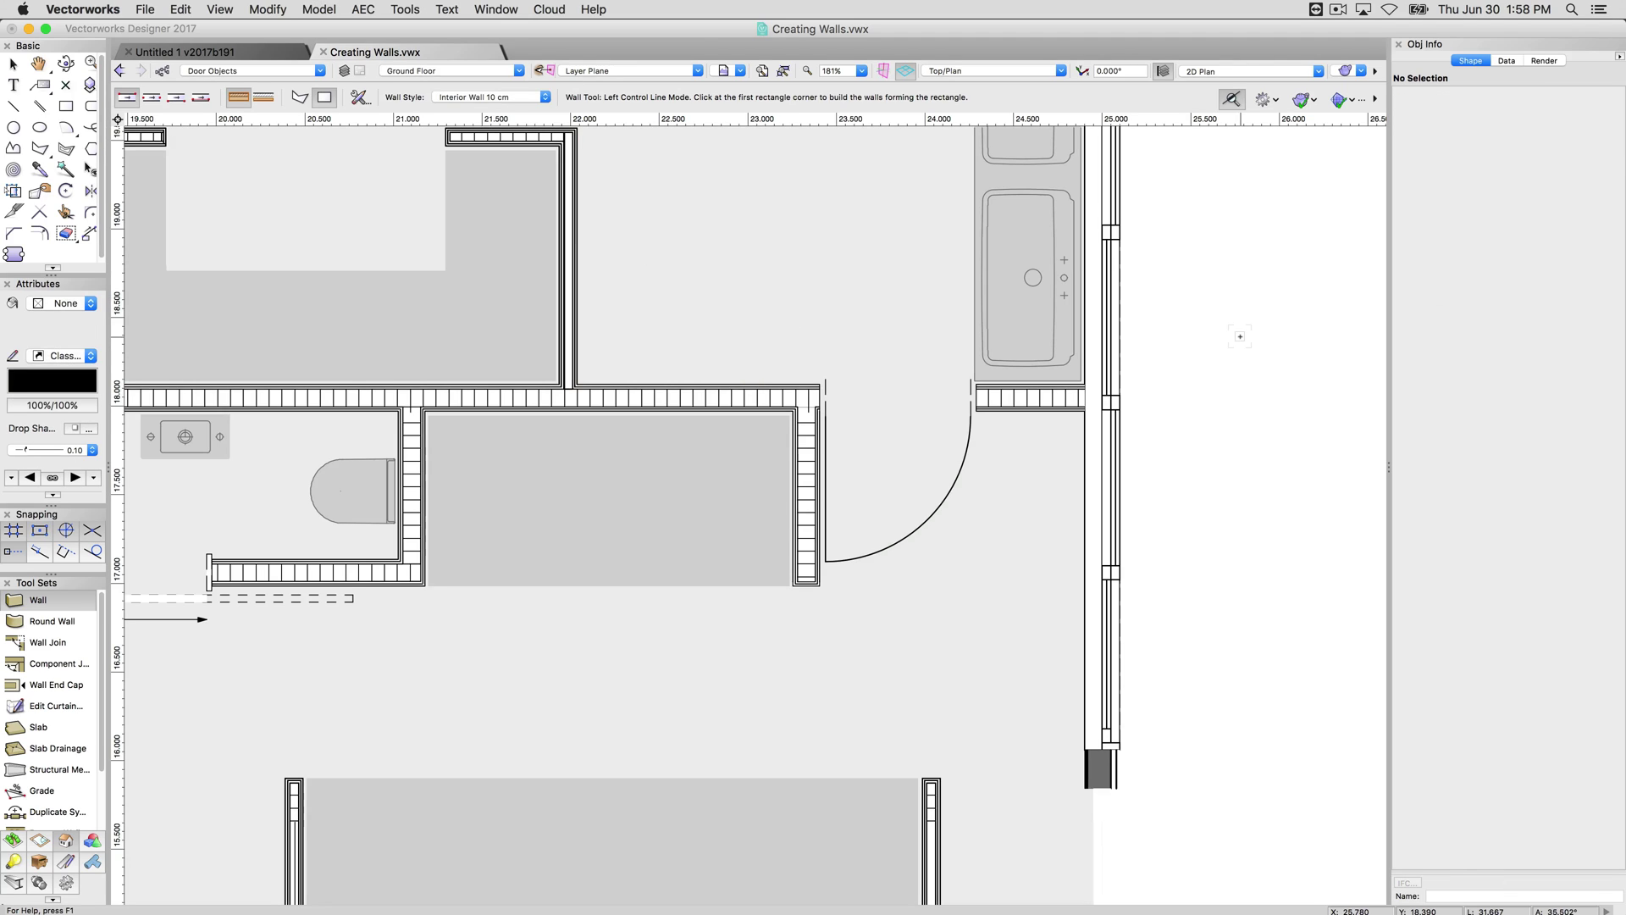
- Zoom out to empty plan space and start a Polyline-mode wall run at a first point
{"action": "key", "text": "super+6"}
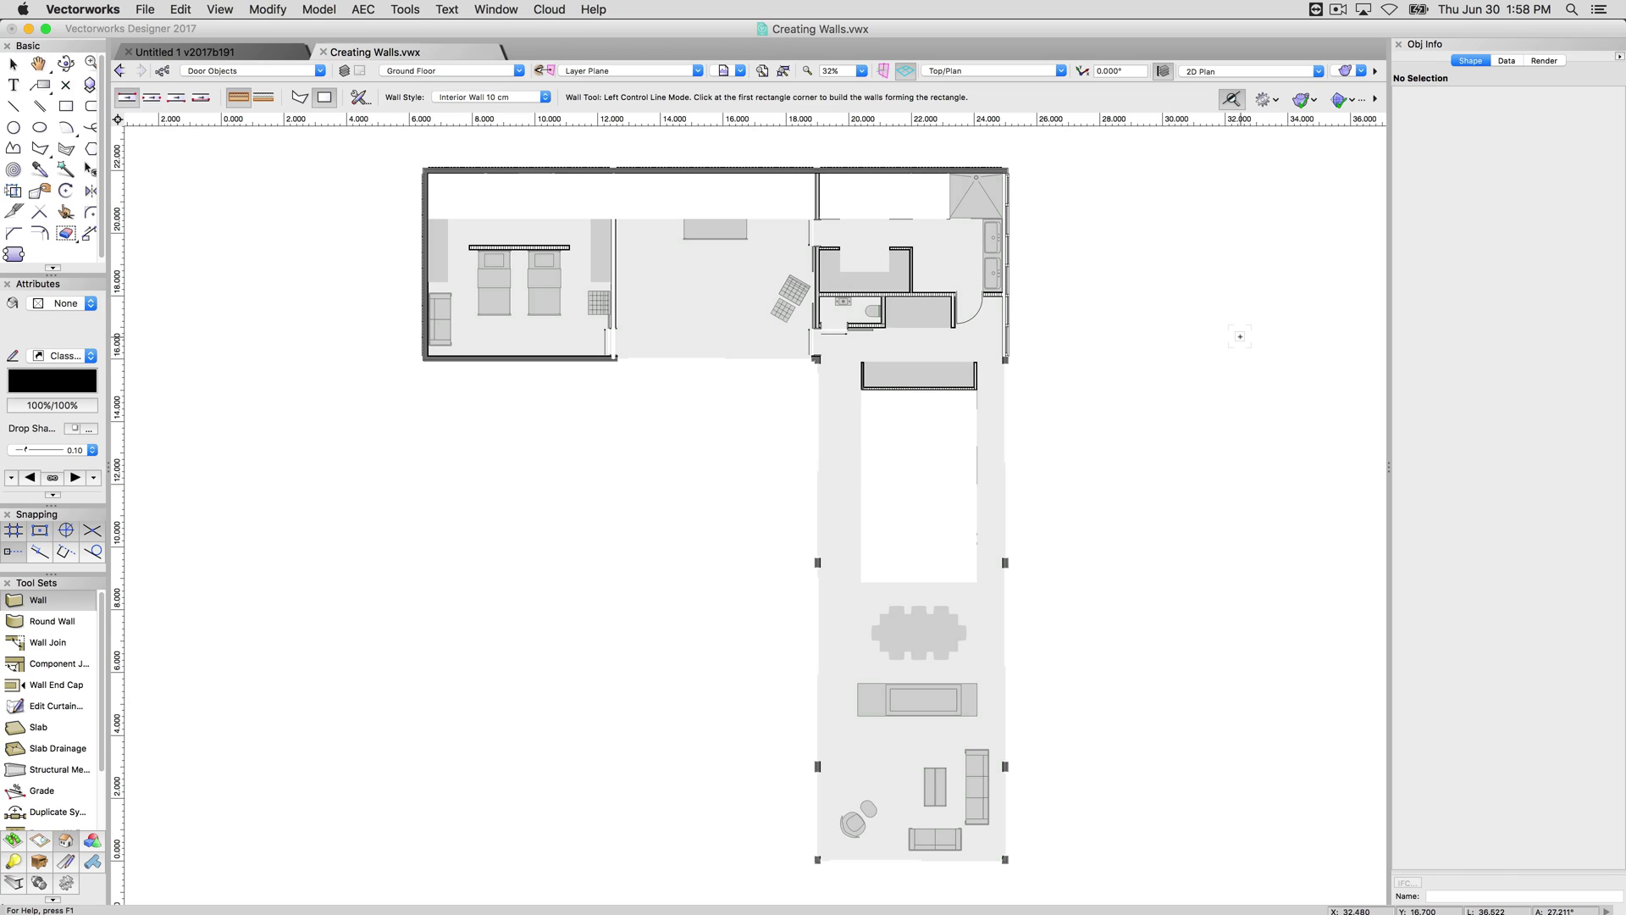
{"action": "key", "text": "h"}
{"action": "left_click_drag", "start_coordinate": [1268, 399], "coordinate": [348, 395]}
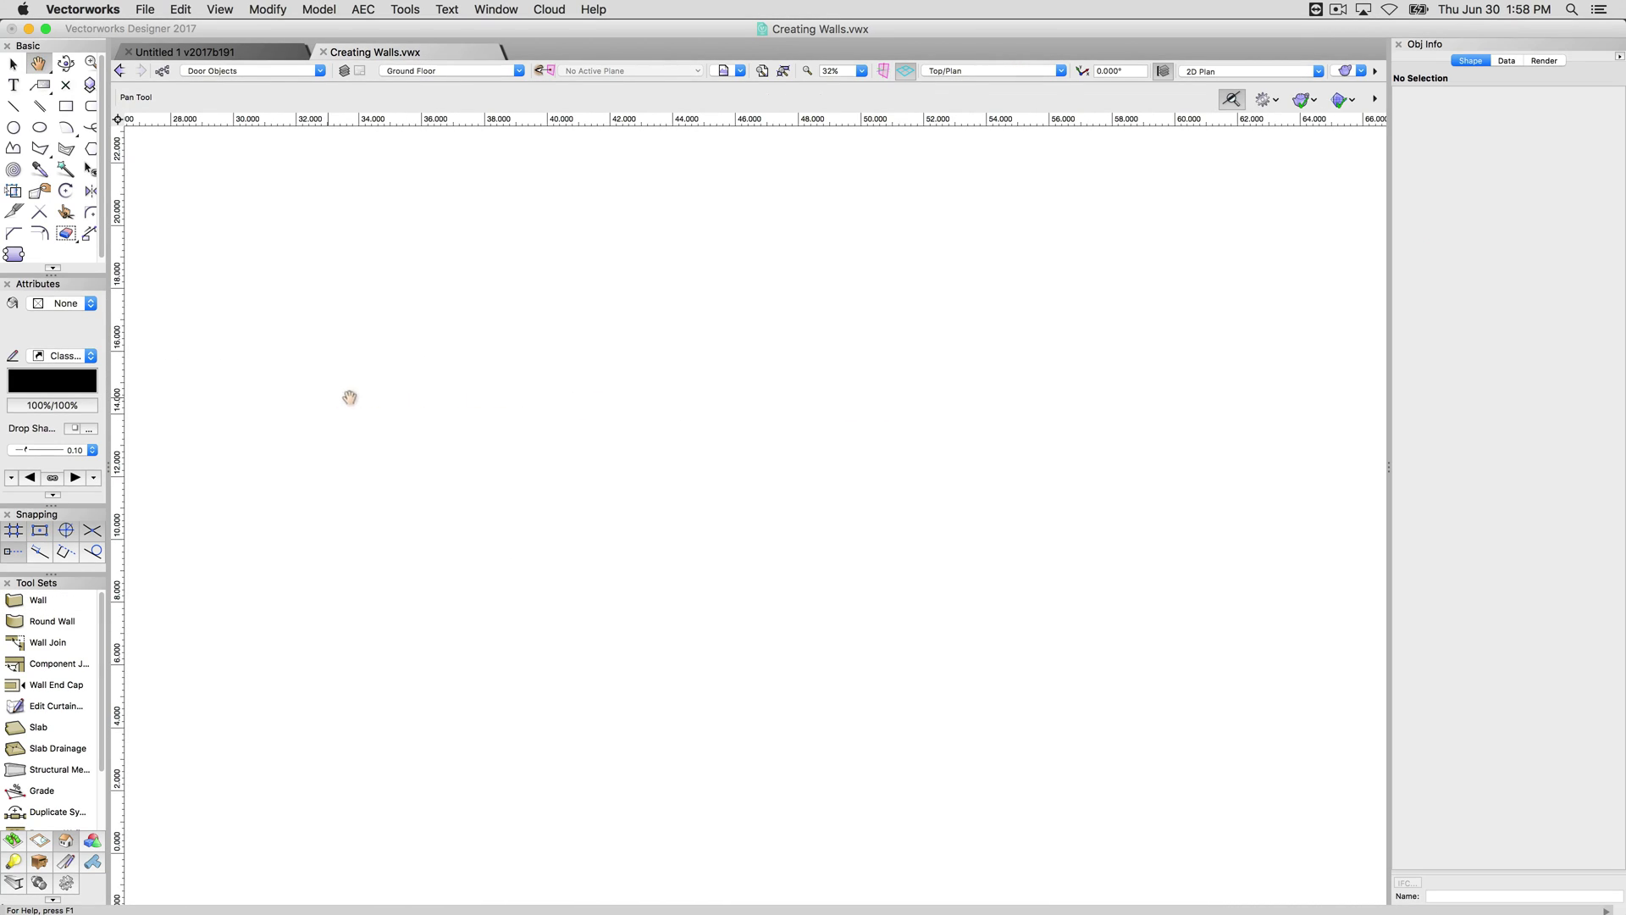
{"action": "key", "text": "9"}
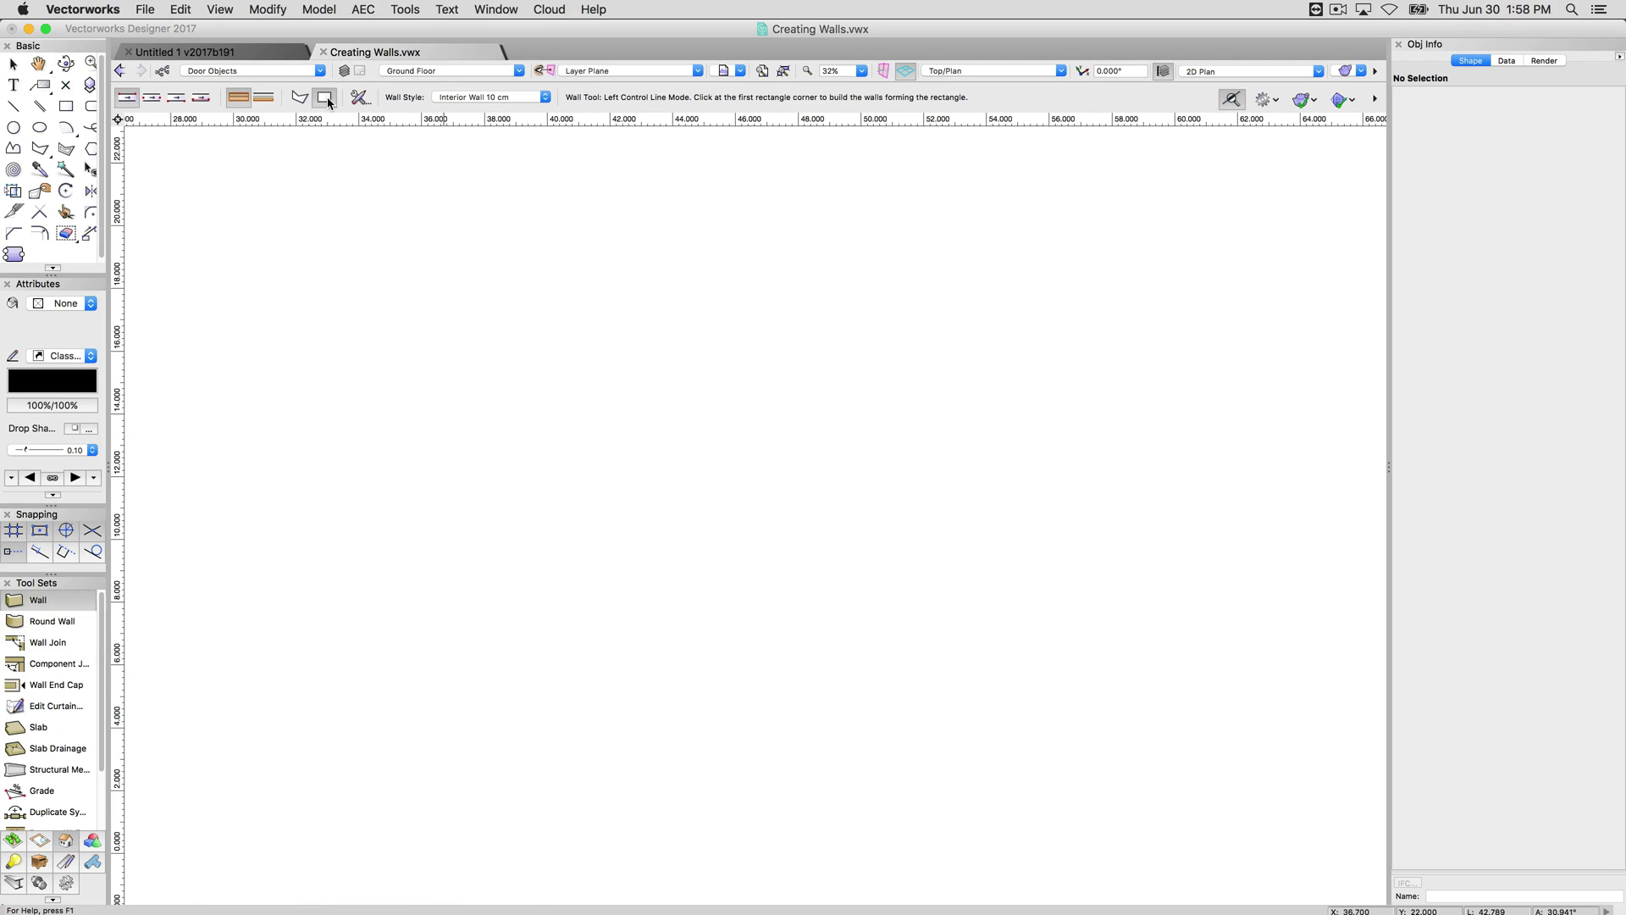
{"action": "left_click", "coordinate": [300, 97]}
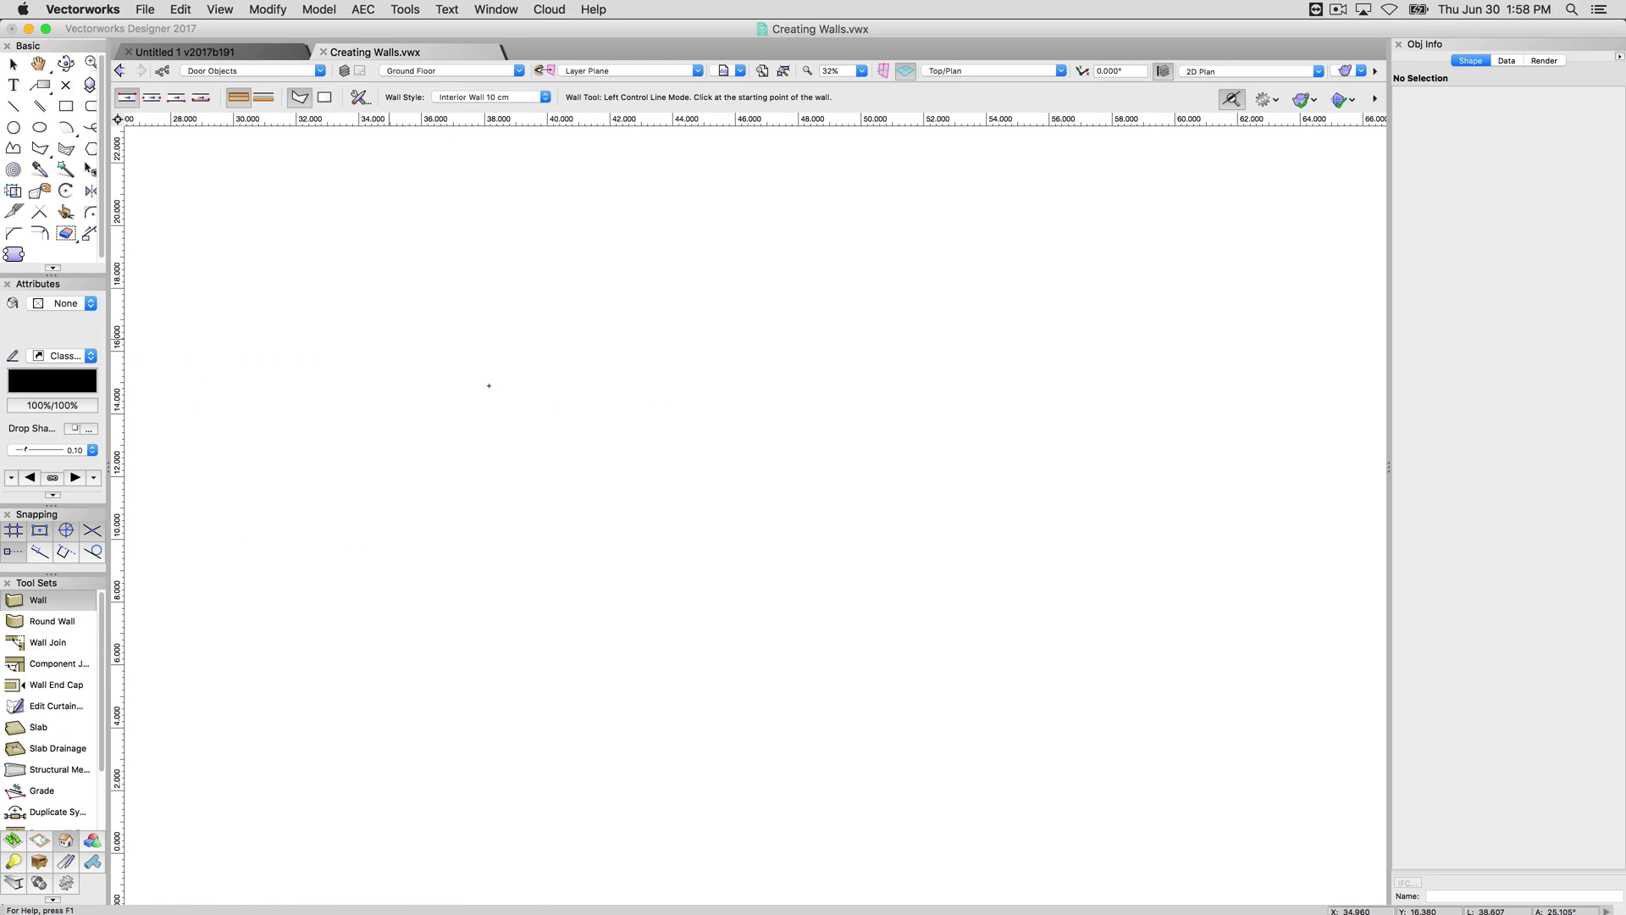
{"action": "scroll", "coordinate": [463, 366], "scroll_direction": "up", "scroll_amount": 1}
{"action": "left_click", "coordinate": [389, 361]}
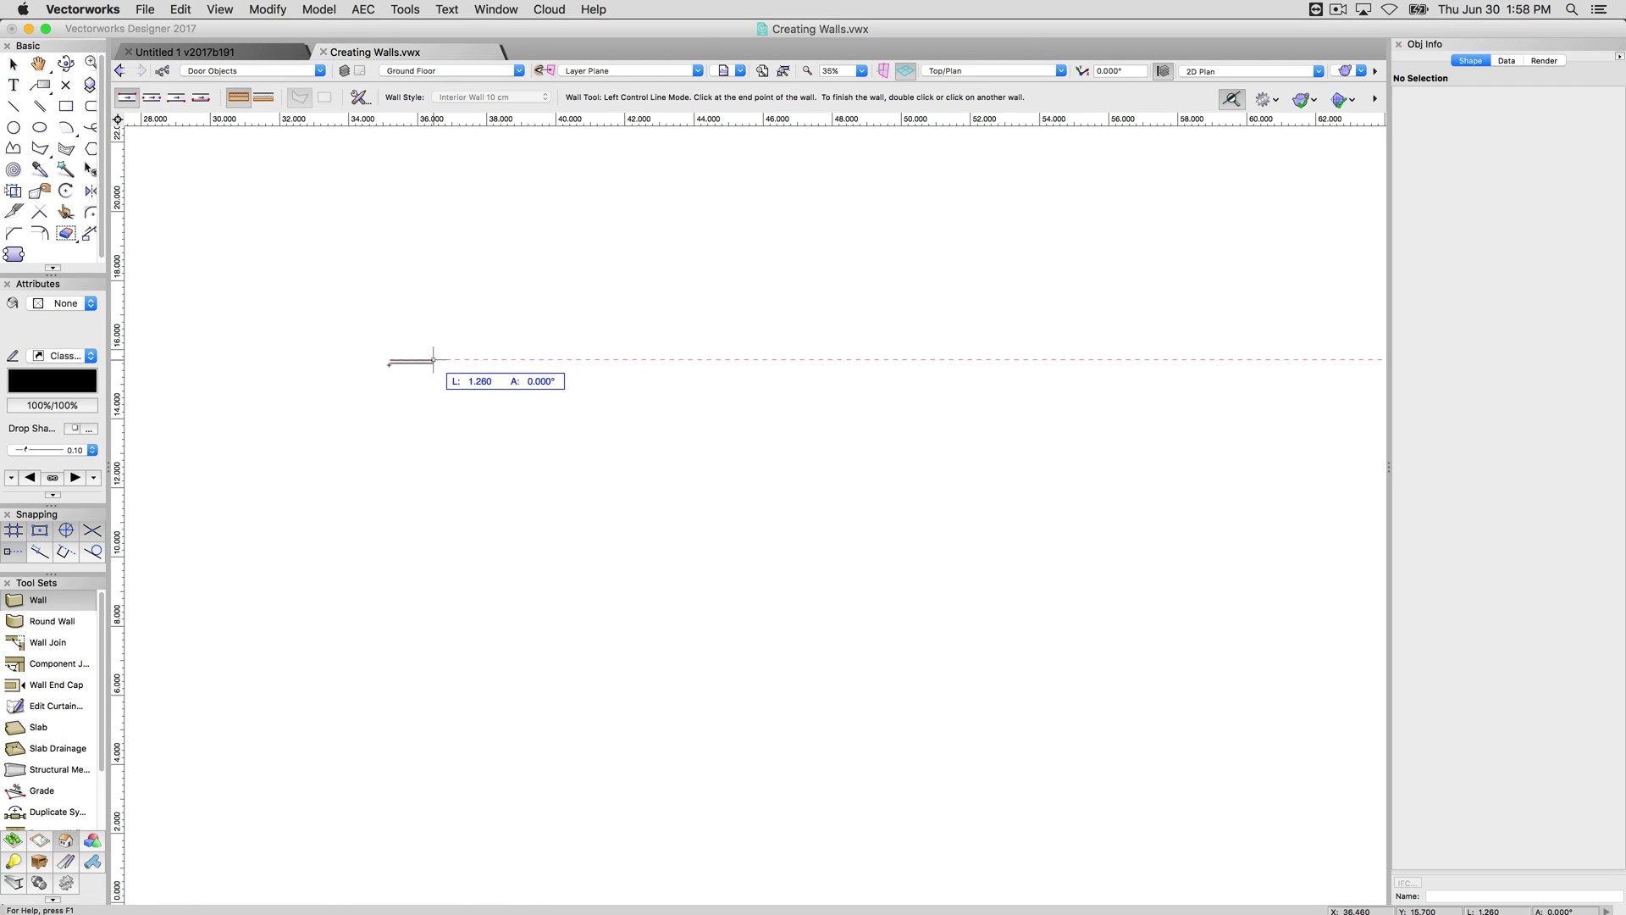
- Place the first wall with its length locked at 5
{"action": "scroll", "coordinate": [400, 359], "scroll_direction": "up", "scroll_amount": 3}
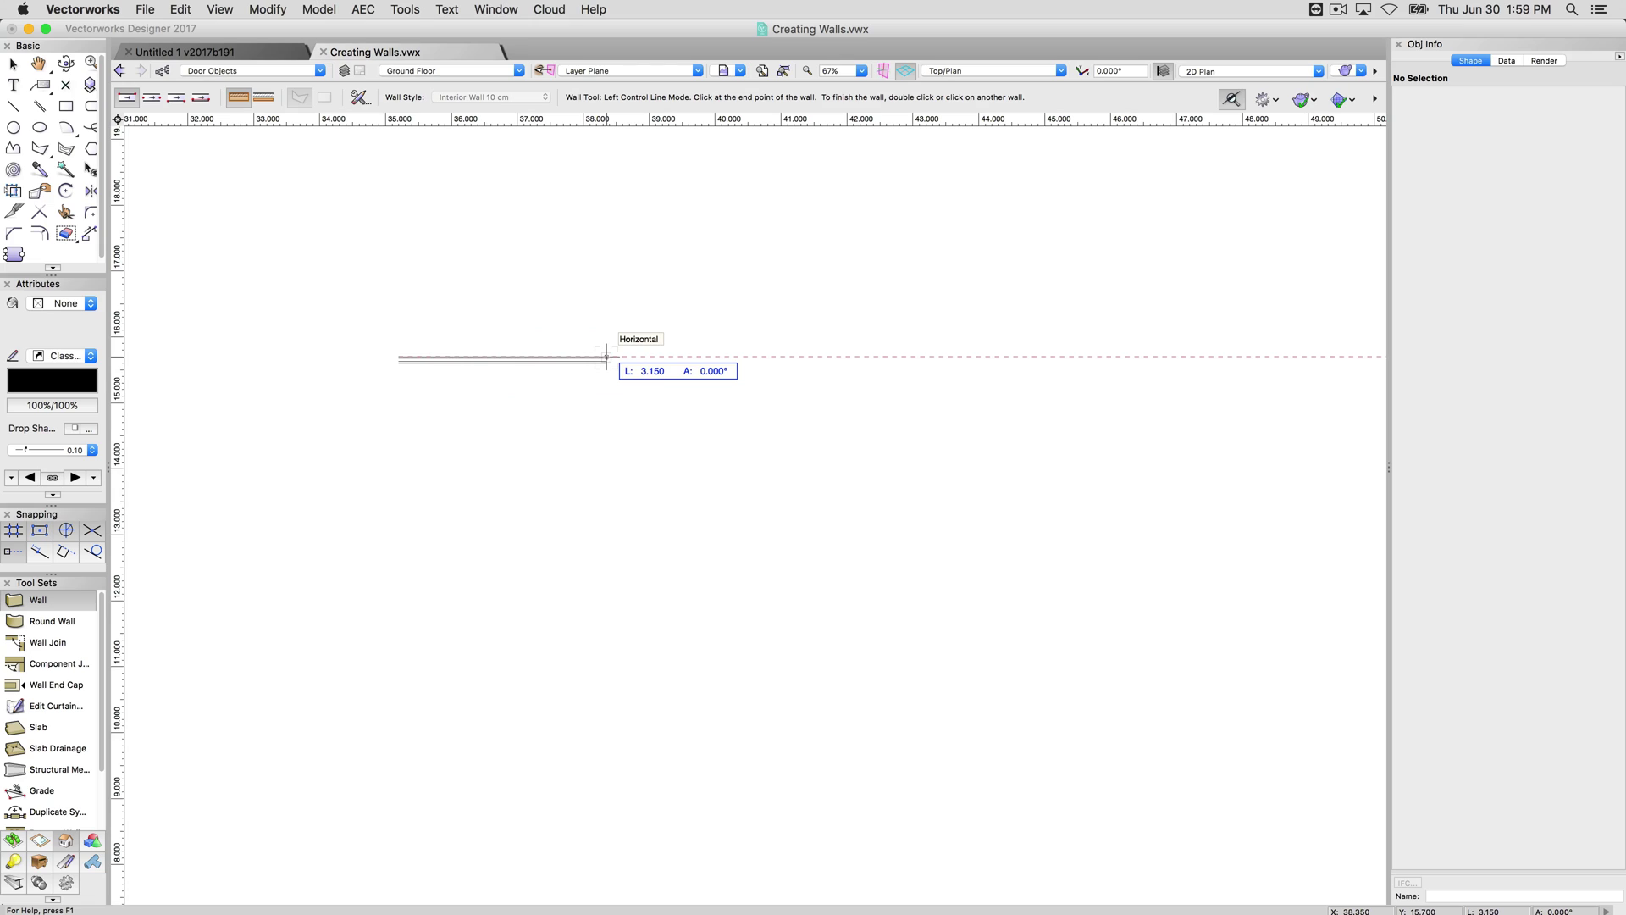
{"action": "key", "text": "Tab"}
{"action": "type", "text": "5"}
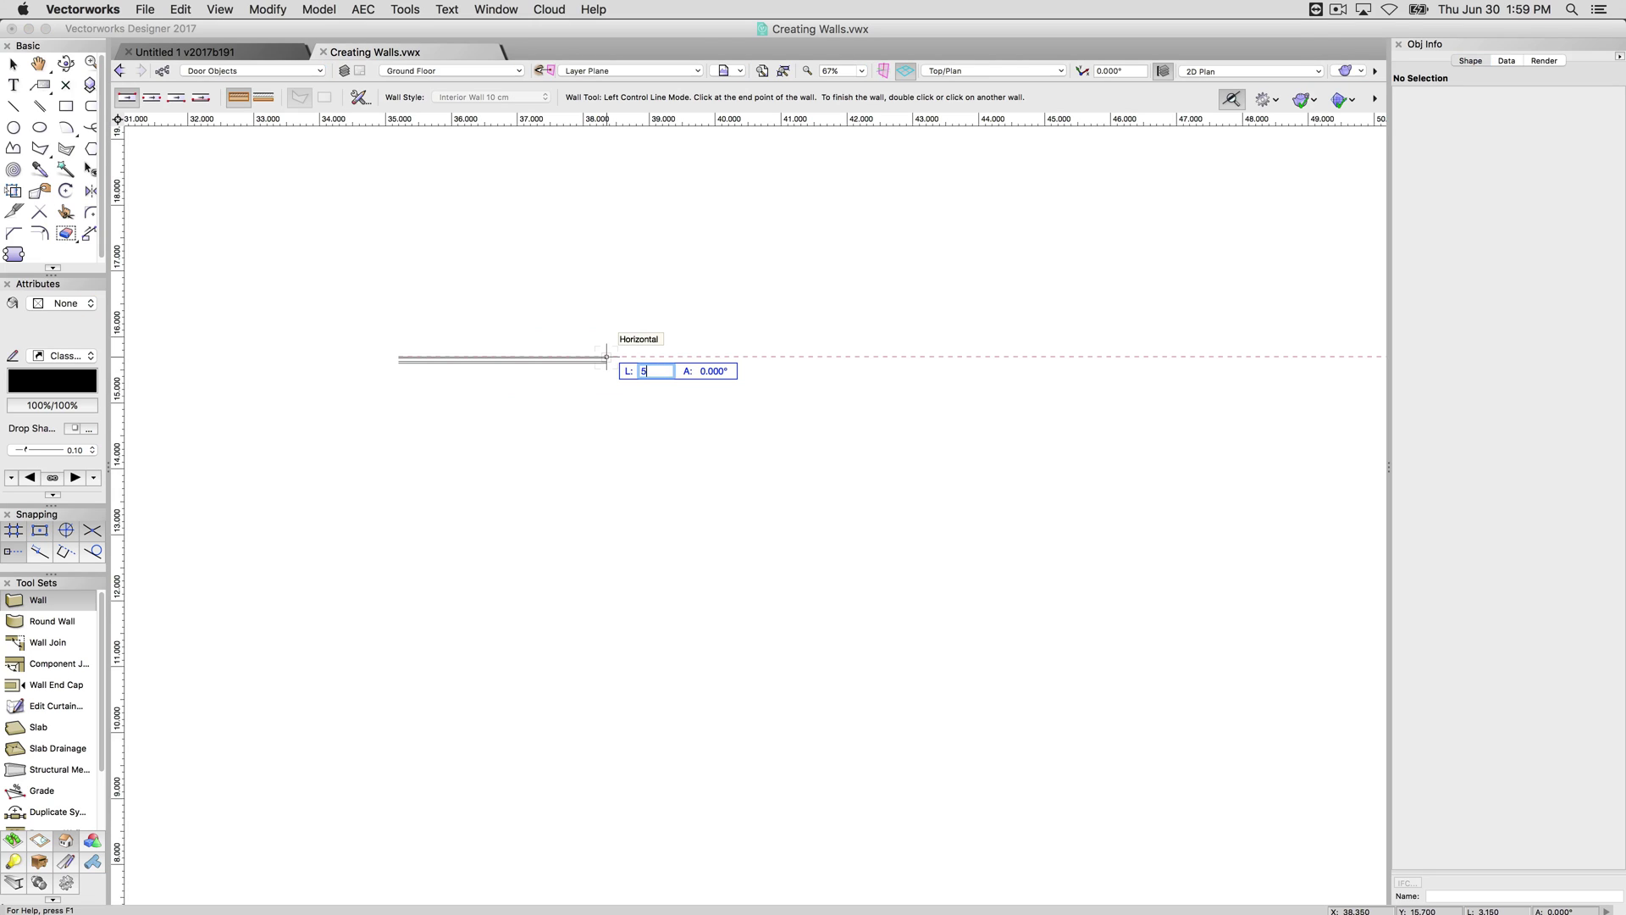
{"action": "key", "text": "Tab"}
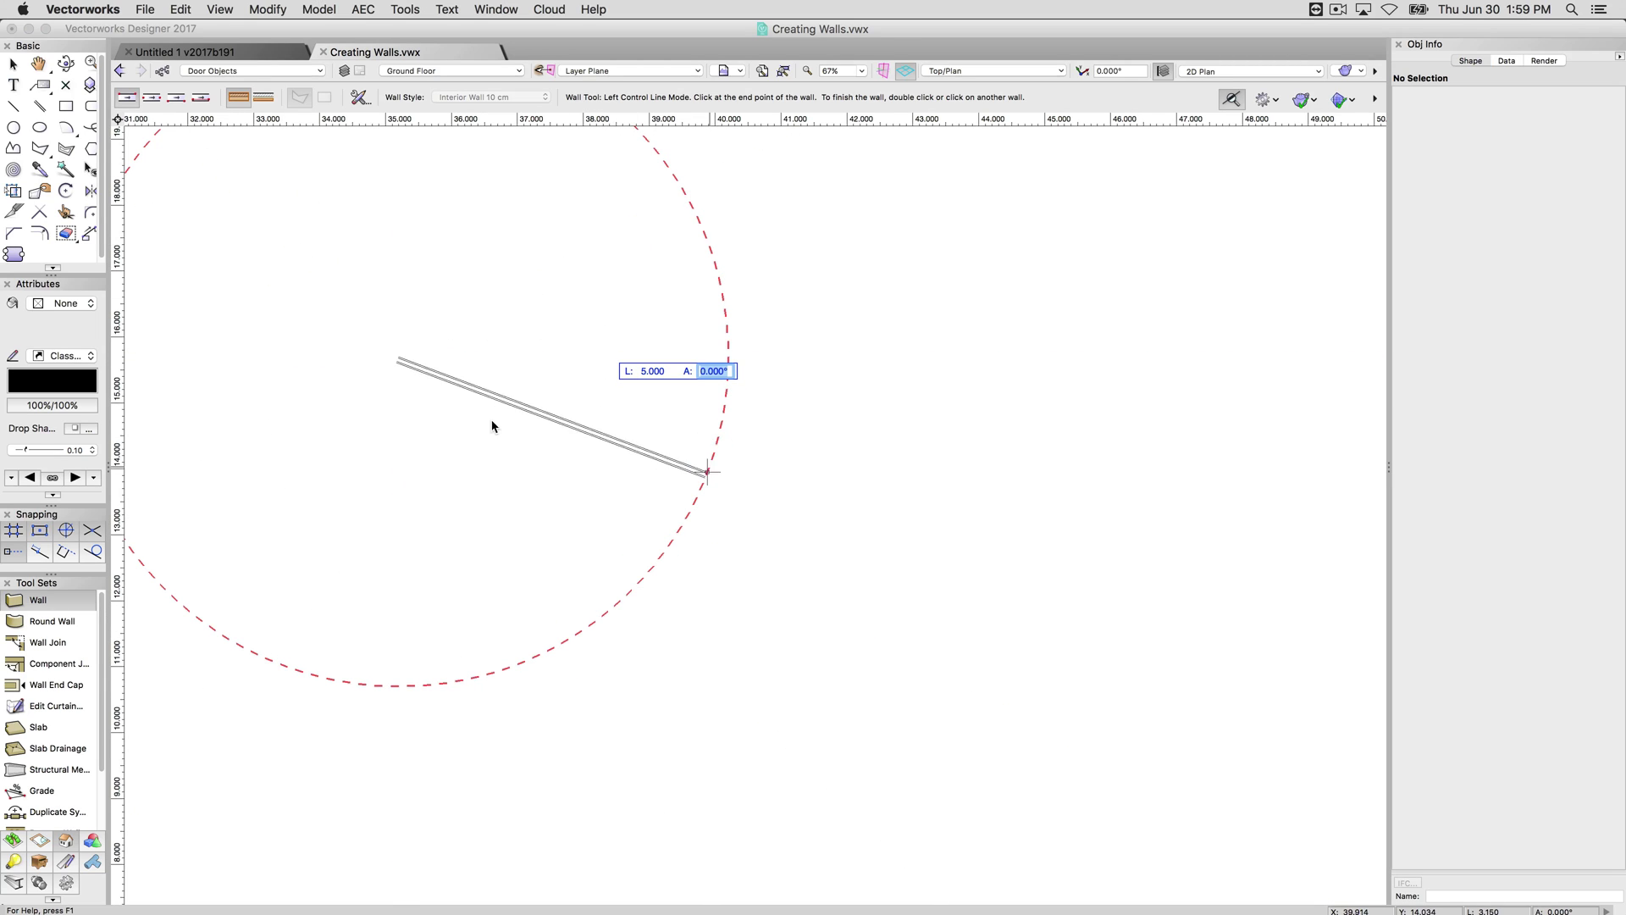
{"action": "left_click", "coordinate": [537, 279]}
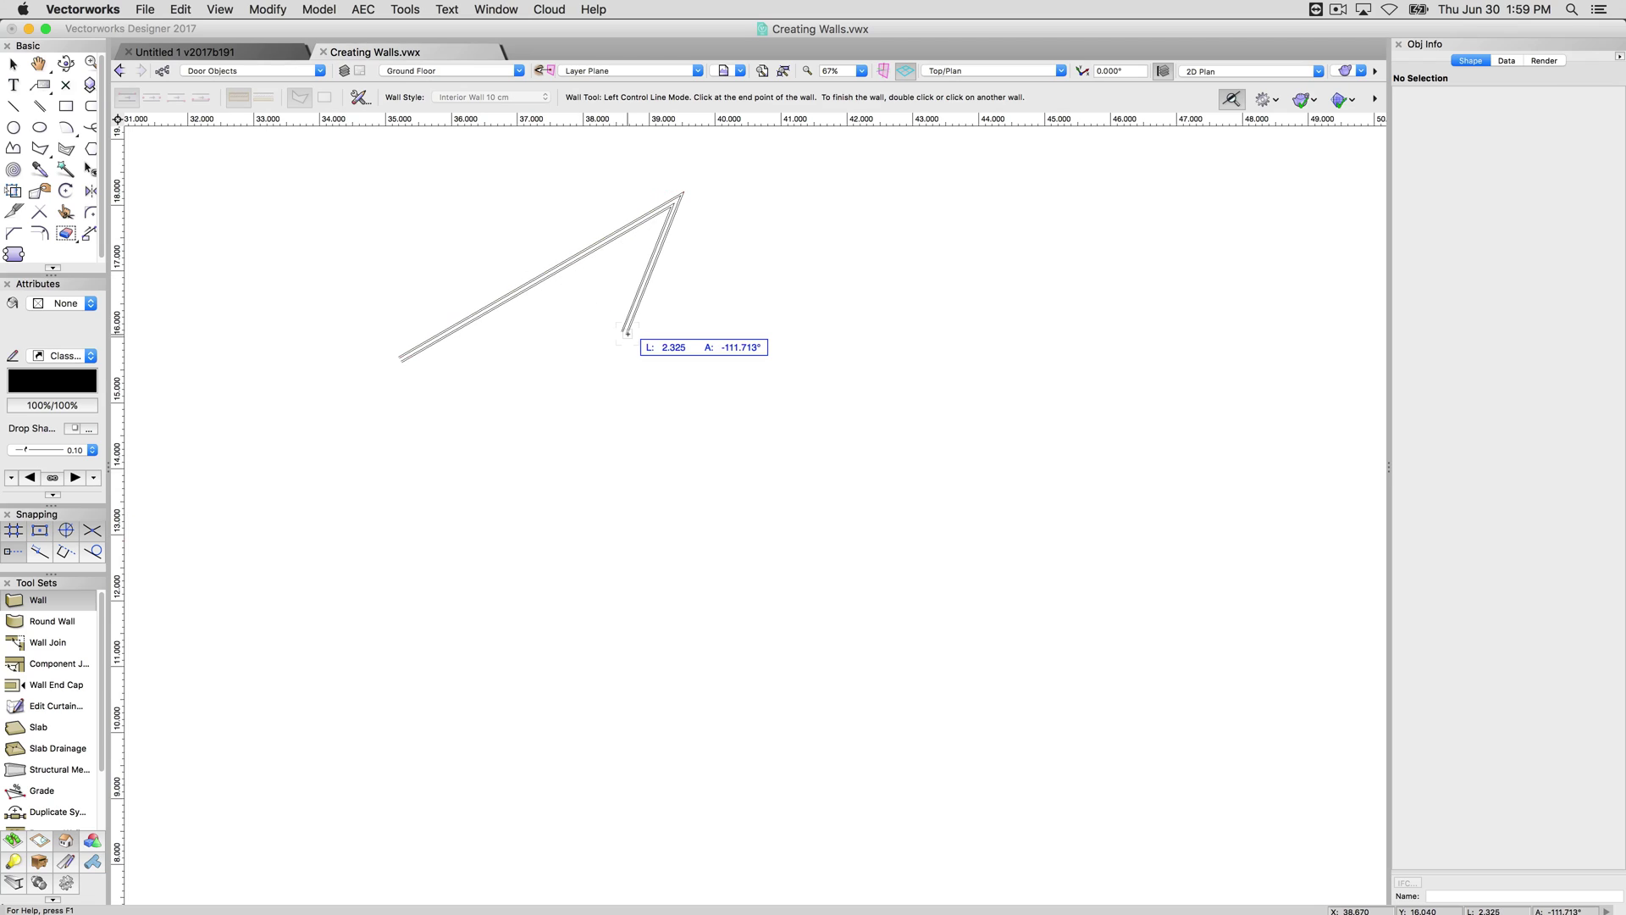
- Add a second 5 m wall at a 45° angle, then cancel the unfinished run
{"action": "key", "text": "Tab"}
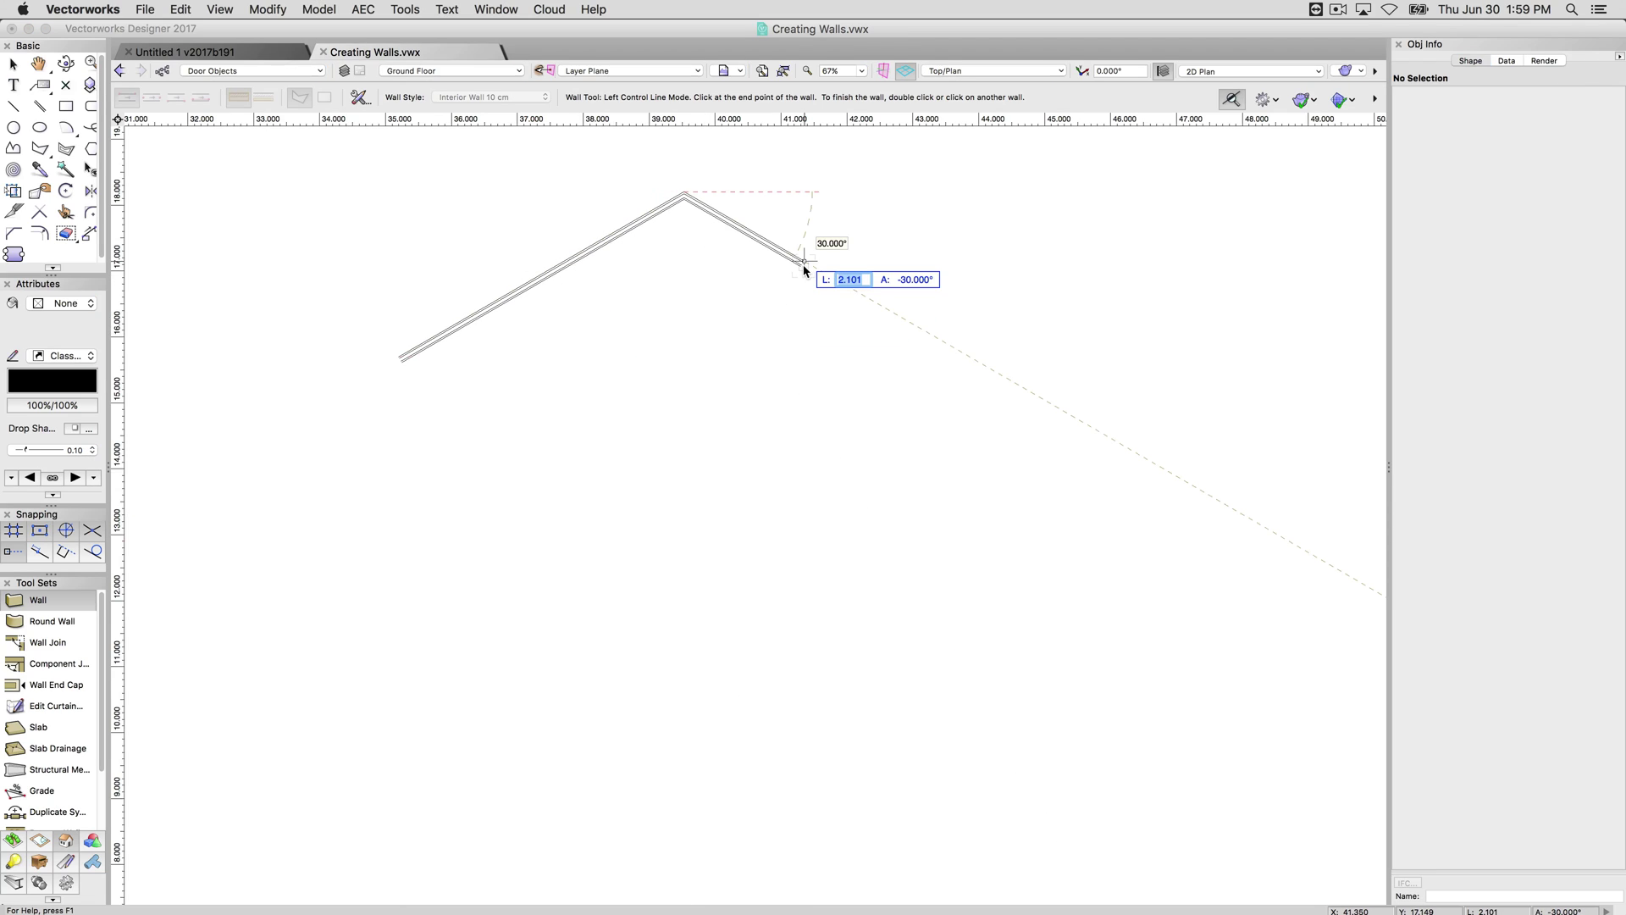
{"action": "type", "text": "5"}
{"action": "key", "text": "Tab"}
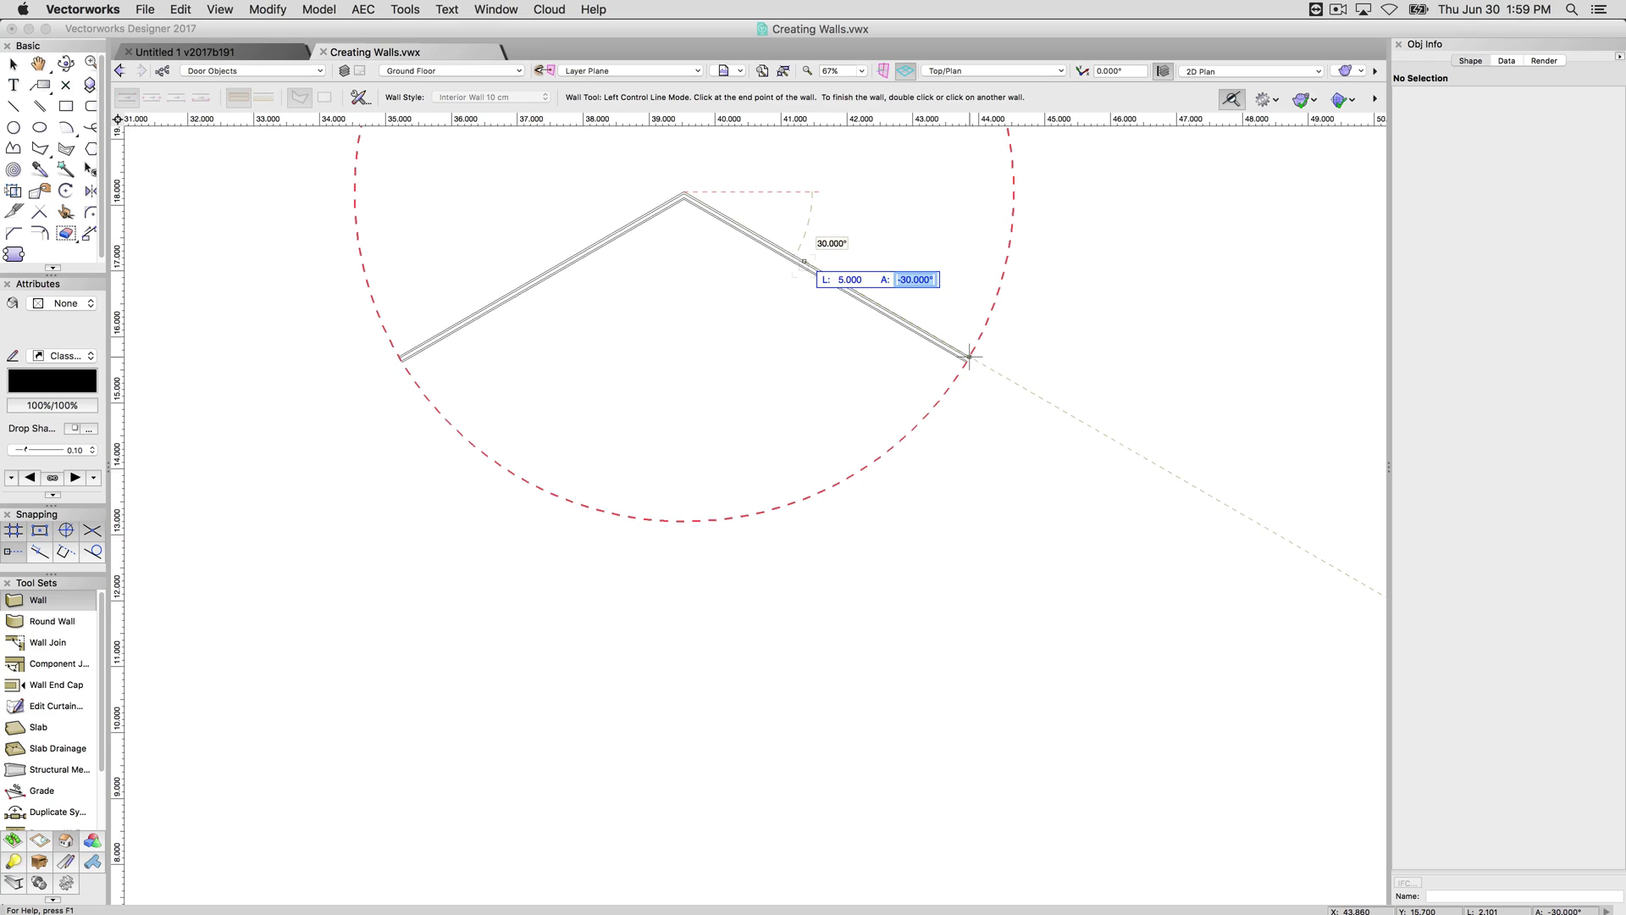
{"action": "type", "text": "45"}
{"action": "key", "text": "Tab"}
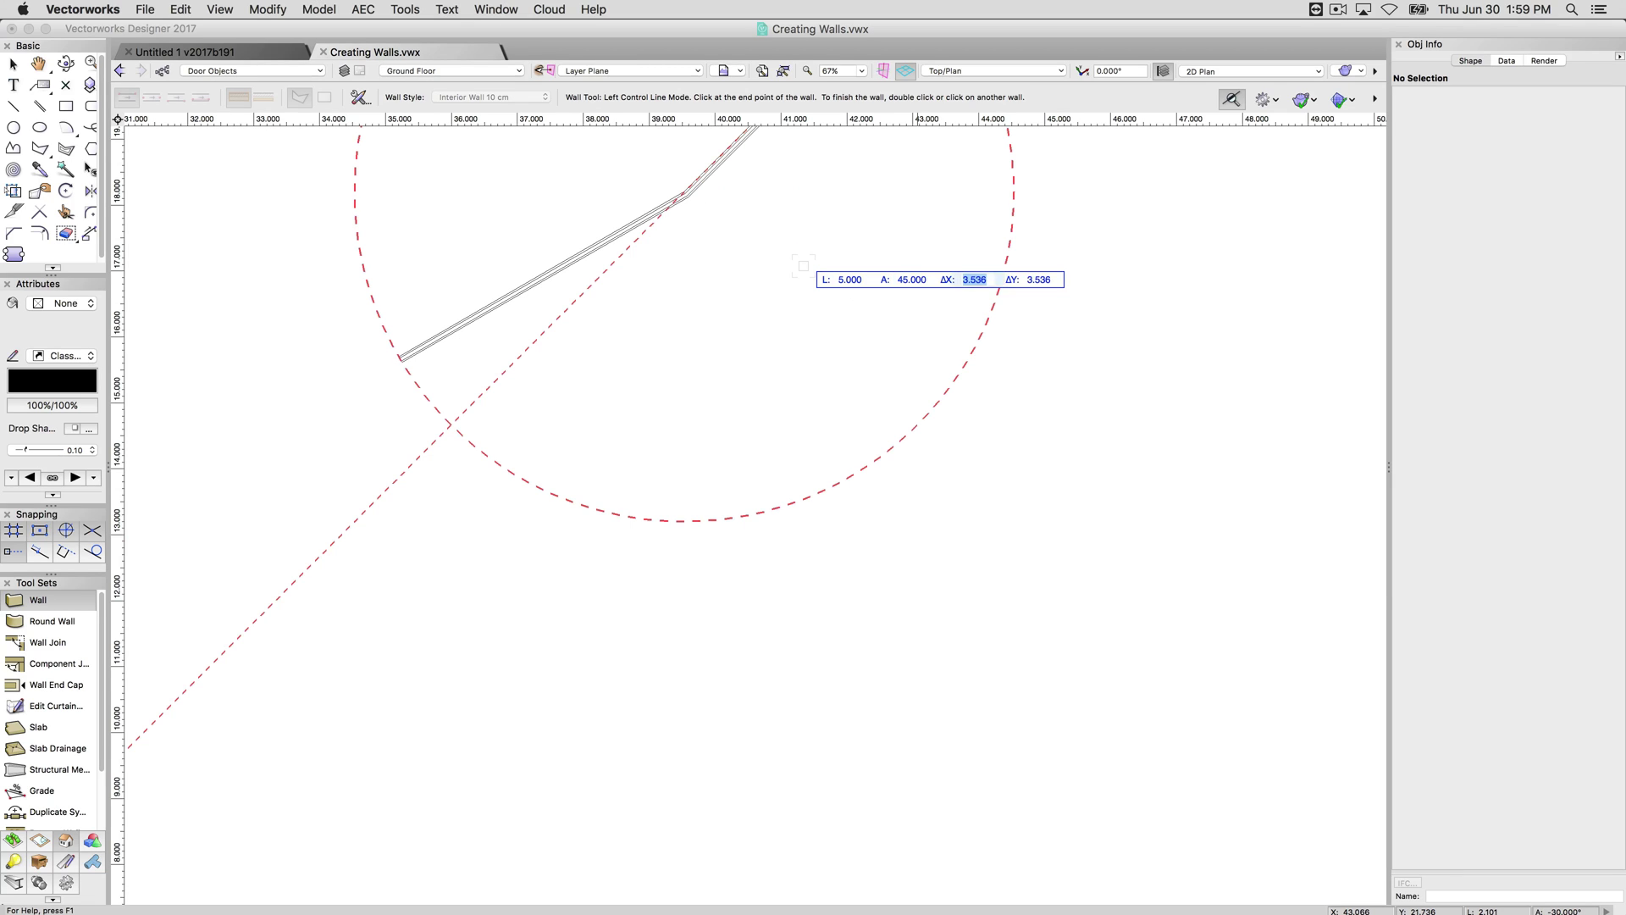
{"action": "middle_click_drag", "start_coordinate": [805, 272], "coordinate": [807, 579]}
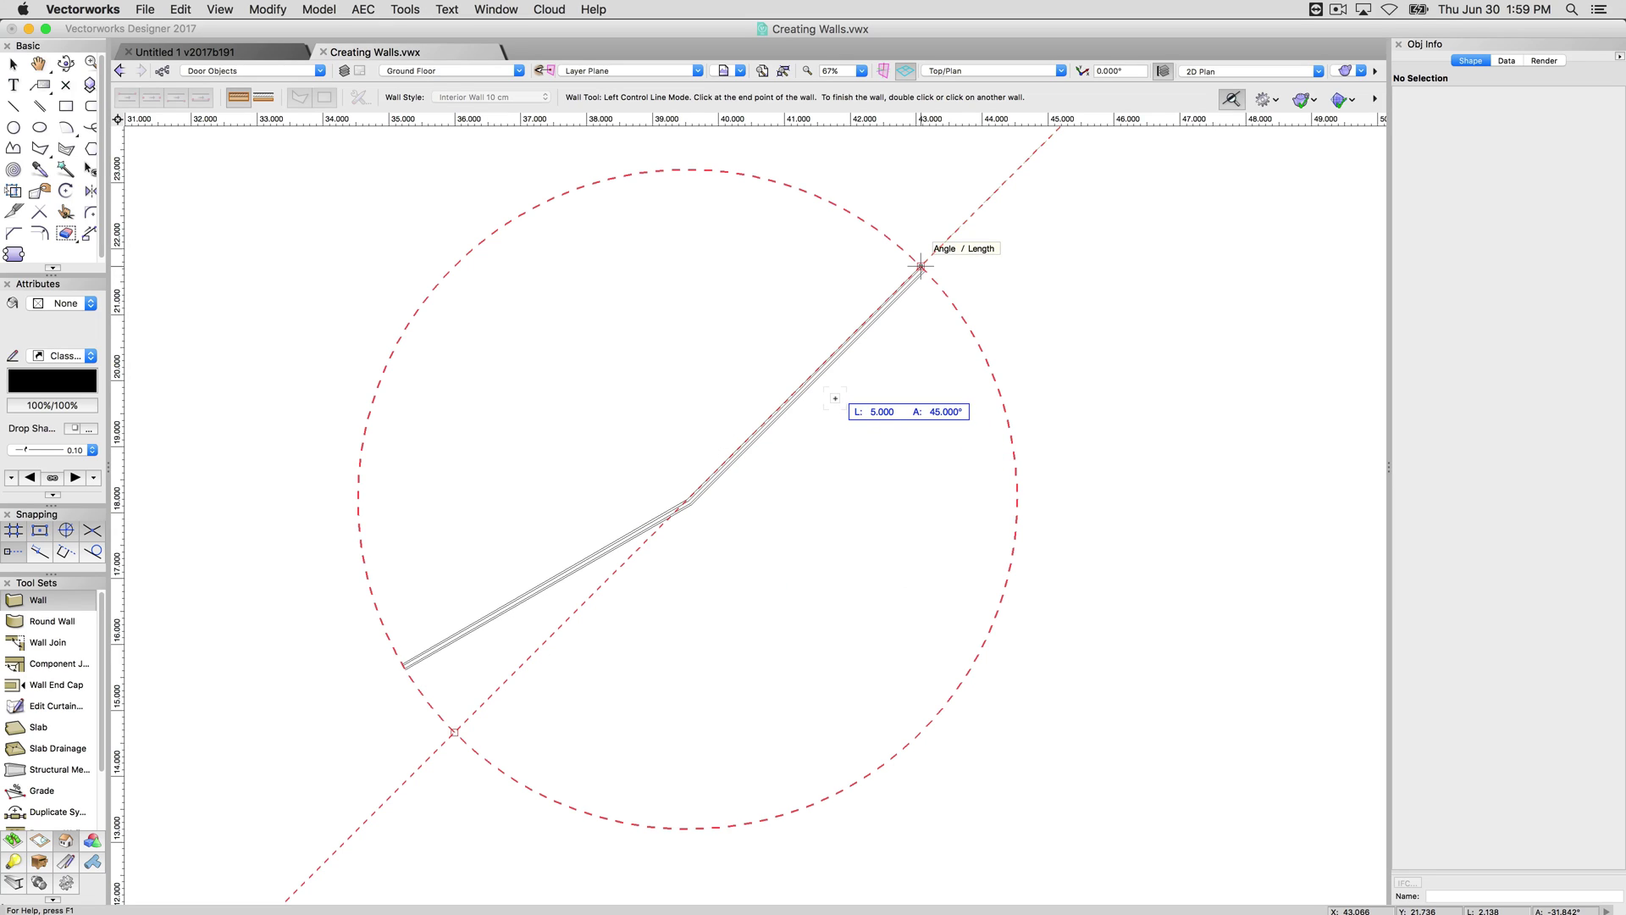
{"action": "left_click", "coordinate": [921, 266]}
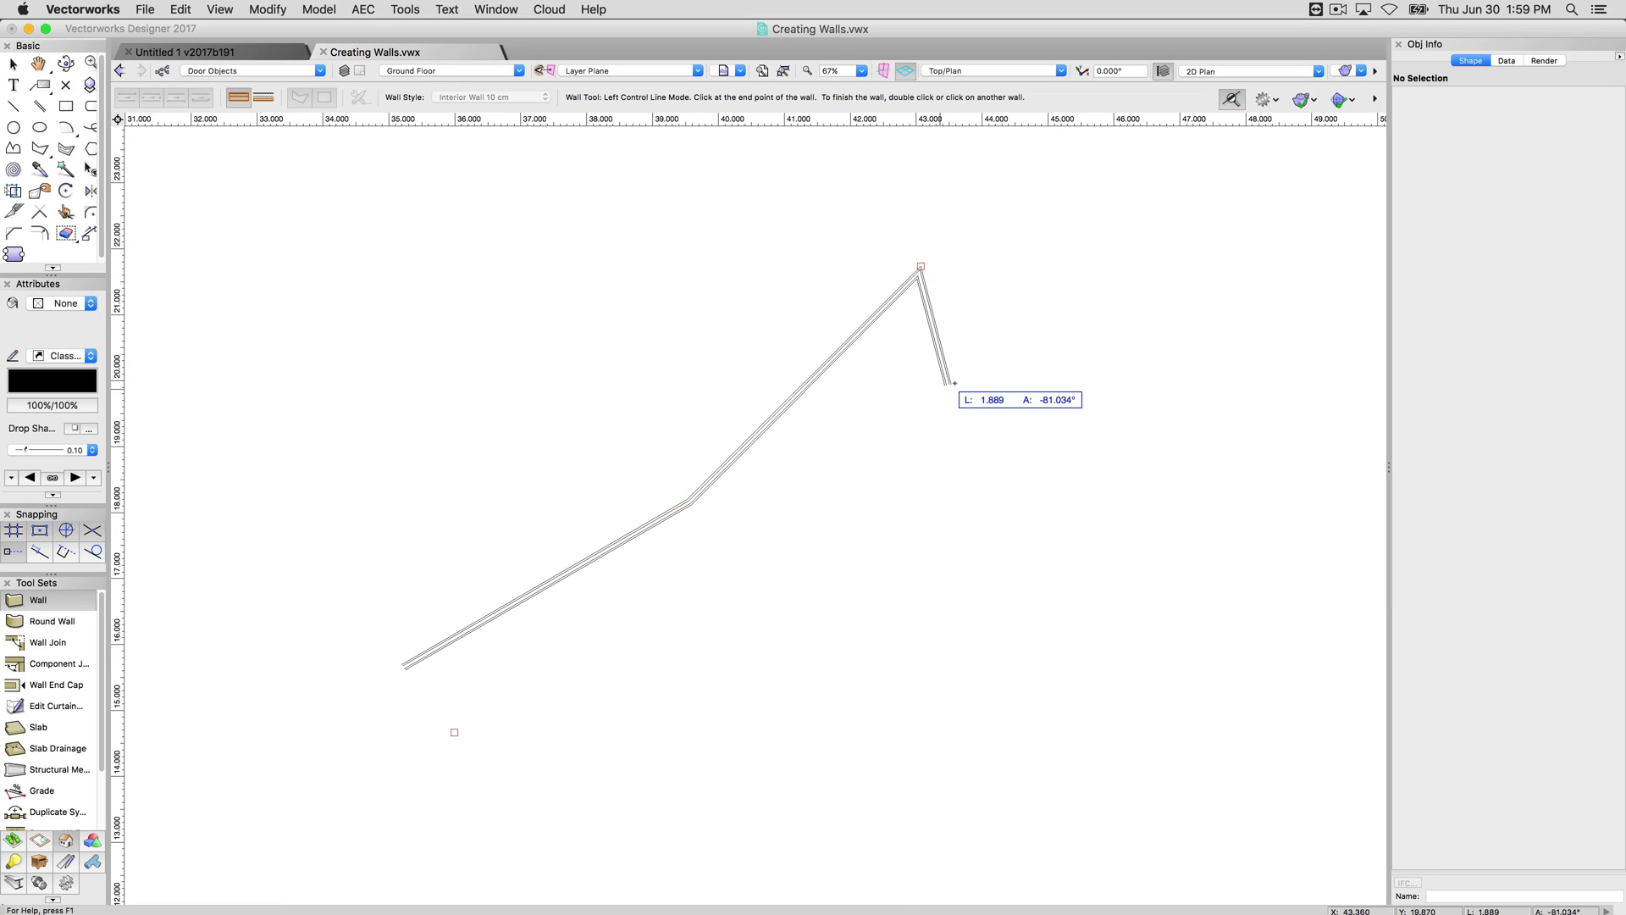
{"action": "key", "text": "Escape"}
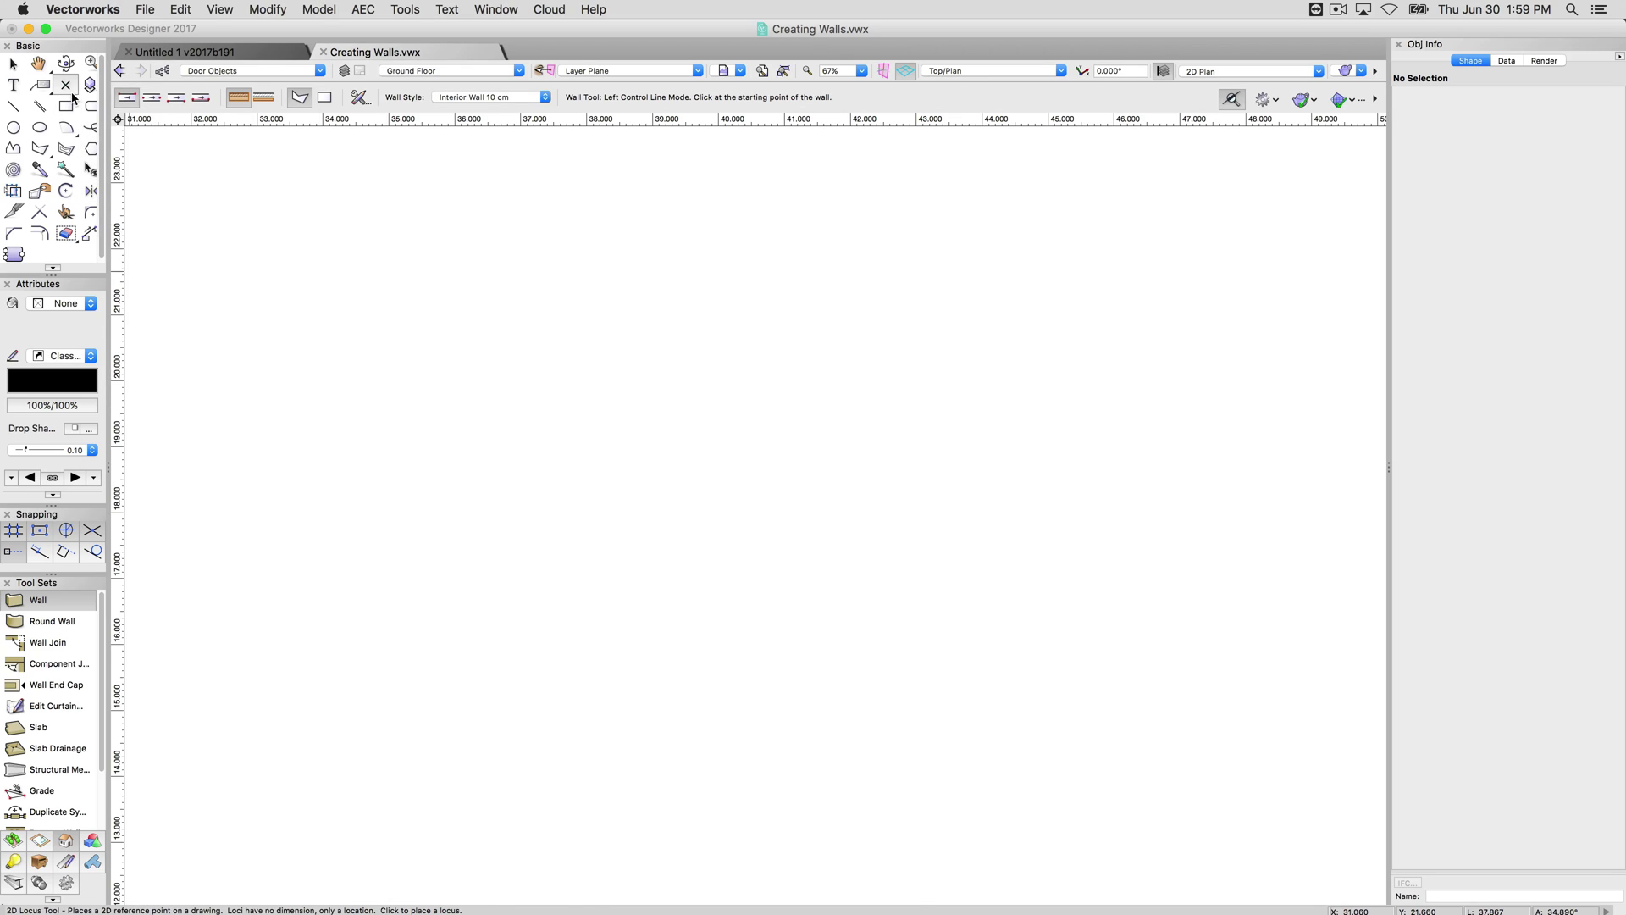
- Draw a Rectangle-mode room of four walls with ΔX 8 and ΔY 10
{"action": "left_click", "coordinate": [324, 99]}
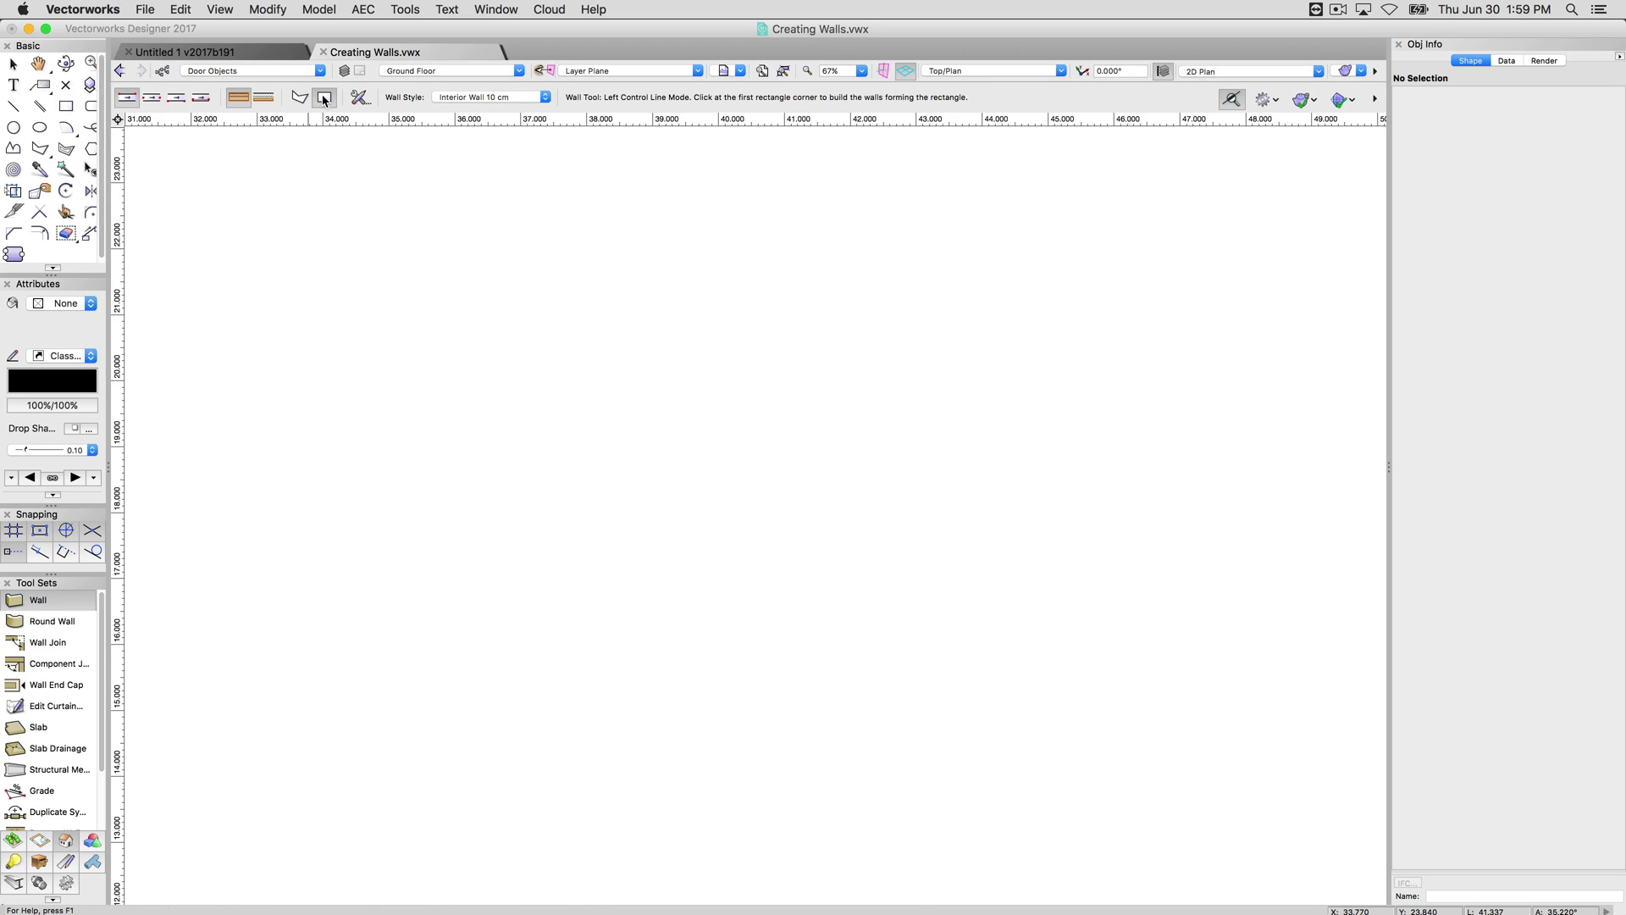
{"action": "left_click", "coordinate": [369, 294]}
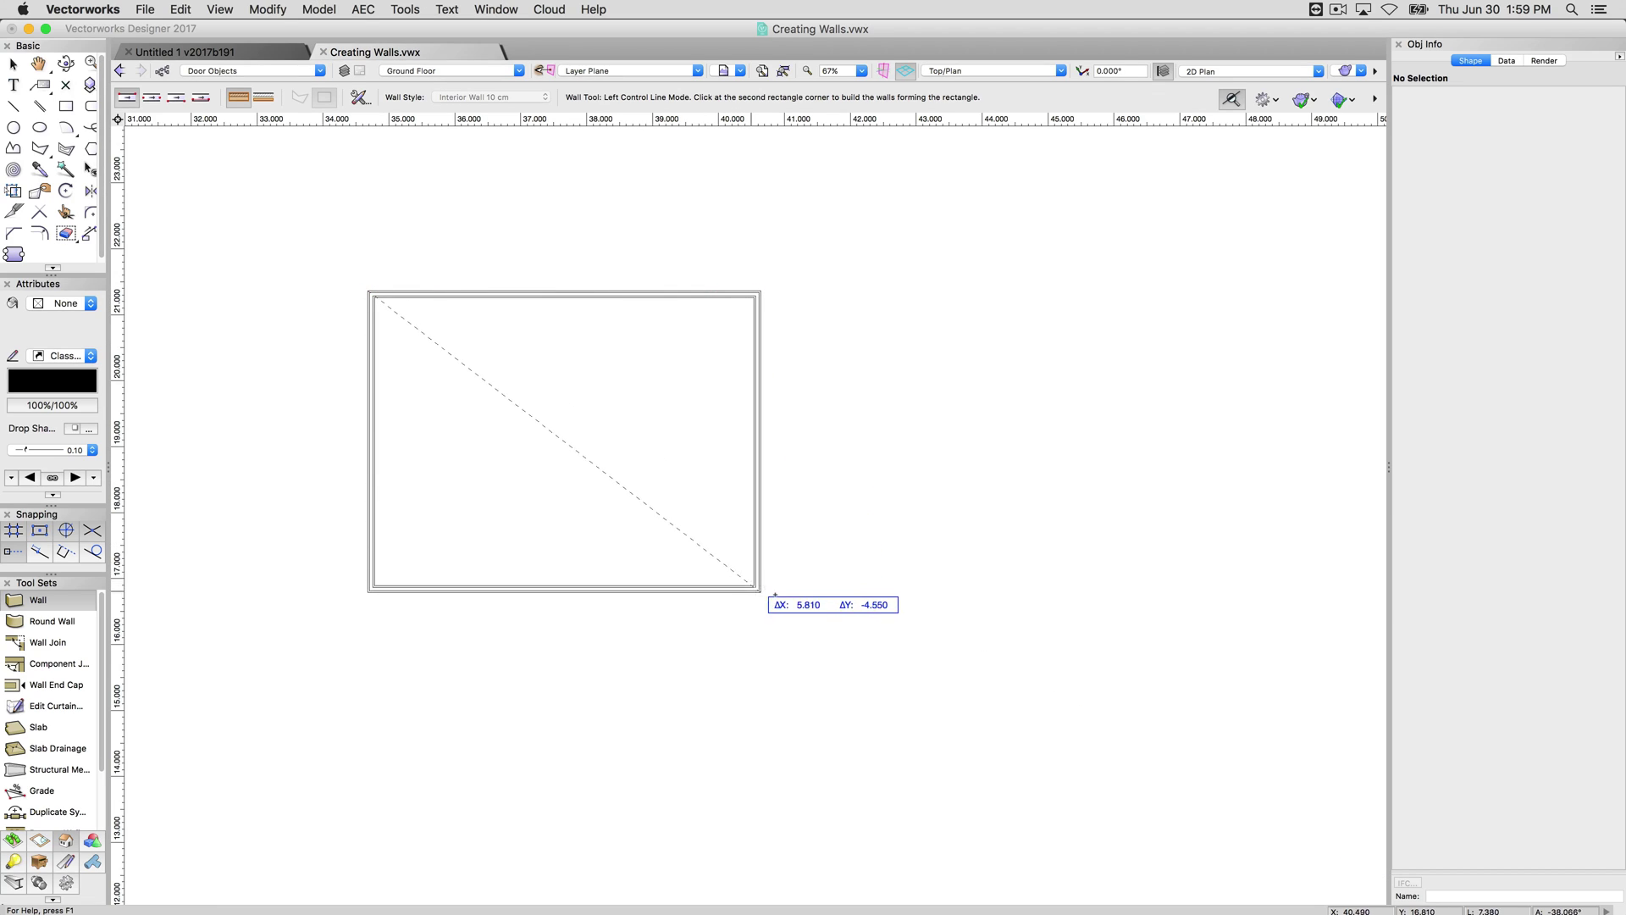
{"action": "key", "text": "Tab"}
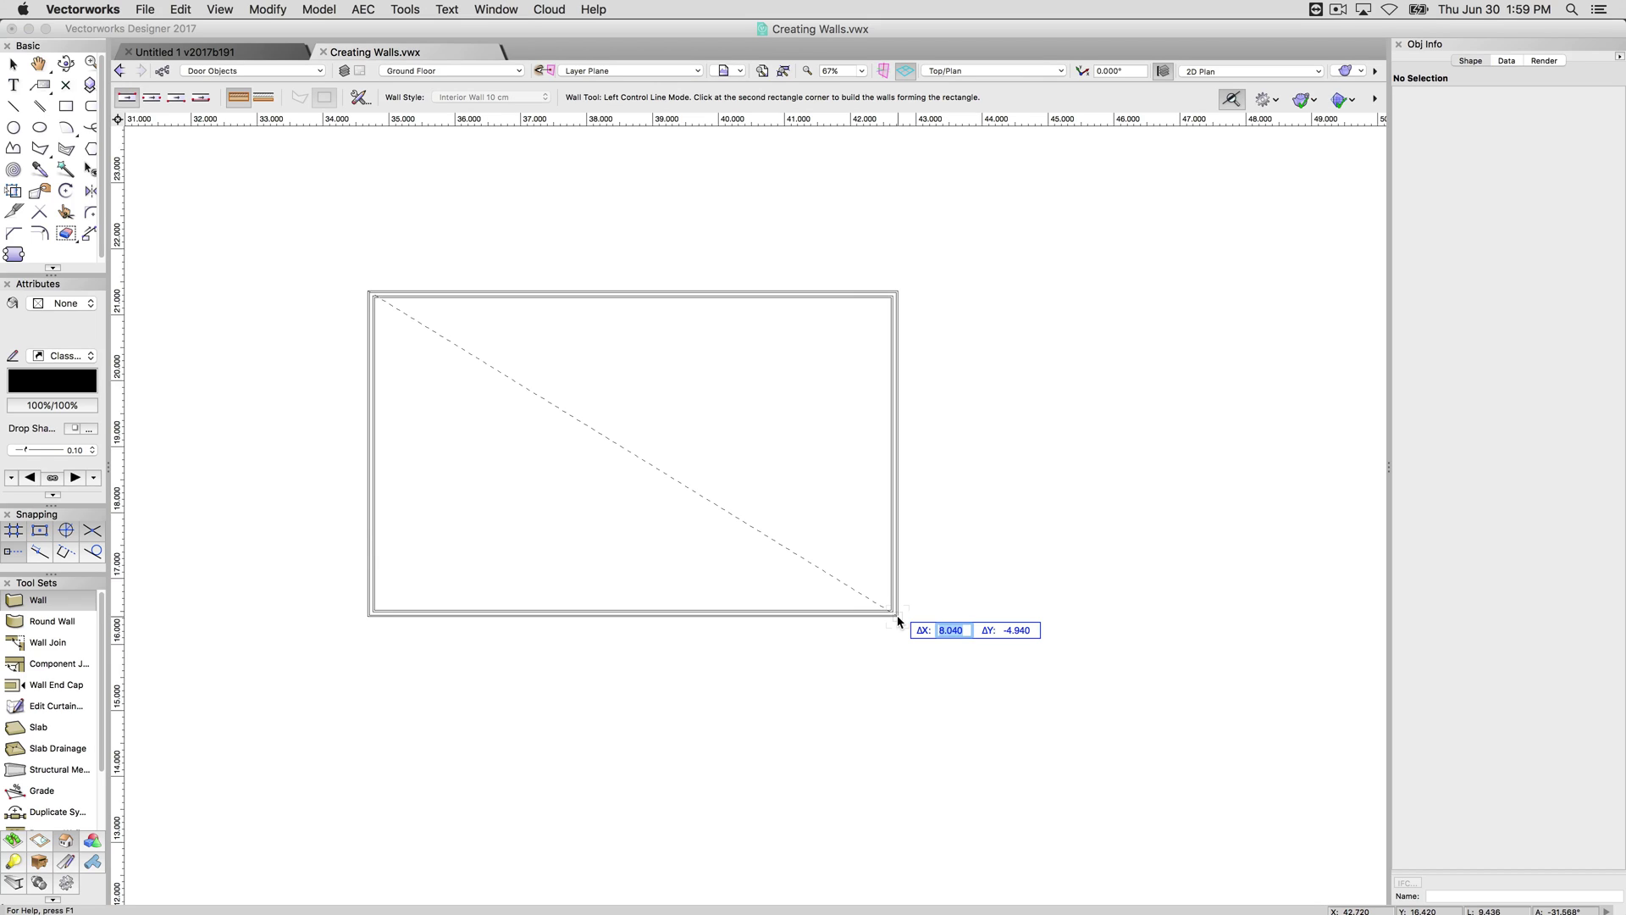
{"action": "type", "text": "8"}
{"action": "key", "text": "Tab"}
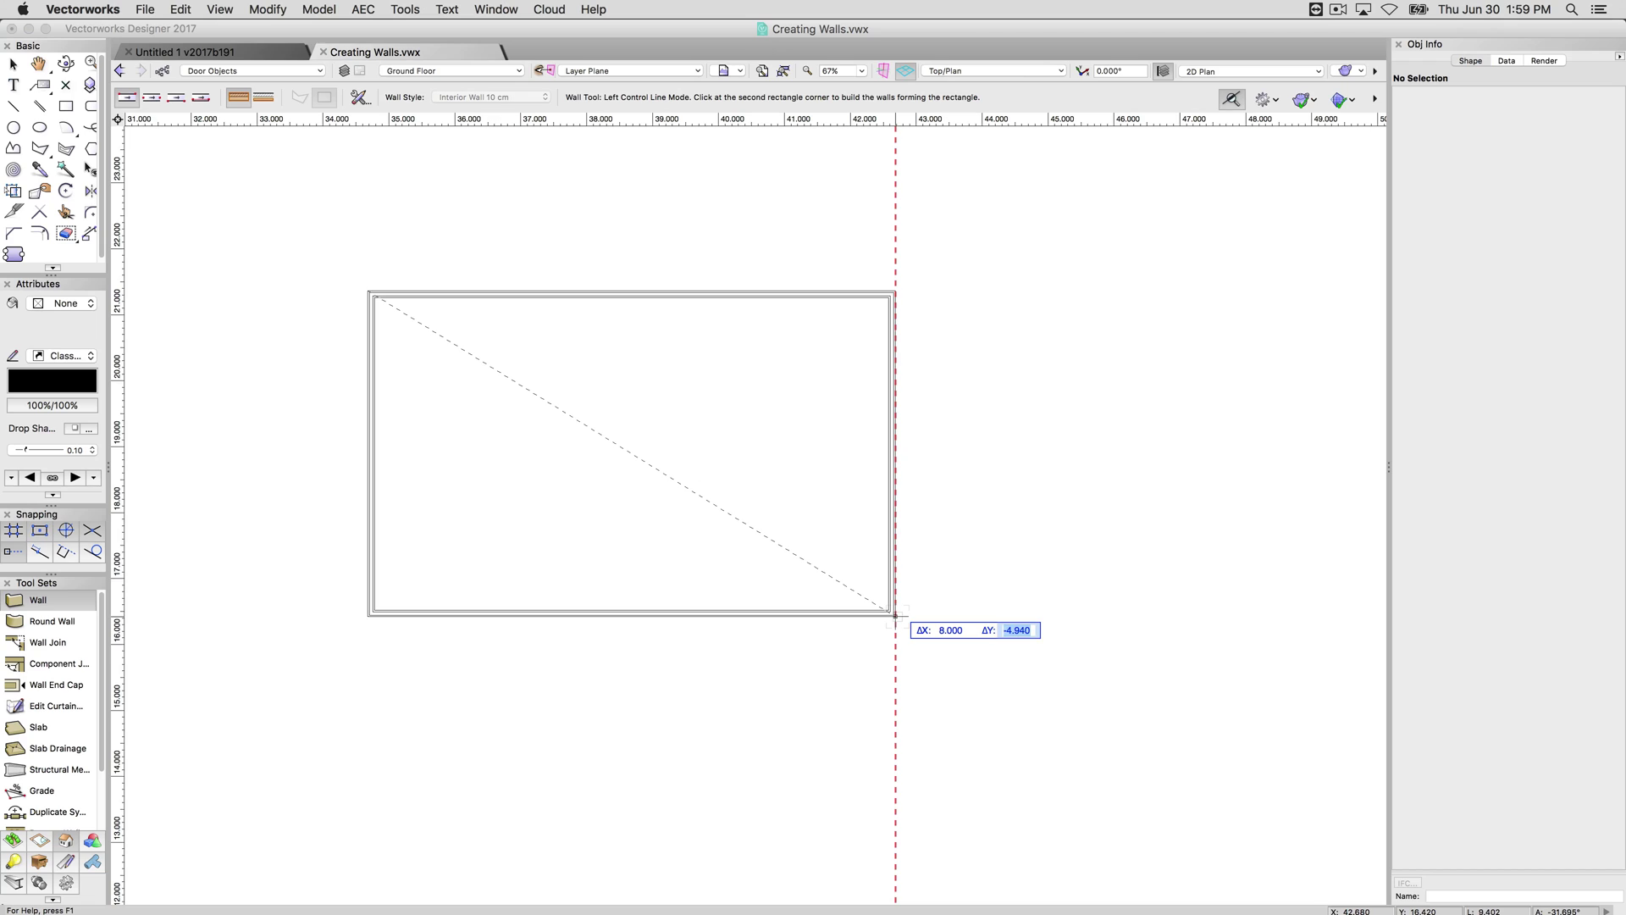
{"action": "type", "text": "10"}
{"action": "key", "text": "Tab"}
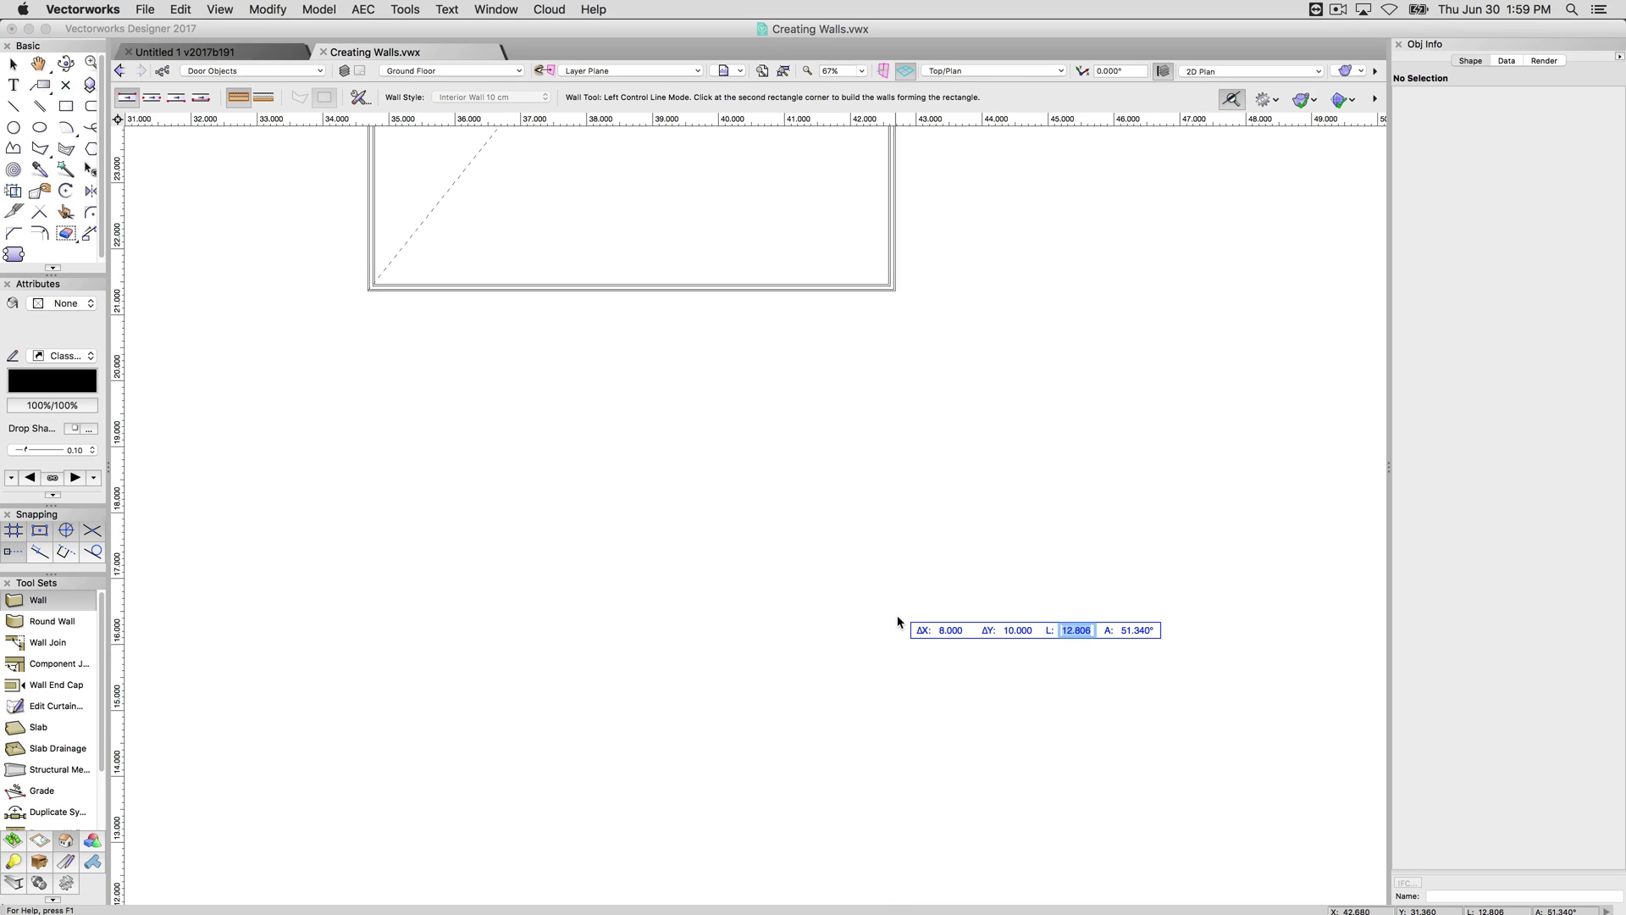
{"action": "key", "text": "Return"}
{"action": "scroll", "coordinate": [904, 657], "scroll_direction": "down", "scroll_amount": 3}
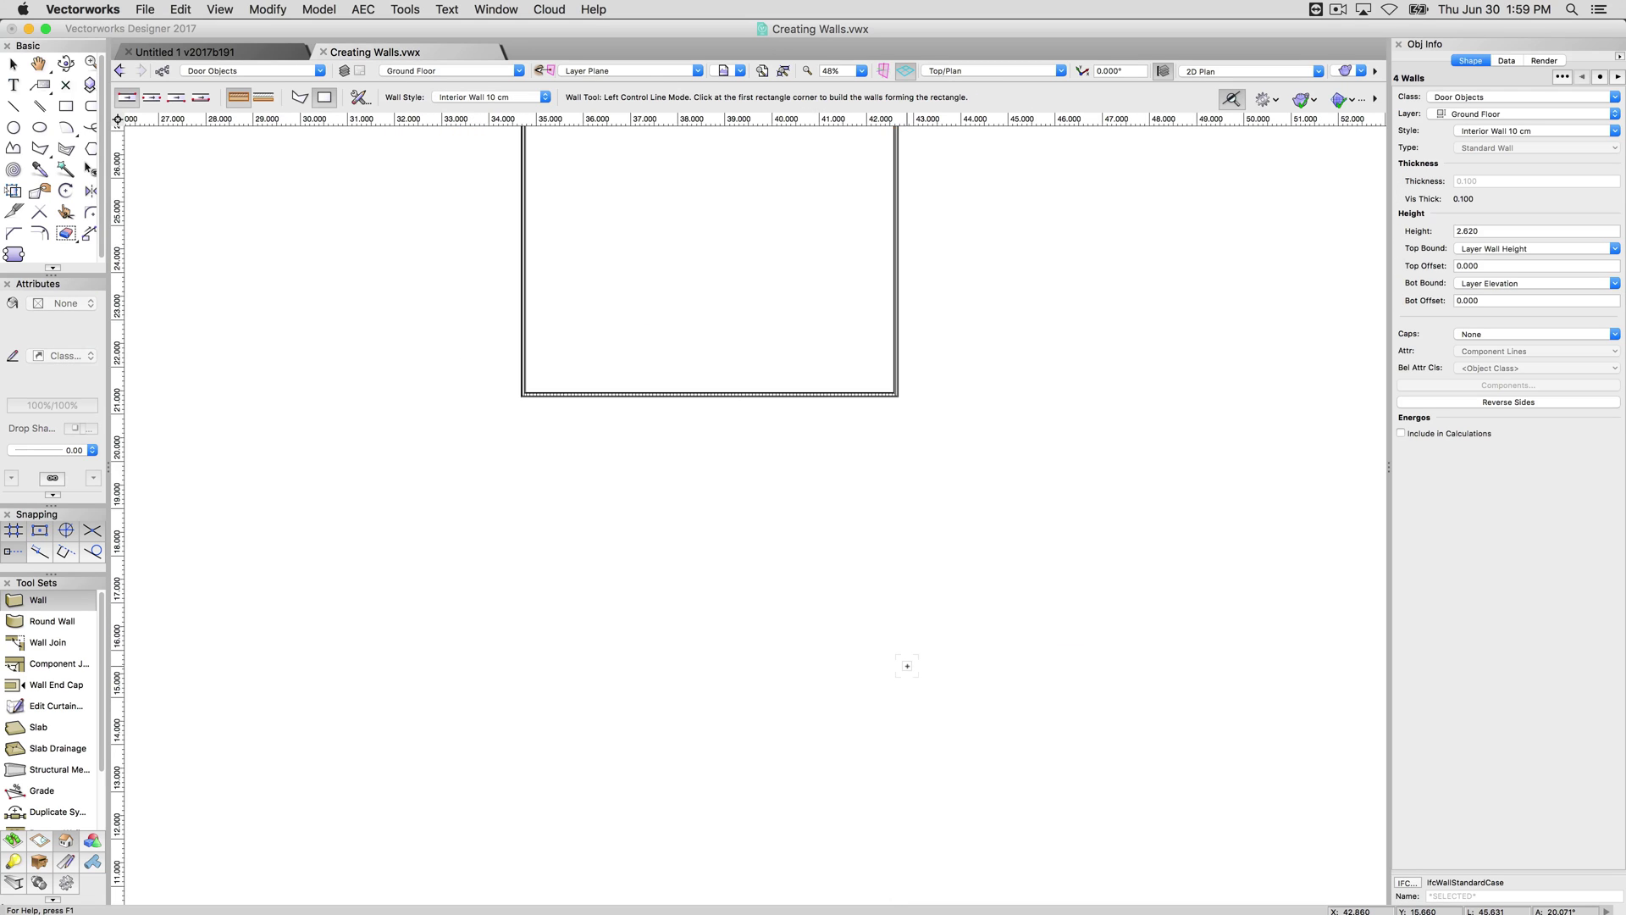
{"action": "scroll", "coordinate": [903, 664], "scroll_direction": "down", "scroll_amount": 1}
{"action": "middle_click_drag", "start_coordinate": [965, 363], "coordinate": [958, 595]}
{"action": "scroll", "coordinate": [954, 523], "scroll_direction": "up", "scroll_amount": 2}
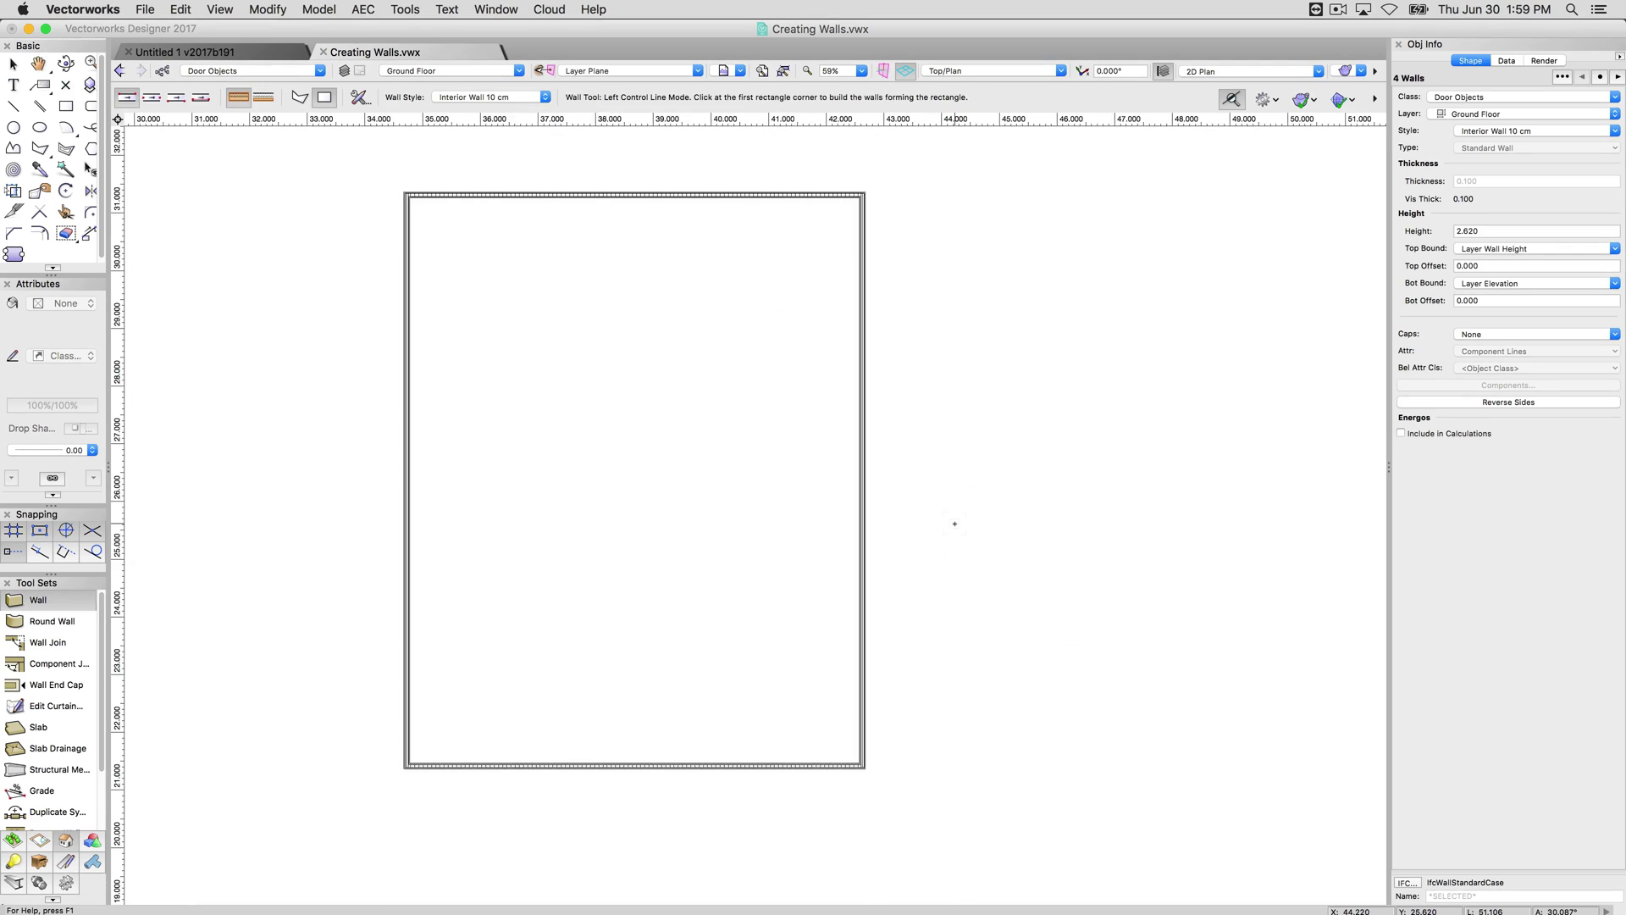
{"action": "scroll", "coordinate": [955, 524], "scroll_direction": "left", "scroll_amount": 3}
{"action": "scroll", "coordinate": [955, 524], "scroll_direction": "up", "scroll_amount": 1}
{"action": "key", "text": "x"}
{"action": "key", "text": "x"}
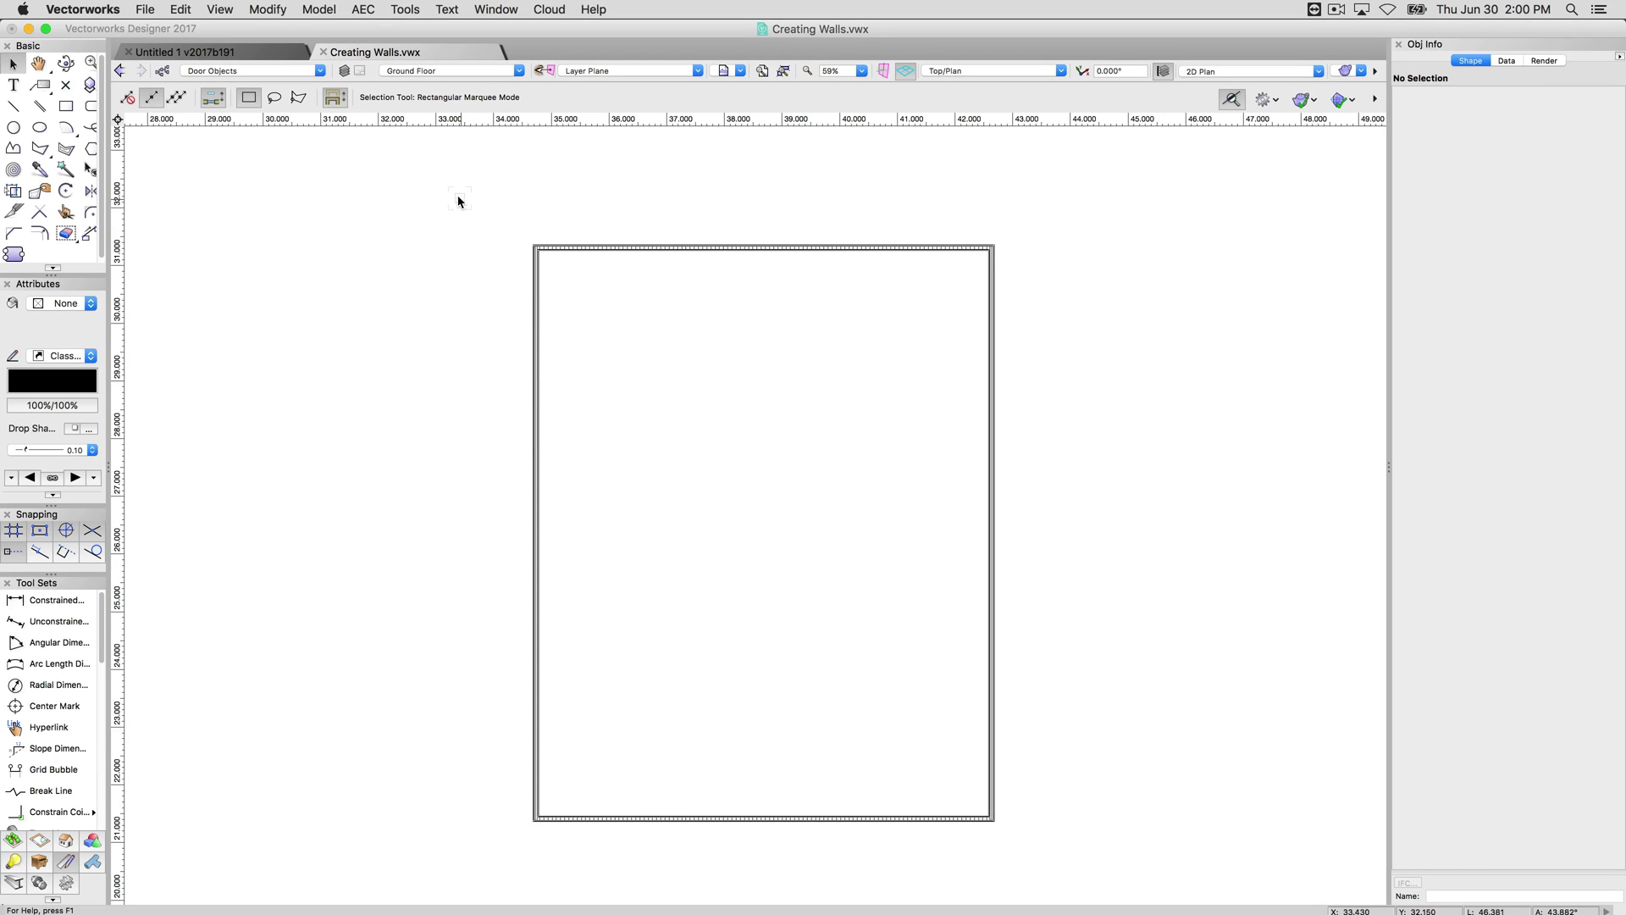
- Delete the wall rectangle and draw three overlapping plain rectangles
{"action": "left_click_drag", "start_coordinate": [457, 196], "coordinate": [1105, 849]}
{"action": "key", "text": "Delete"}
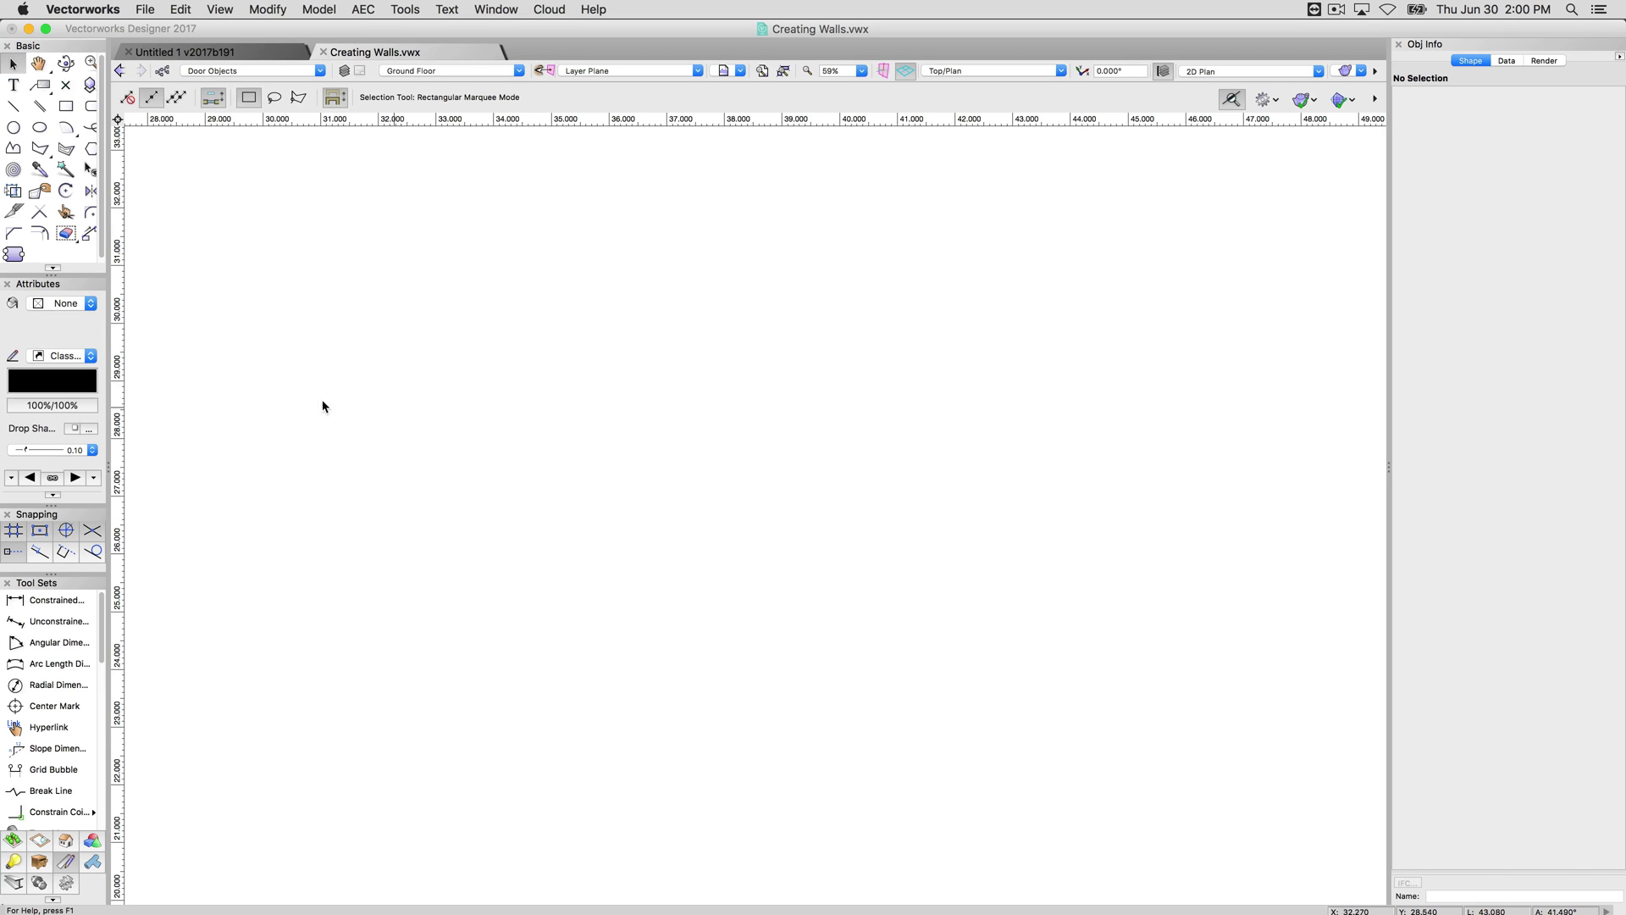
{"action": "left_click", "coordinate": [67, 107]}
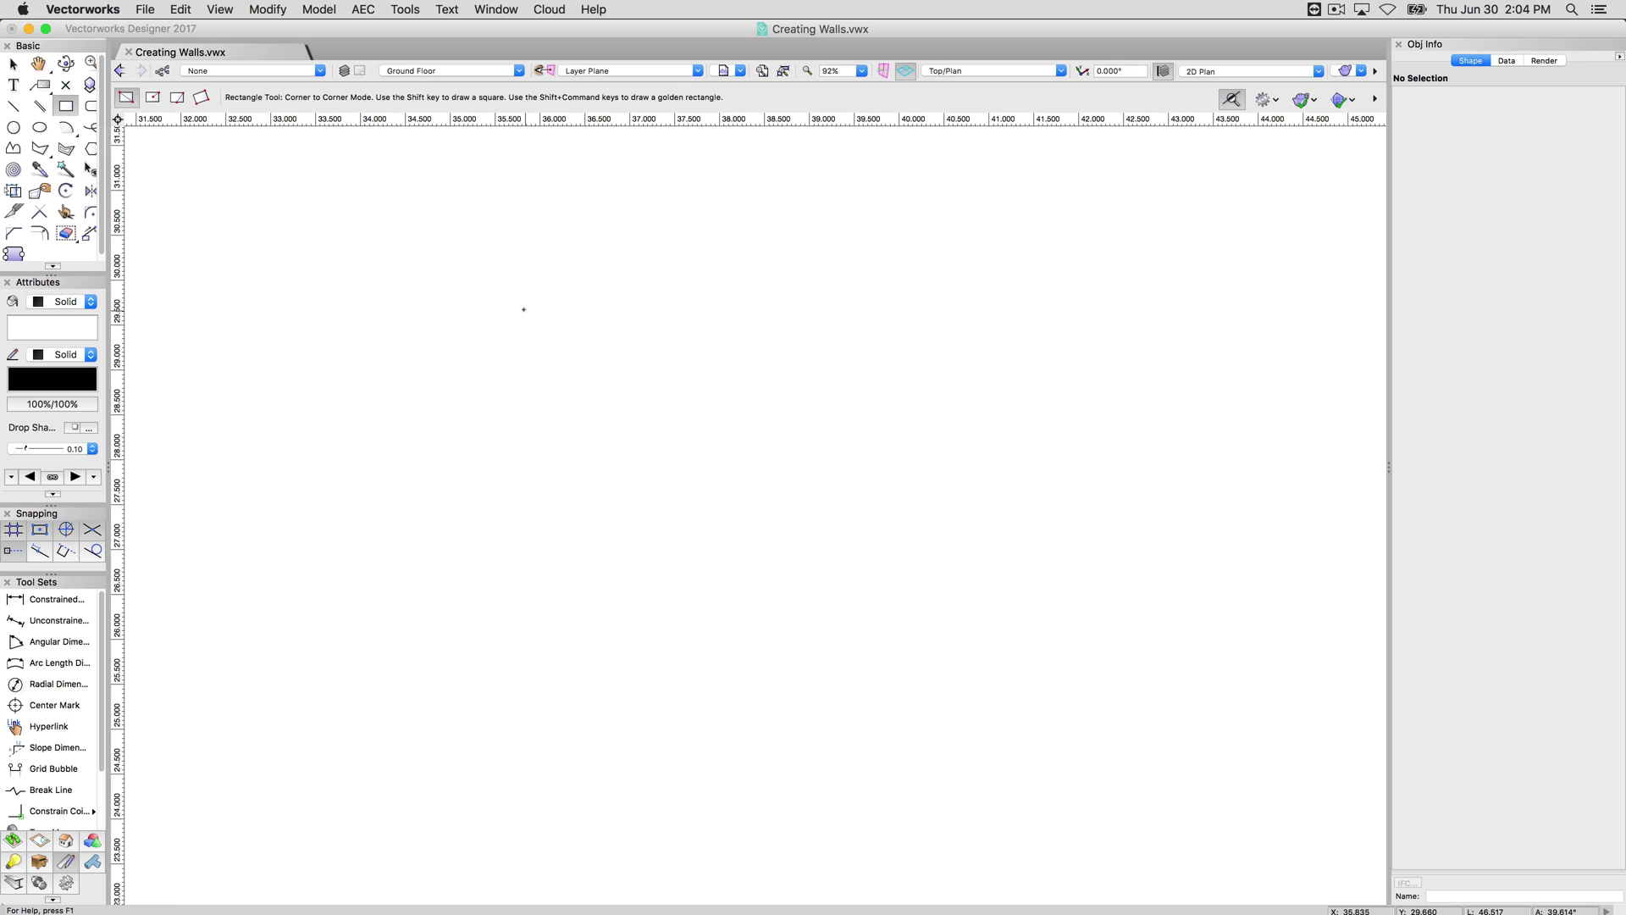
{"action": "left_click", "coordinate": [492, 286]}
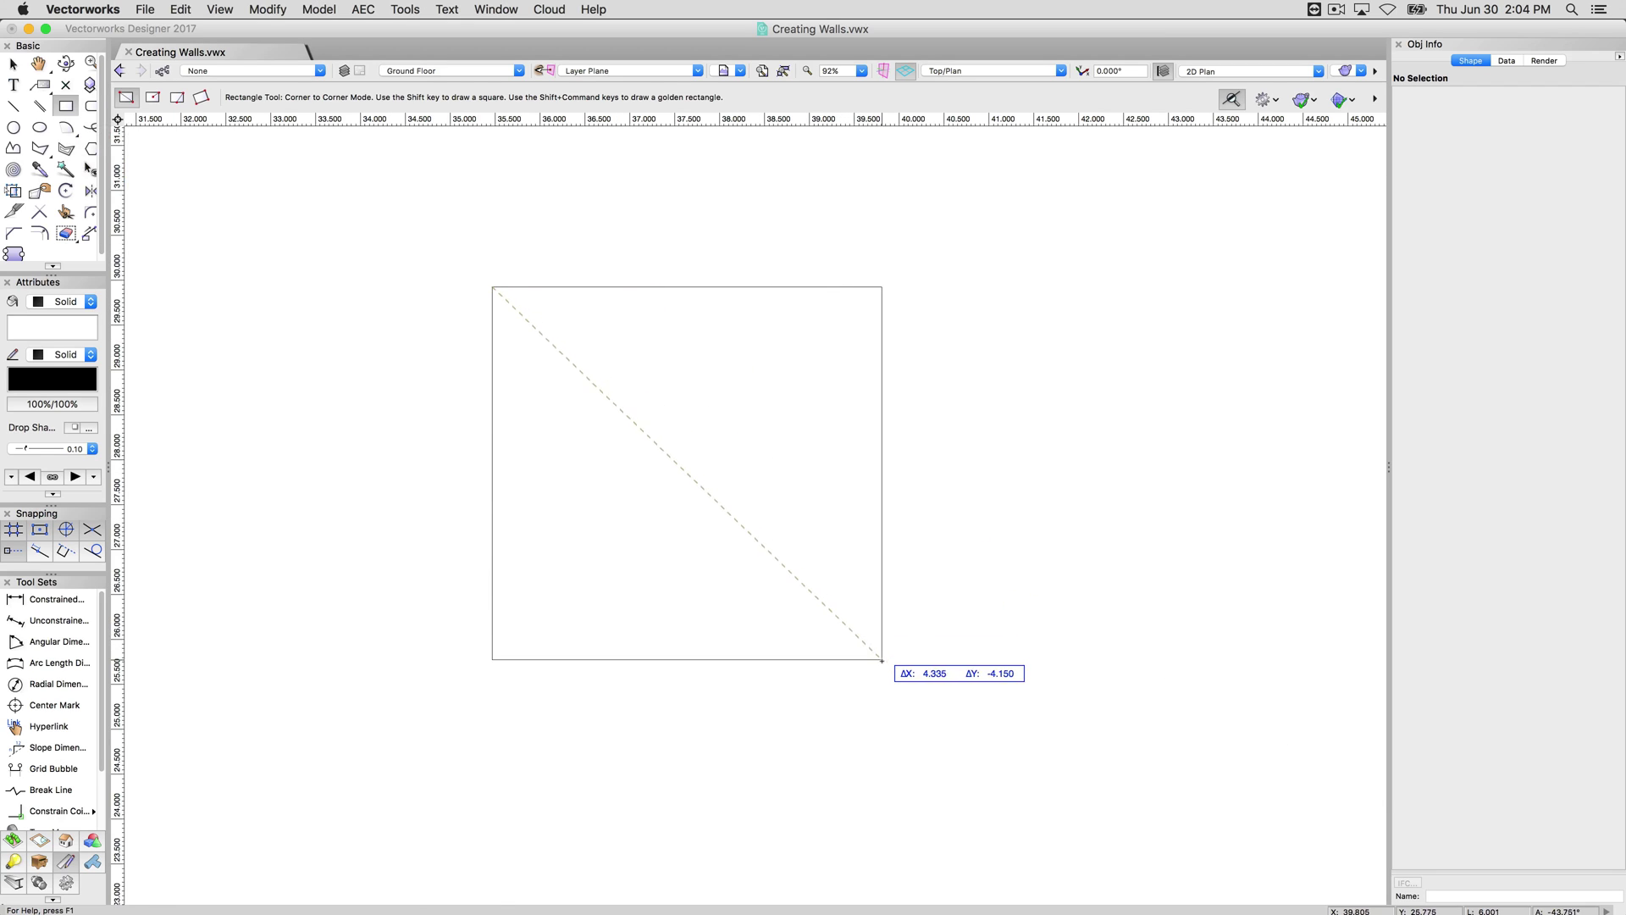
{"action": "left_click", "coordinate": [882, 660]}
{"action": "left_click", "coordinate": [763, 381]}
{"action": "left_click", "coordinate": [1131, 564]}
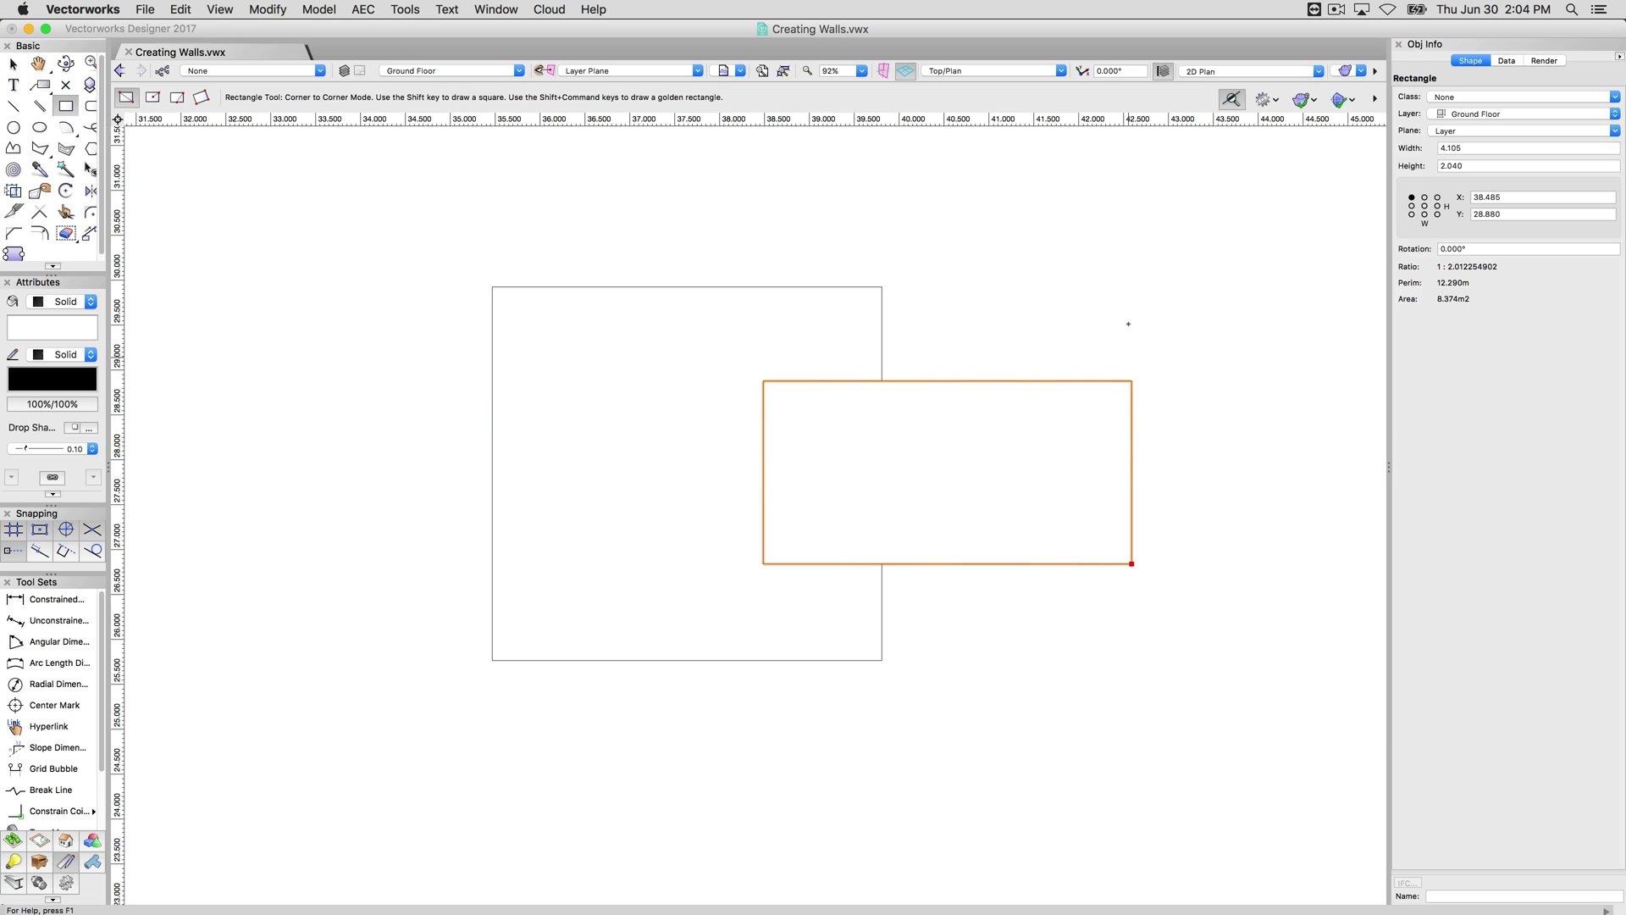
{"action": "left_click", "coordinate": [1067, 307]}
{"action": "left_click", "coordinate": [1286, 762]}
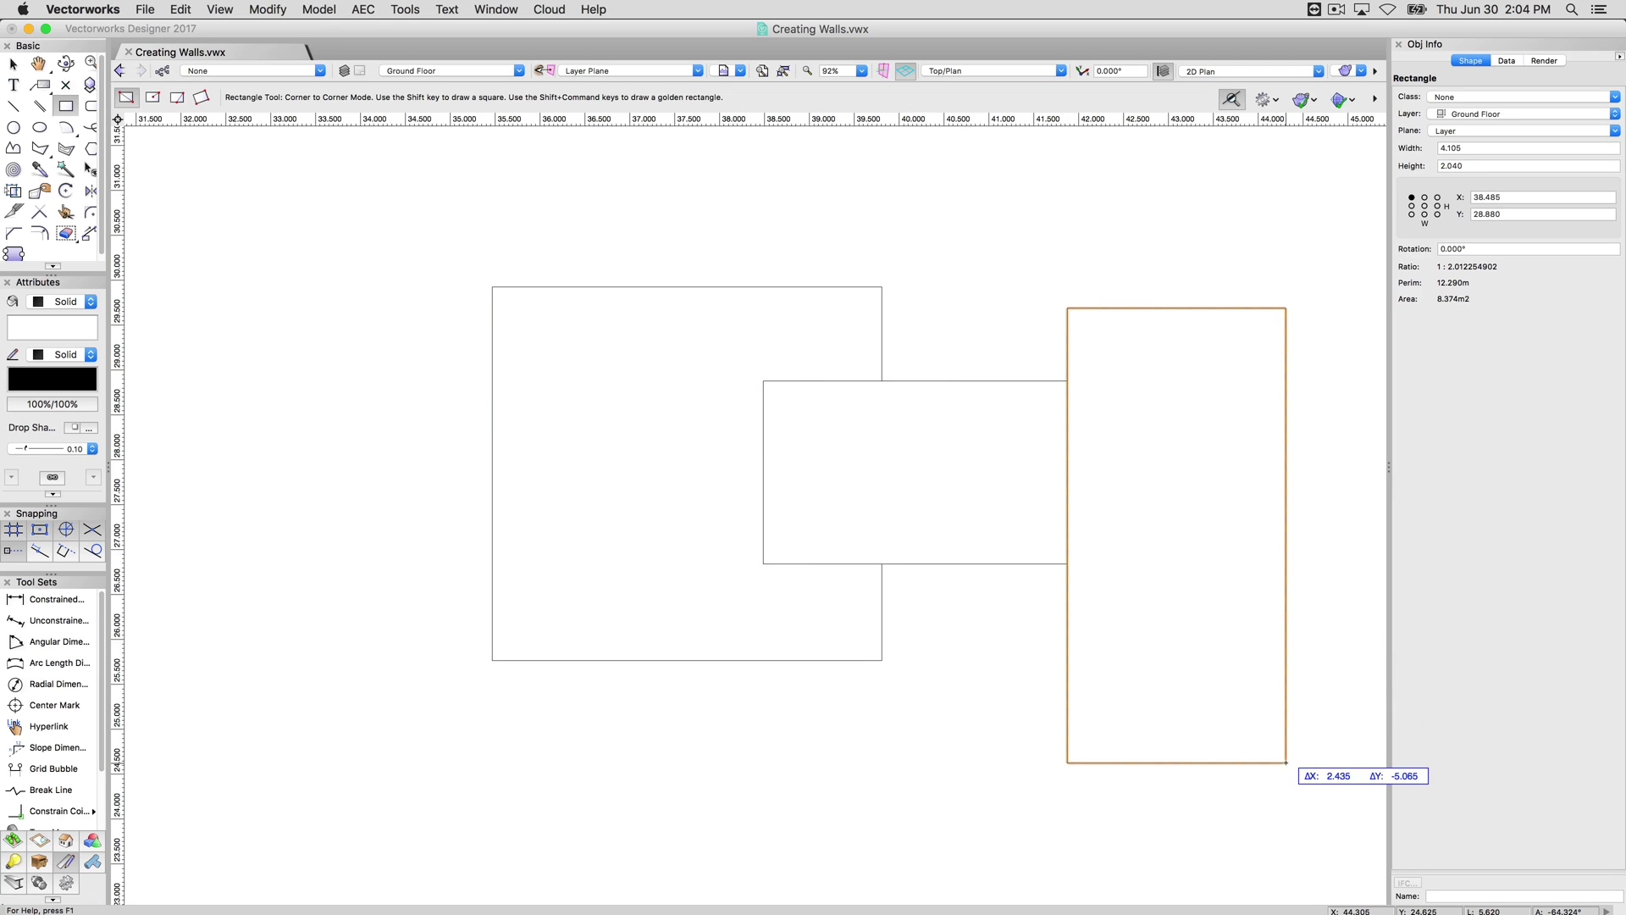
- Select the three rectangles and apply Add Surface to merge them into one outline
{"action": "key", "text": "x"}
{"action": "left_click", "coordinate": [664, 398], "text": "shift"}
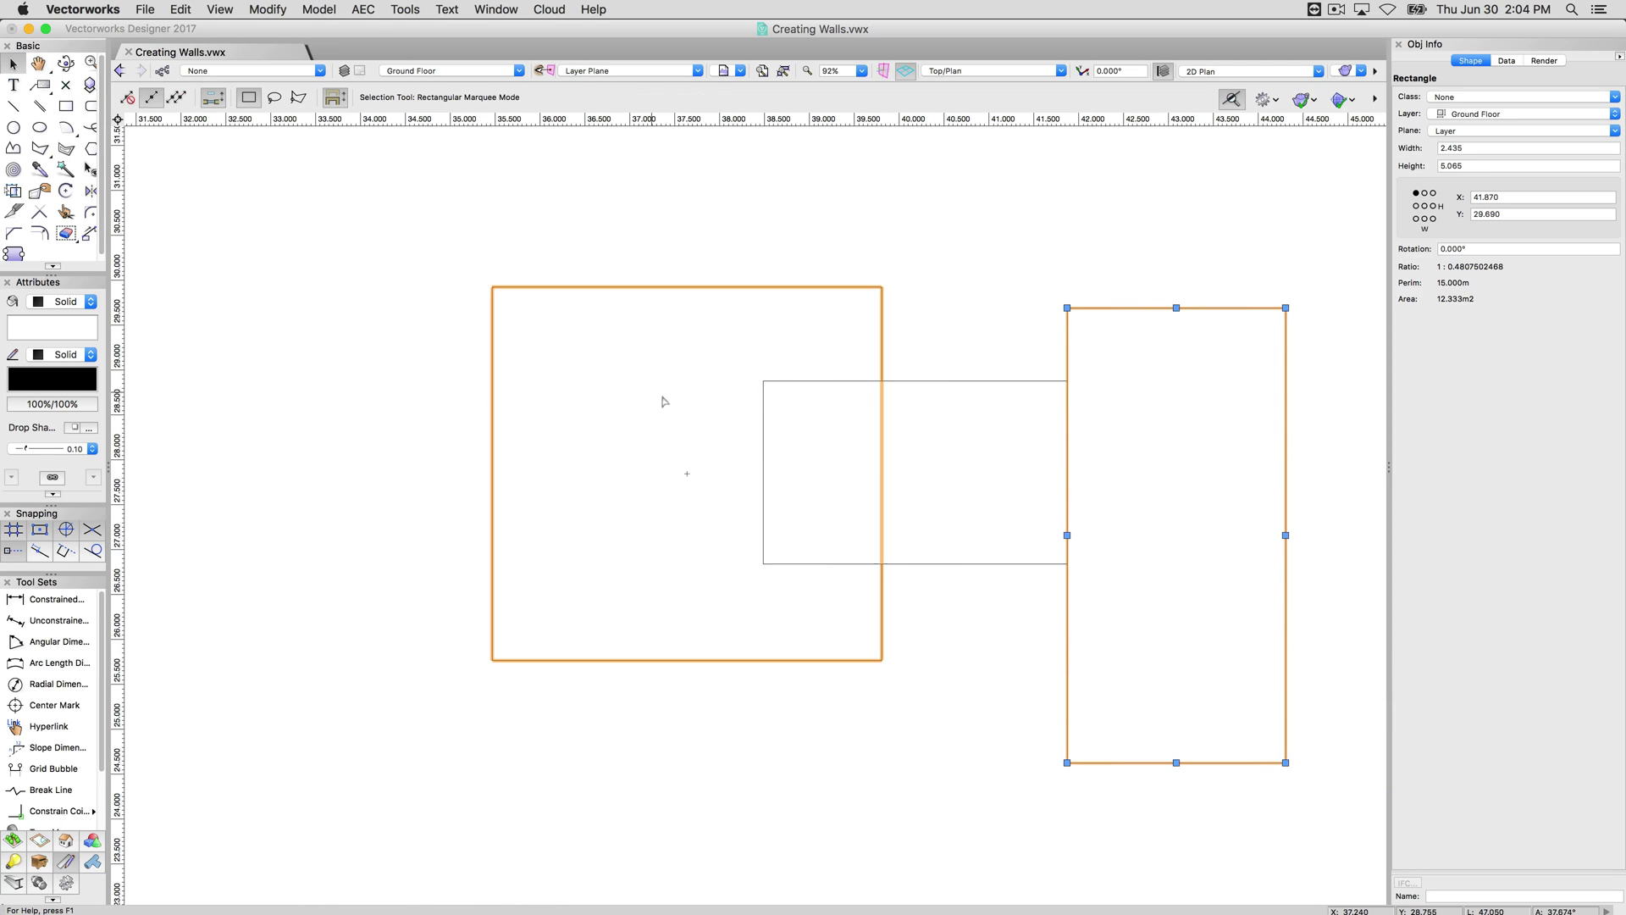
{"action": "left_click", "coordinate": [827, 422], "text": "shift"}
{"action": "right_click", "coordinate": [914, 413]}
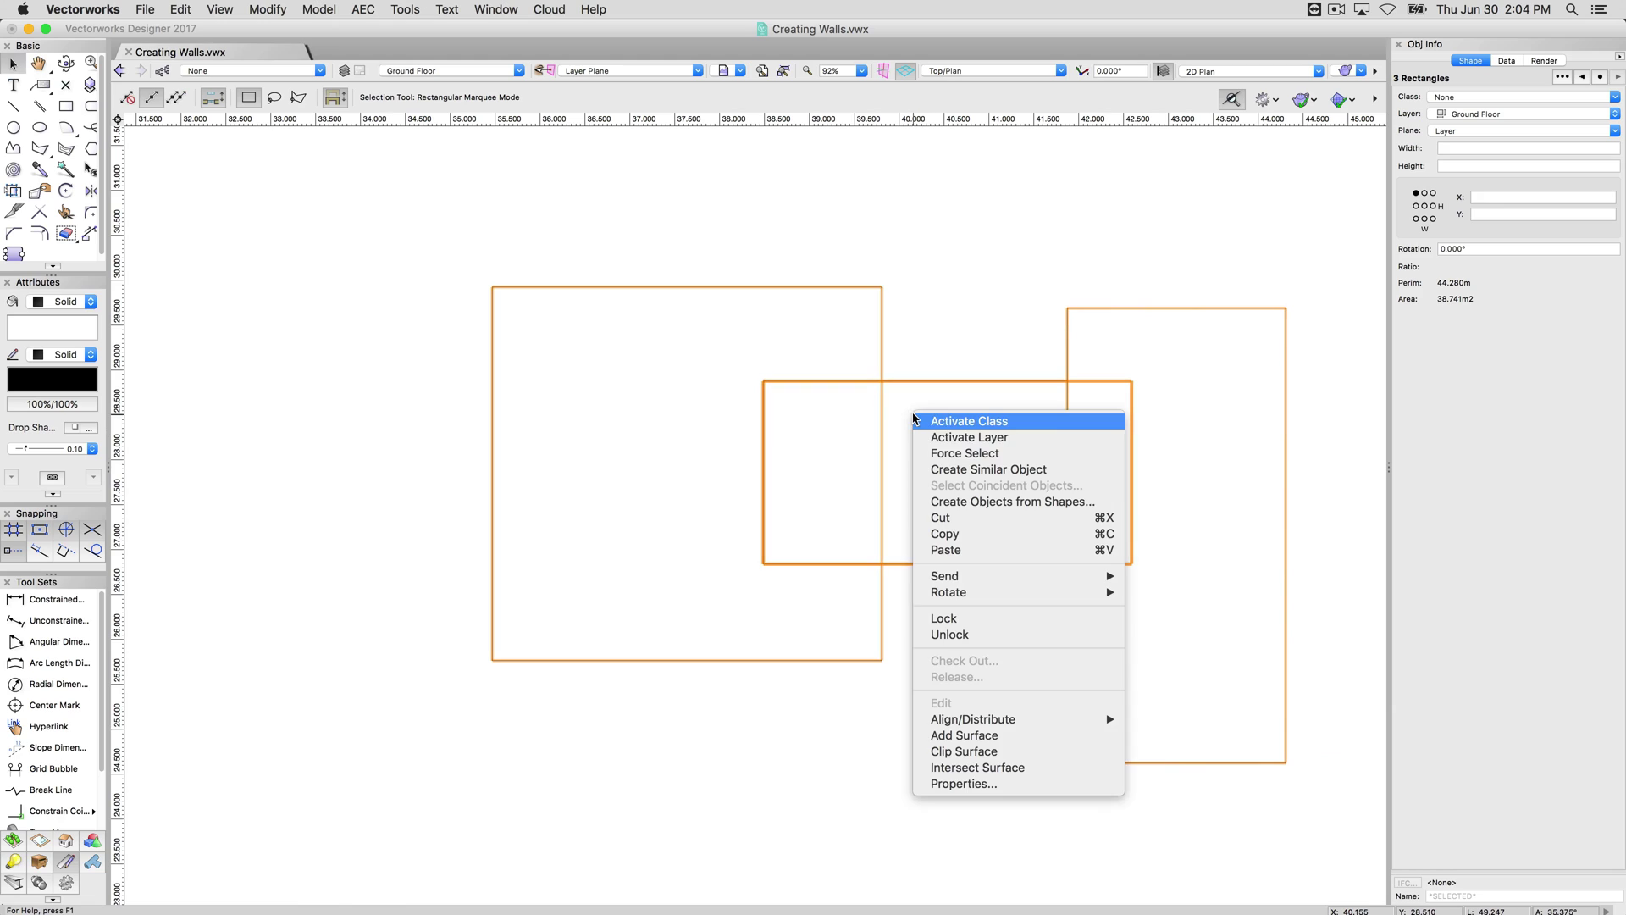
{"action": "left_click", "coordinate": [972, 735]}
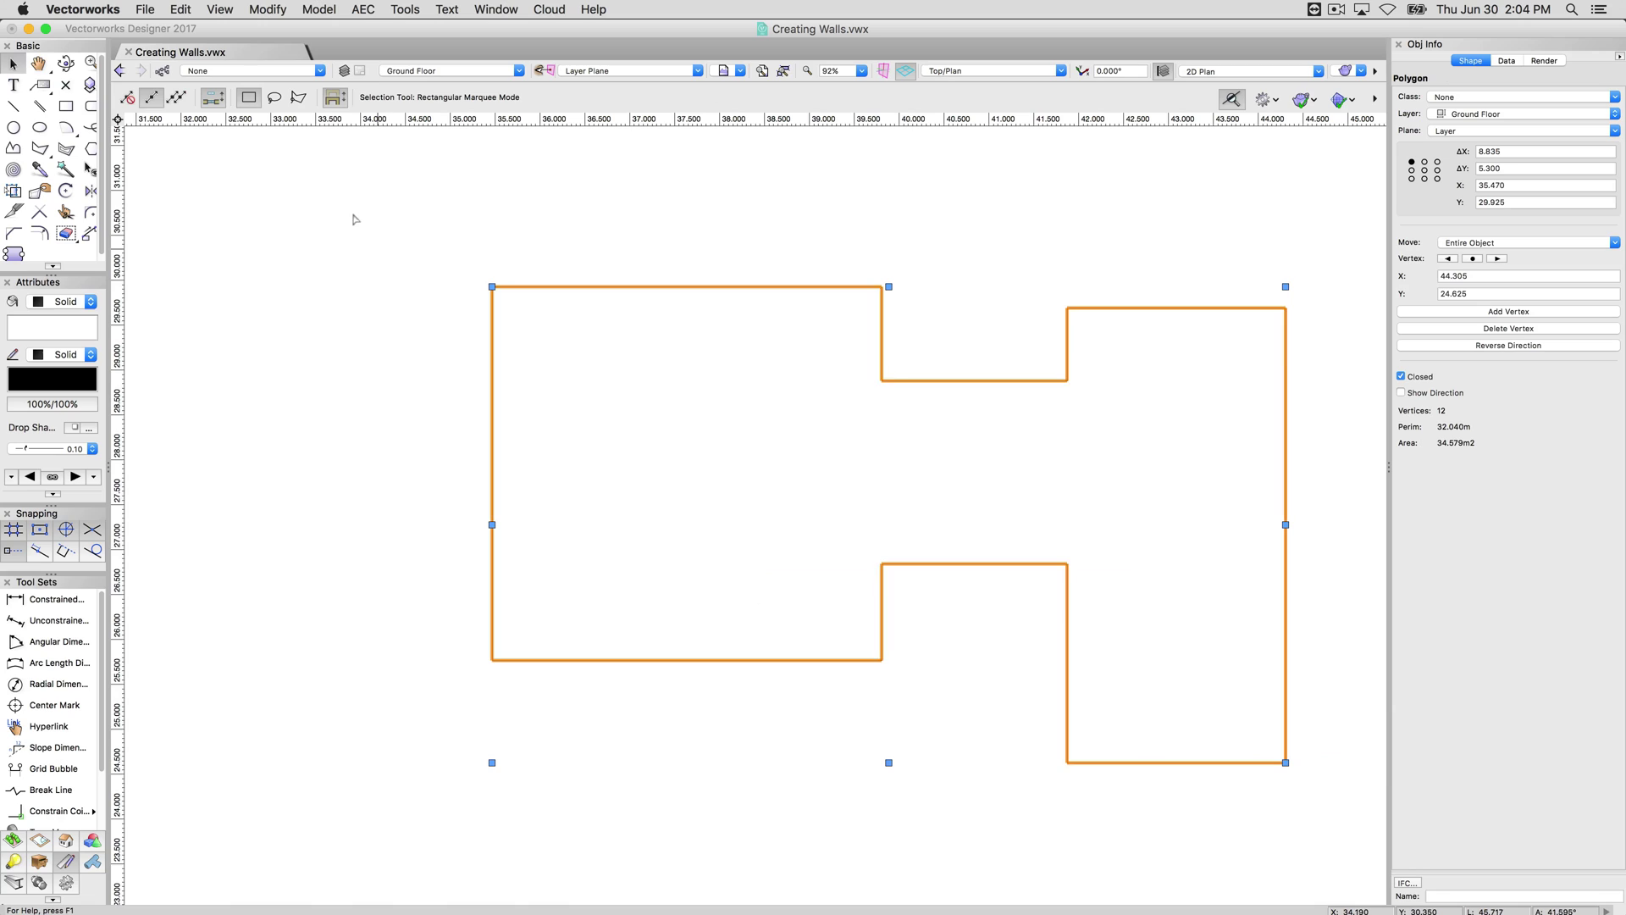
- Browse the Modify > Convert submenu, then find AEC > Create Objects from Shapes
{"action": "left_click", "coordinate": [363, 10]}
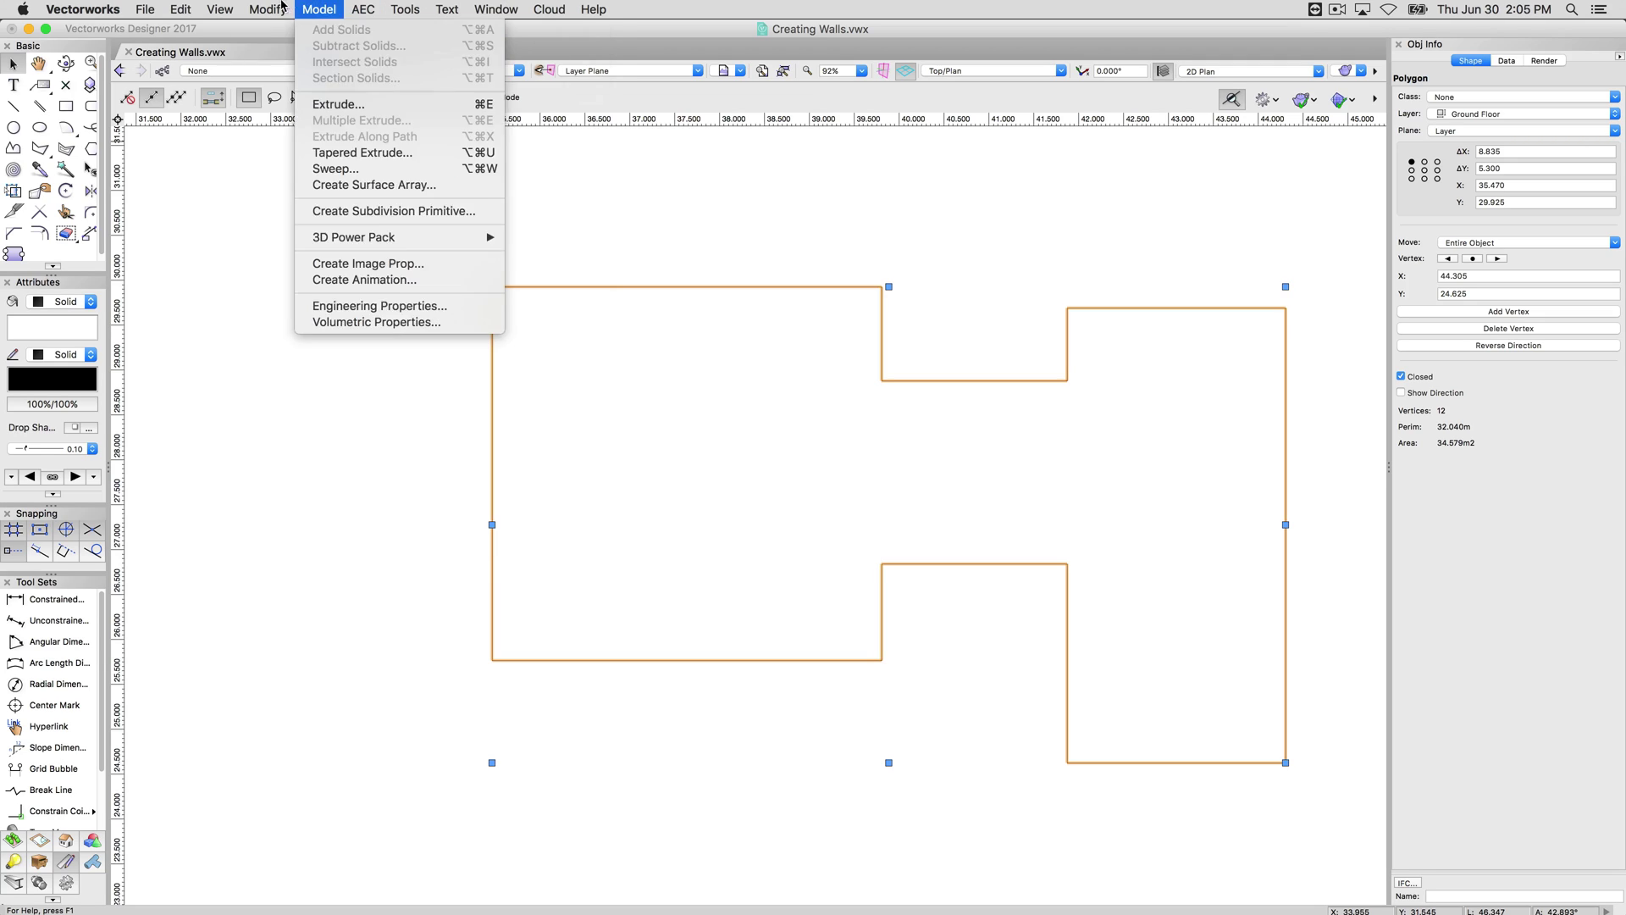
{"action": "mouse_move", "coordinate": [265, 7]}
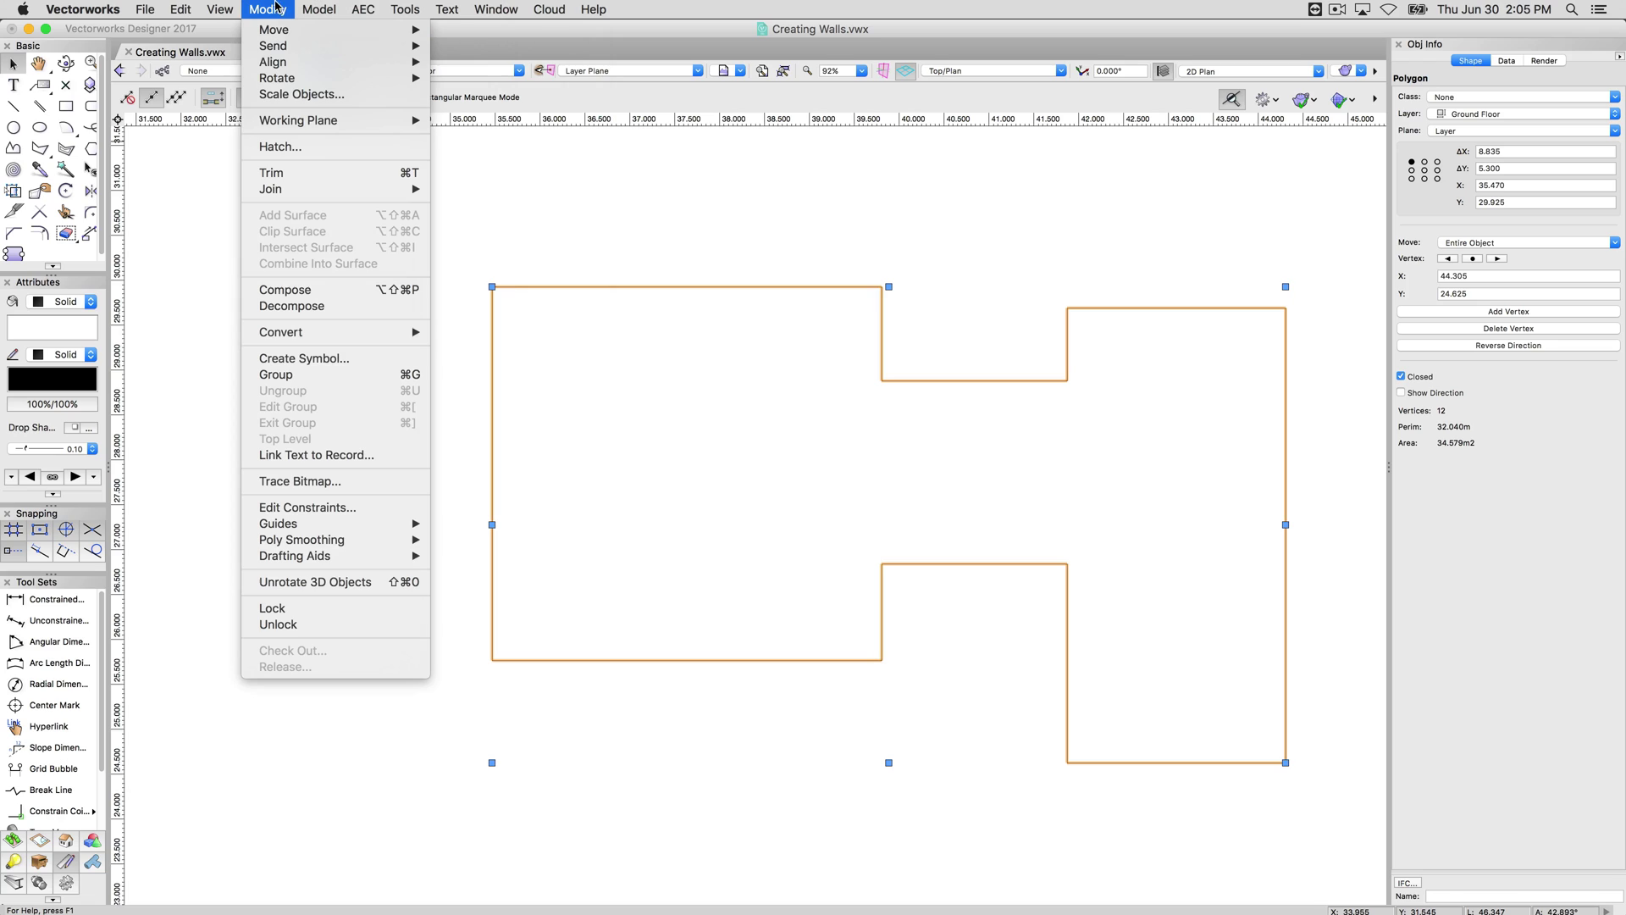
{"action": "mouse_move", "coordinate": [298, 339]}
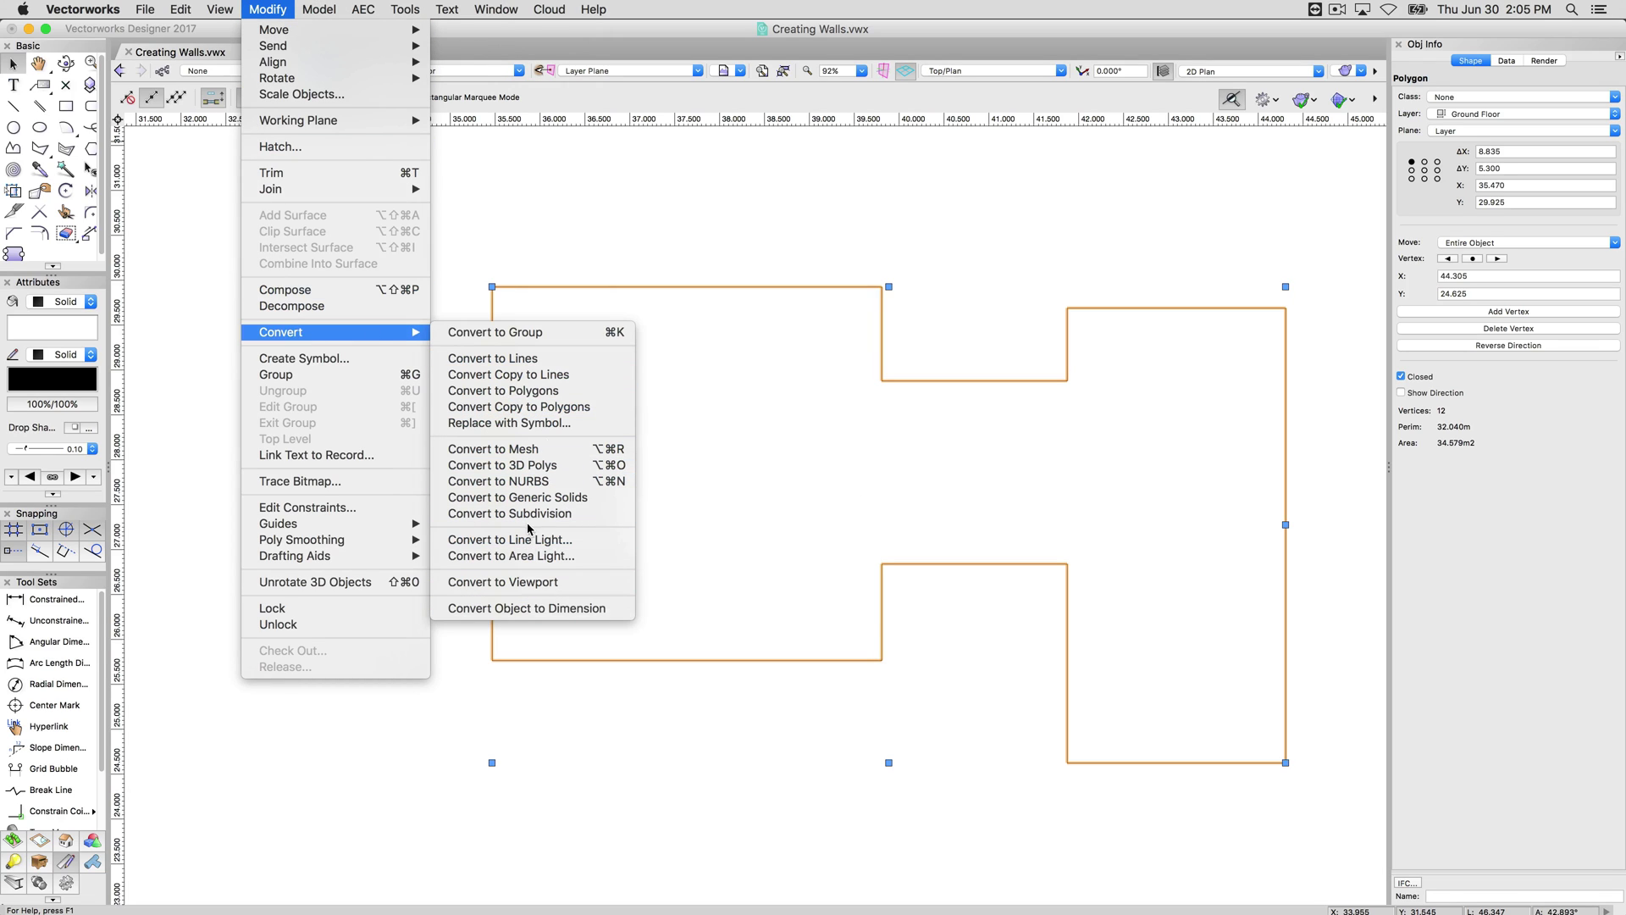
{"action": "mouse_move", "coordinate": [363, 14]}
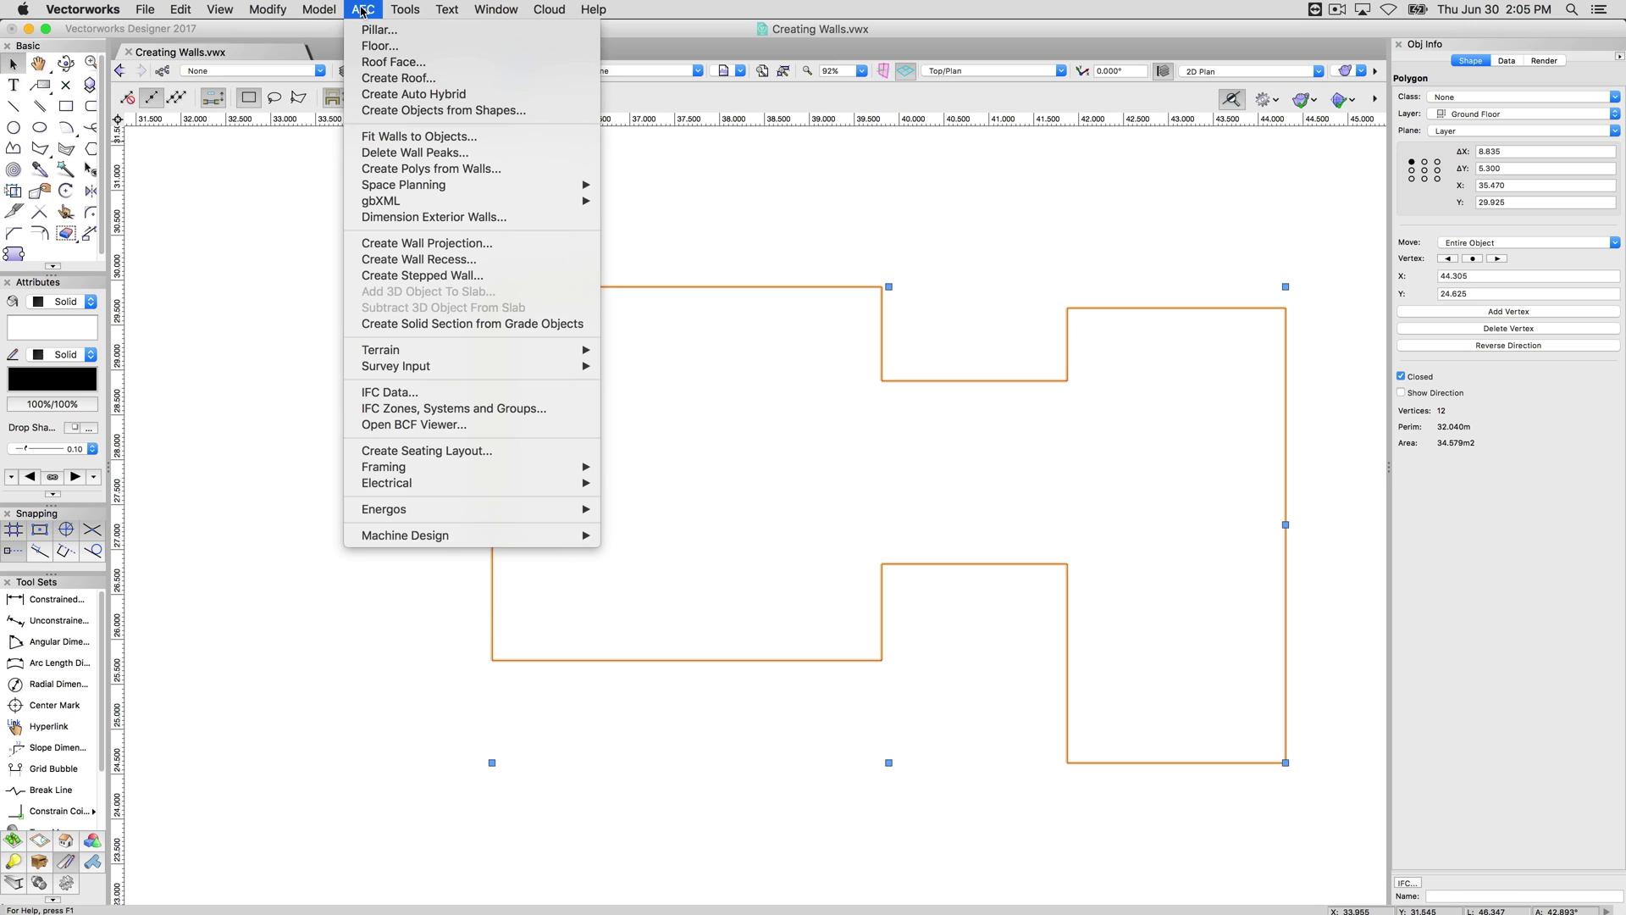
- Create walls from the polygon with Object Type Walls and Offset Right
{"action": "left_click", "coordinate": [408, 111]}
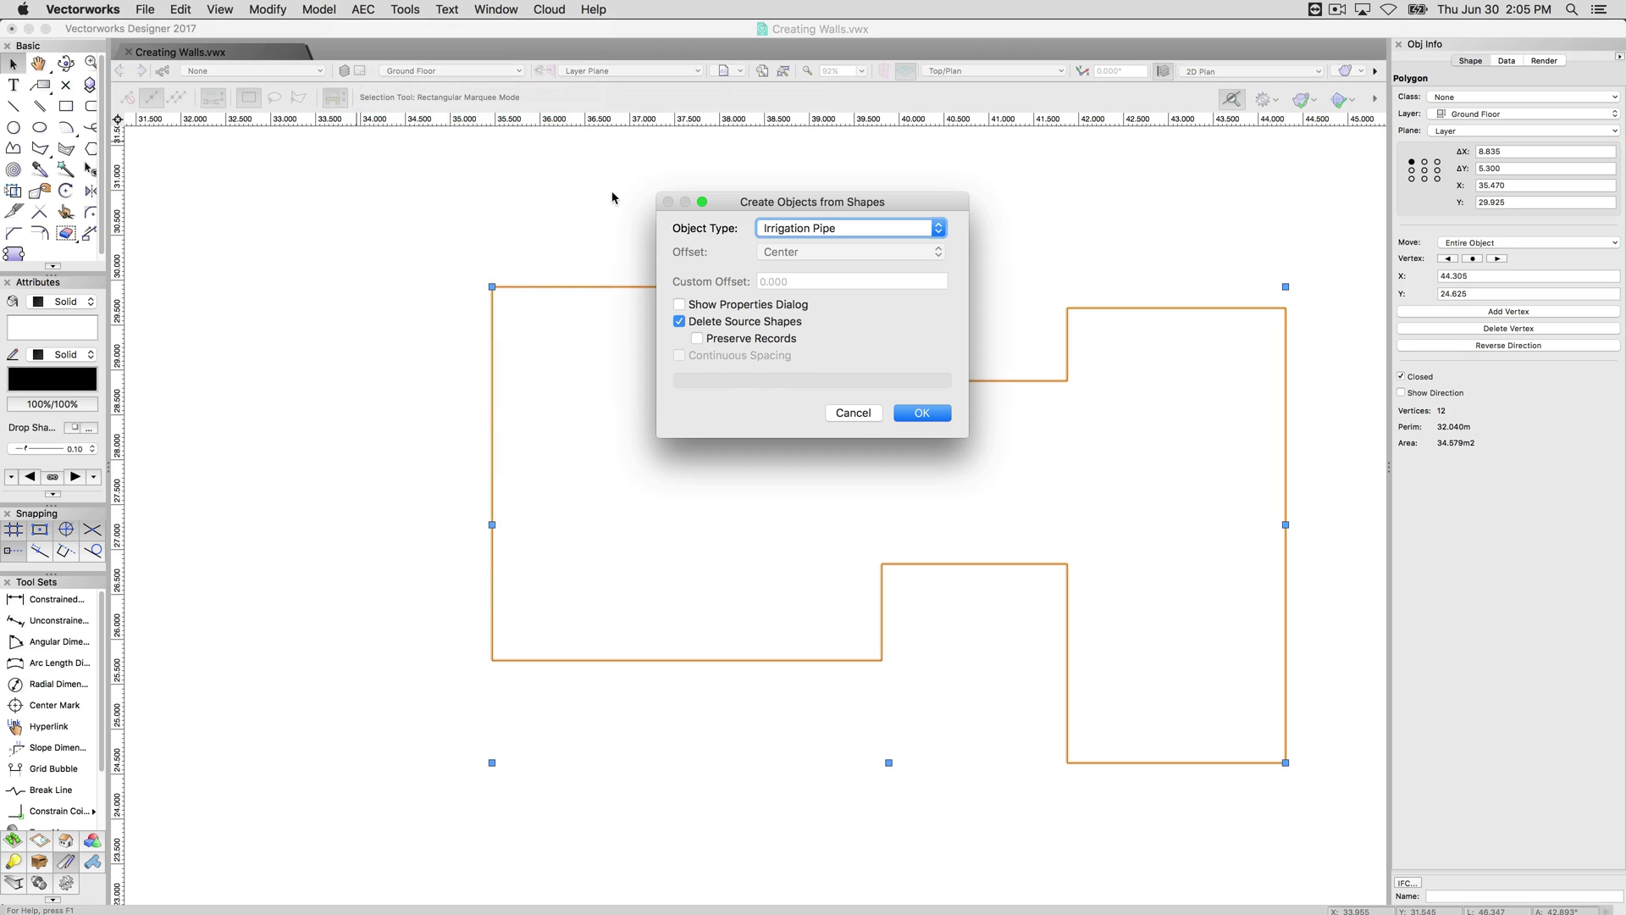
{"action": "left_click", "coordinate": [786, 229]}
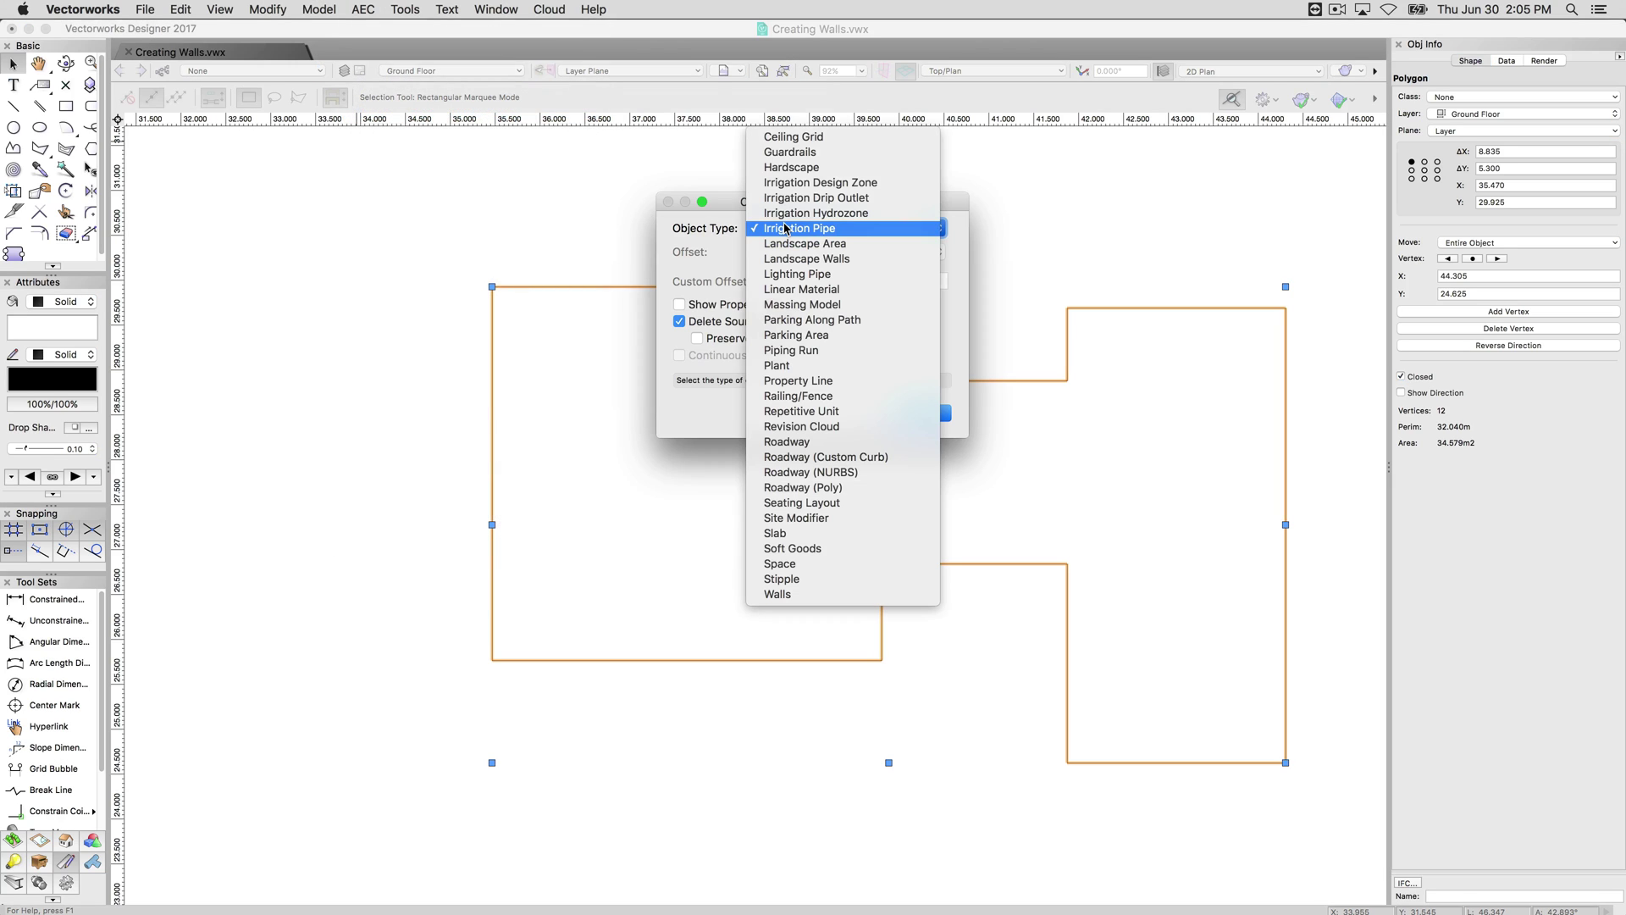
{"action": "left_click", "coordinate": [800, 595]}
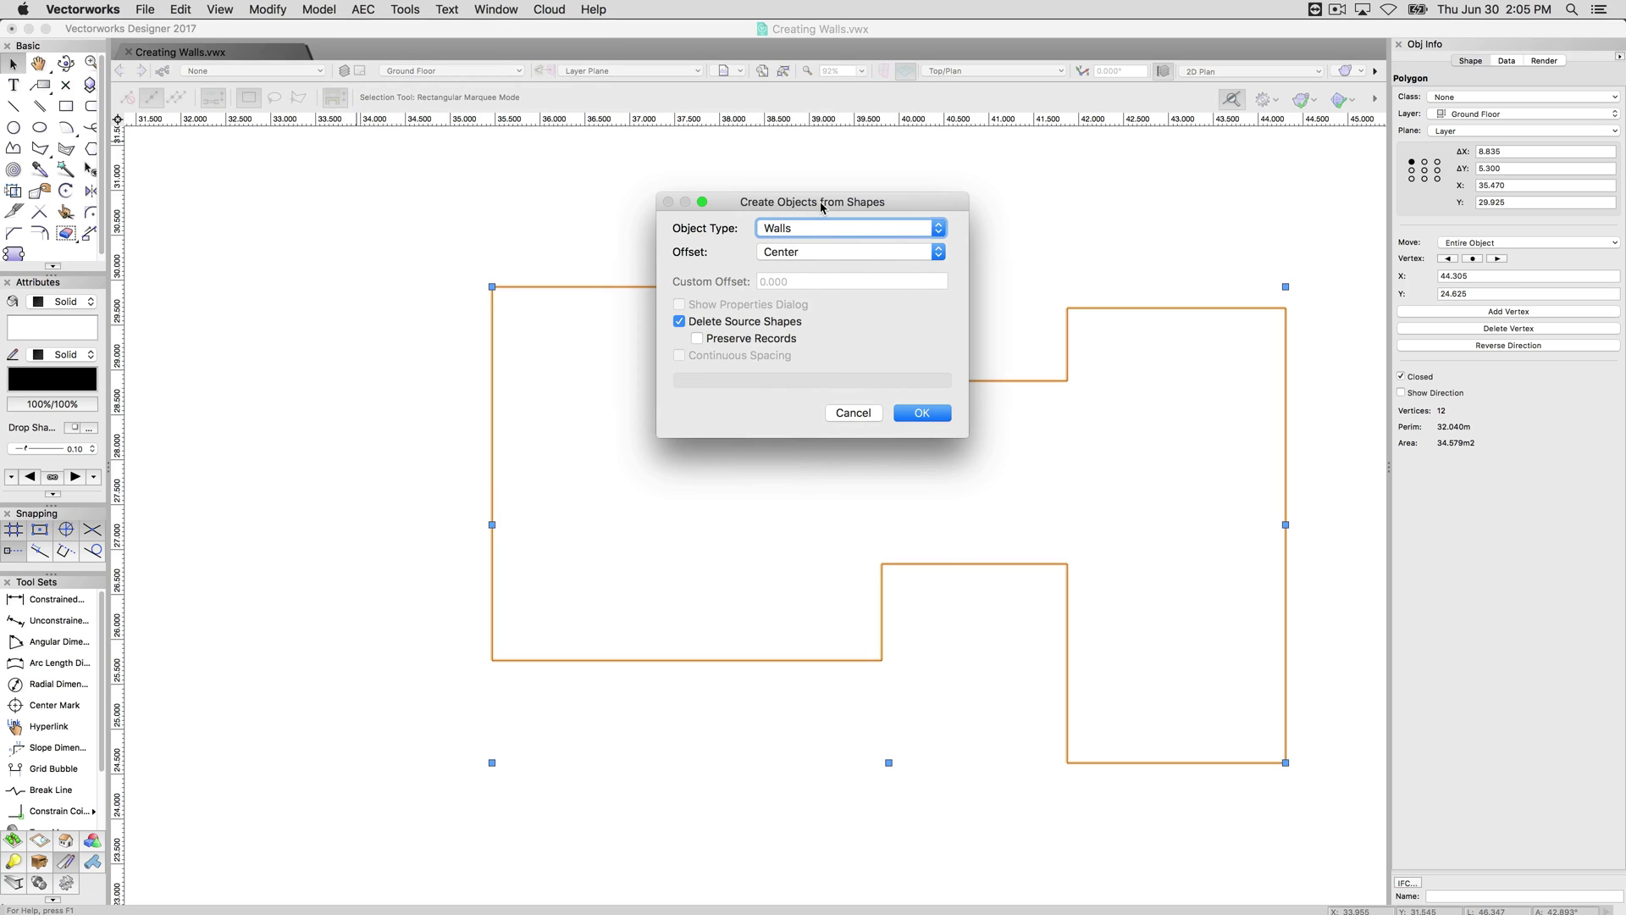
{"action": "left_click_drag", "start_coordinate": [819, 201], "coordinate": [310, 256]}
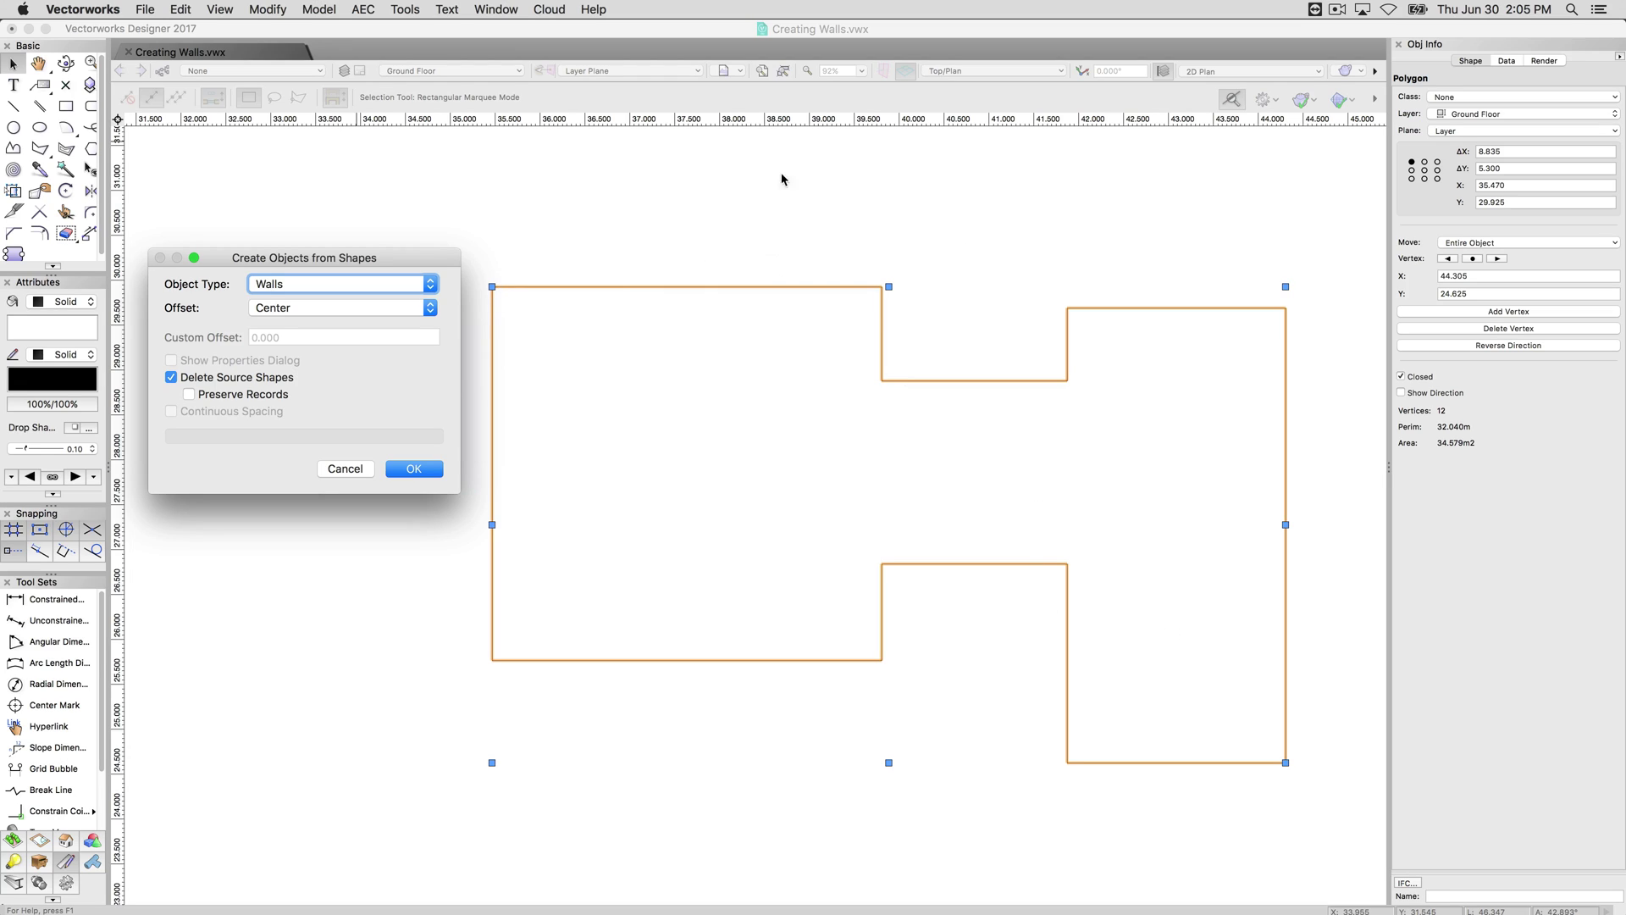
{"action": "left_click", "coordinate": [382, 309]}
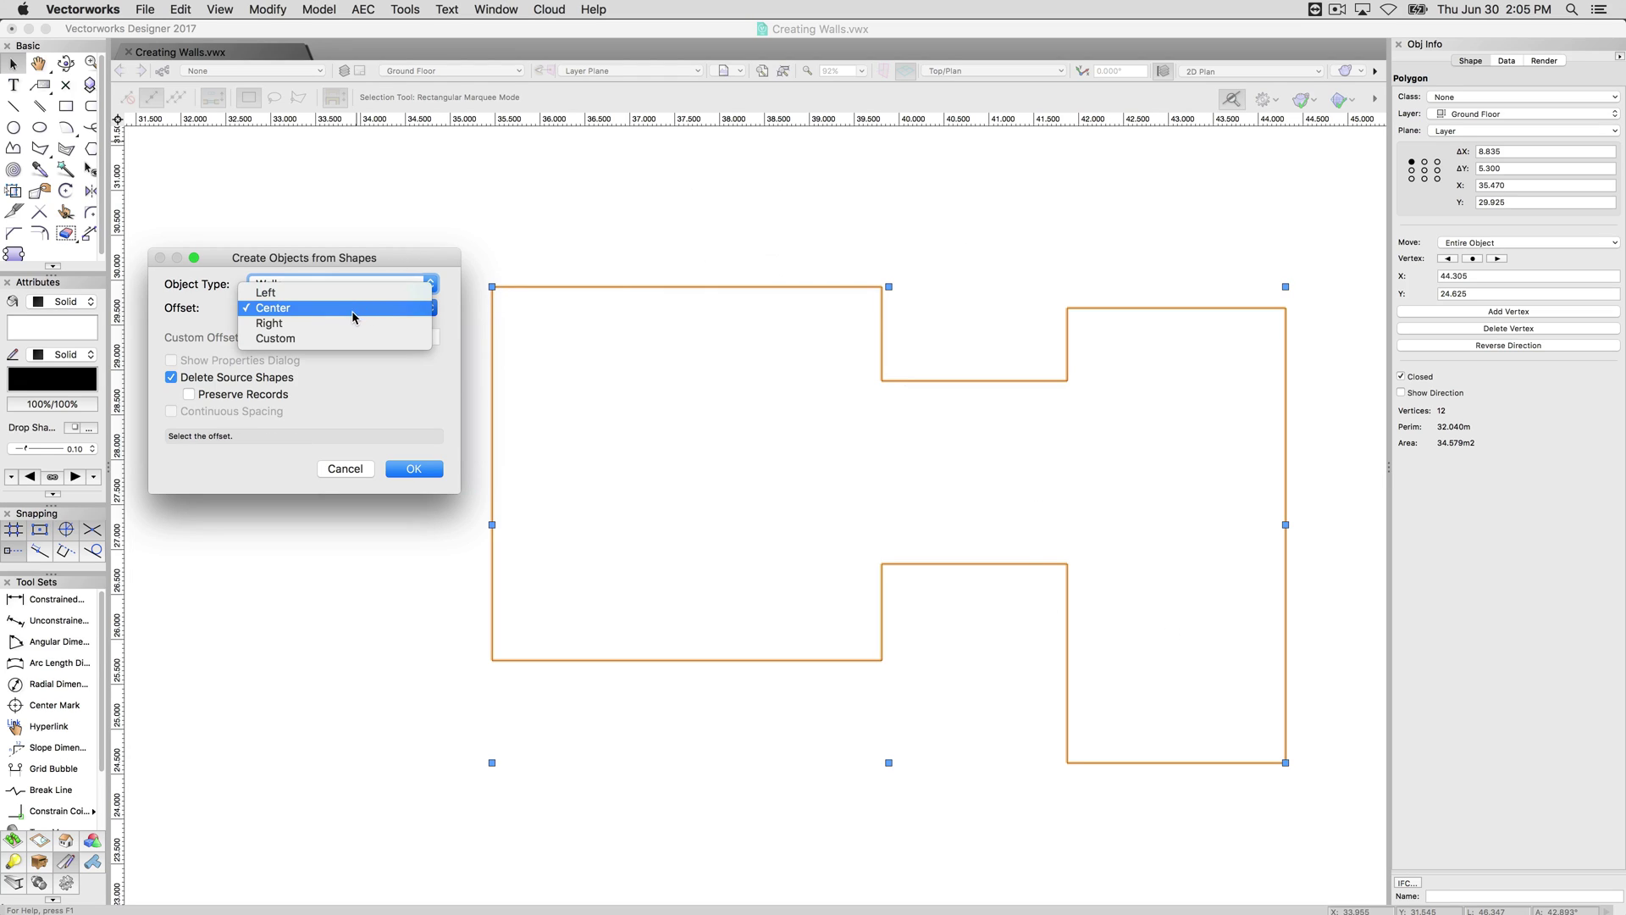
{"action": "left_click", "coordinate": [349, 320]}
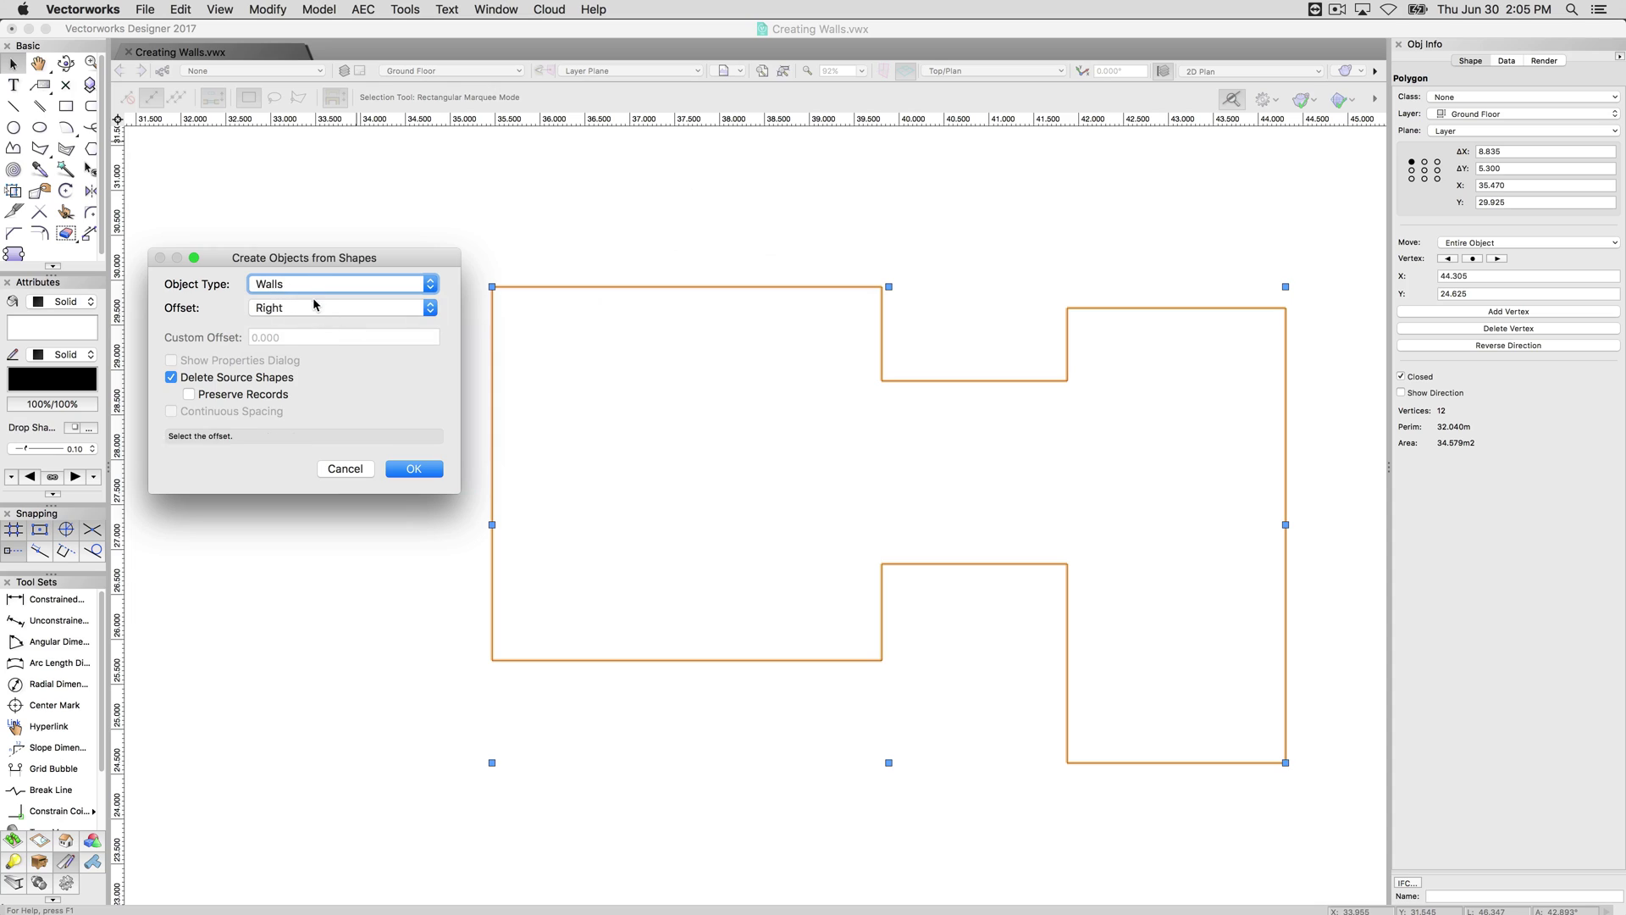
{"action": "left_click", "coordinate": [414, 470]}
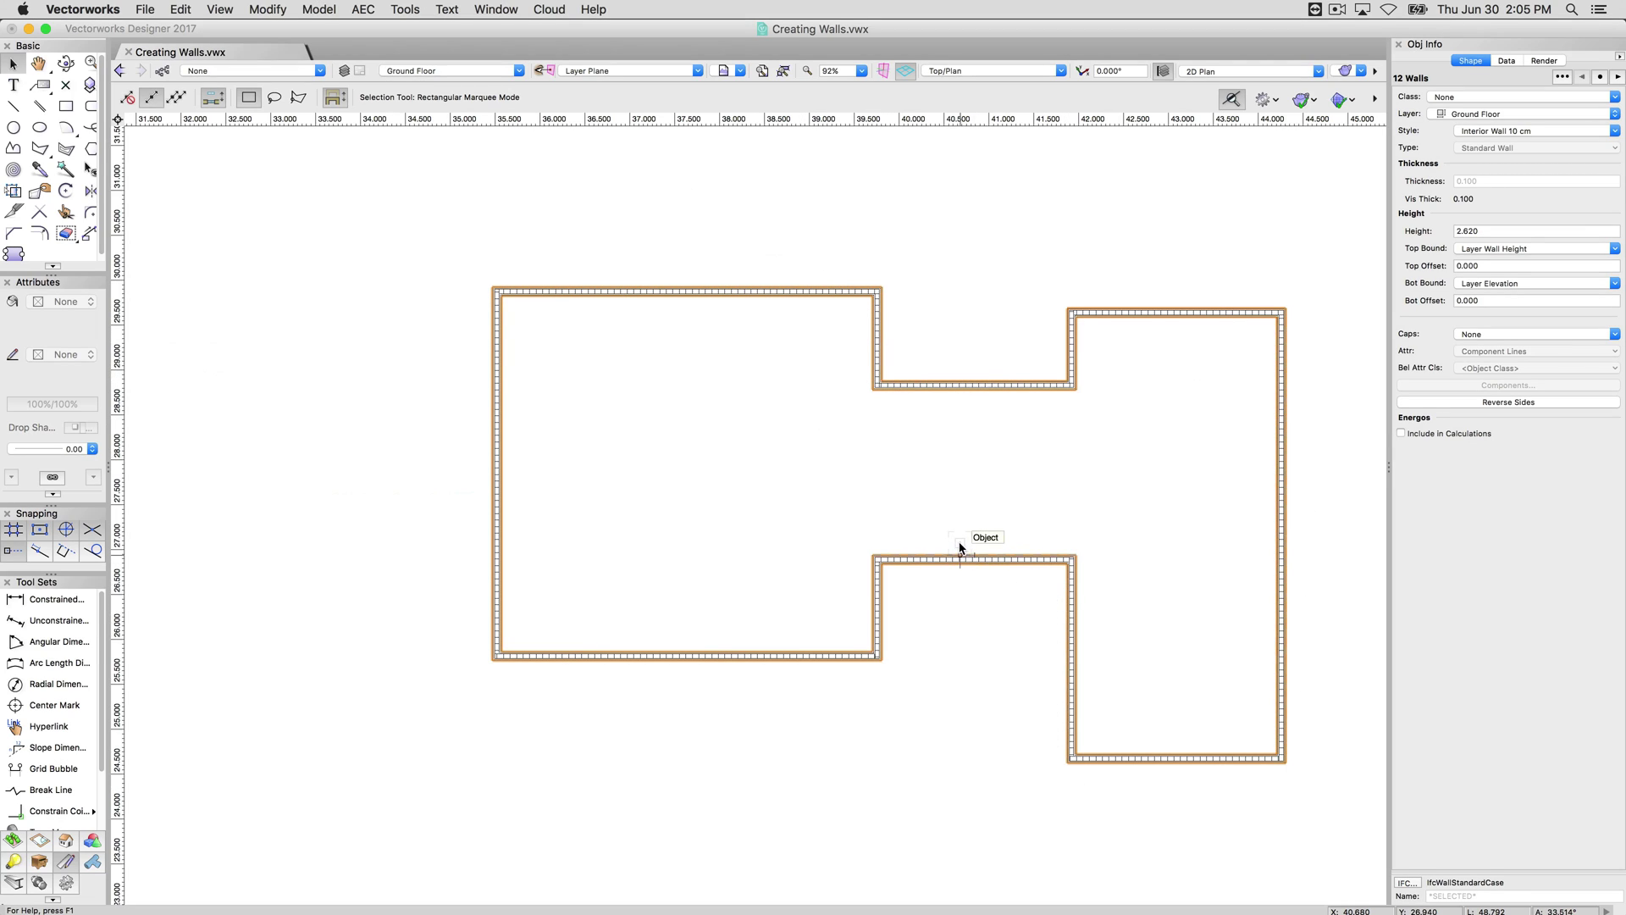
- Undo the walls and recreate them from the polygon with Offset Left, then deselect
{"action": "key", "text": "super+c"}
{"action": "left_click", "coordinate": [363, 9]}
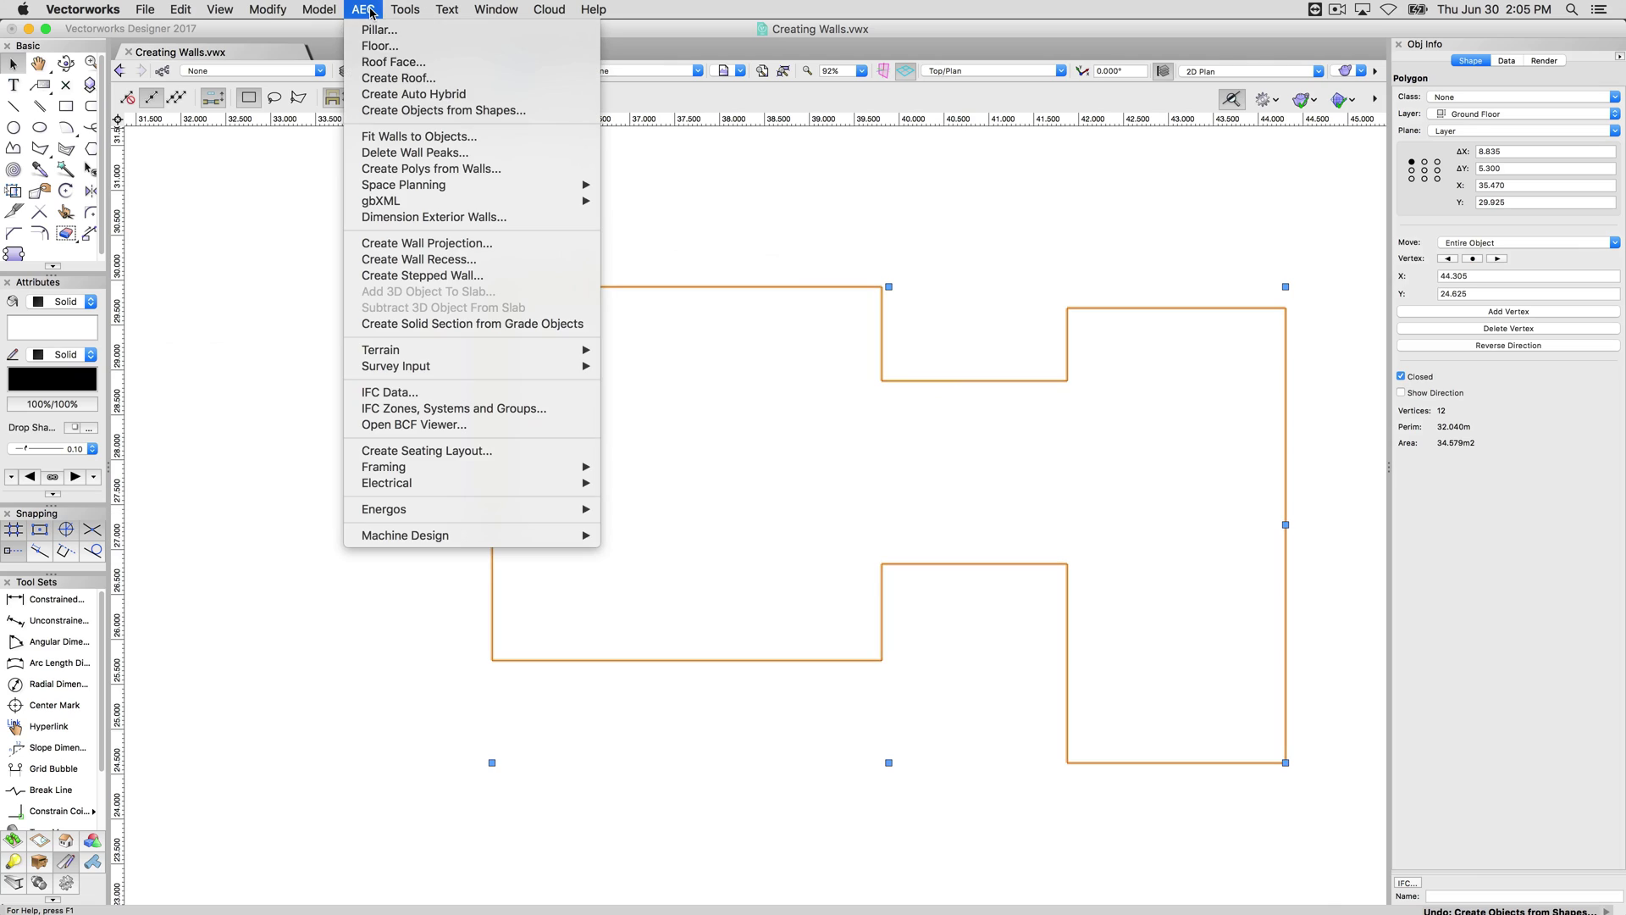
{"action": "left_click", "coordinate": [441, 112]}
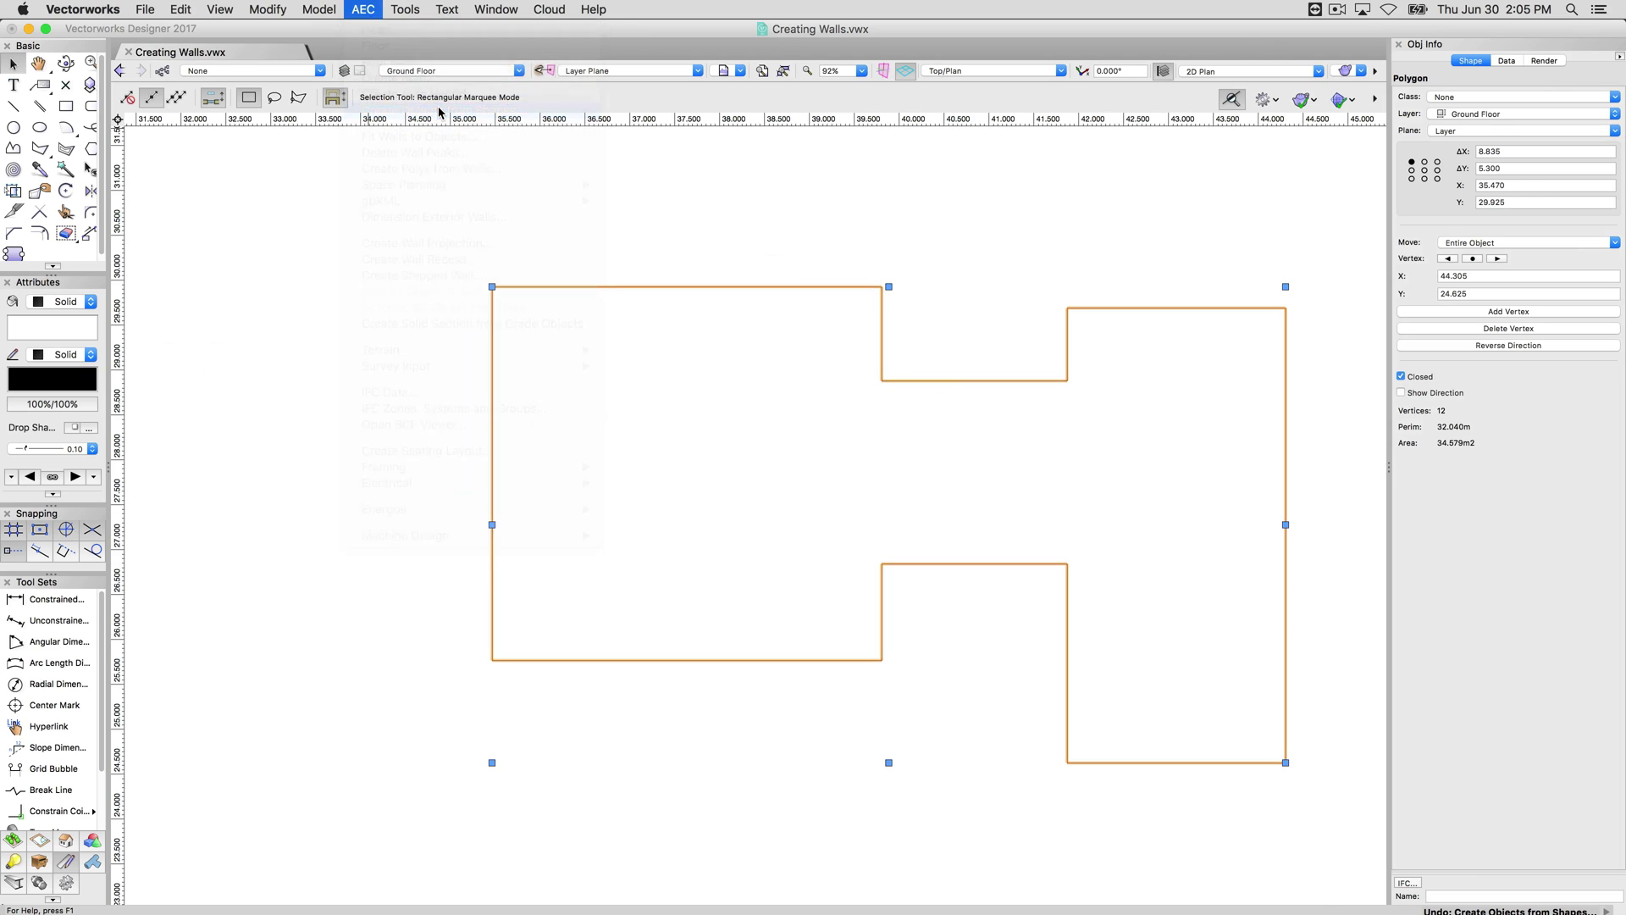
{"action": "left_click", "coordinate": [326, 284]}
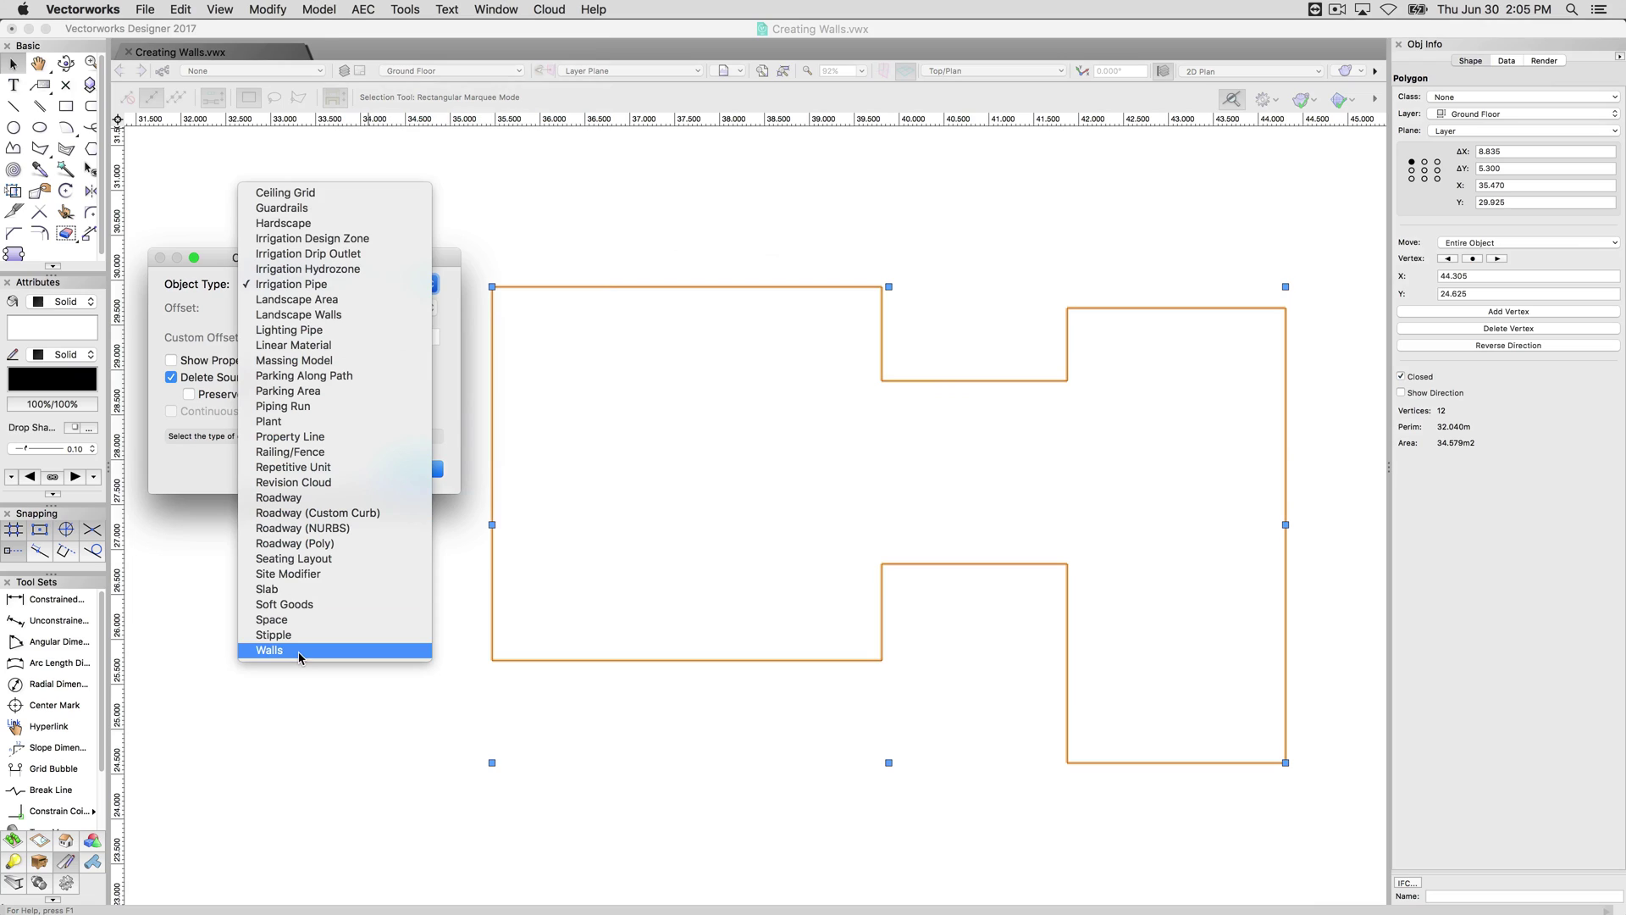
{"action": "left_click", "coordinate": [299, 633]}
{"action": "left_click", "coordinate": [310, 307]}
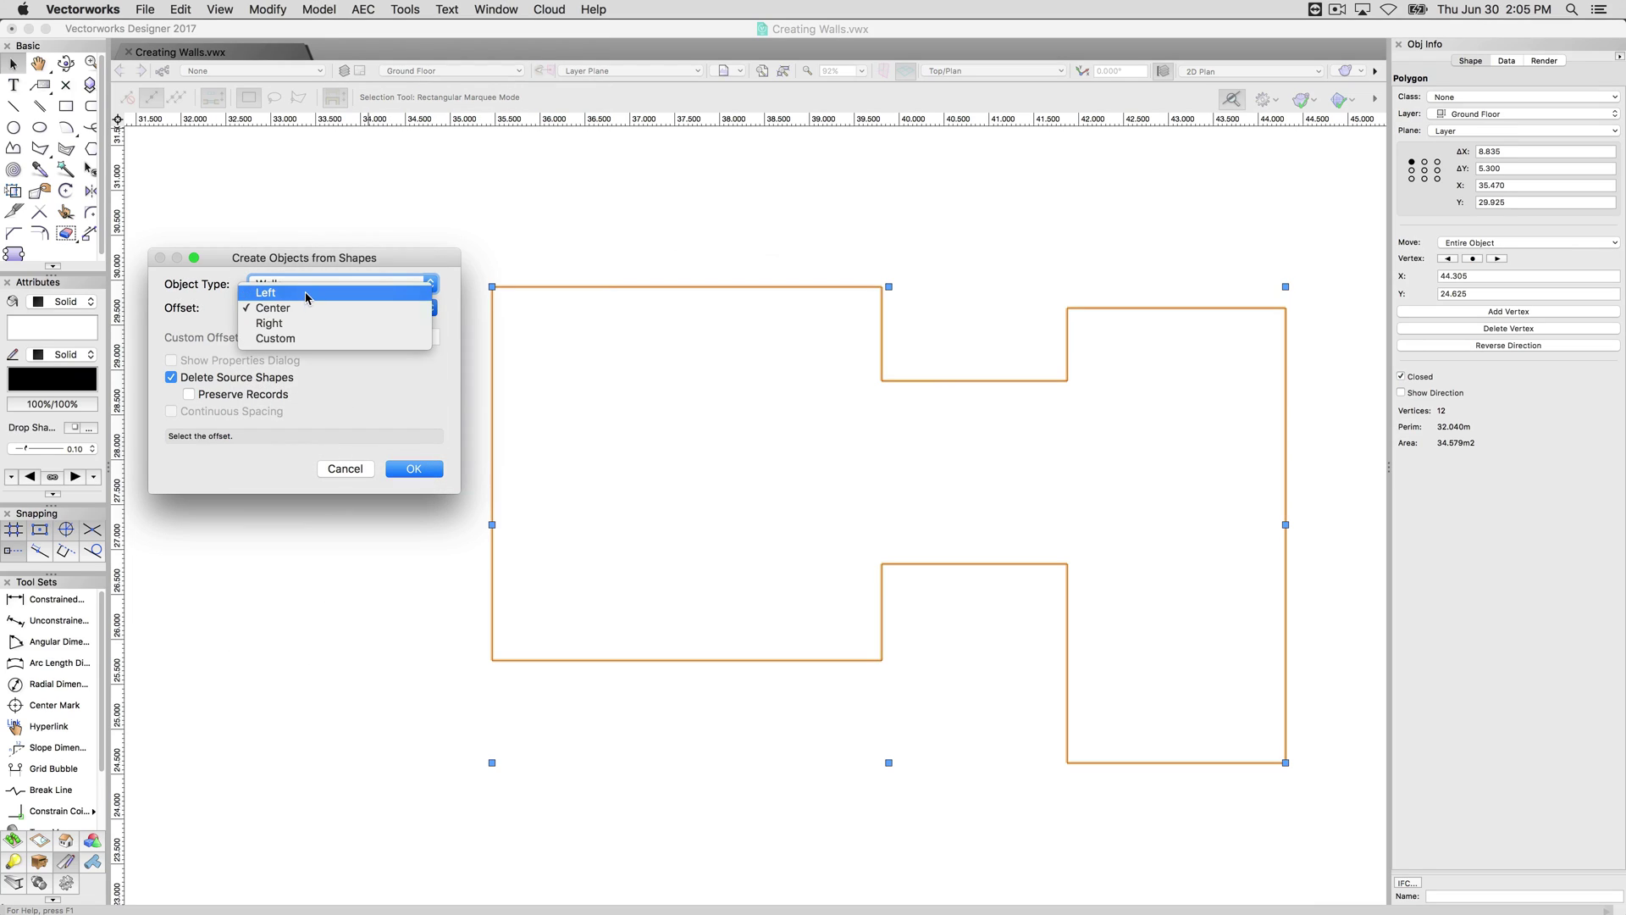
{"action": "left_click", "coordinate": [334, 294]}
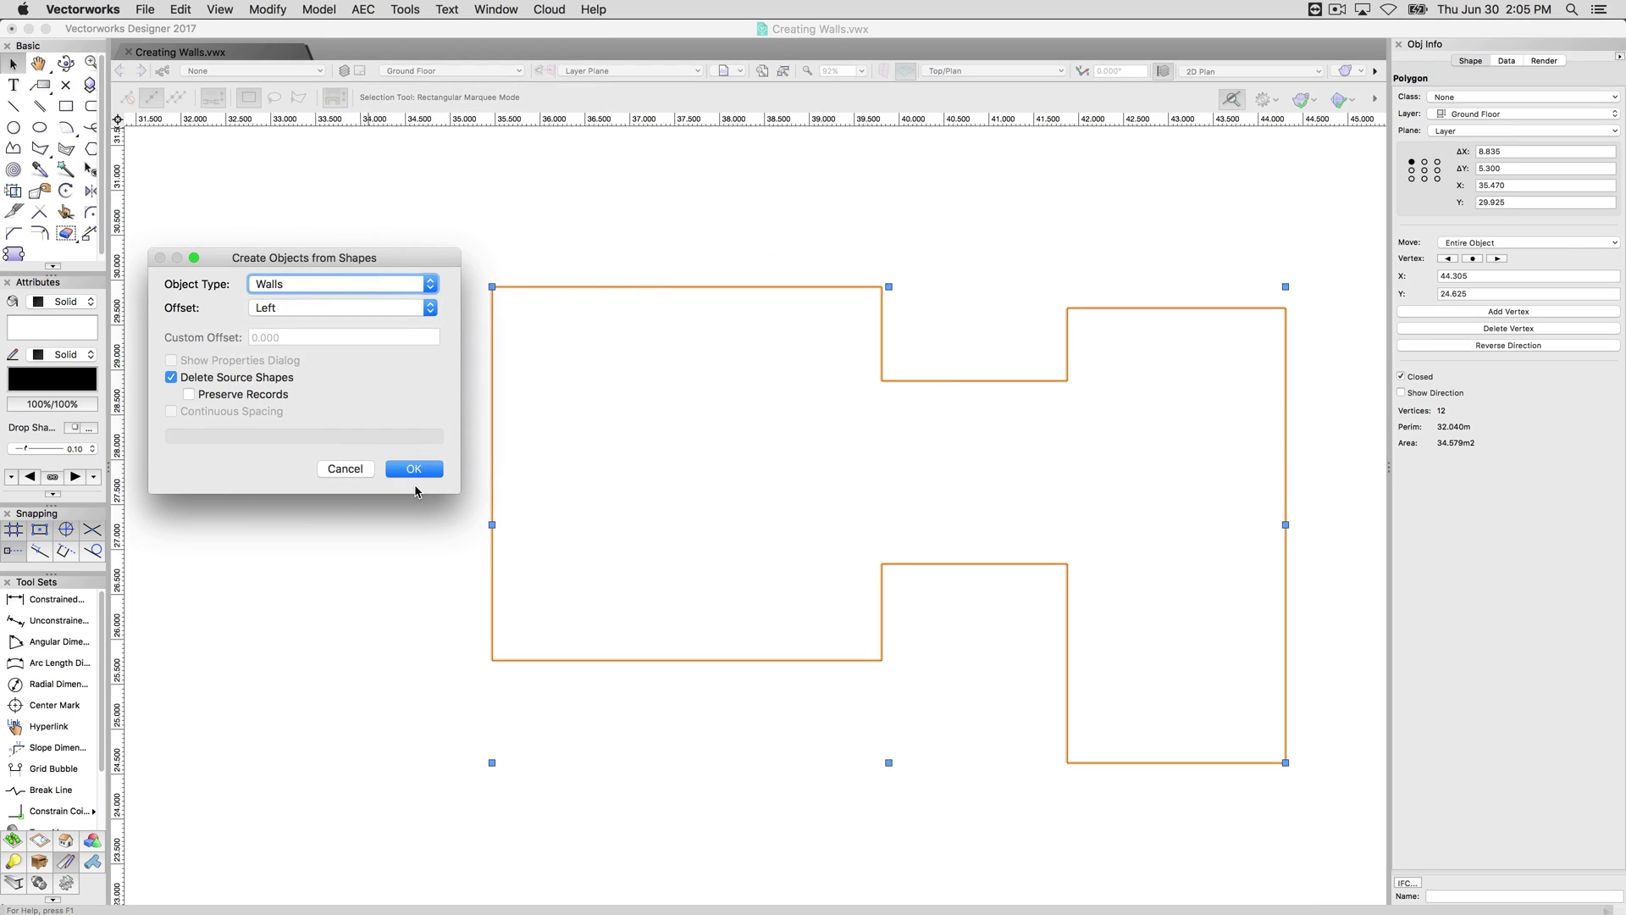
{"action": "left_click", "coordinate": [414, 468]}
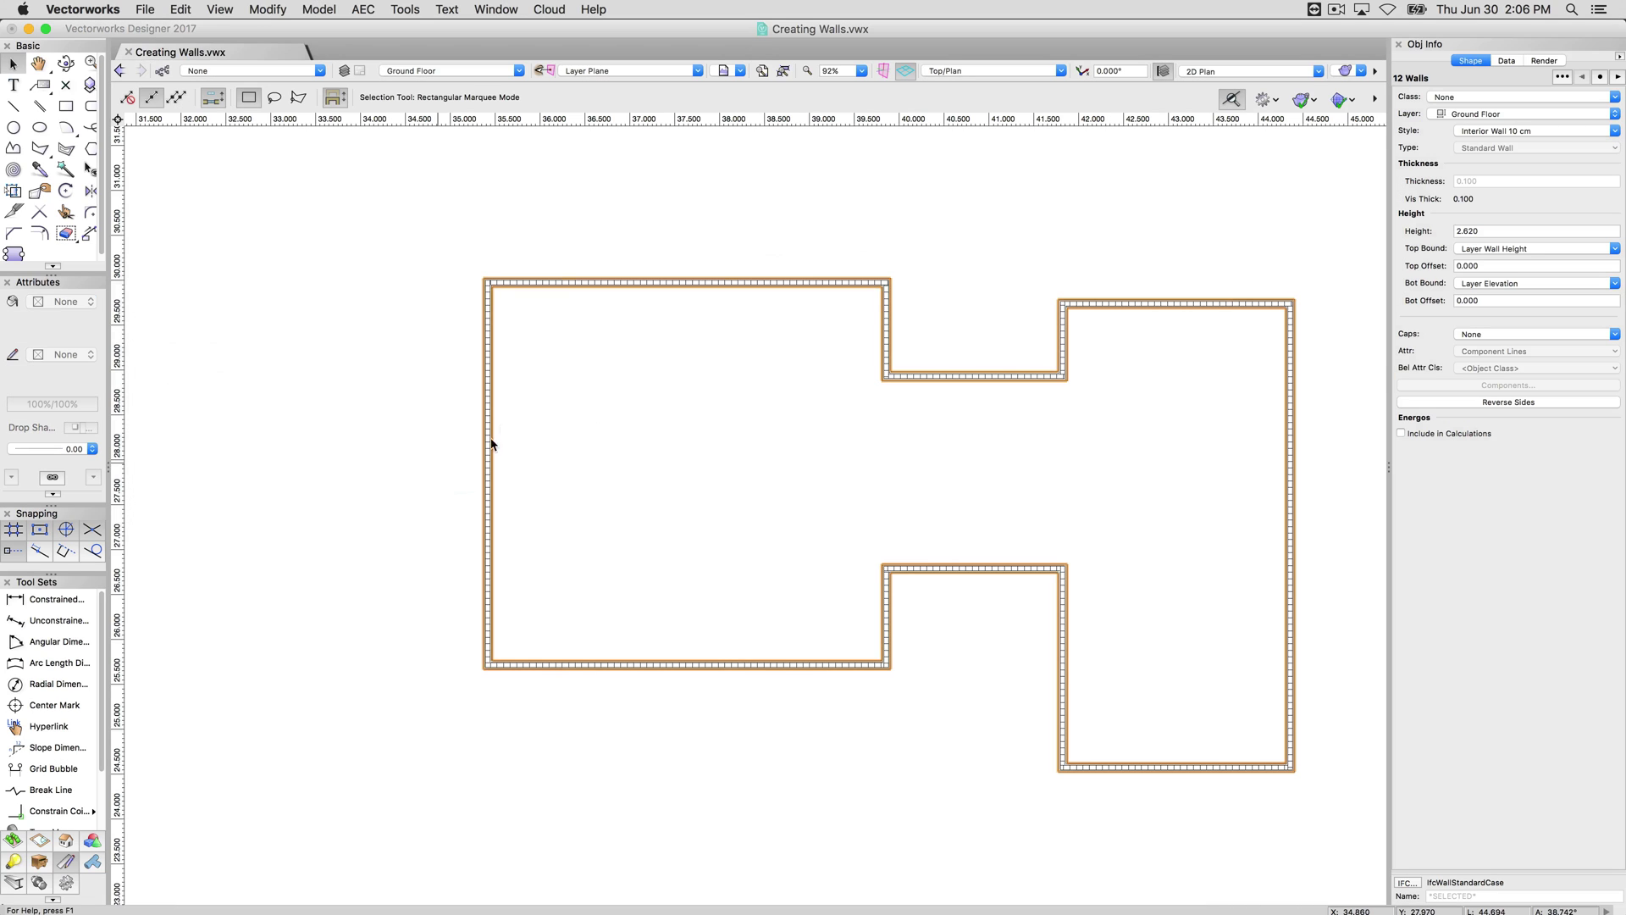
{"action": "left_click", "coordinate": [1155, 172]}
- Undo the walls and give the polygon a blue fill
{"action": "key", "text": "super+z"}
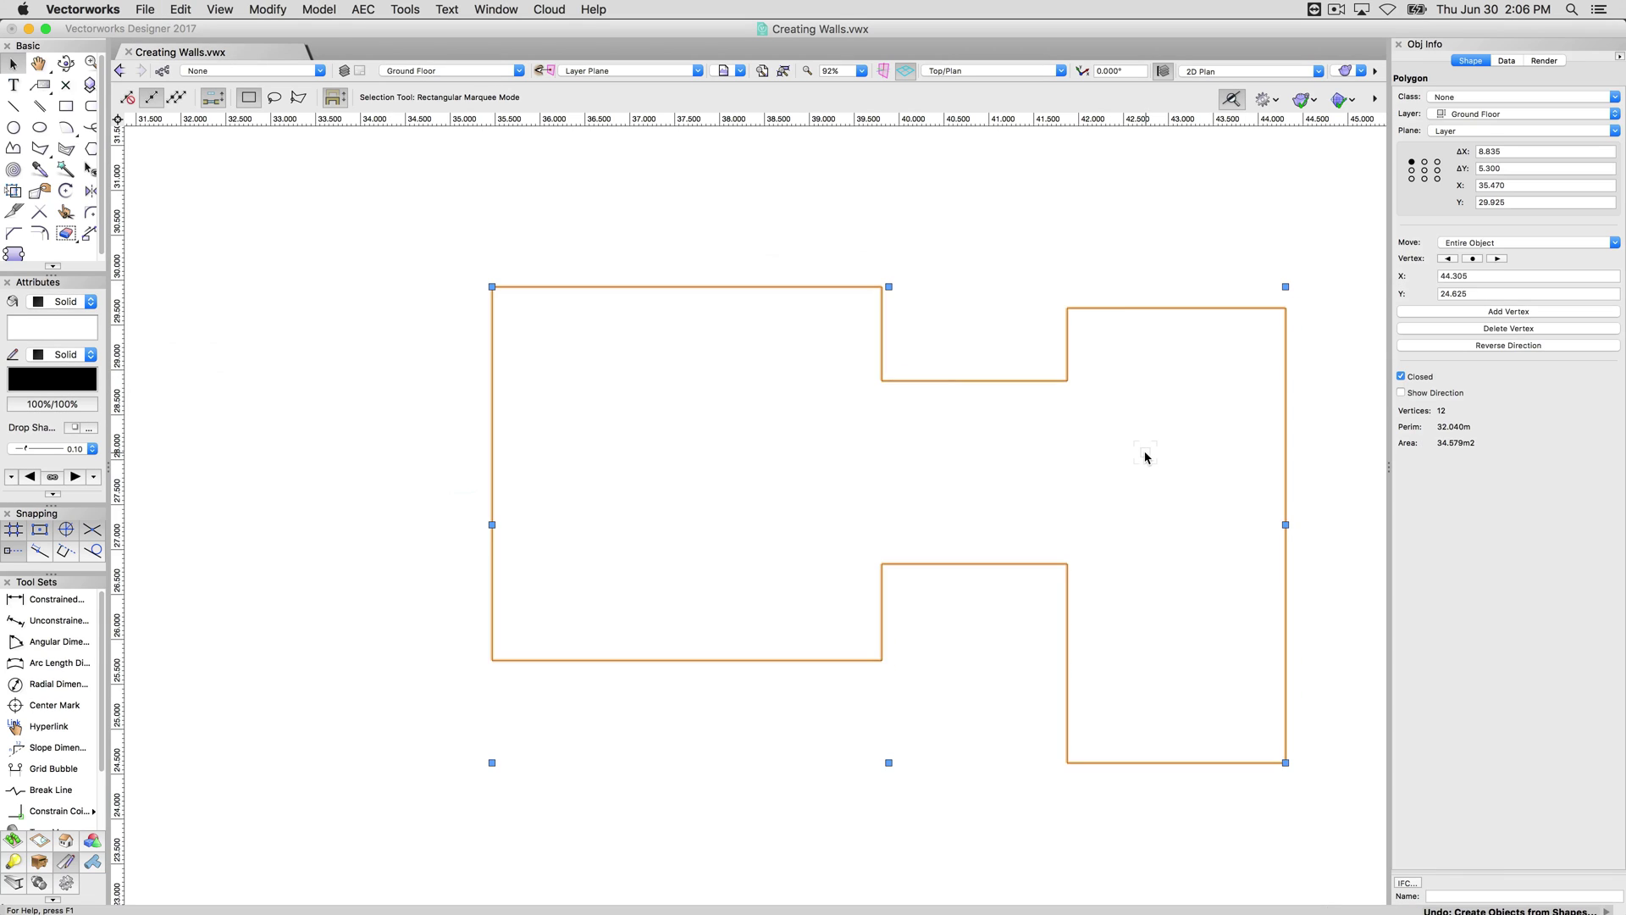
{"action": "left_click", "coordinate": [72, 329]}
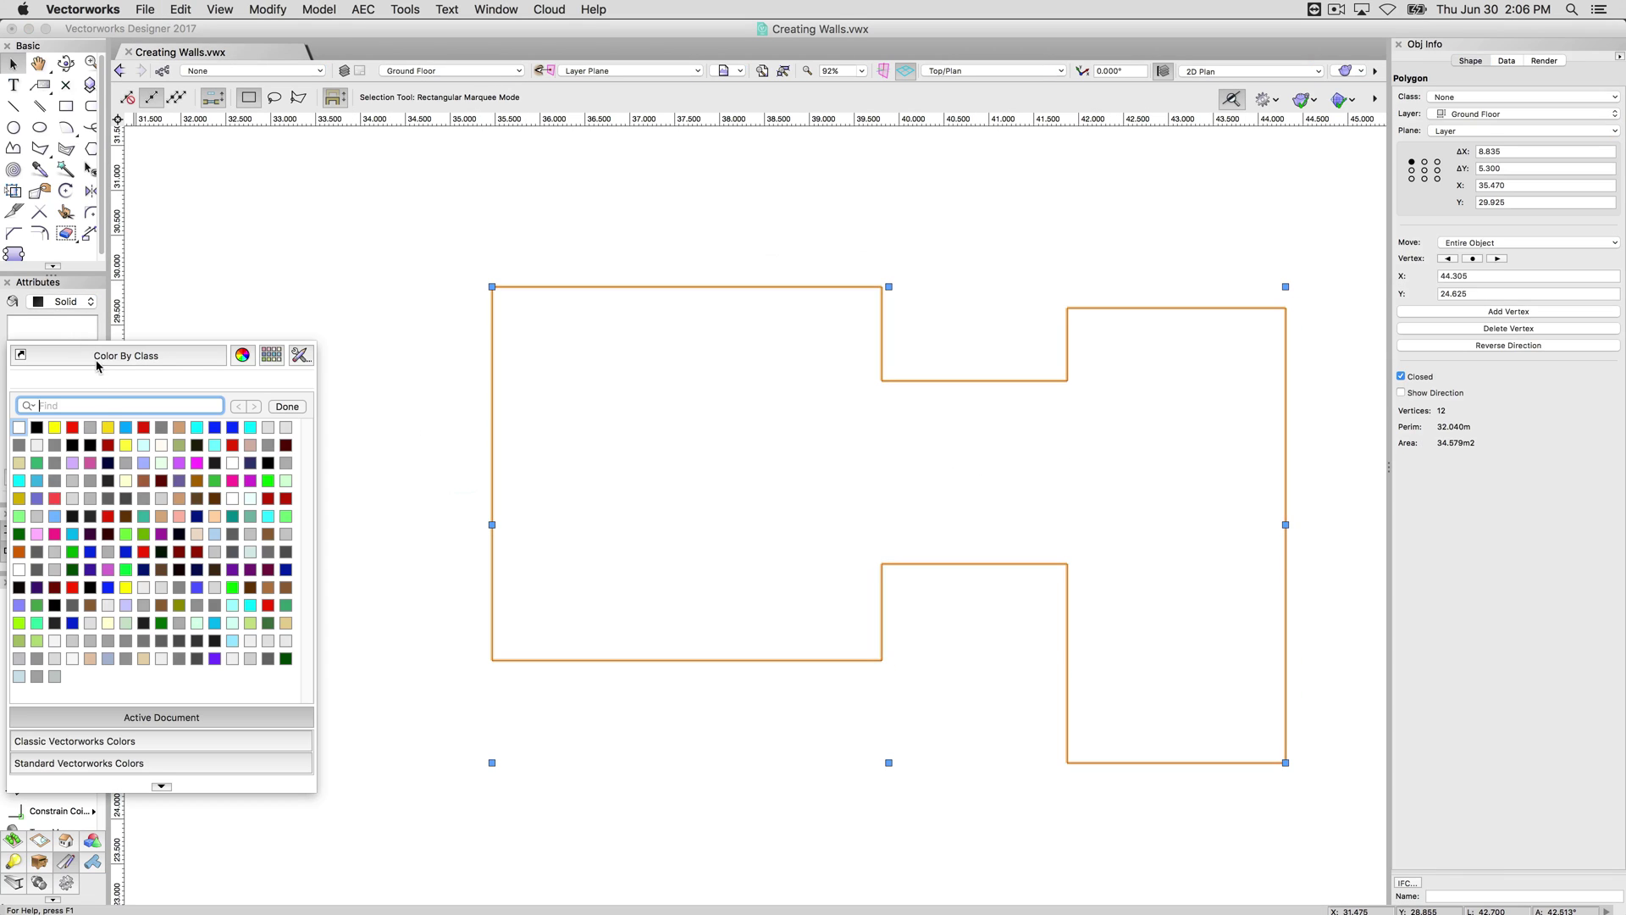
{"action": "left_click", "coordinate": [128, 432]}
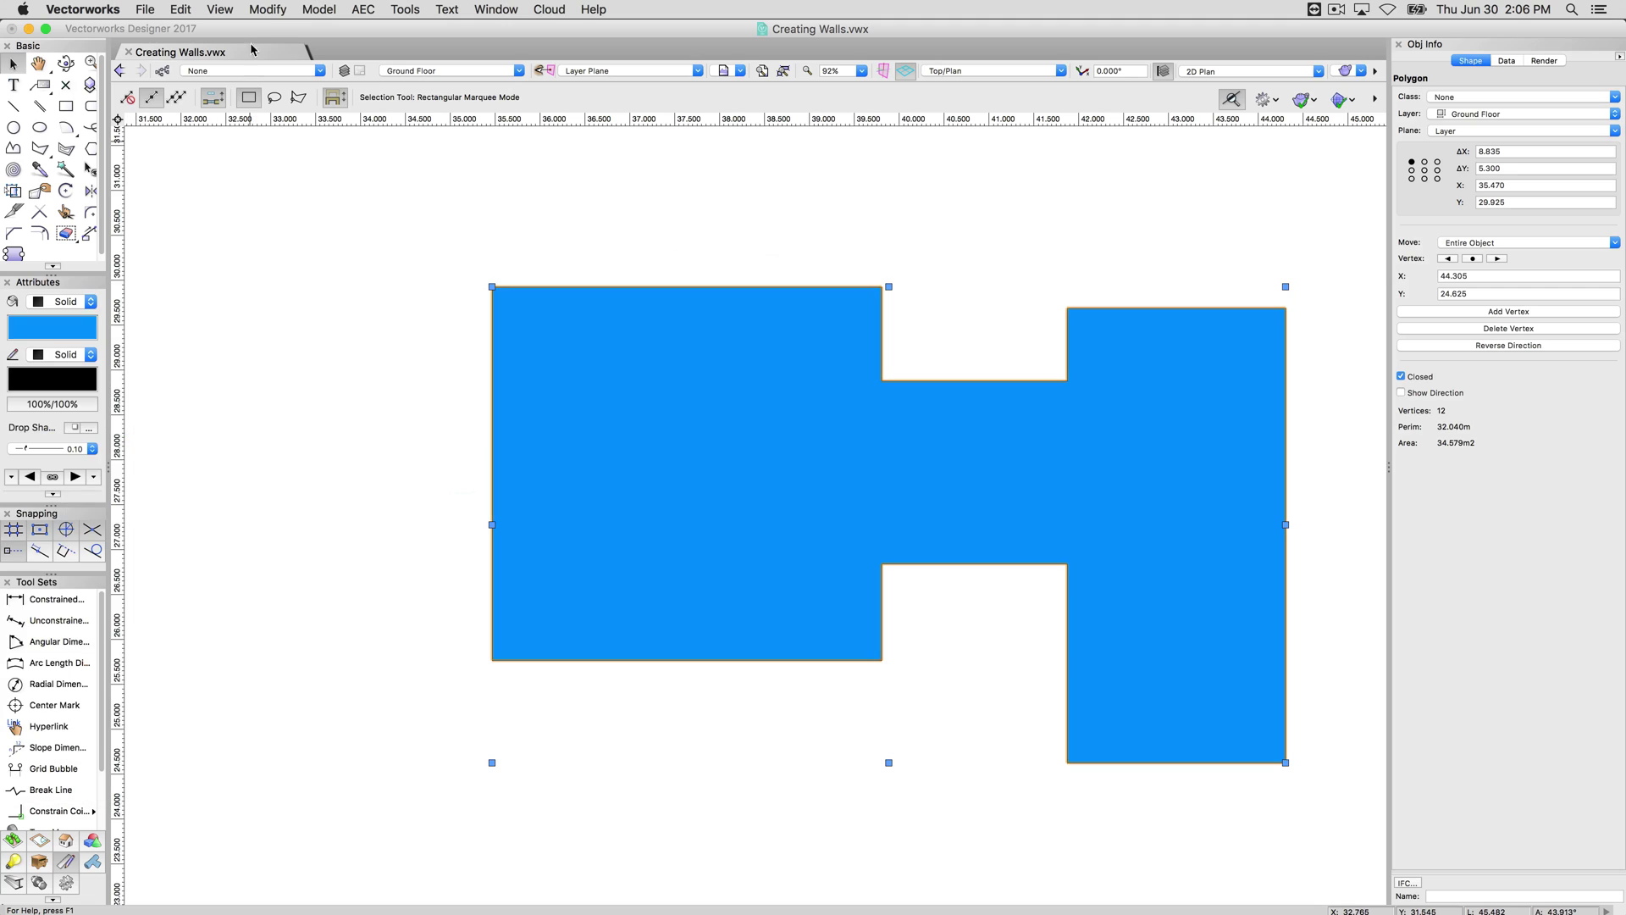
- Create Right-offset walls from the polygon with Delete Source Shapes unchecked
{"action": "left_click", "coordinate": [319, 9]}
{"action": "mouse_move", "coordinate": [363, 9]}
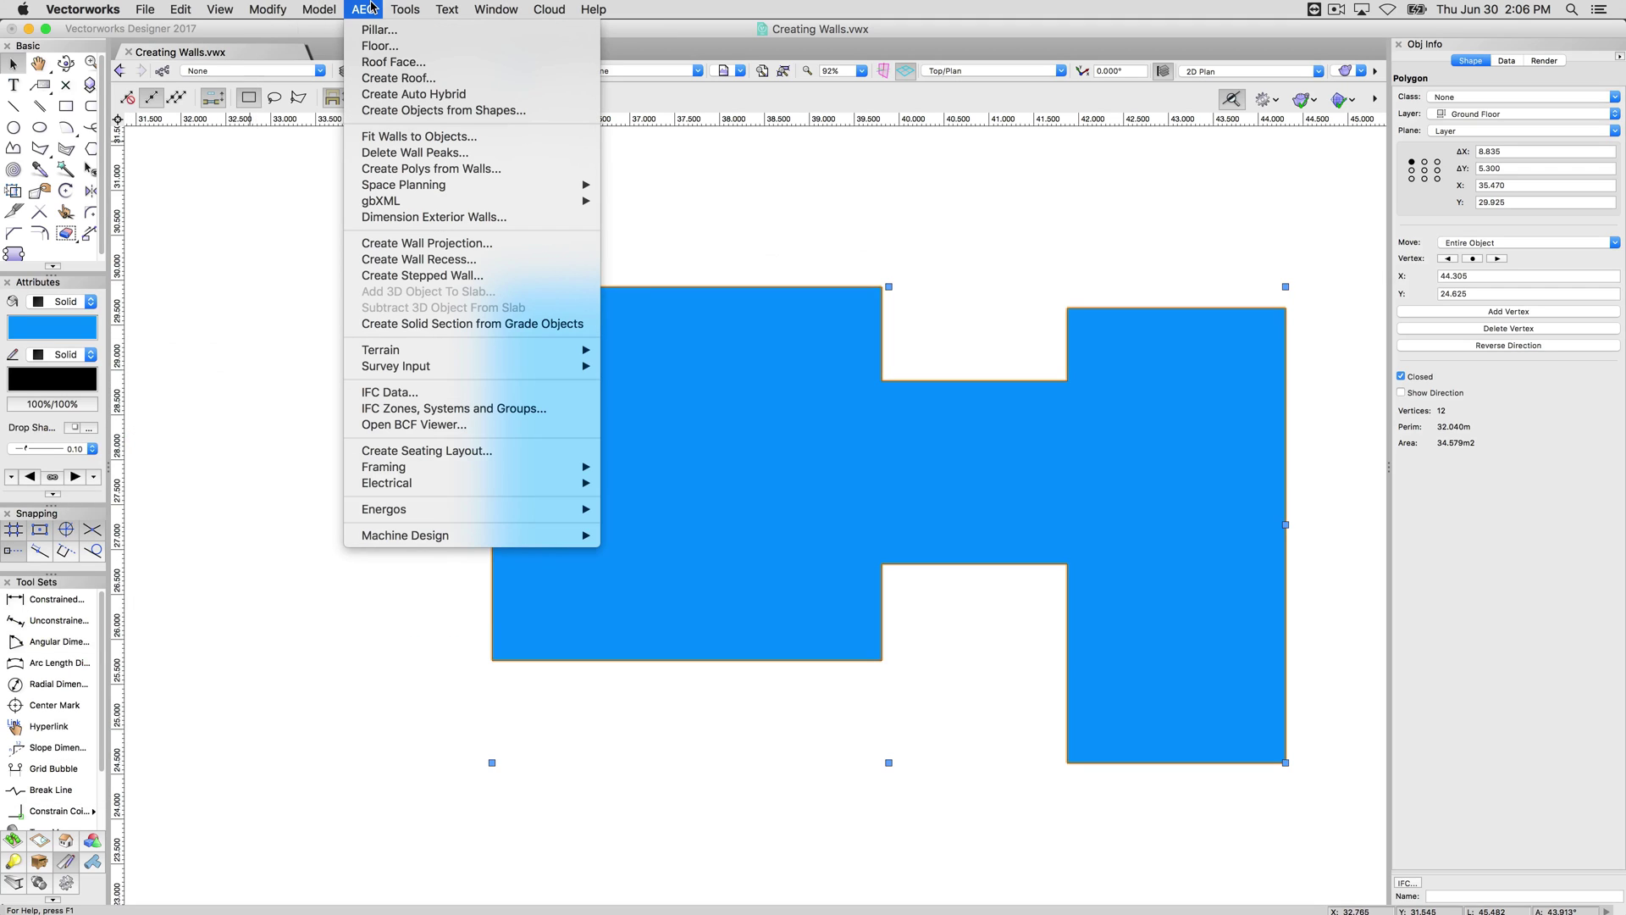
{"action": "left_click", "coordinate": [443, 111]}
{"action": "left_click", "coordinate": [309, 288]}
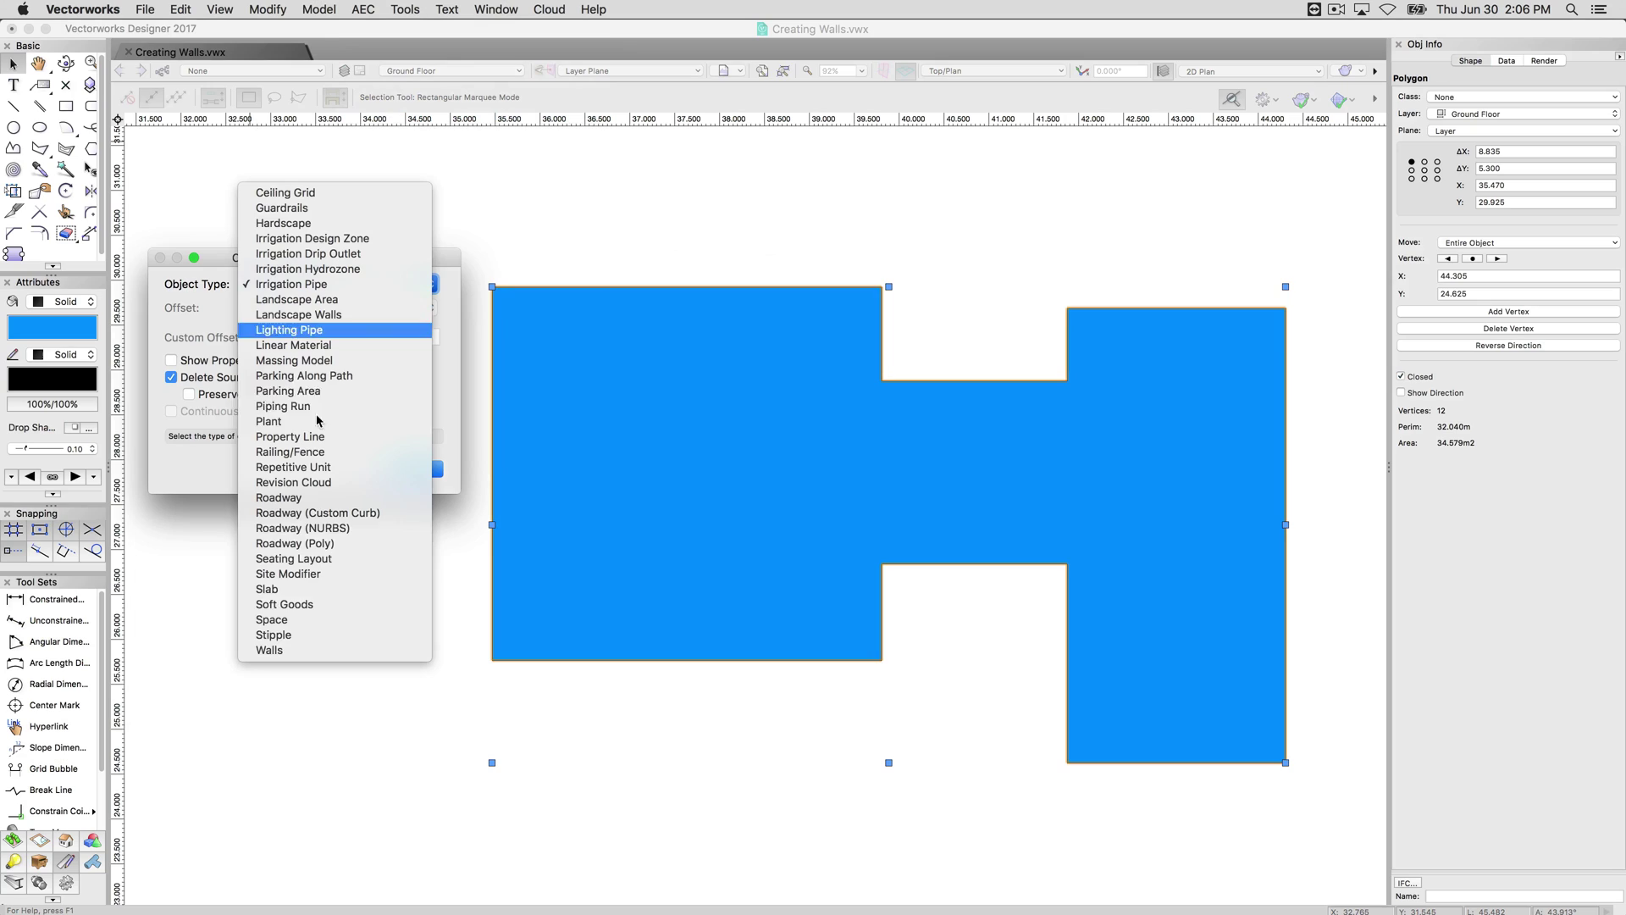
{"action": "left_click", "coordinate": [305, 648]}
{"action": "left_click", "coordinate": [277, 308]}
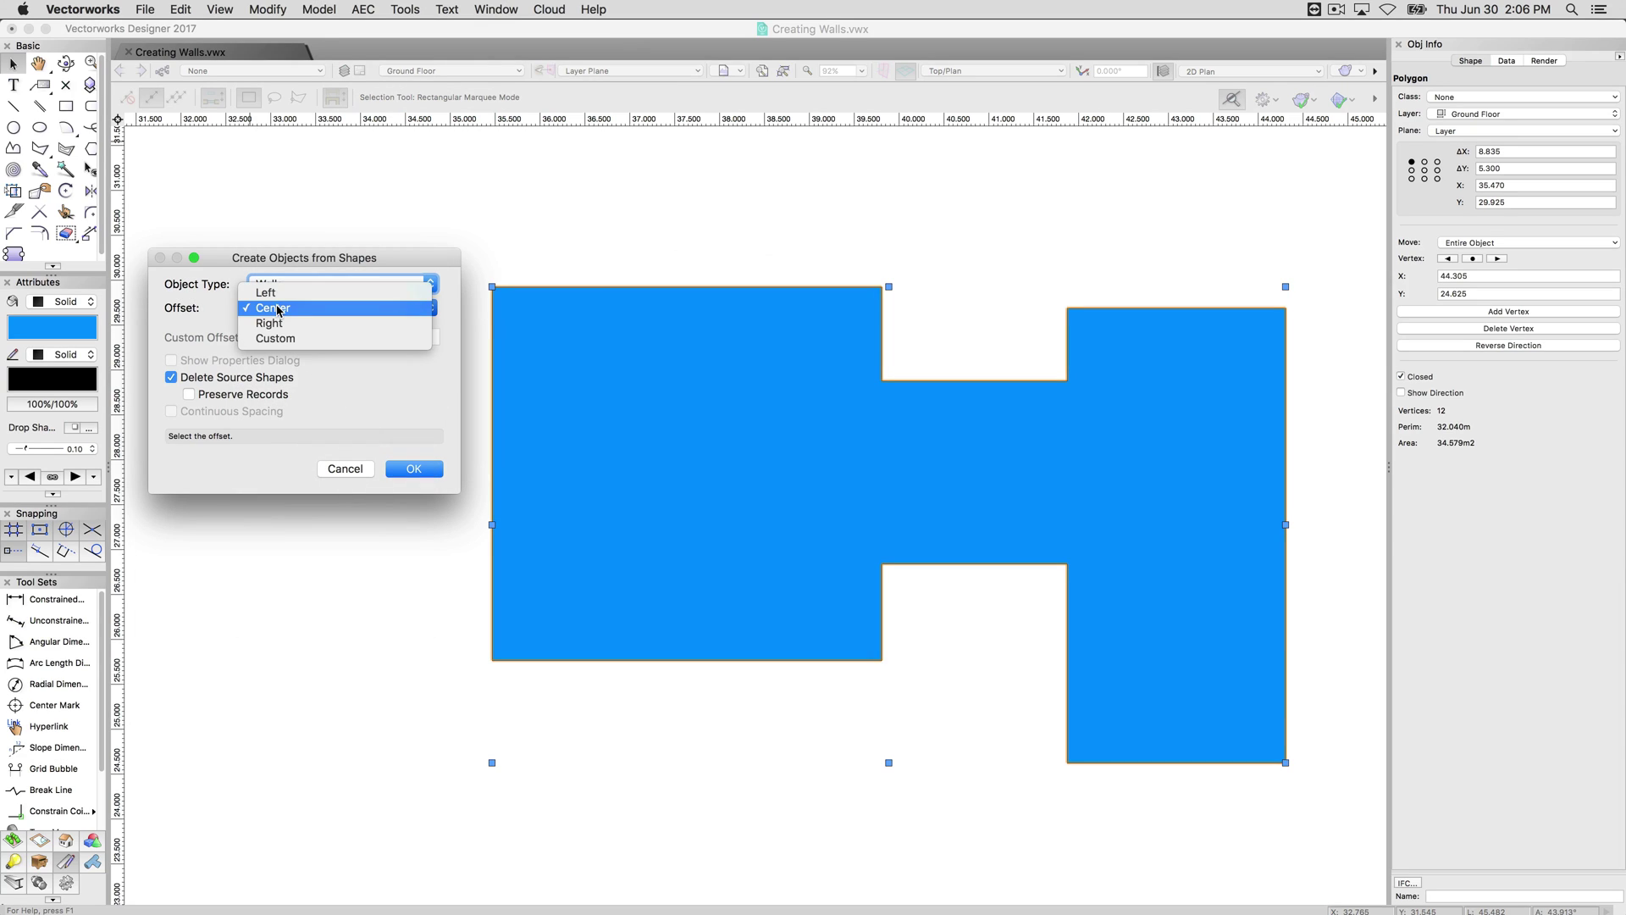
{"action": "left_click", "coordinate": [271, 323]}
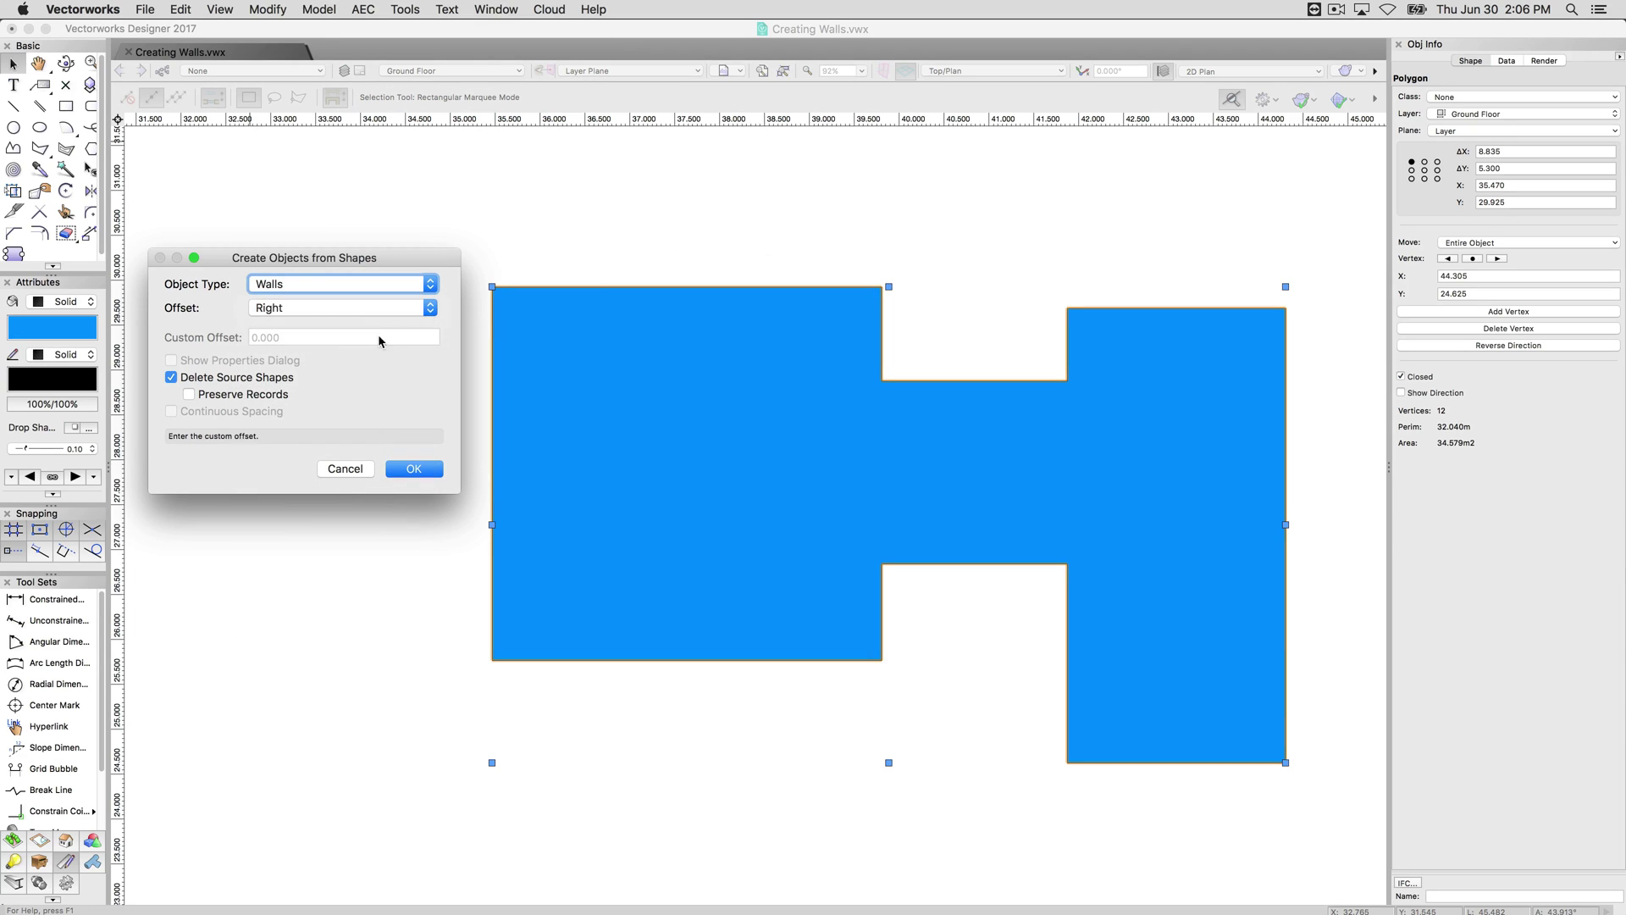
{"action": "left_click", "coordinate": [269, 377]}
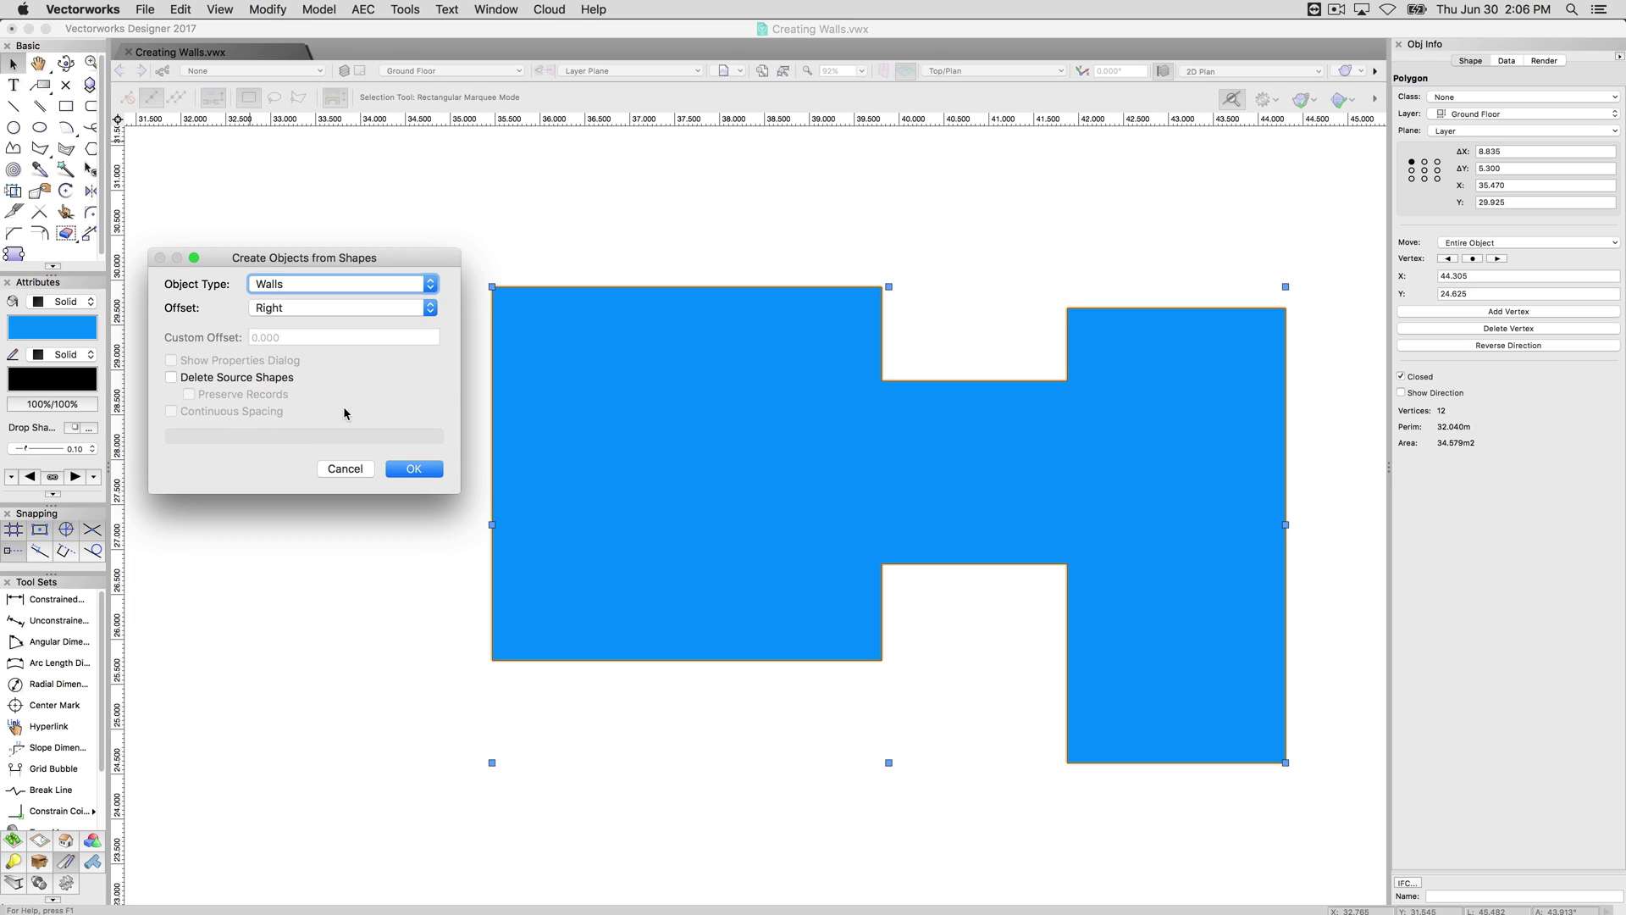
{"action": "left_click", "coordinate": [406, 470]}
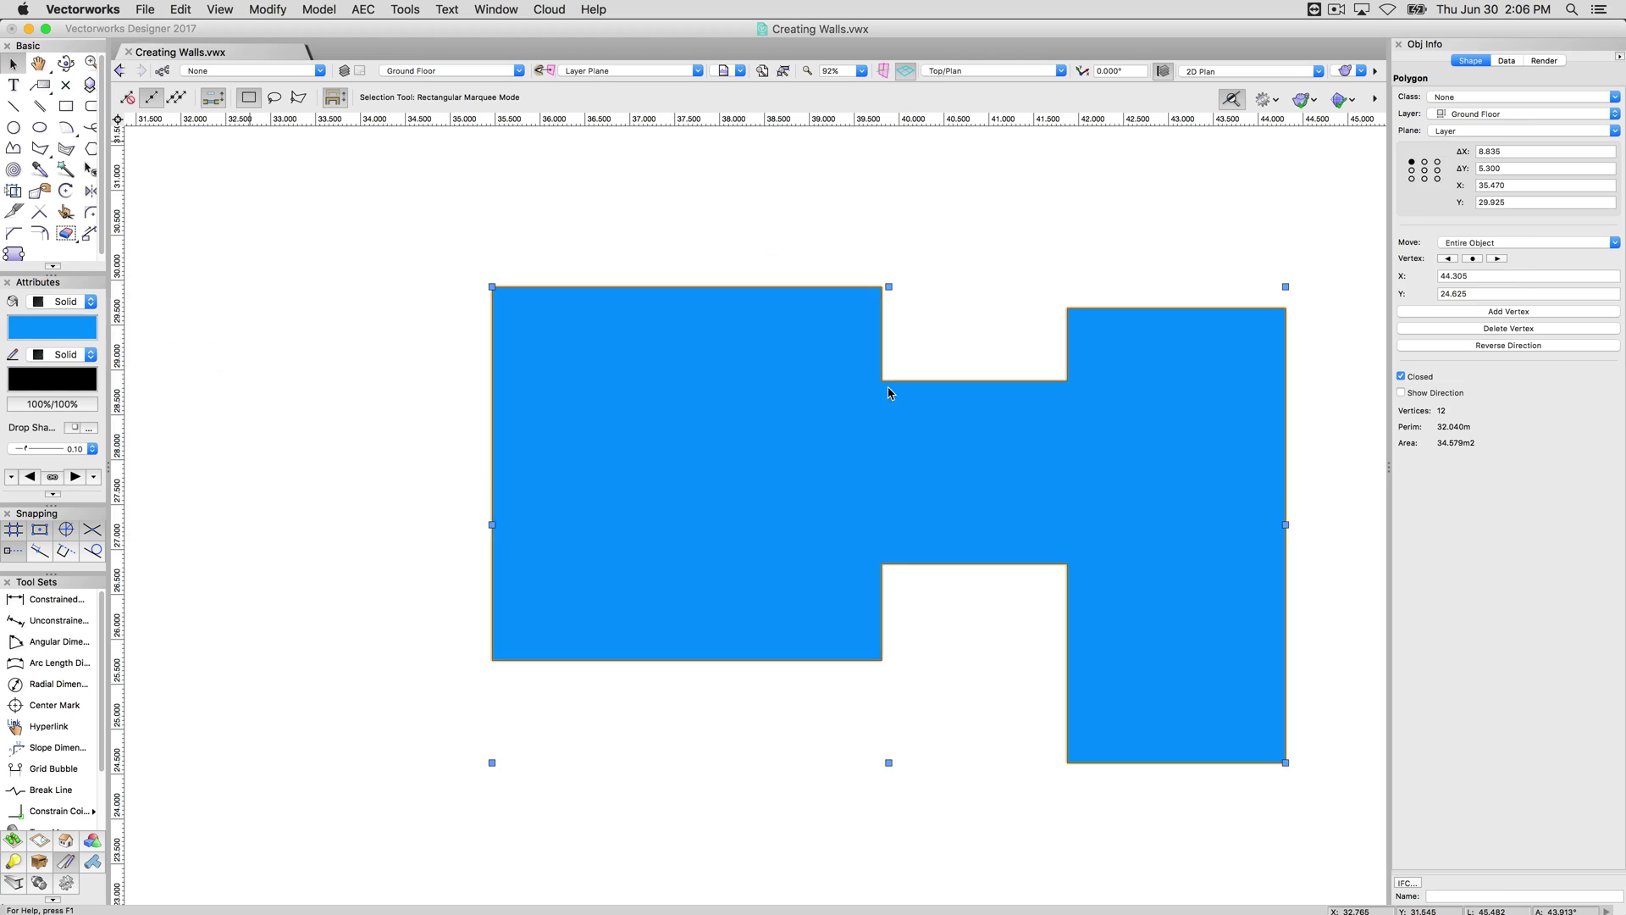
- Move the blue polygon down and left, away from the walls
{"action": "left_click", "coordinate": [430, 390]}
{"action": "left_click_drag", "start_coordinate": [770, 392], "coordinate": [703, 813]}
{"action": "key", "text": "h"}
{"action": "left_click_drag", "start_coordinate": [952, 606], "coordinate": [950, 426]}
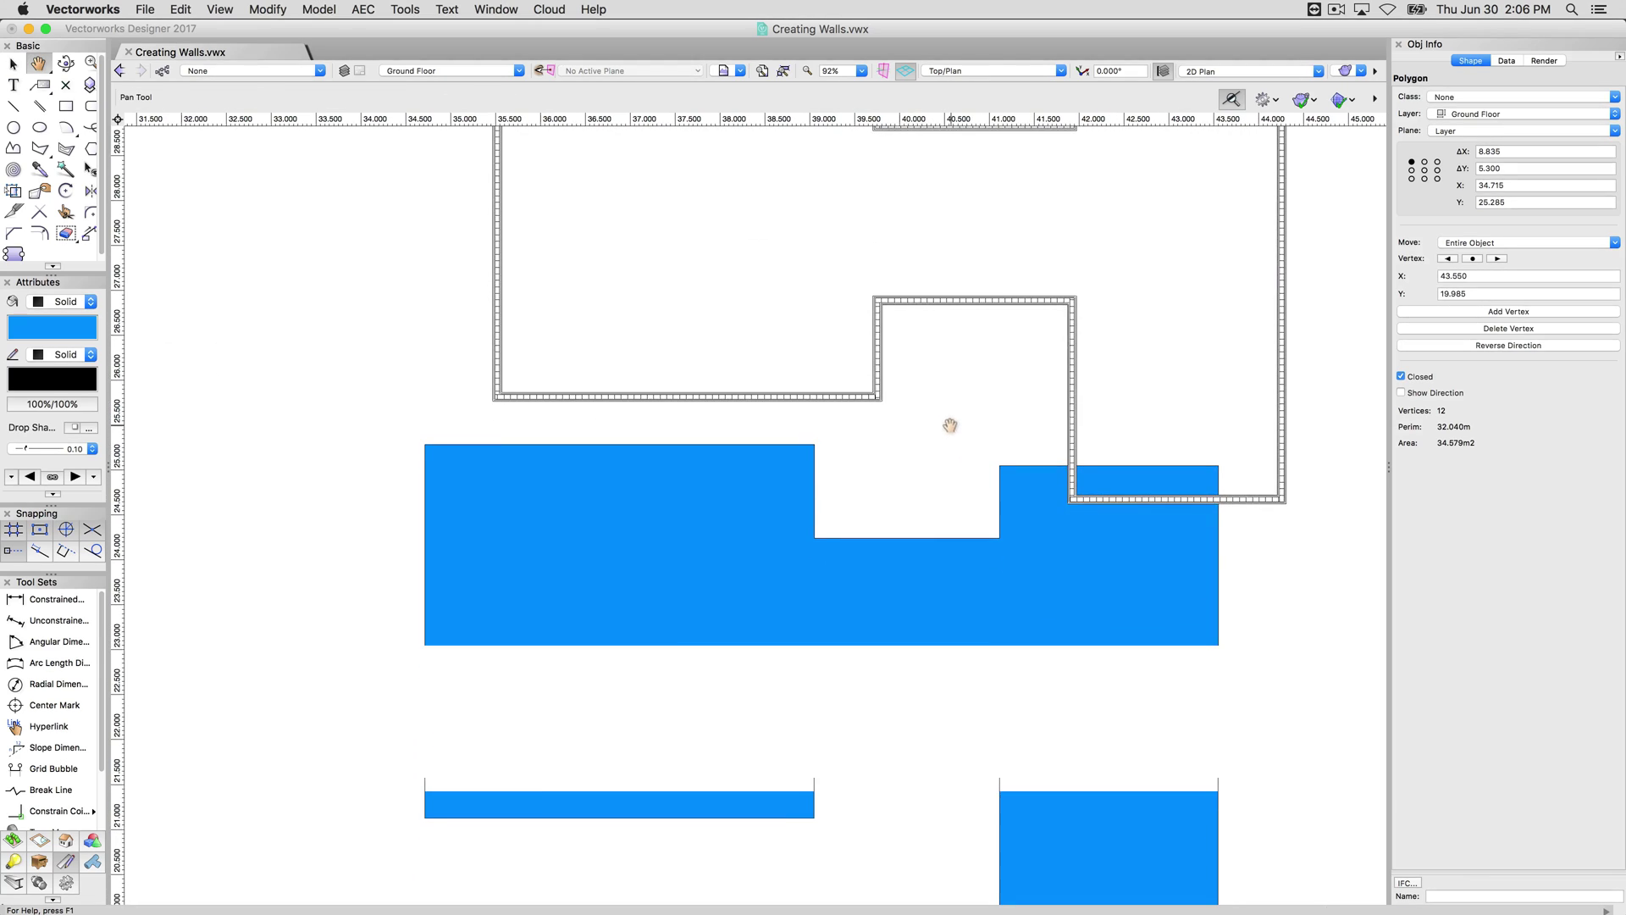
{"action": "key", "text": "x"}
{"action": "left_click_drag", "start_coordinate": [965, 576], "coordinate": [802, 614]}
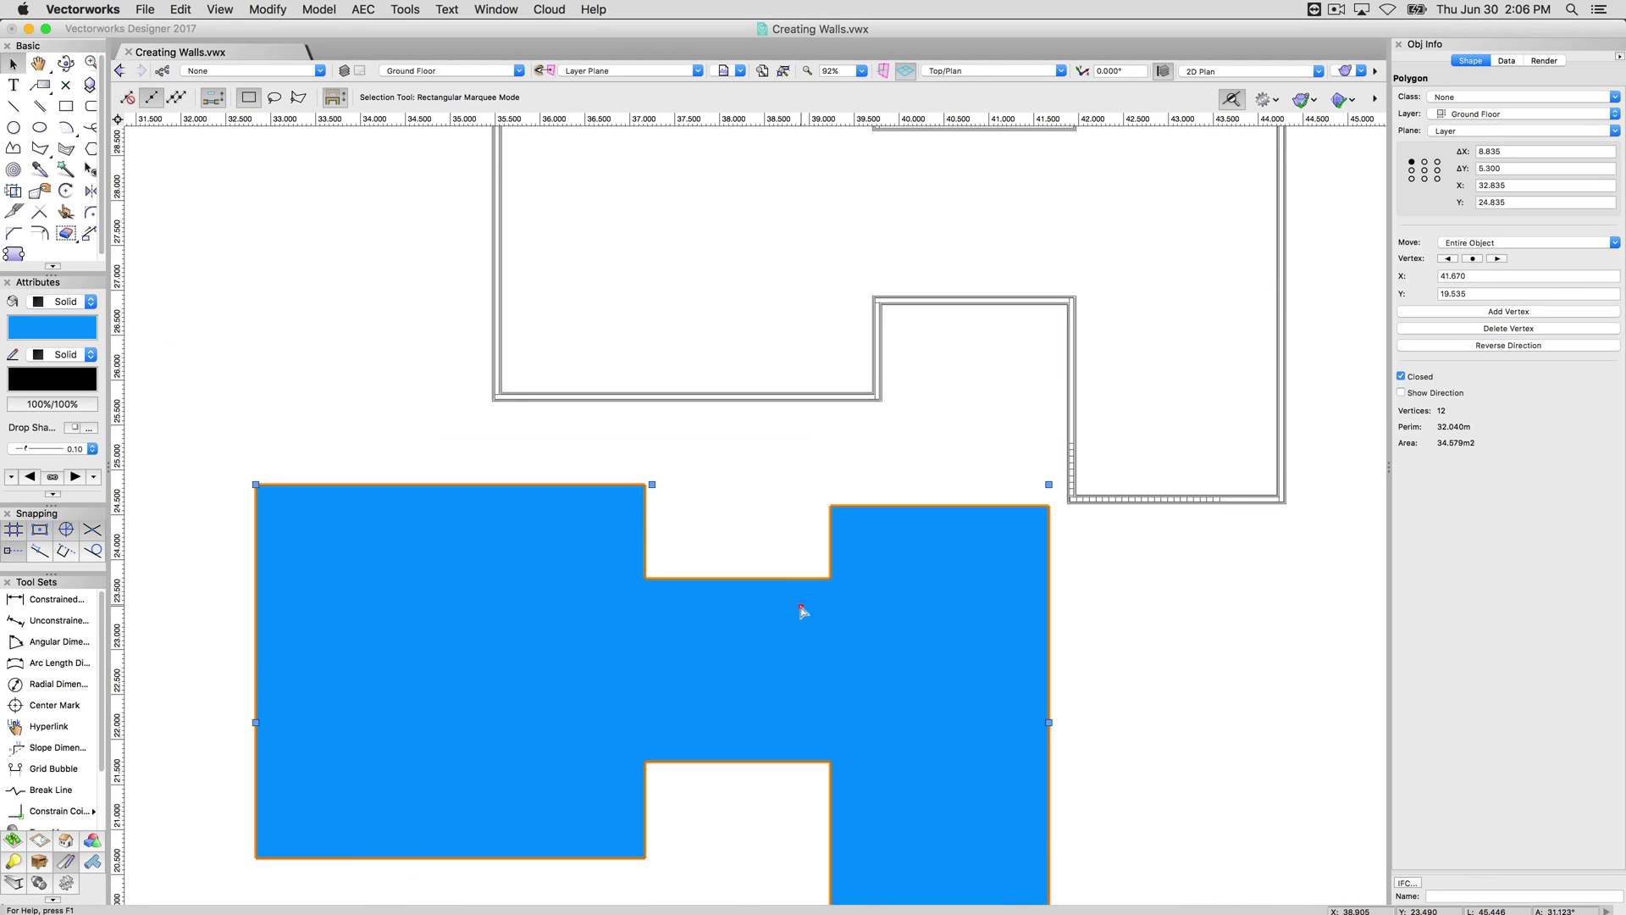
- Rerun Create Objects from Shapes and accept its settings
{"action": "left_click", "coordinate": [381, 10]}
{"action": "left_click", "coordinate": [436, 115]}
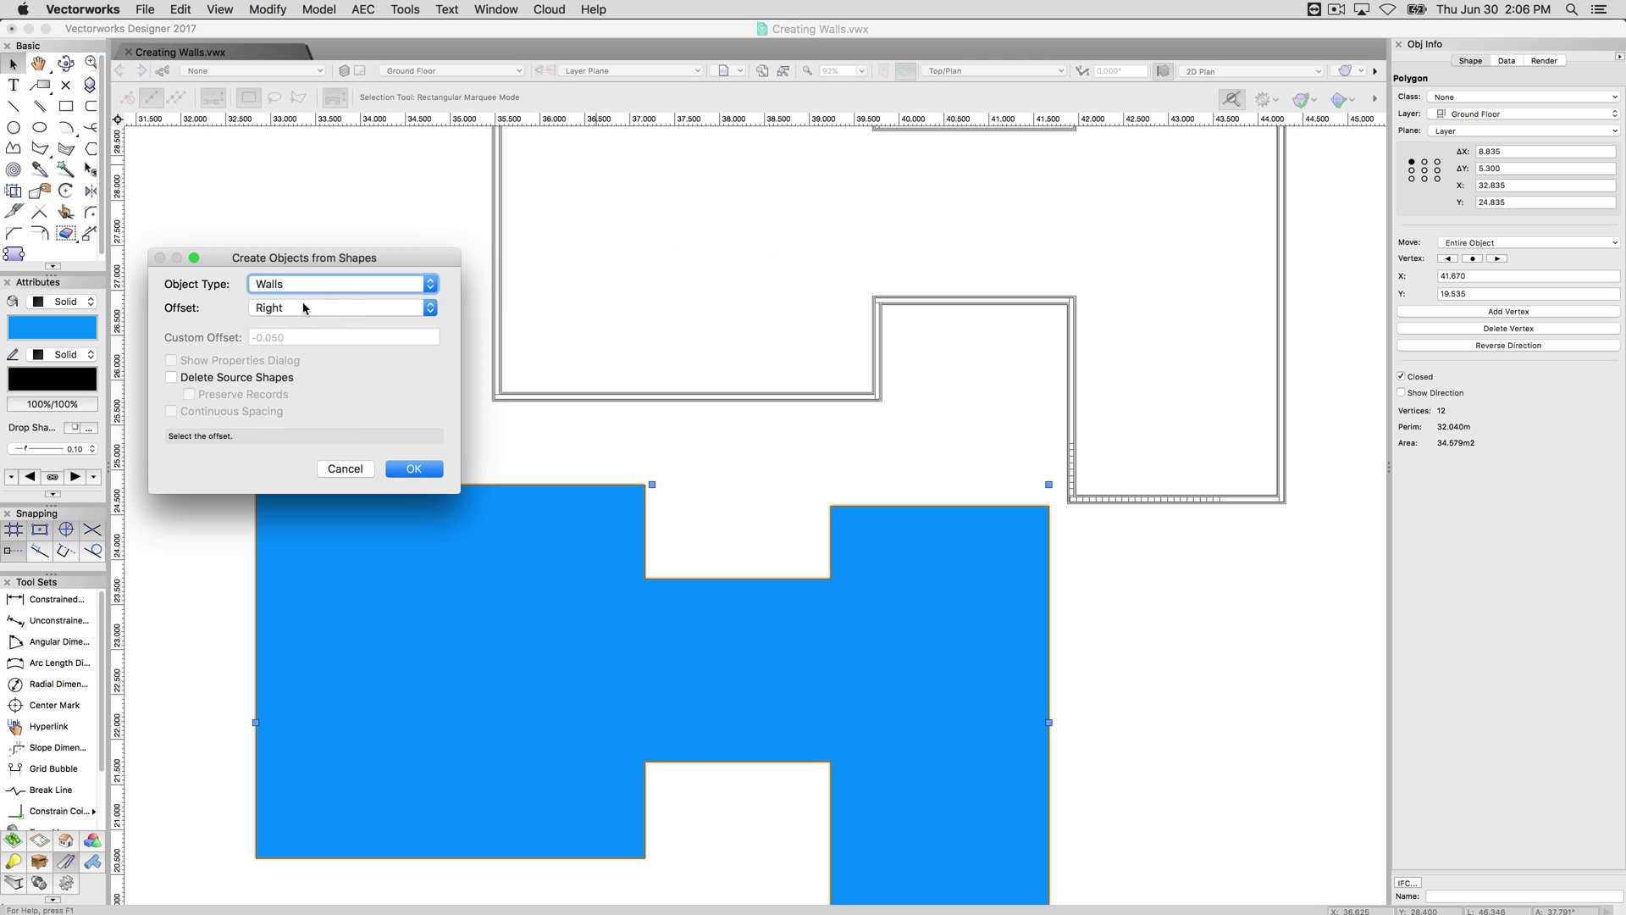
{"action": "left_click", "coordinate": [414, 468]}
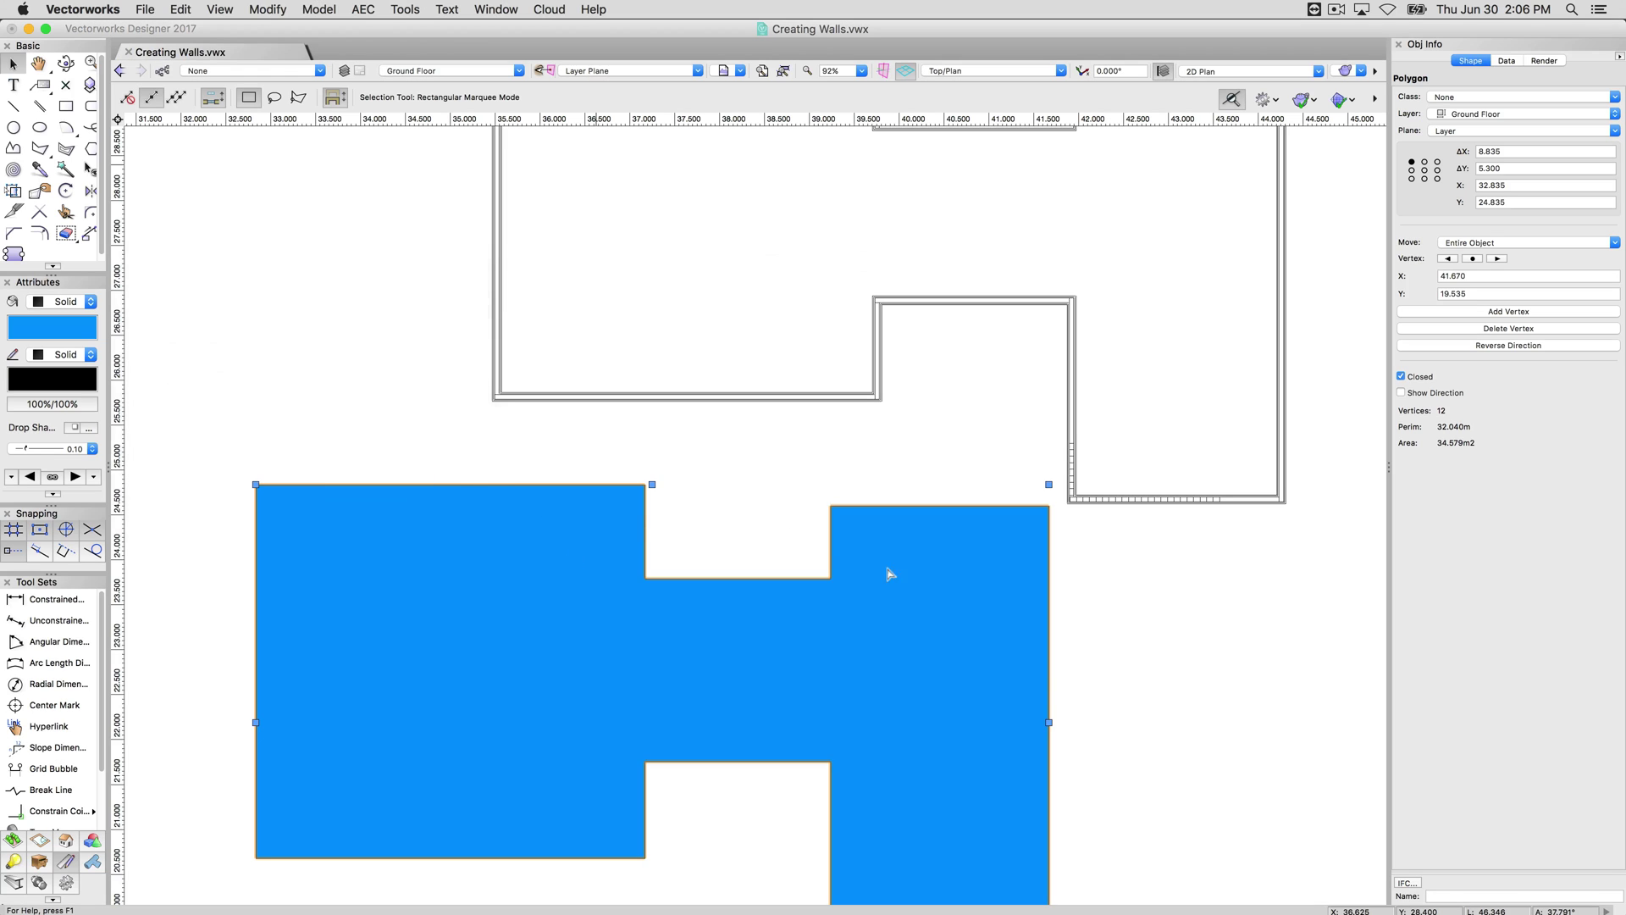